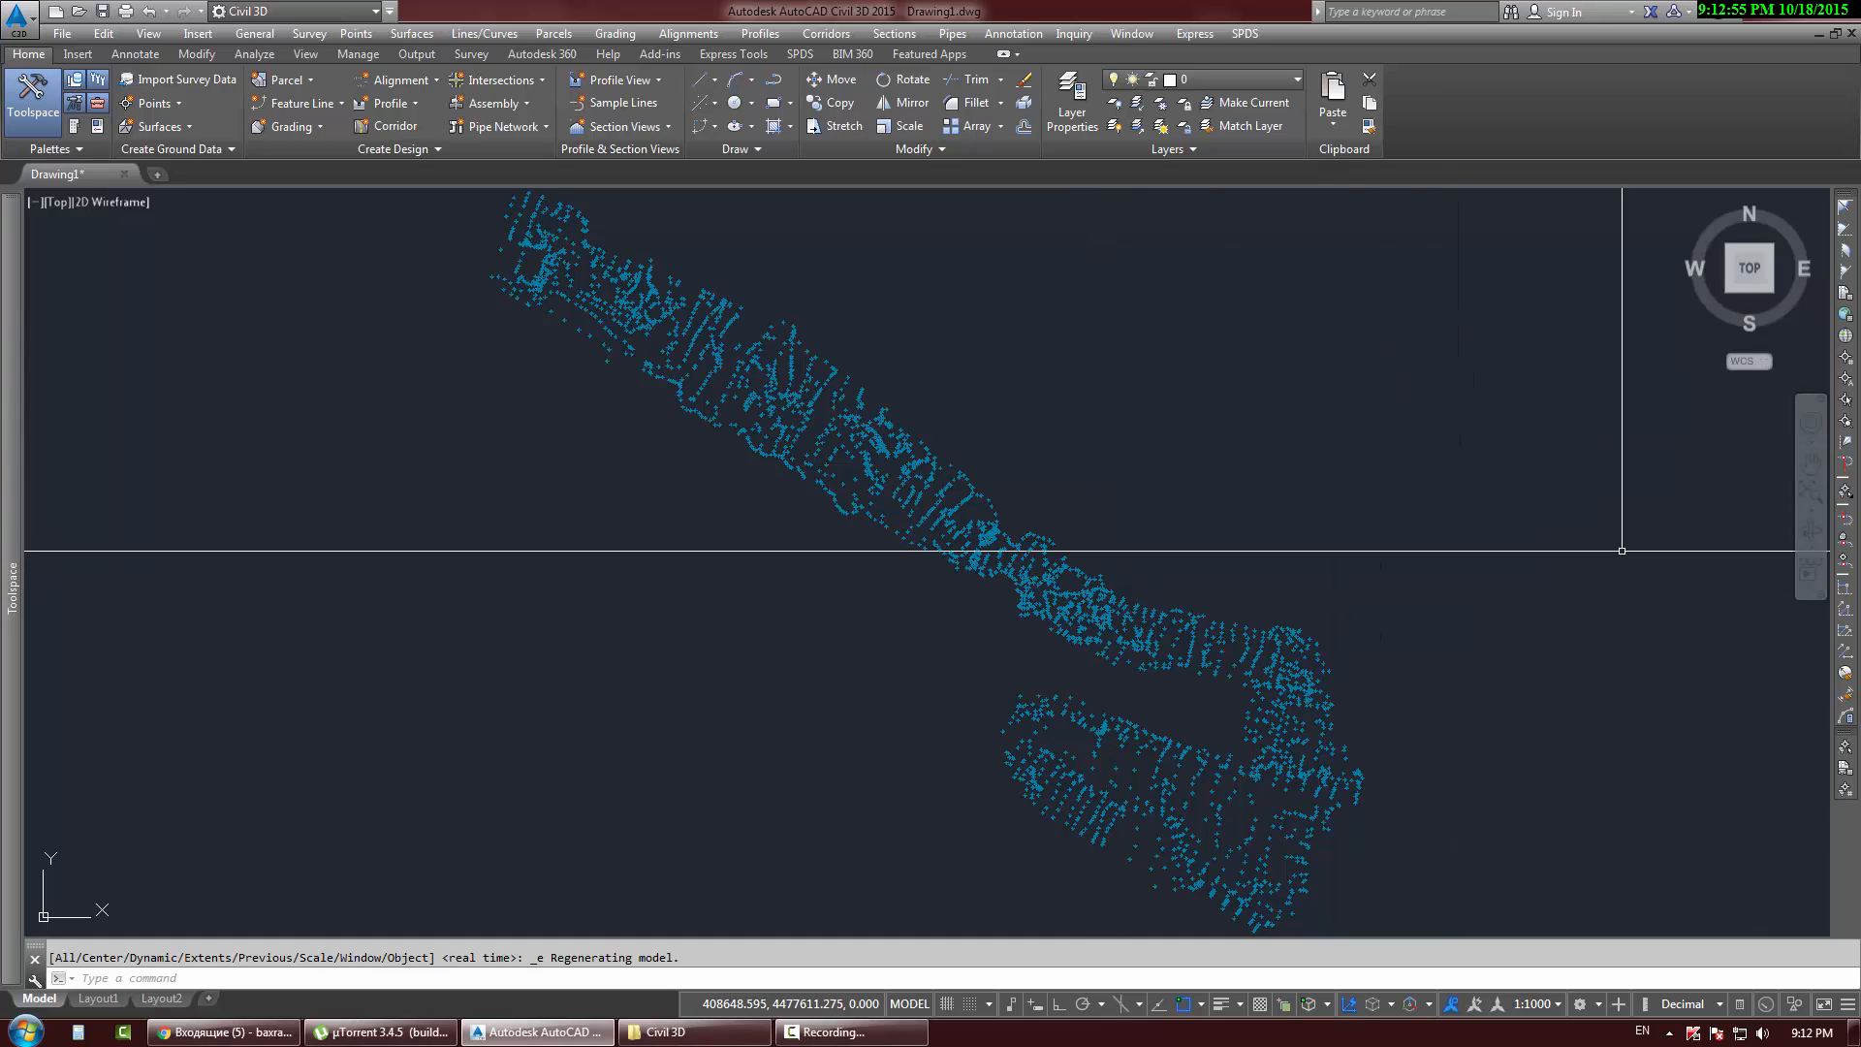
Step: Look over the full extent and distribution of the survey points in the drawing
middle_click_drag(1480, 610, 1464, 593)
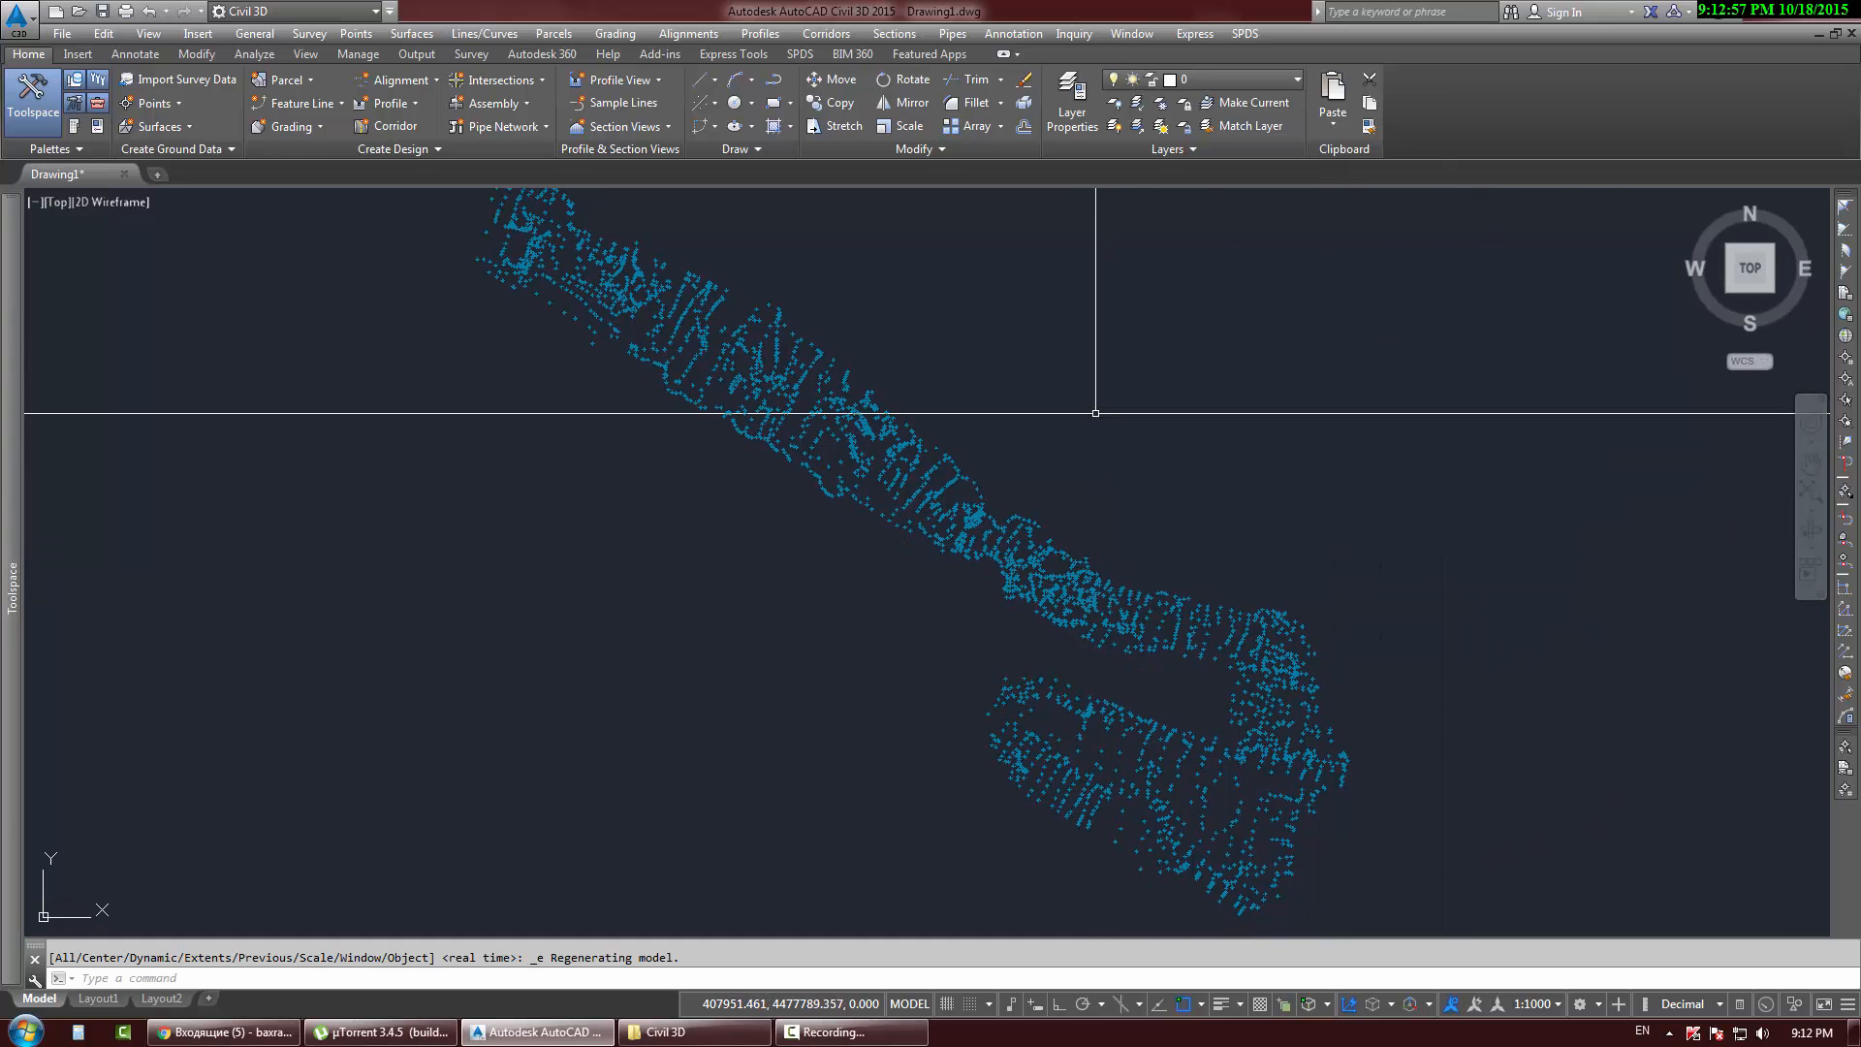
middle_click_drag(1095, 414, 1106, 452)
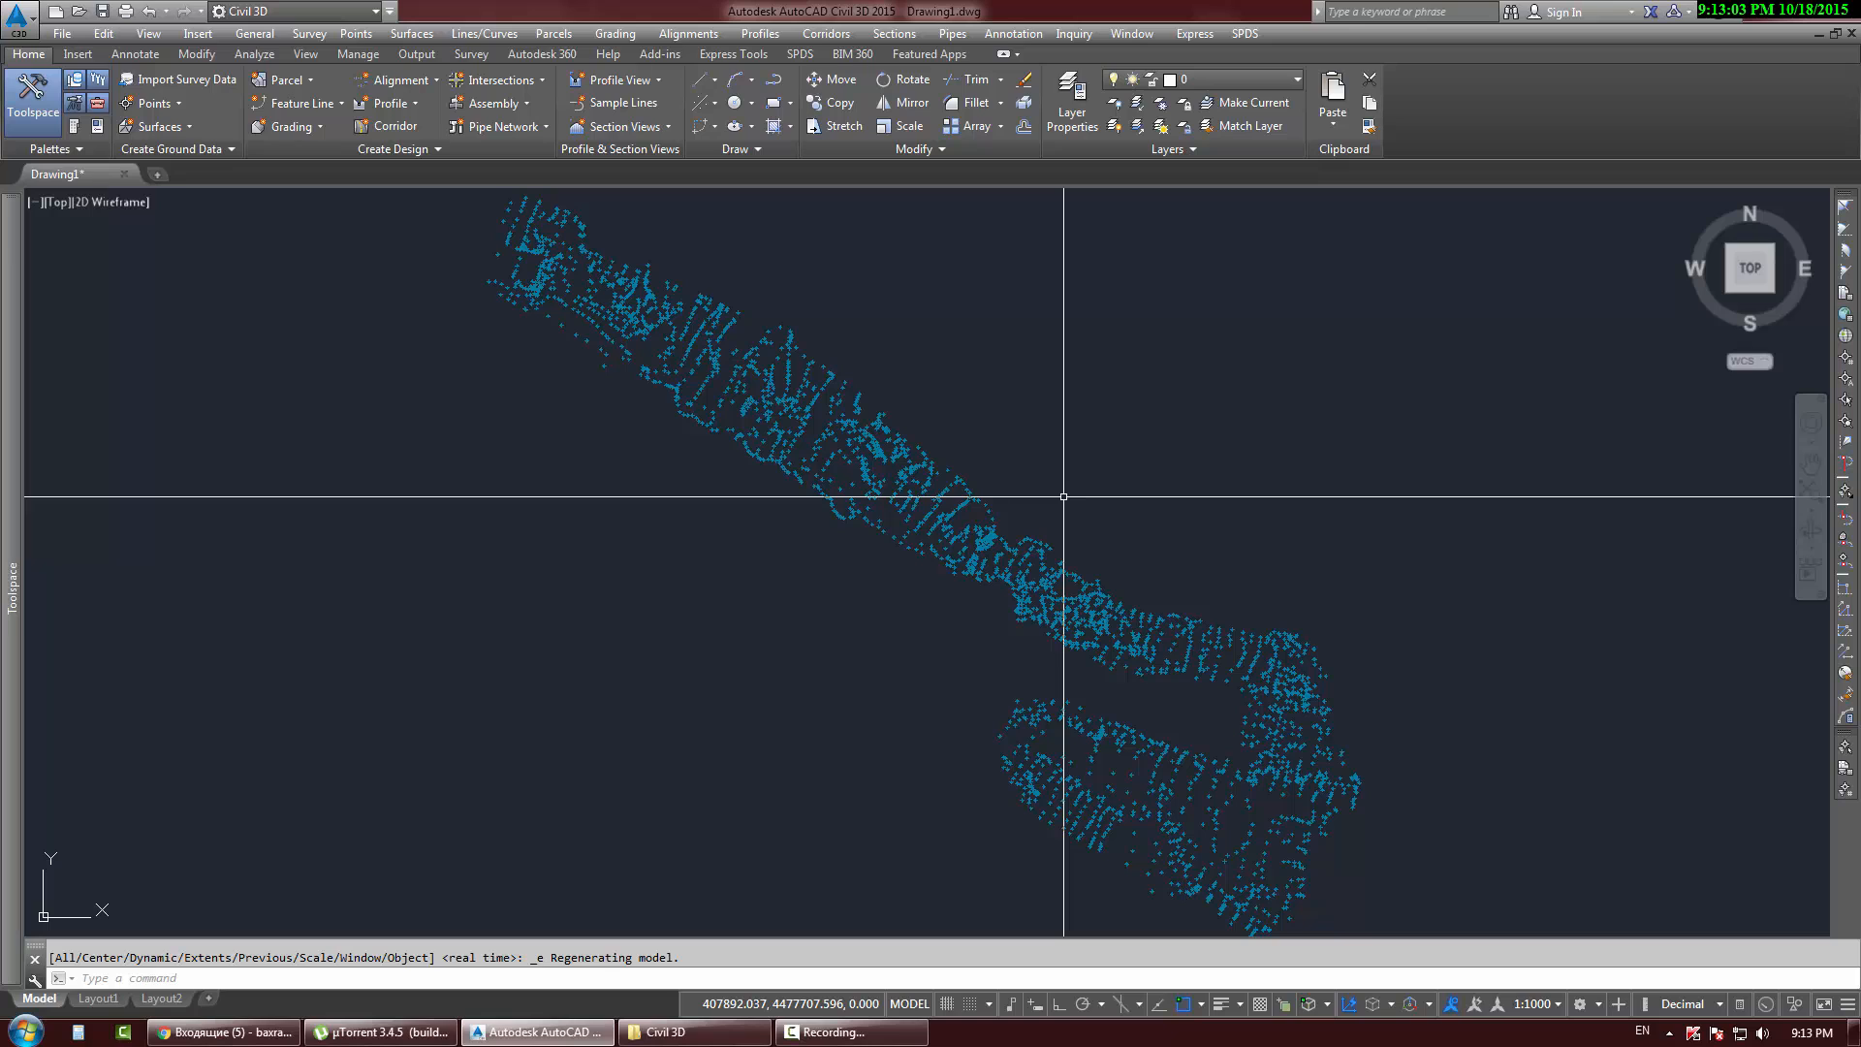
scroll(1111, 503, "down", 3)
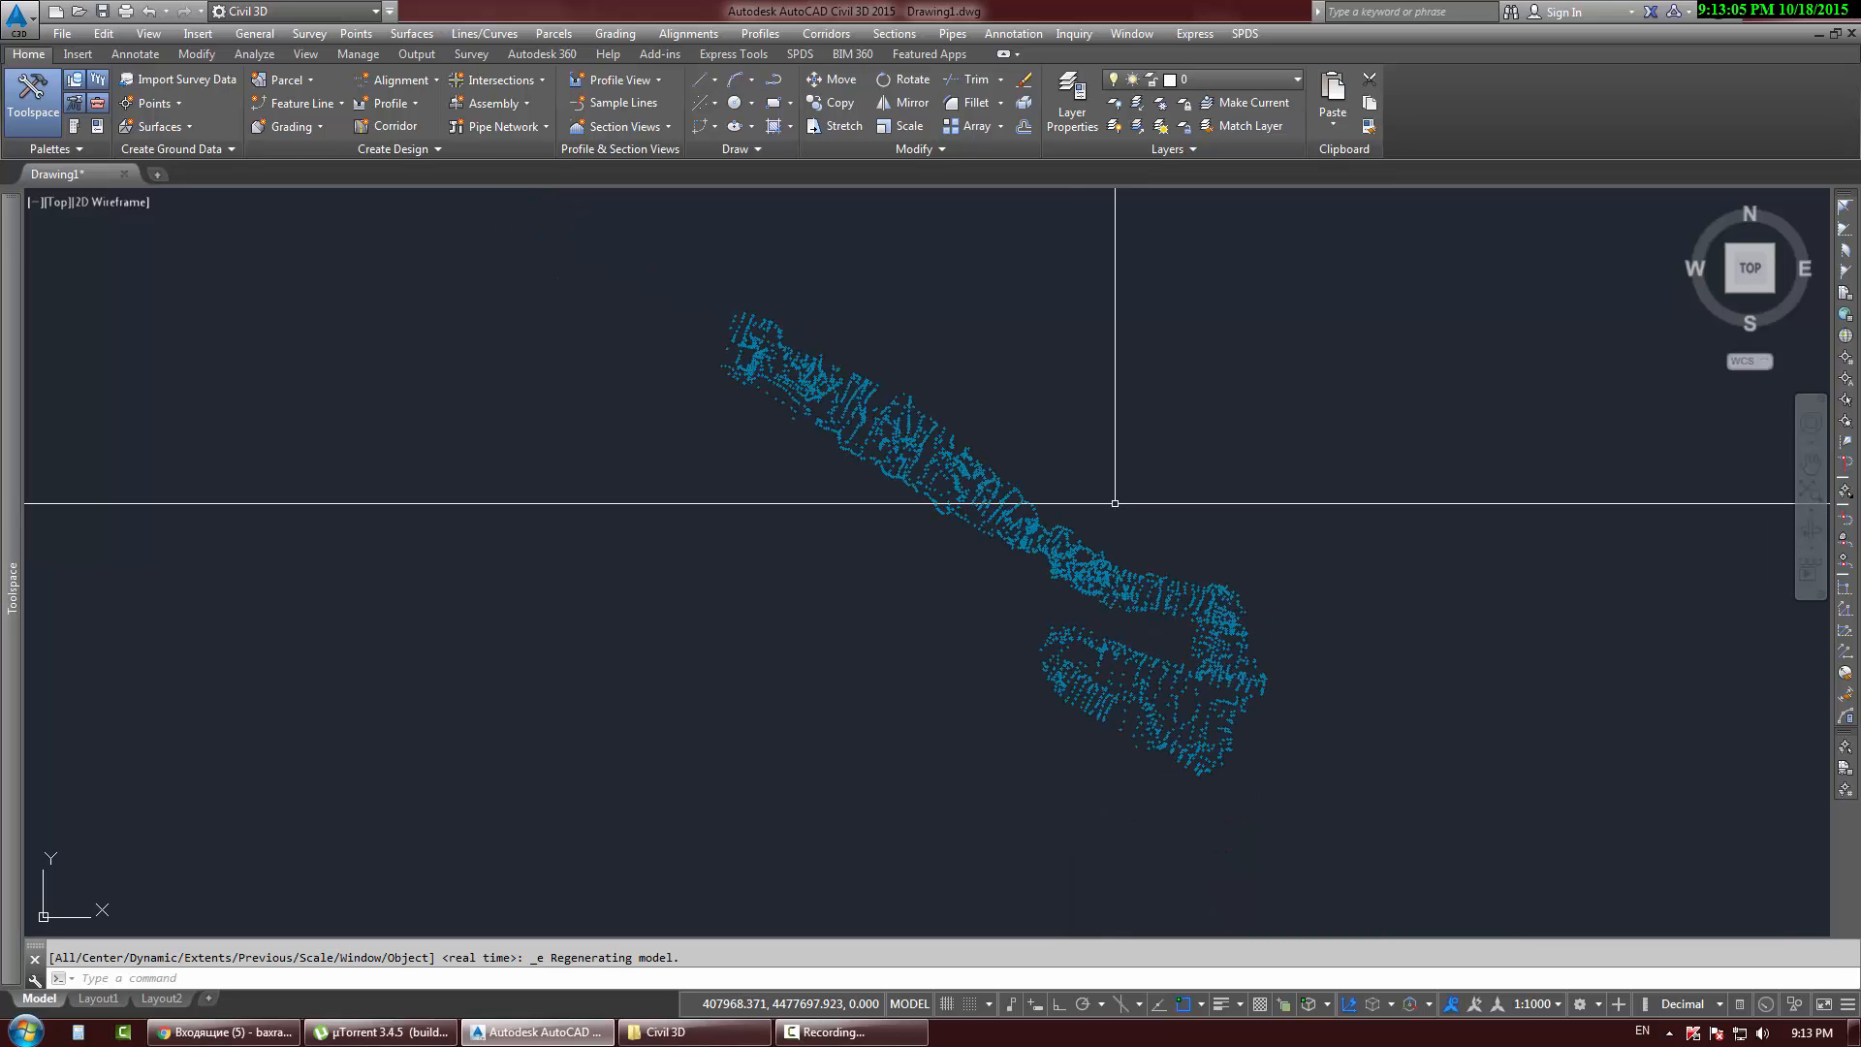
scroll(1115, 503, "up", 4)
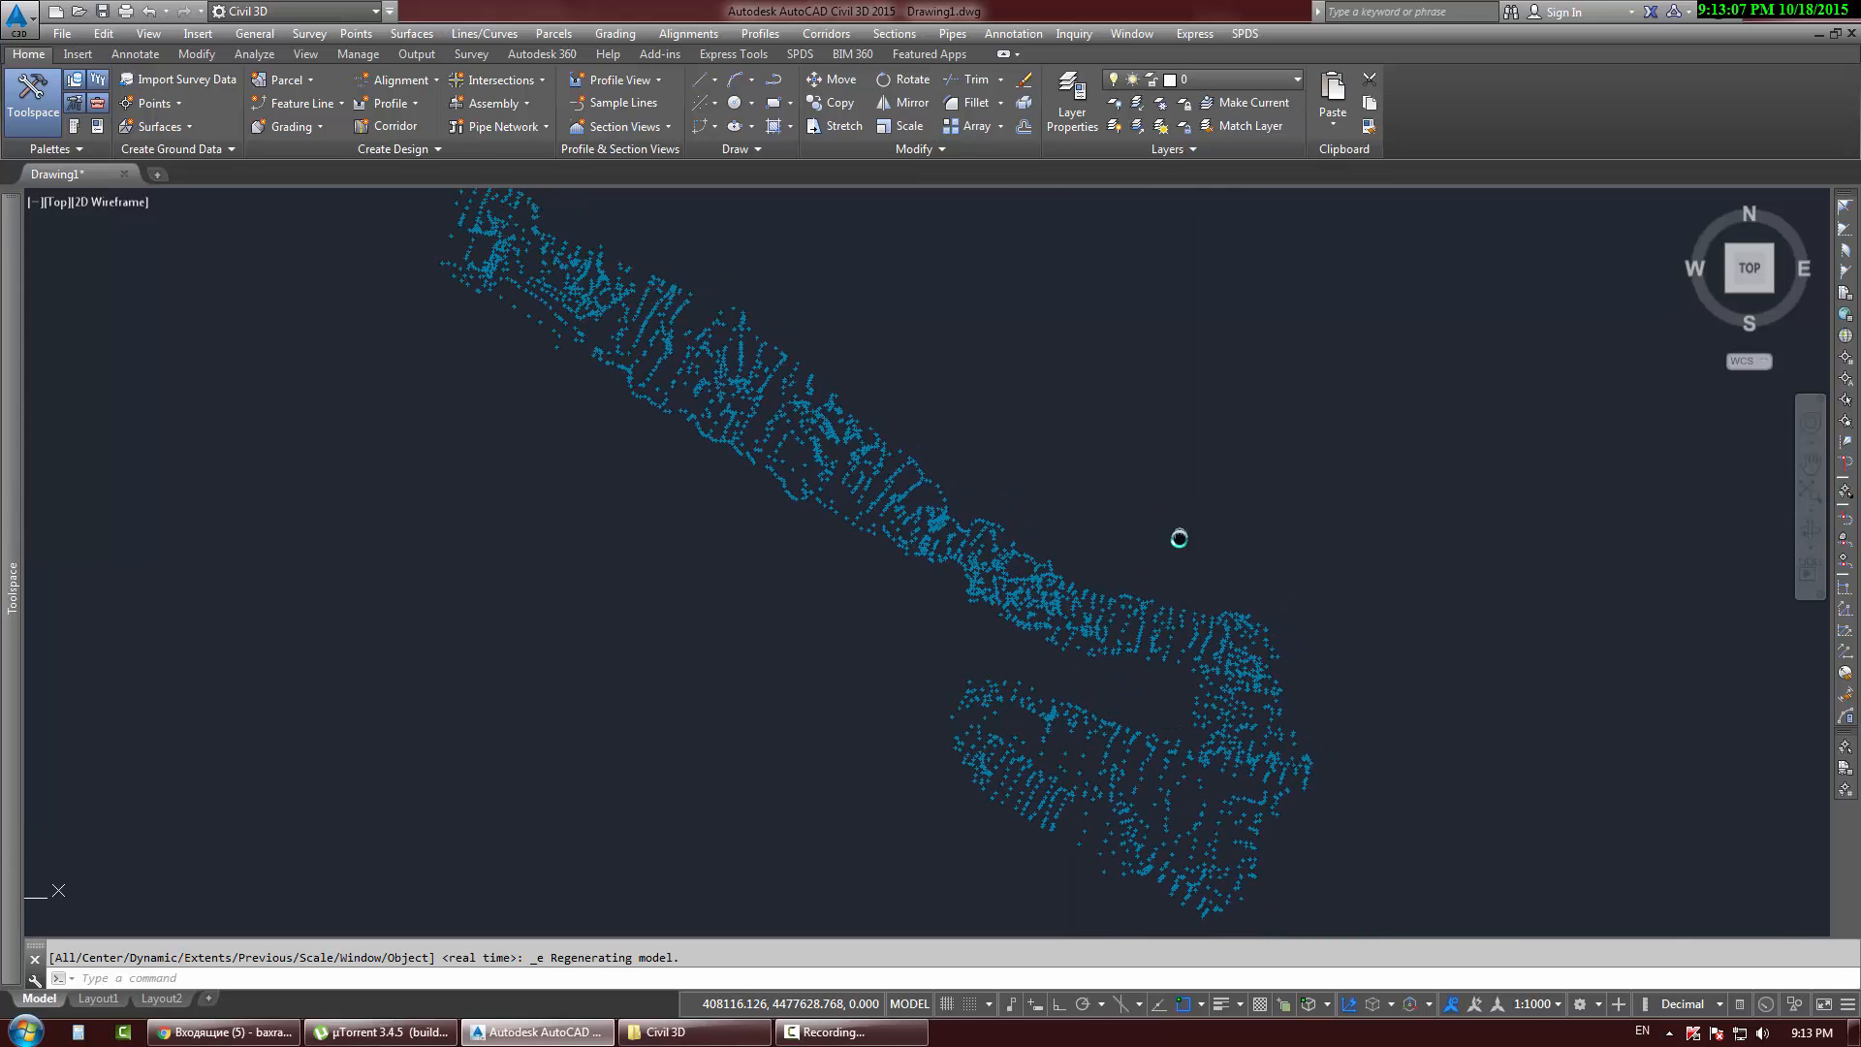
scroll(1304, 564, "down", 2)
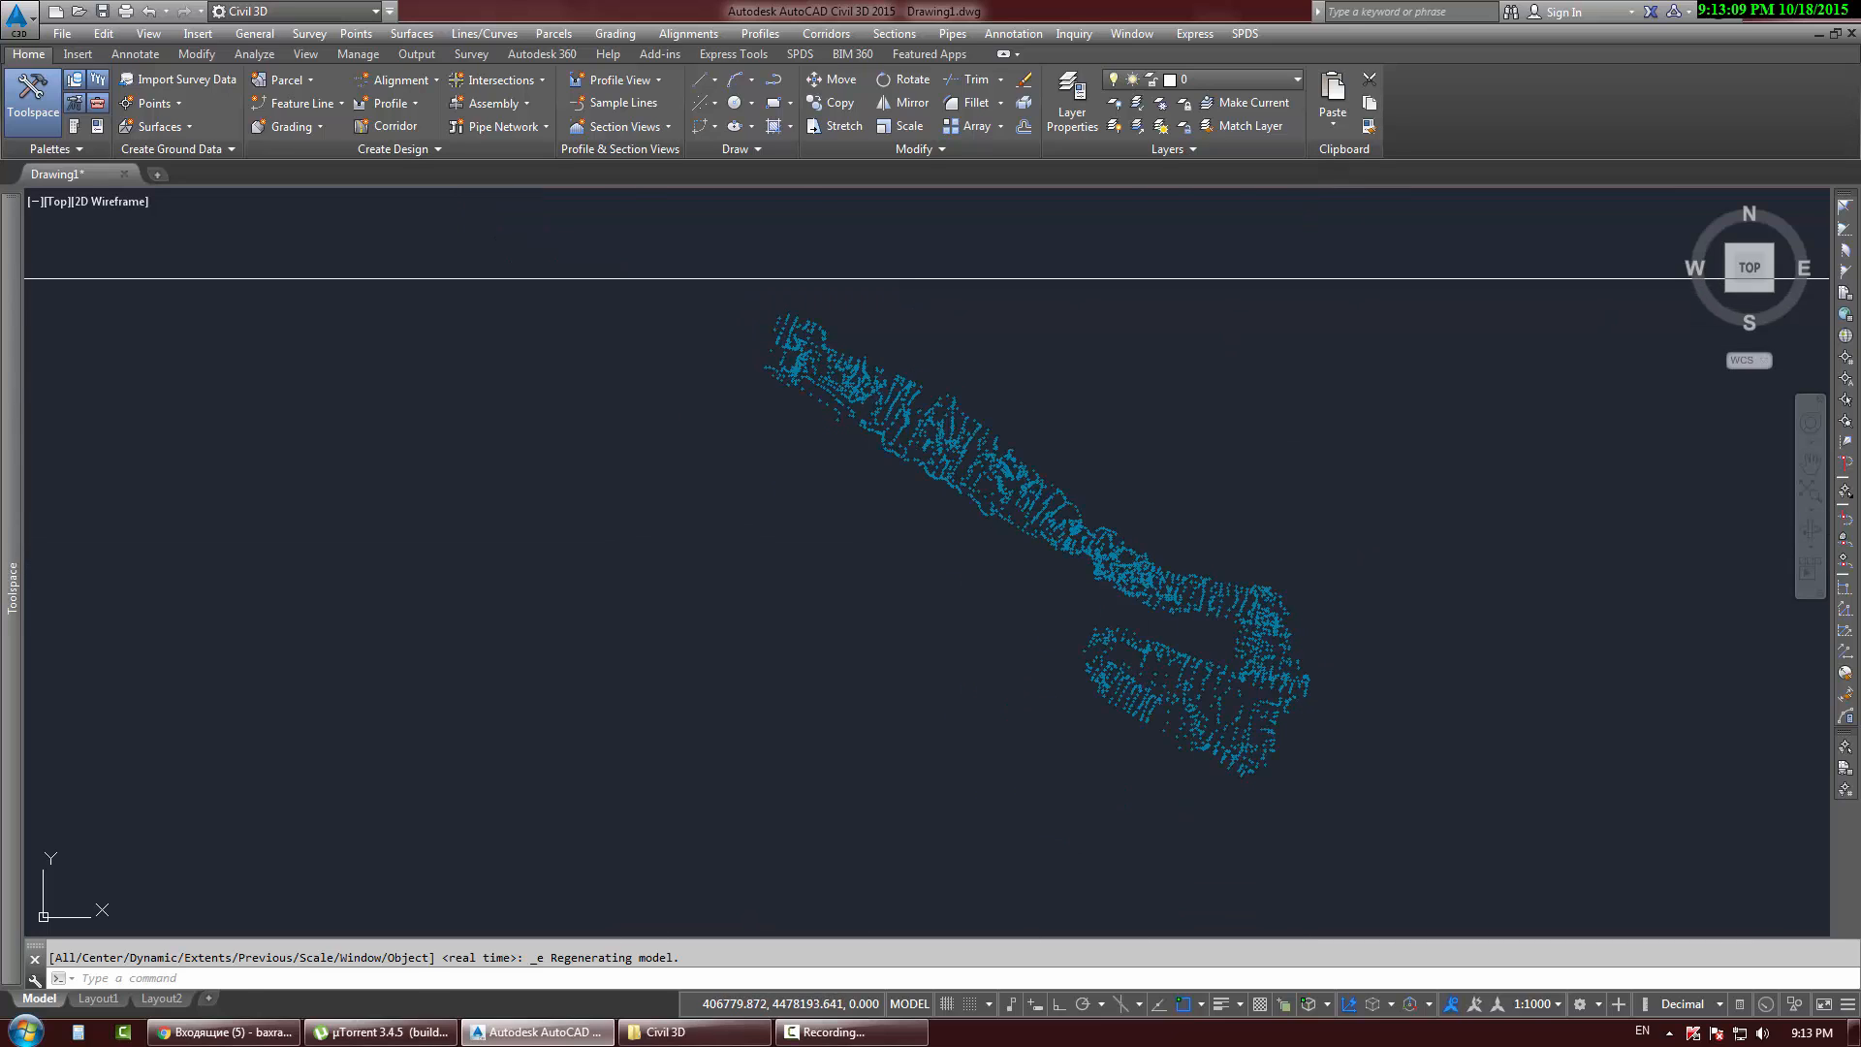
left_click(615, 279)
left_click(1537, 906)
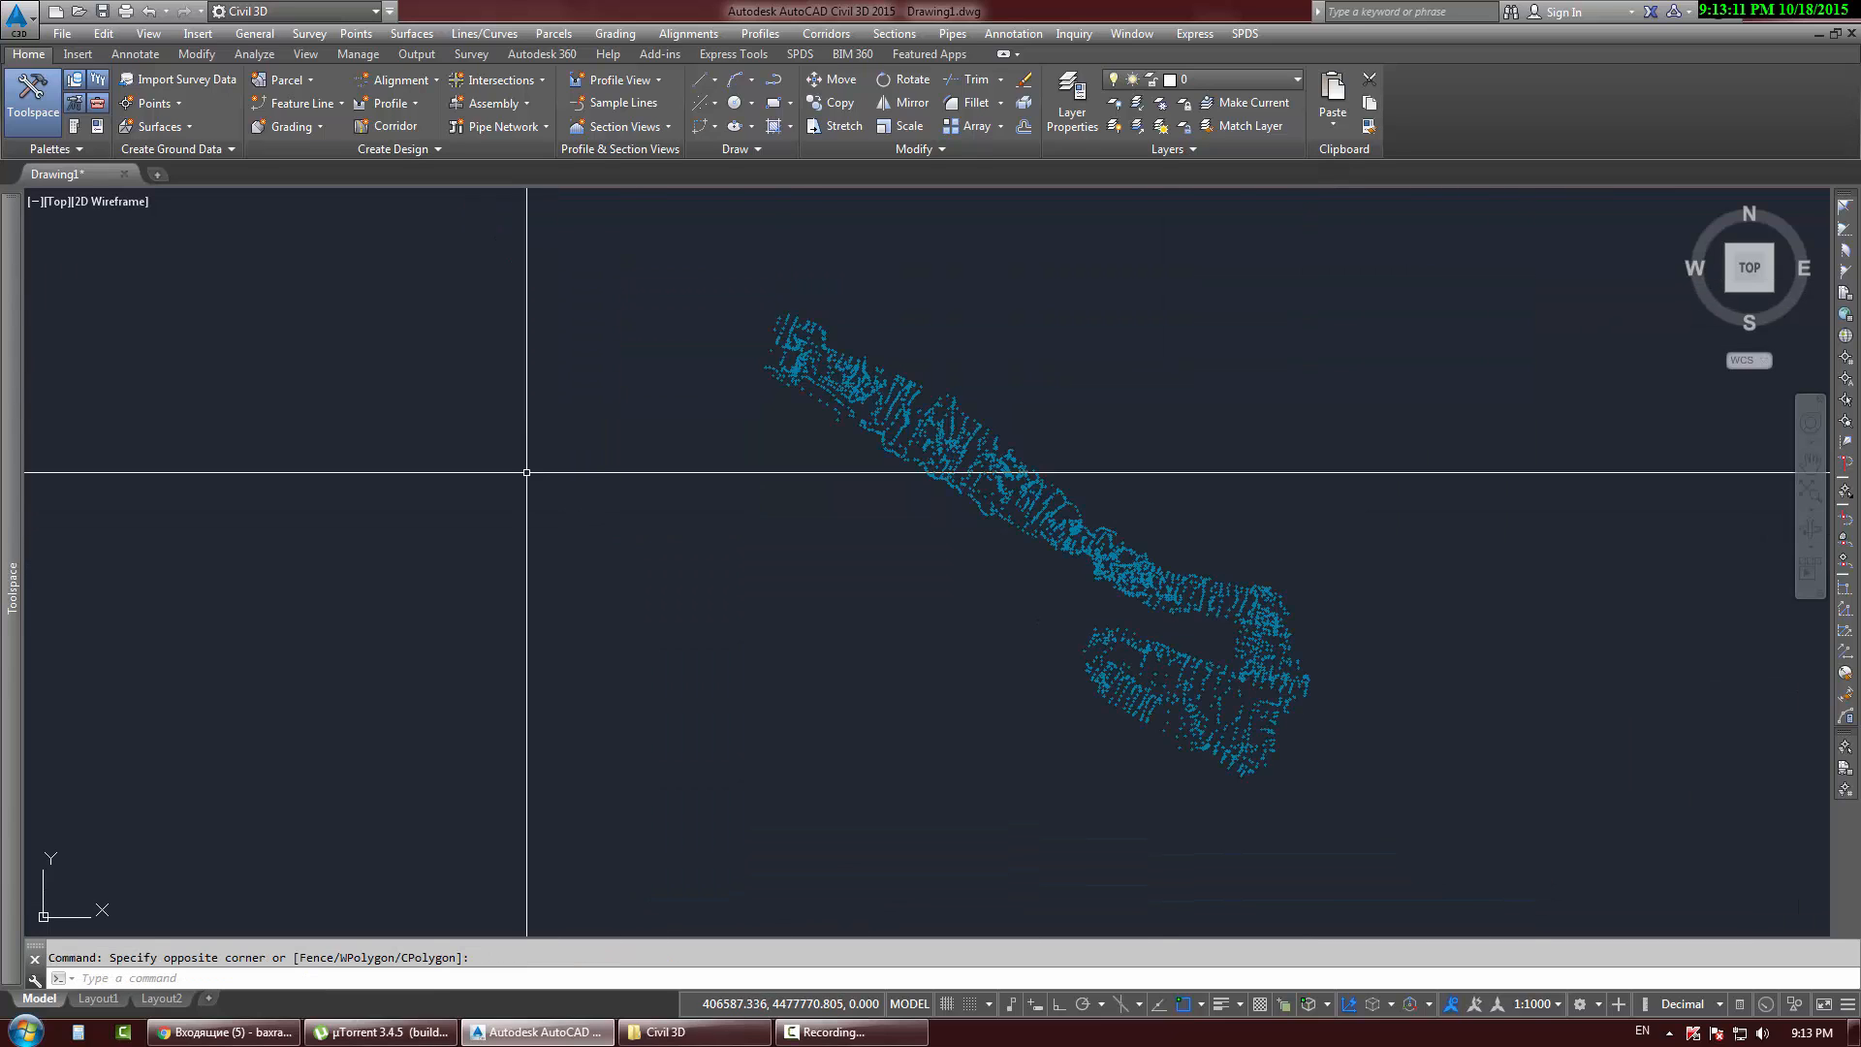
middle_click_drag(1084, 590, 968, 586)
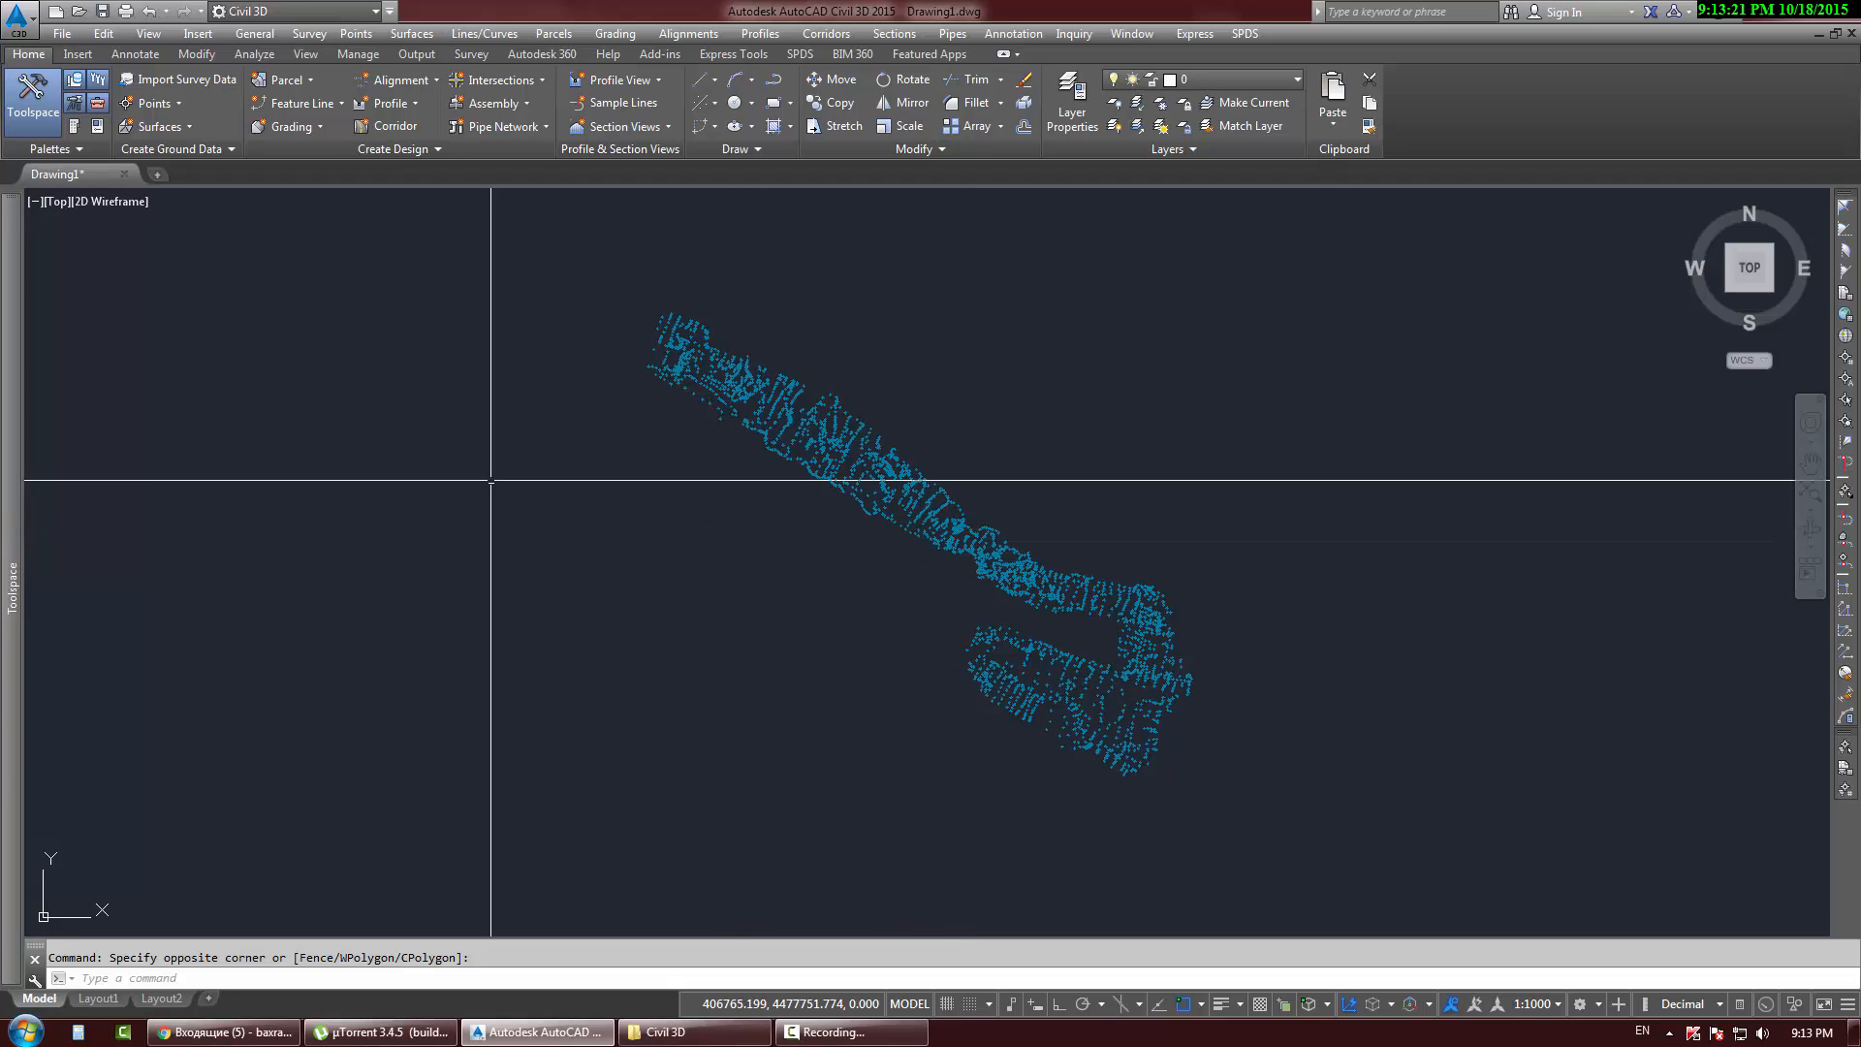
Step: Create a TIN surface named Seth_1 on layer C-TOPO with the Contours 2m and 10m (Background) style
mouse_move(4, 432)
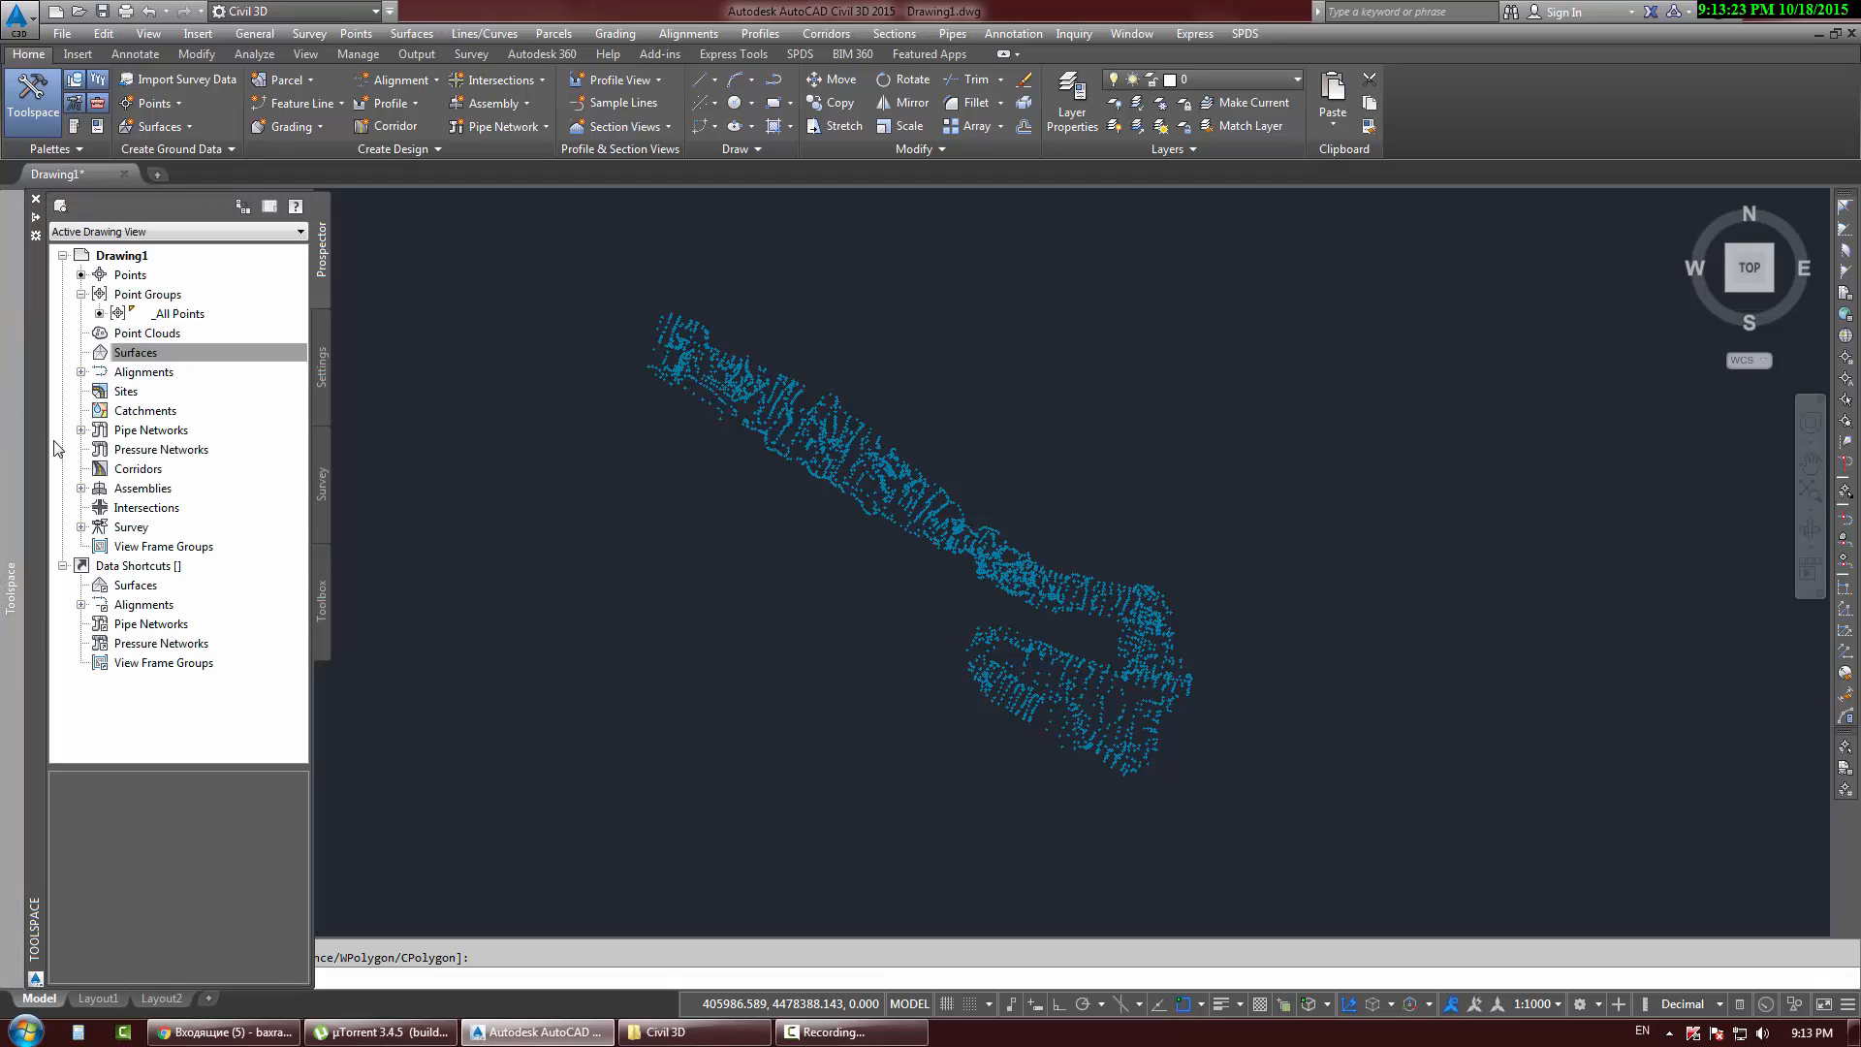
left_click(136, 356)
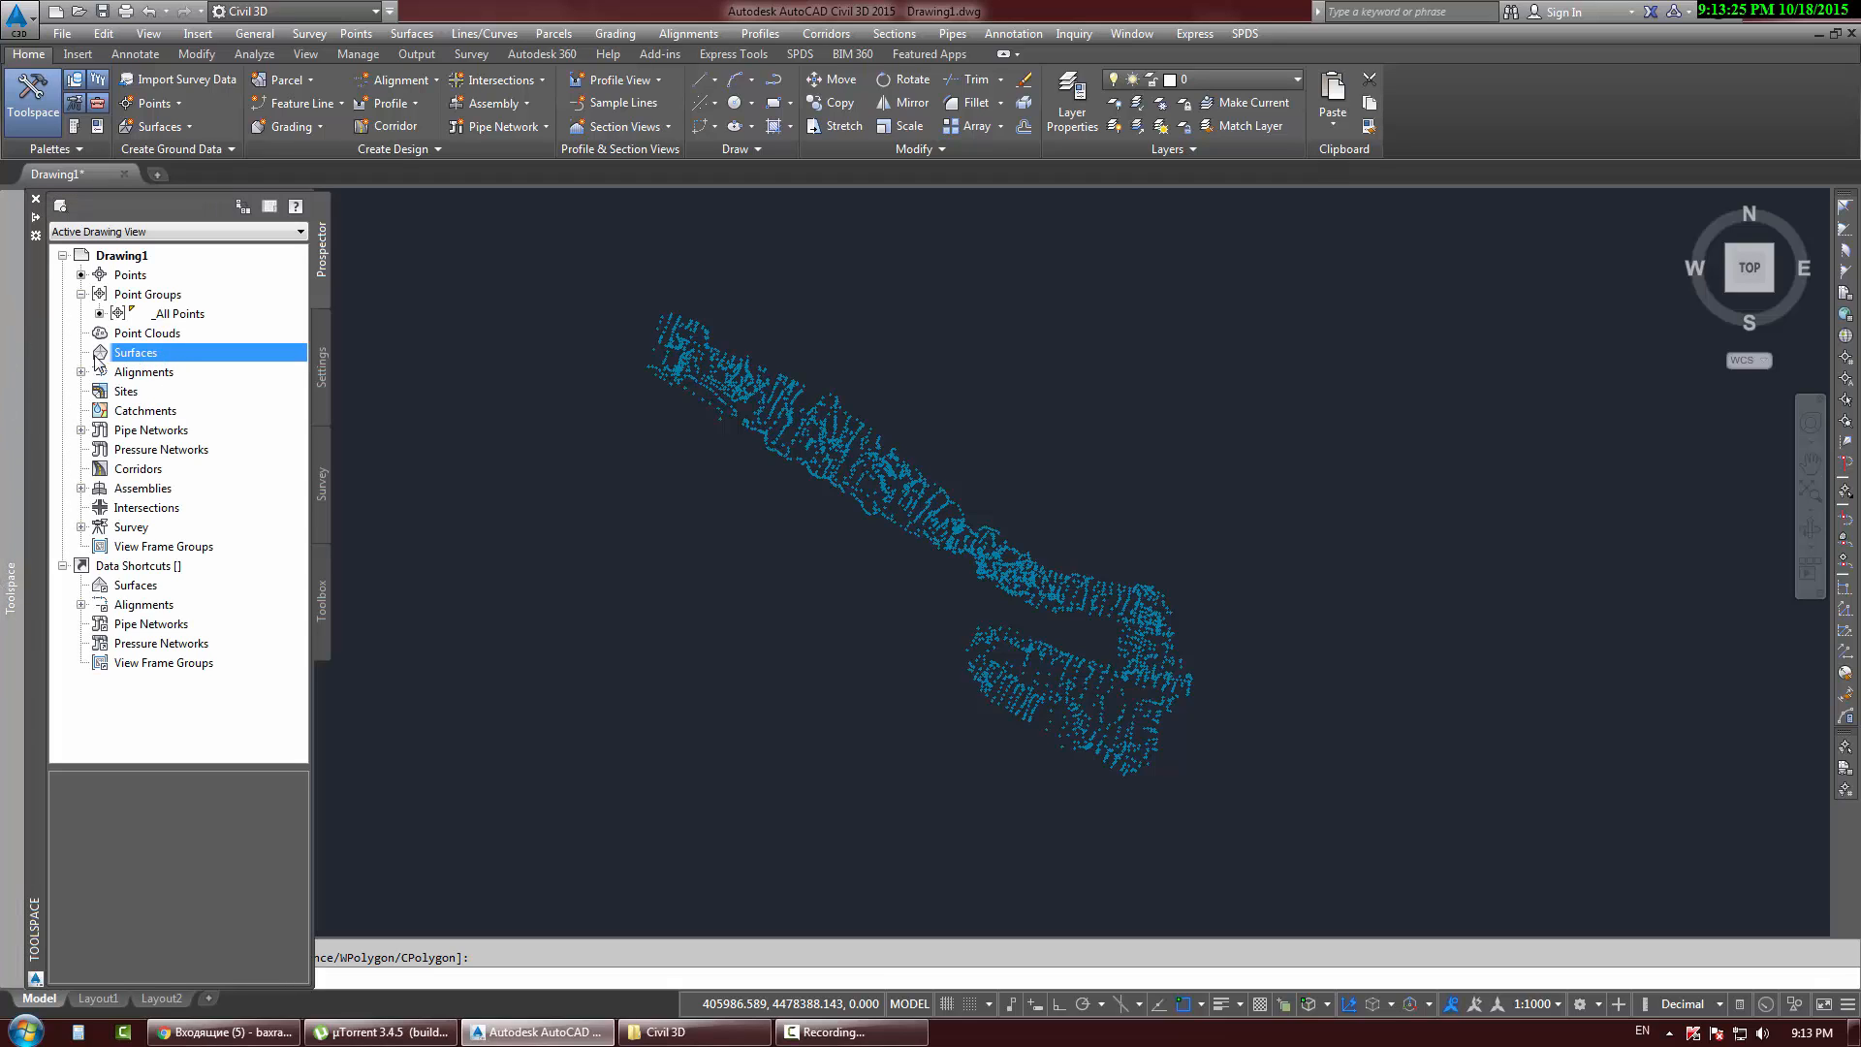
right_click(177, 359)
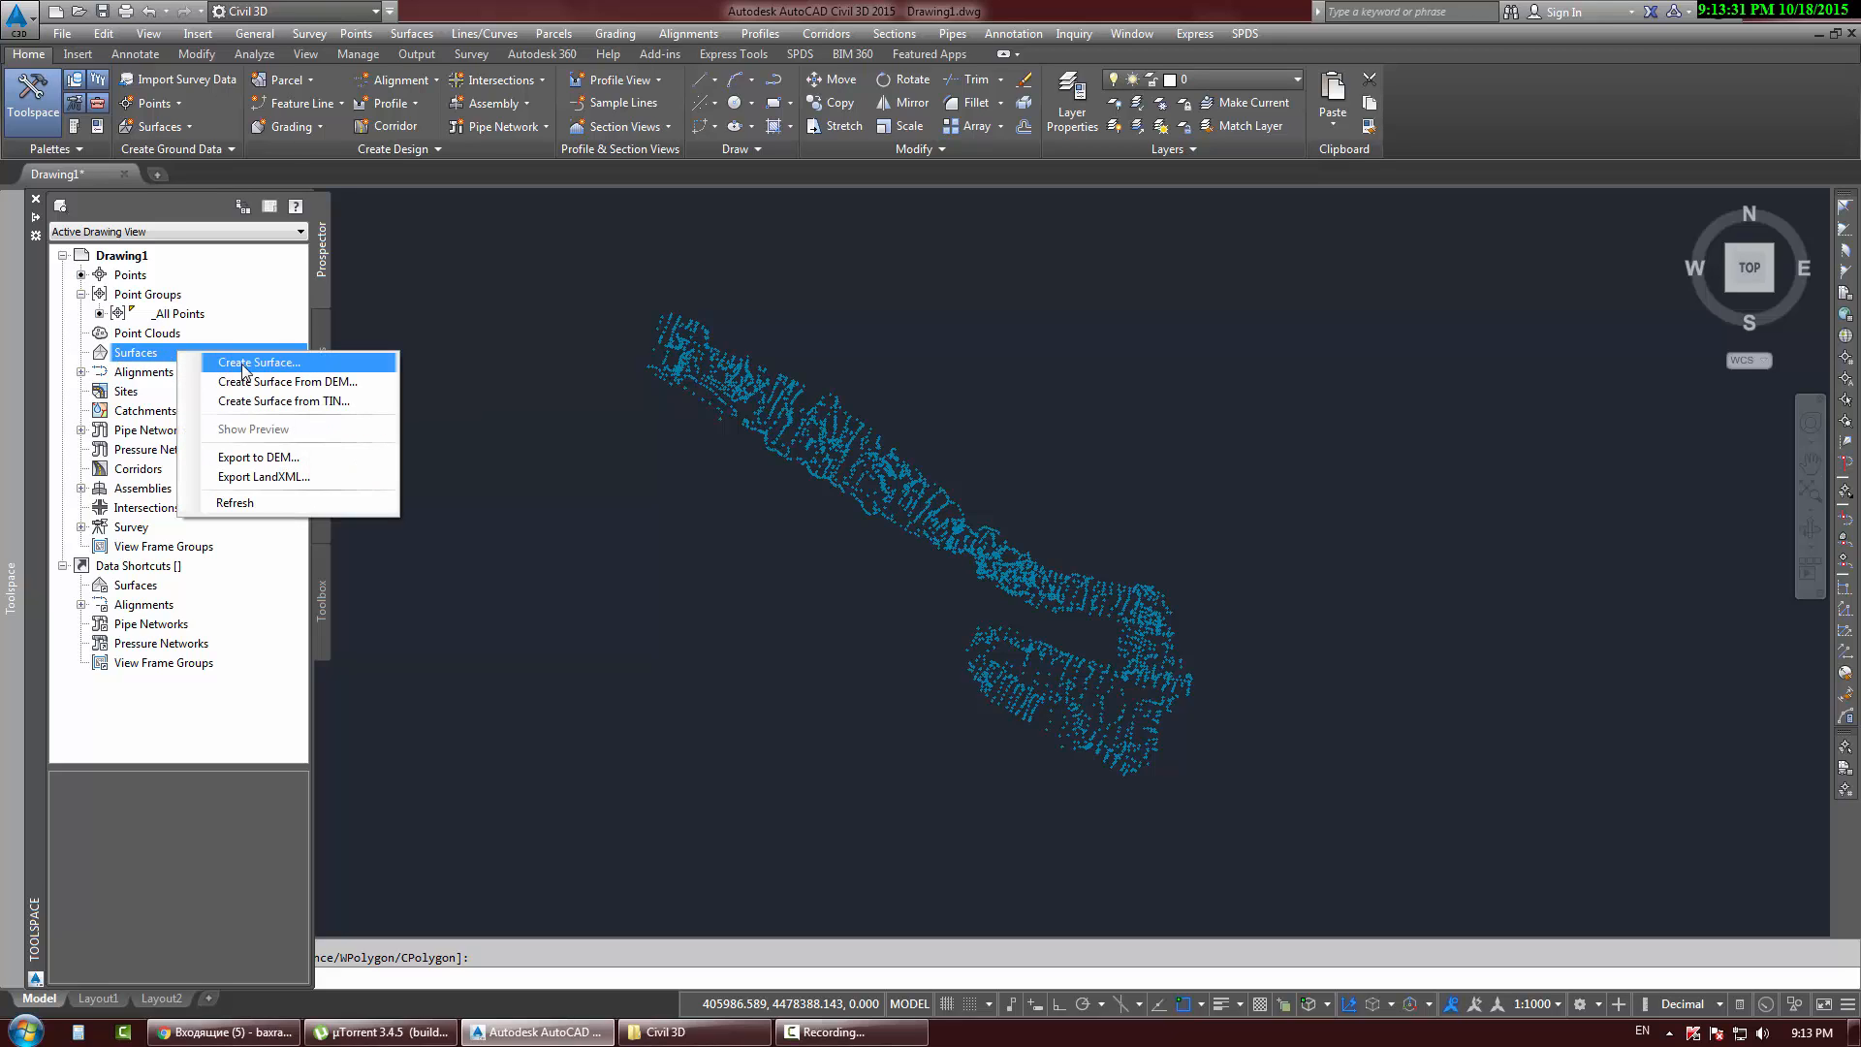
left_click(207, 362)
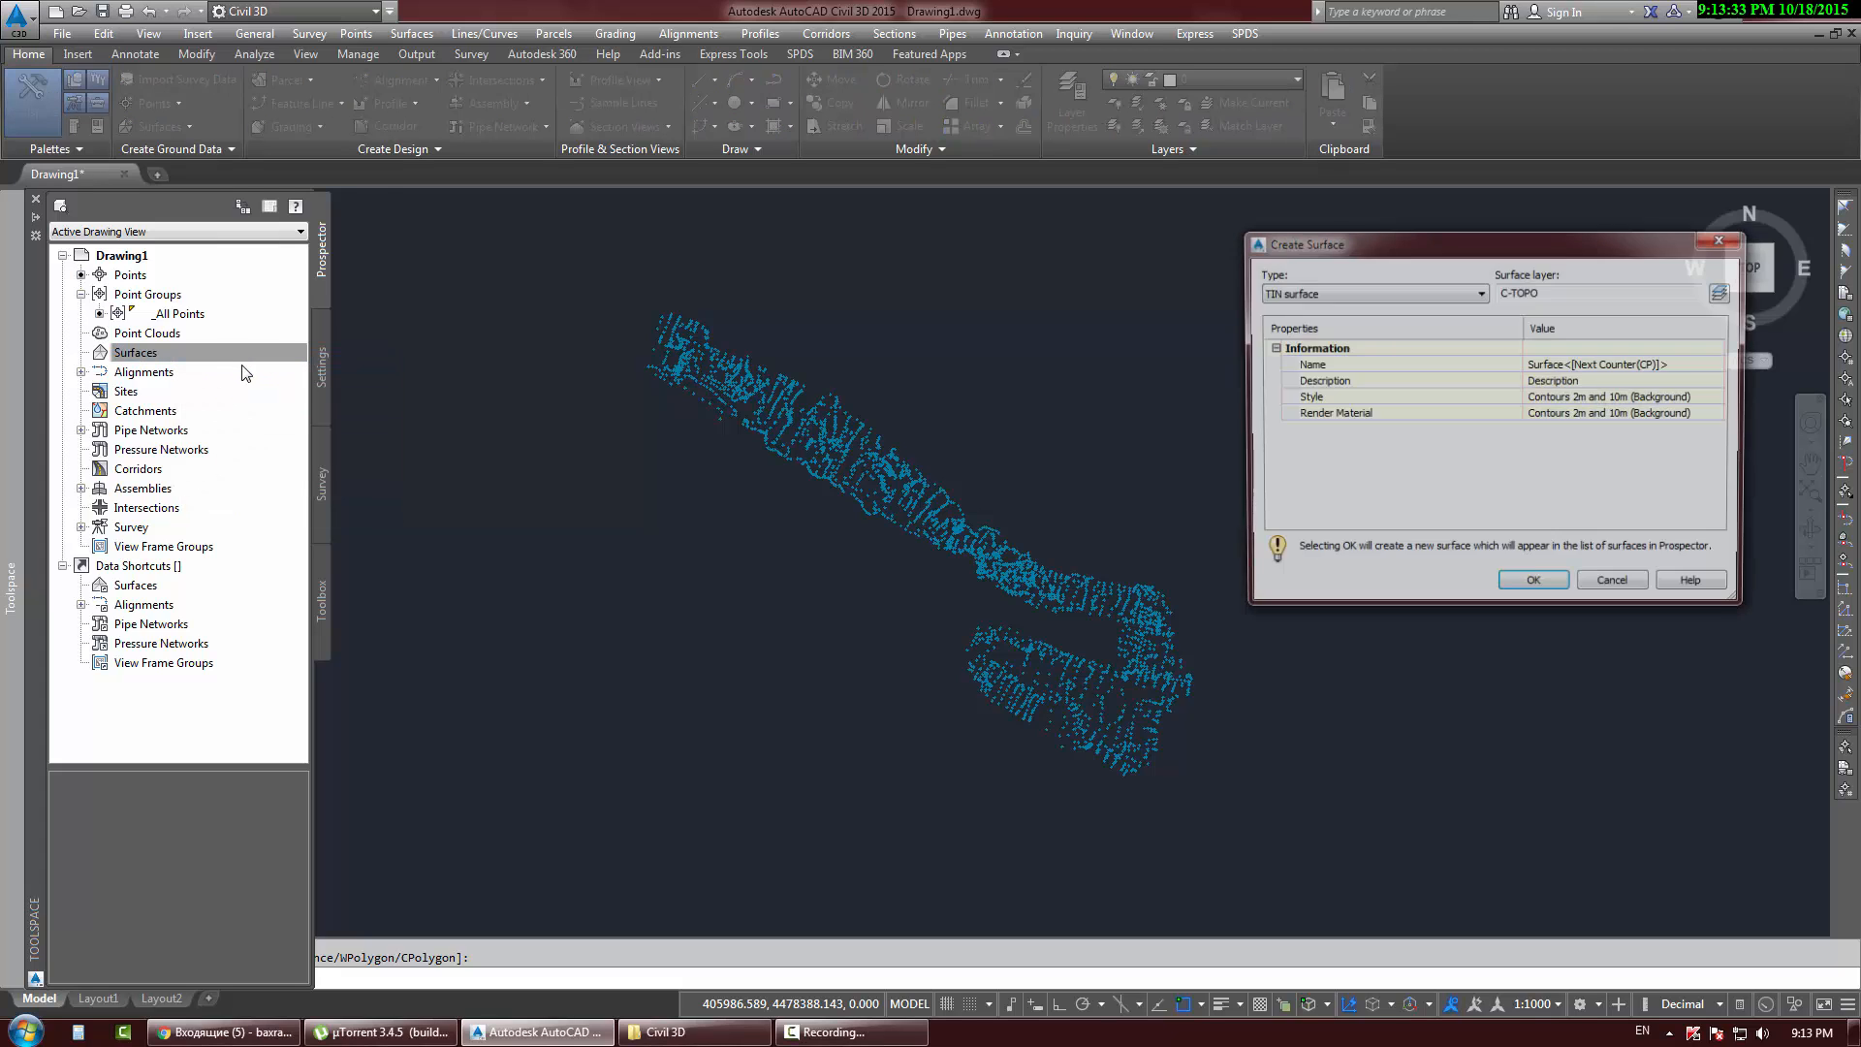
mouse_move(1381, 251)
left_mouse_down()
mouse_move(902, 450)
mouse_move(932, 383)
left_mouse_up()
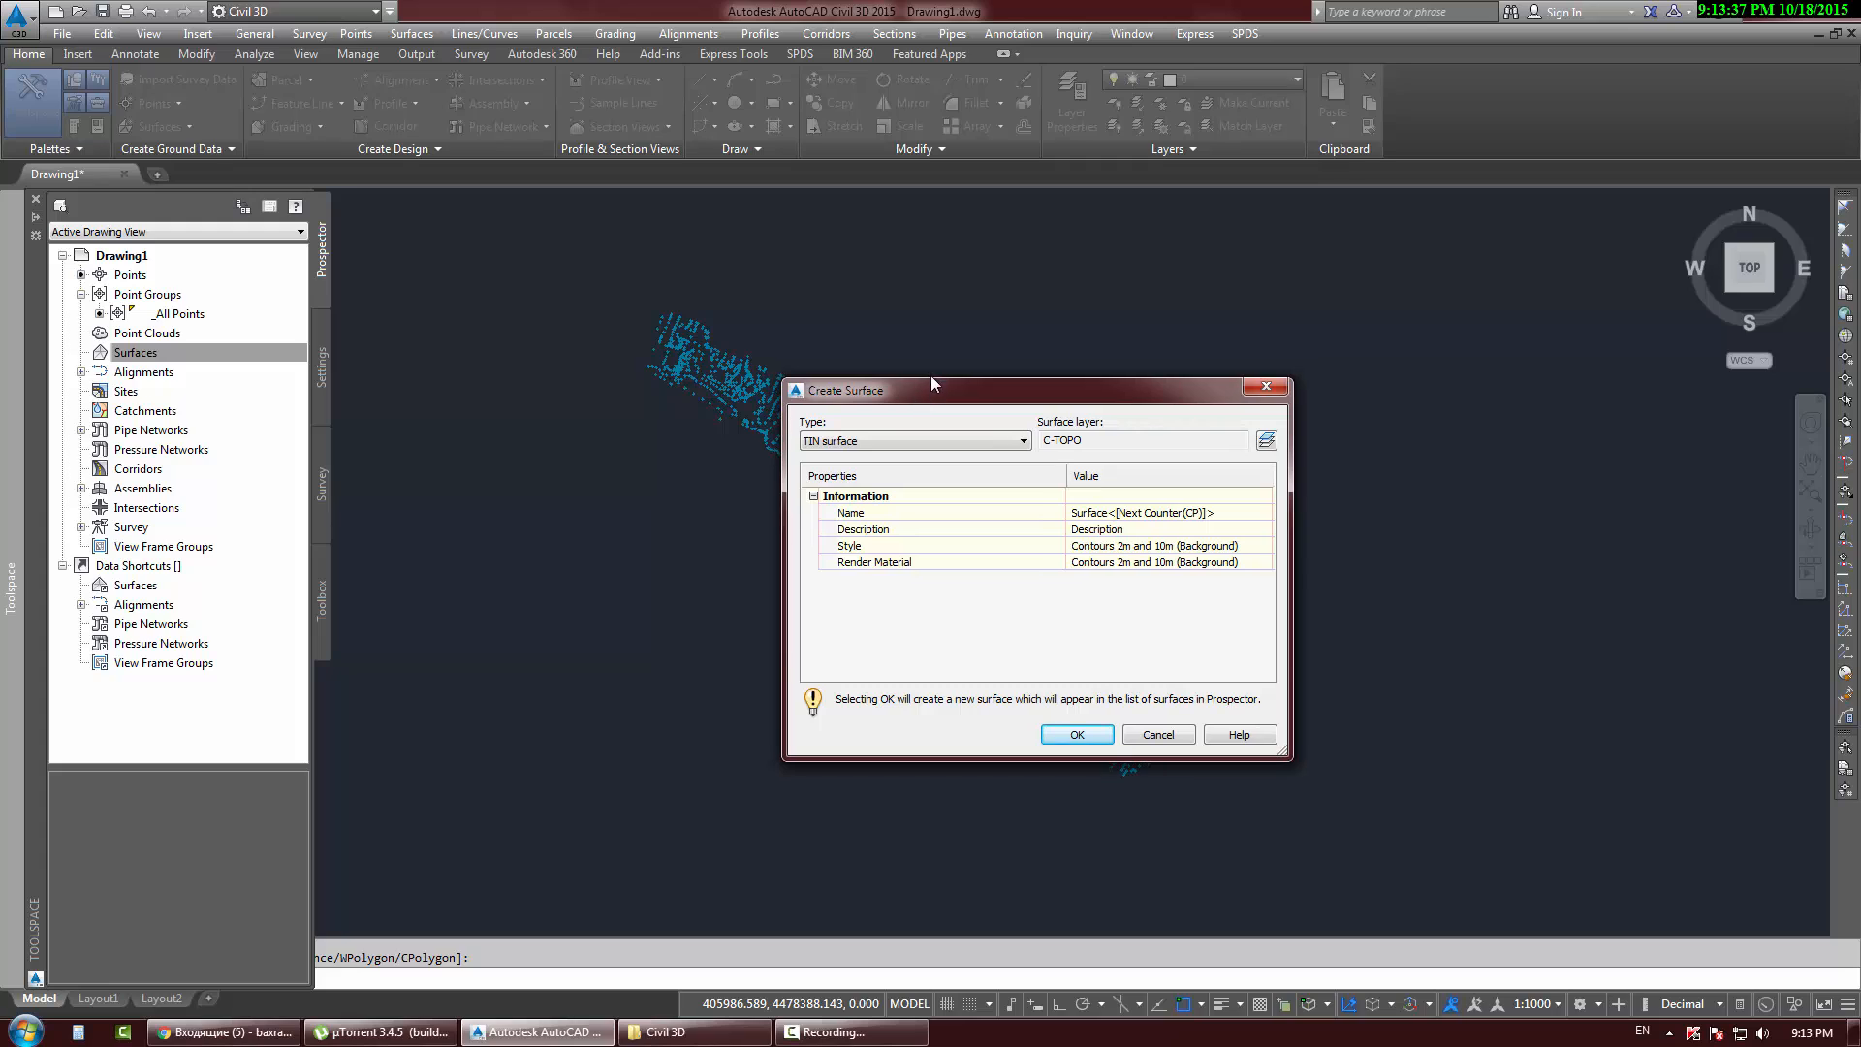
left_click(1131, 513)
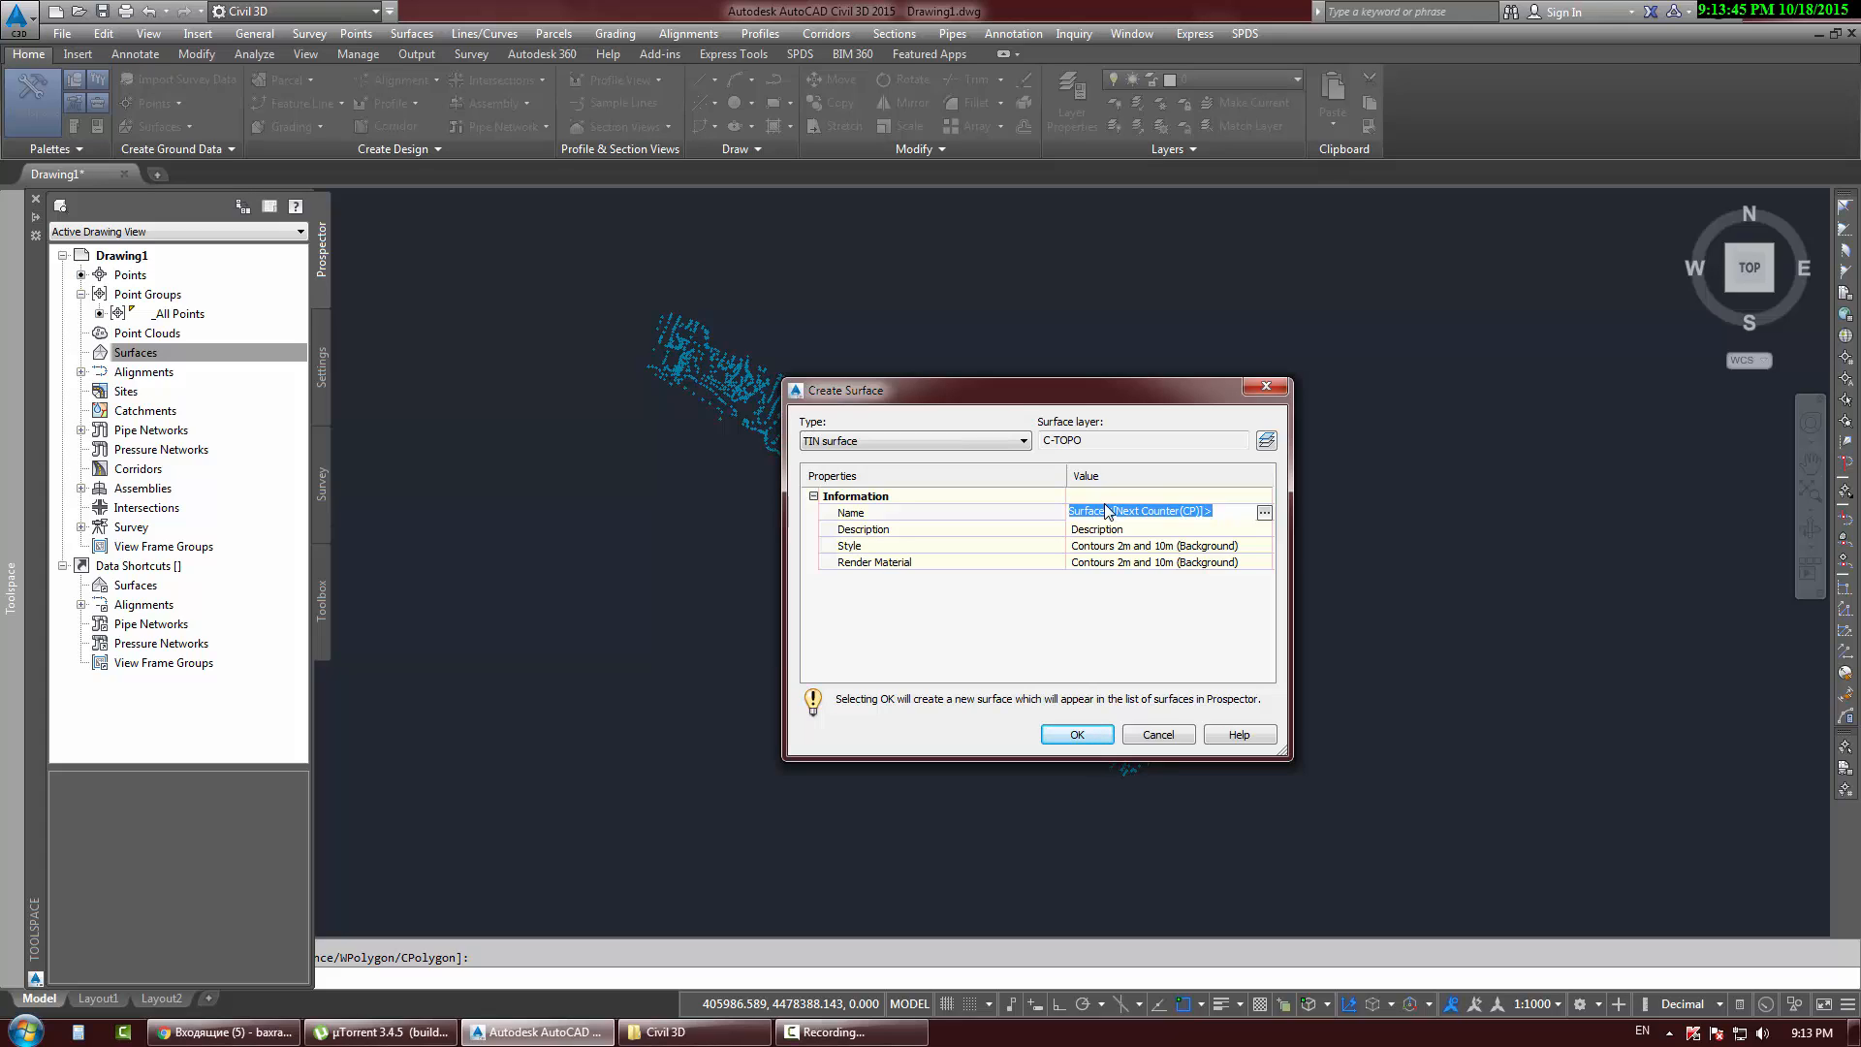
type("Seth_1")
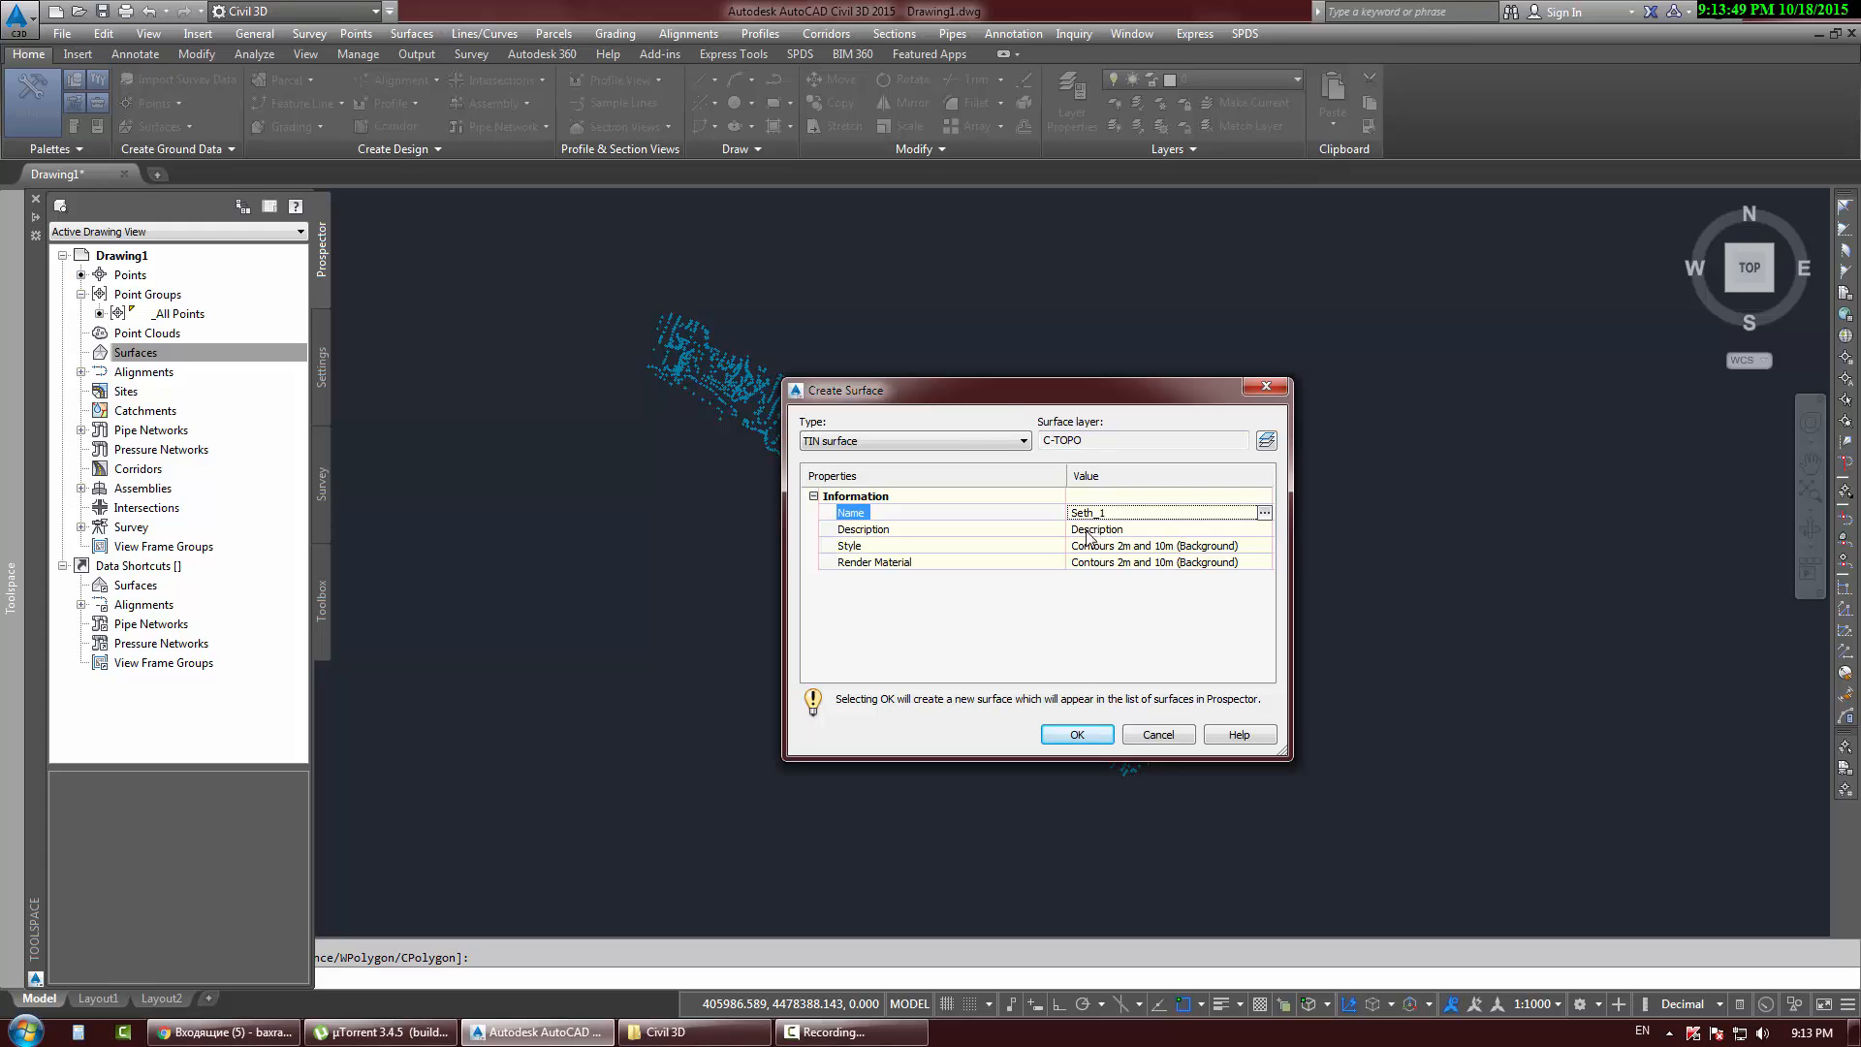
left_click(1138, 529)
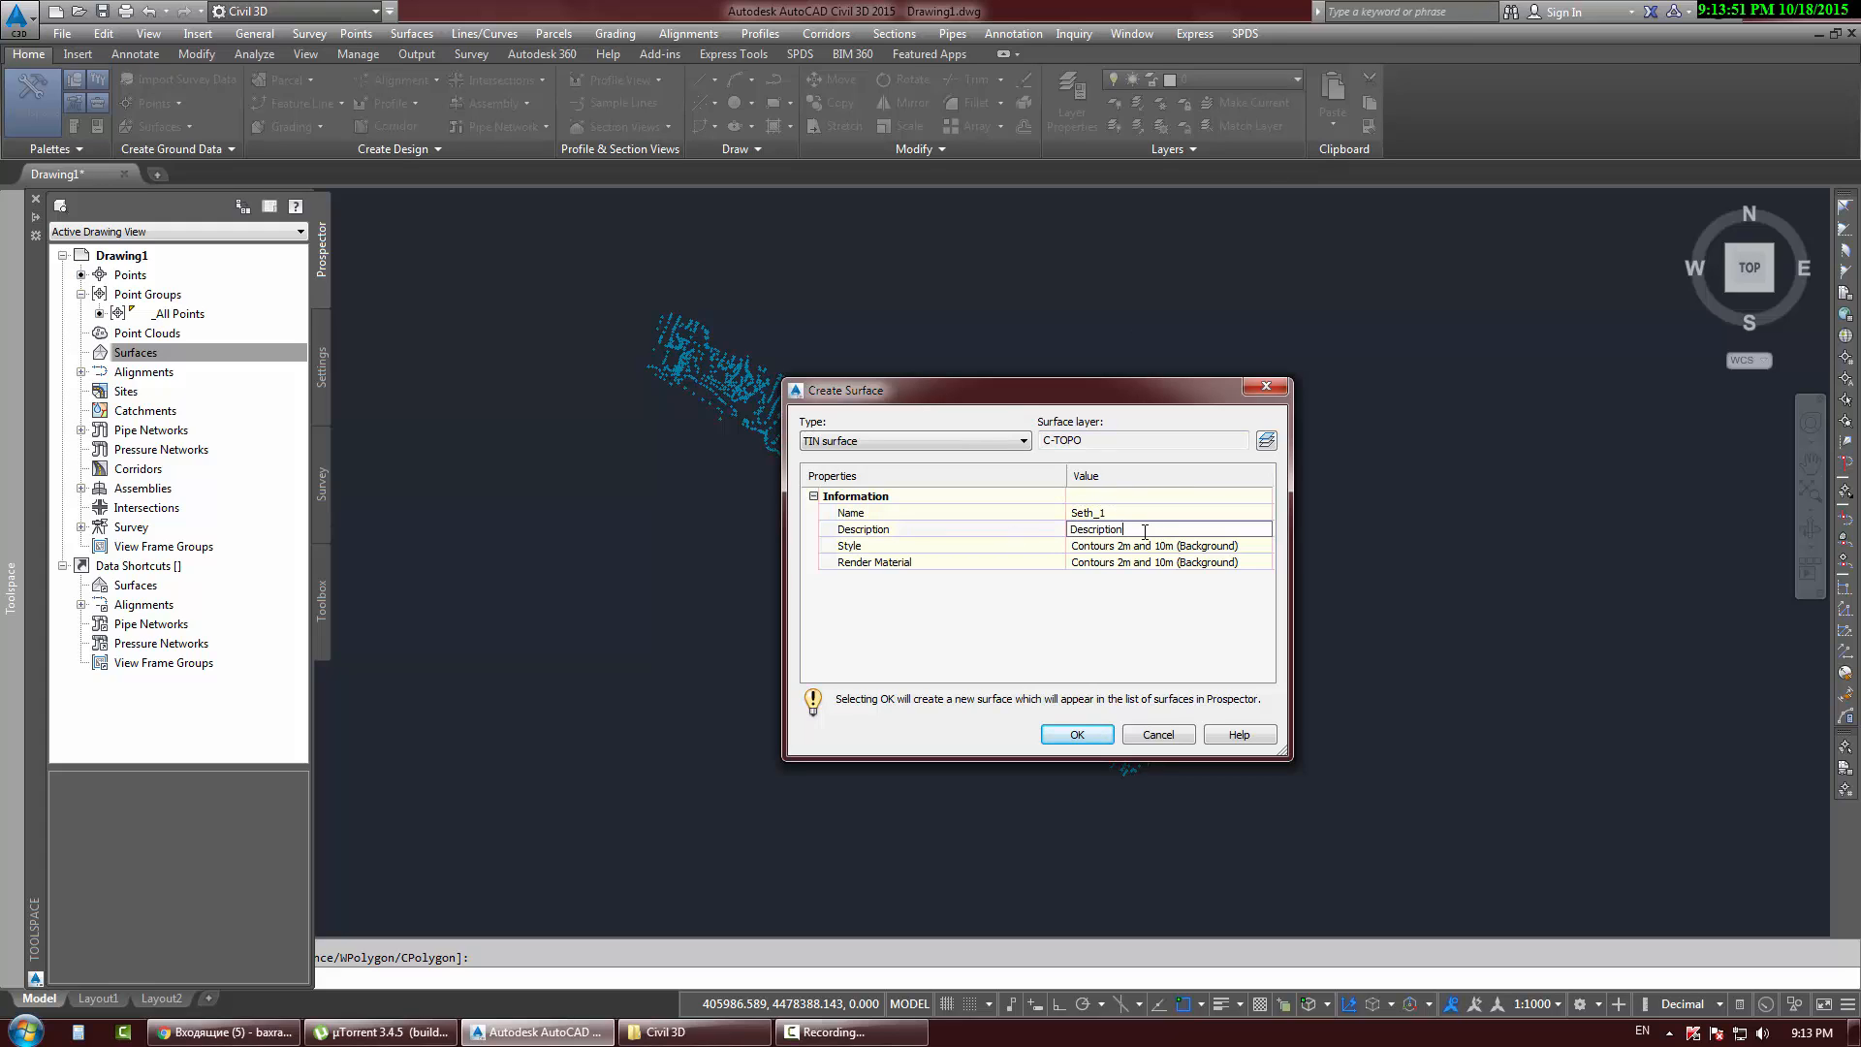
key("Return")
left_click(865, 576)
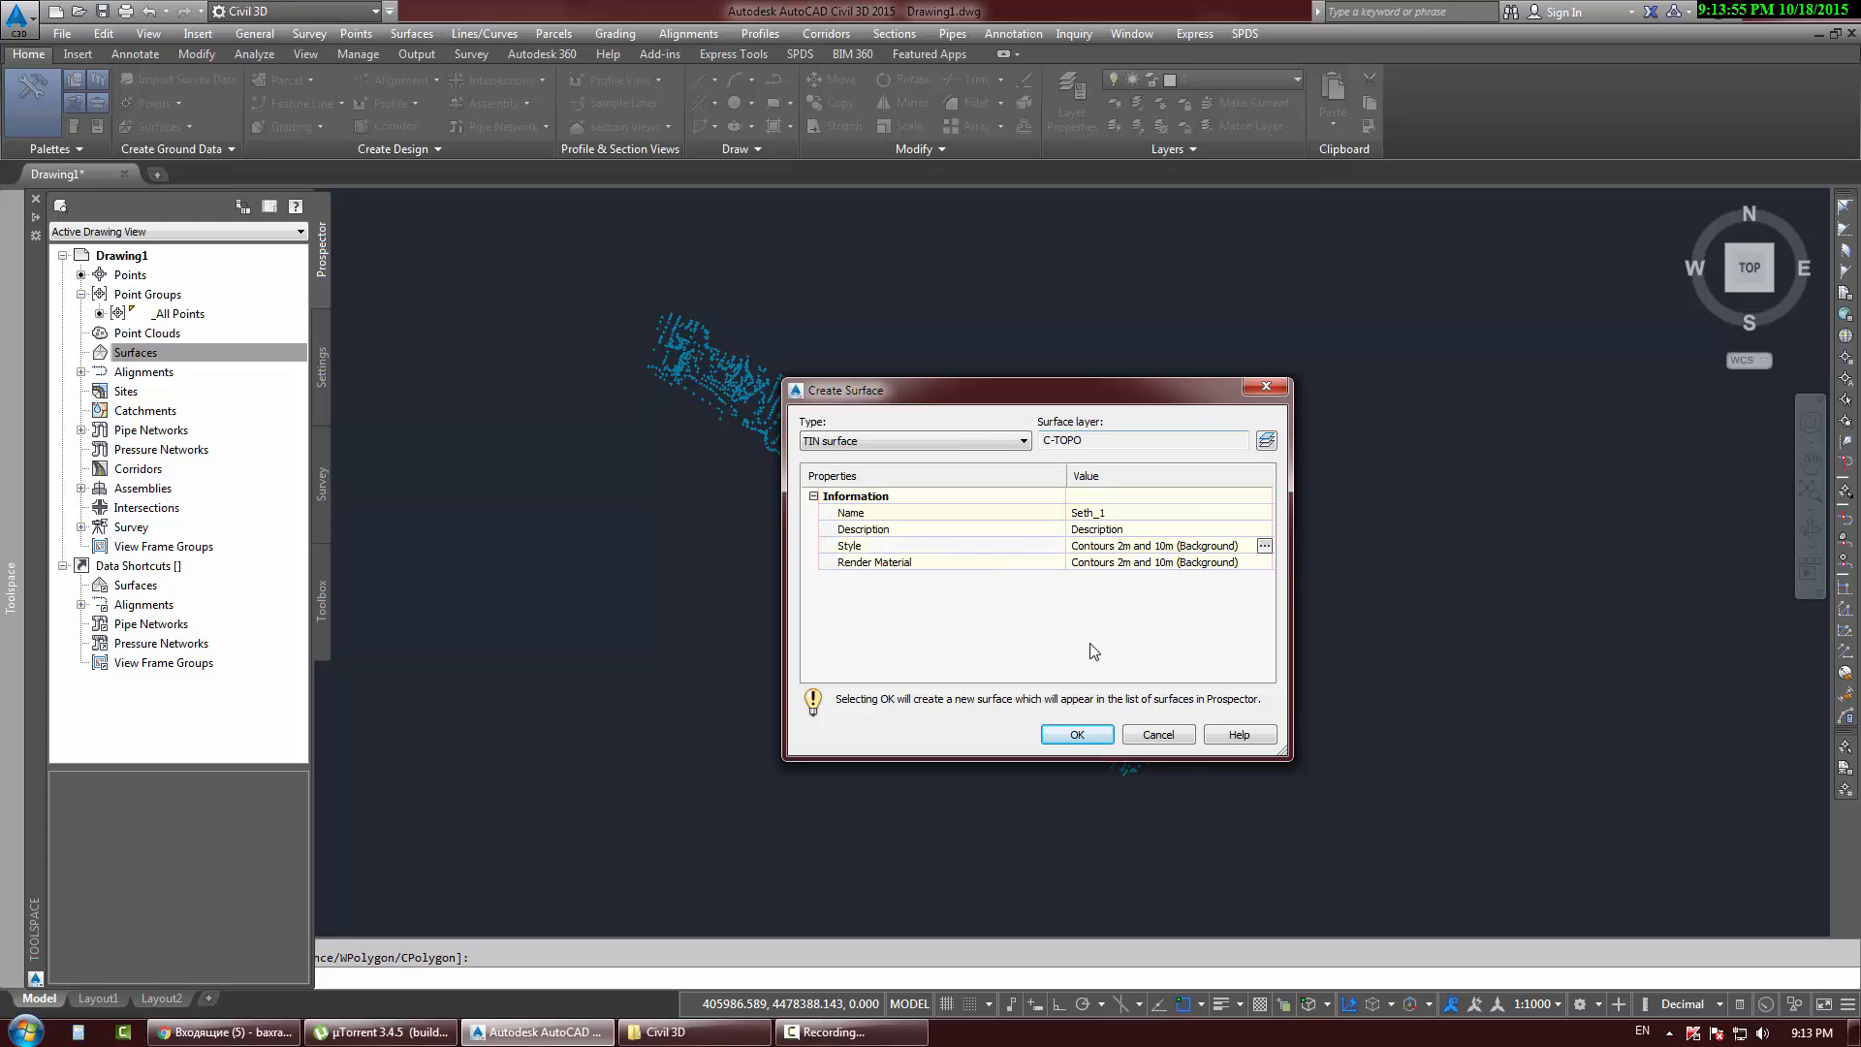
left_click(1076, 735)
Step: Expand the Seth_1 surface down to its definition items and select its Point Groups entry
left_click(122, 355)
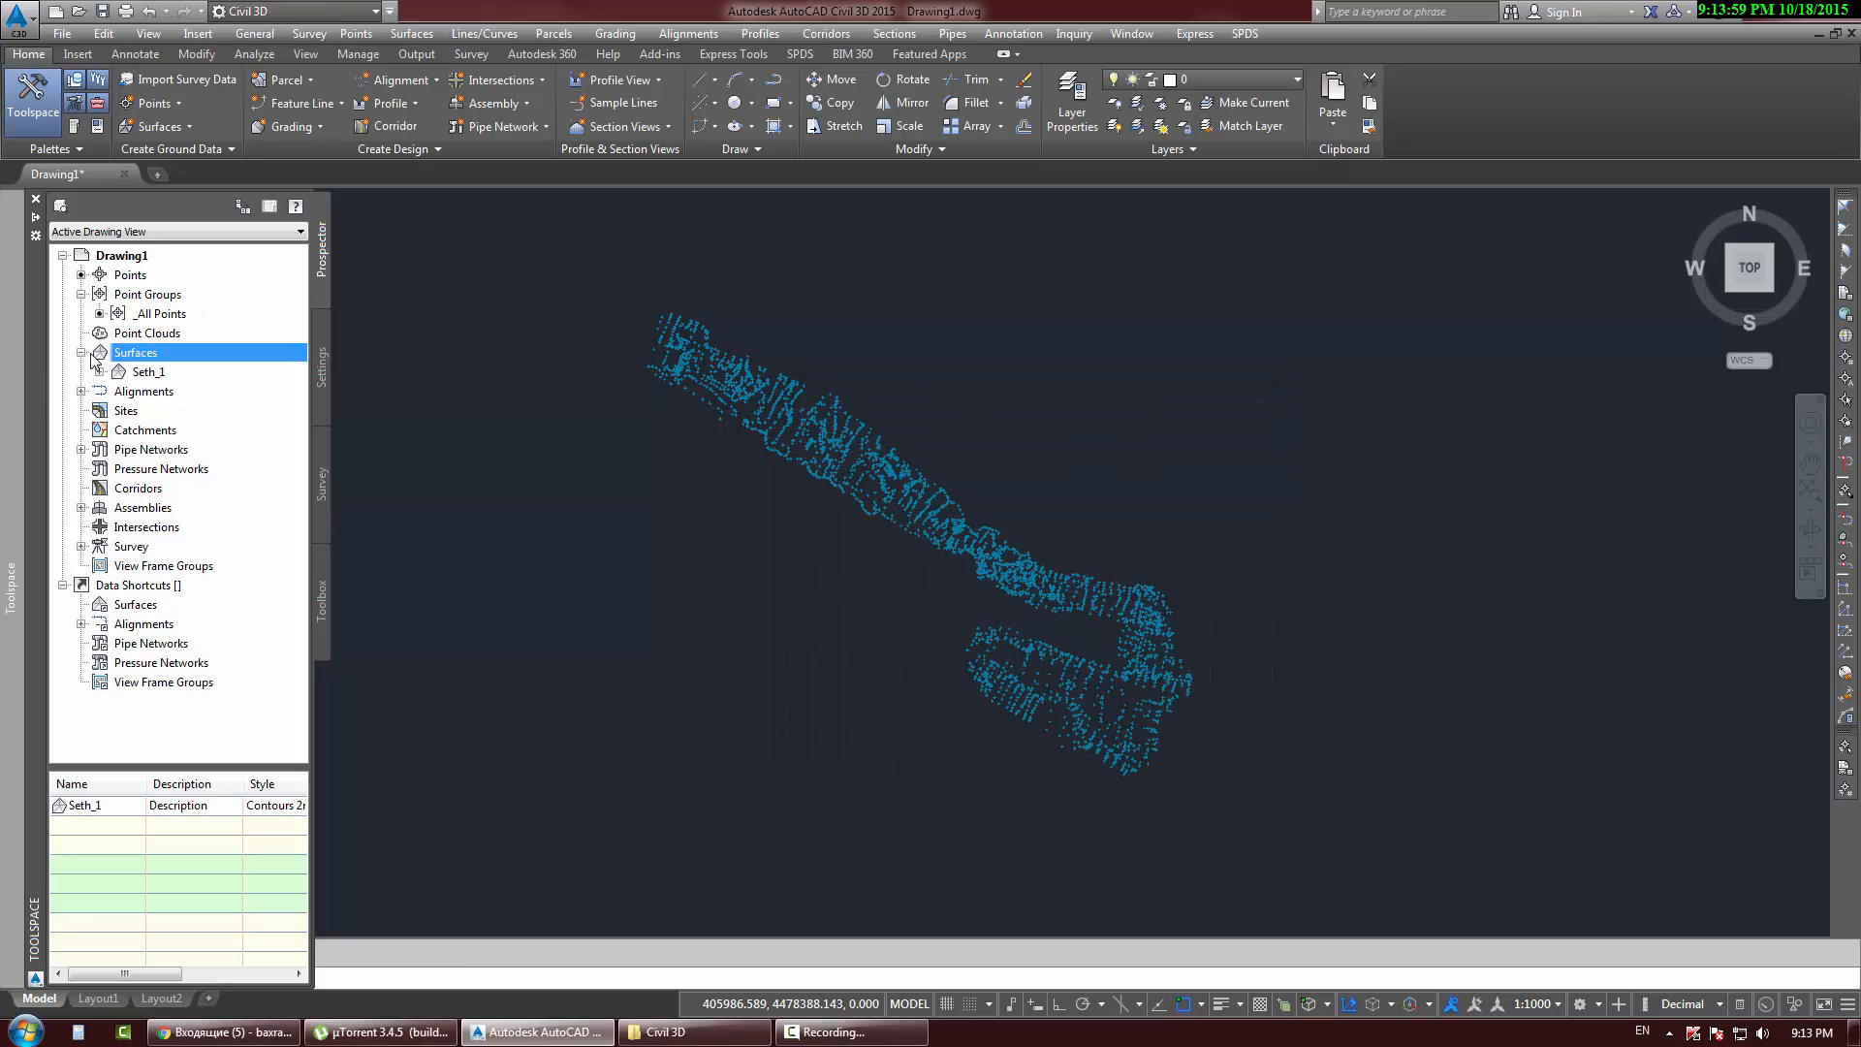
left_click(131, 375)
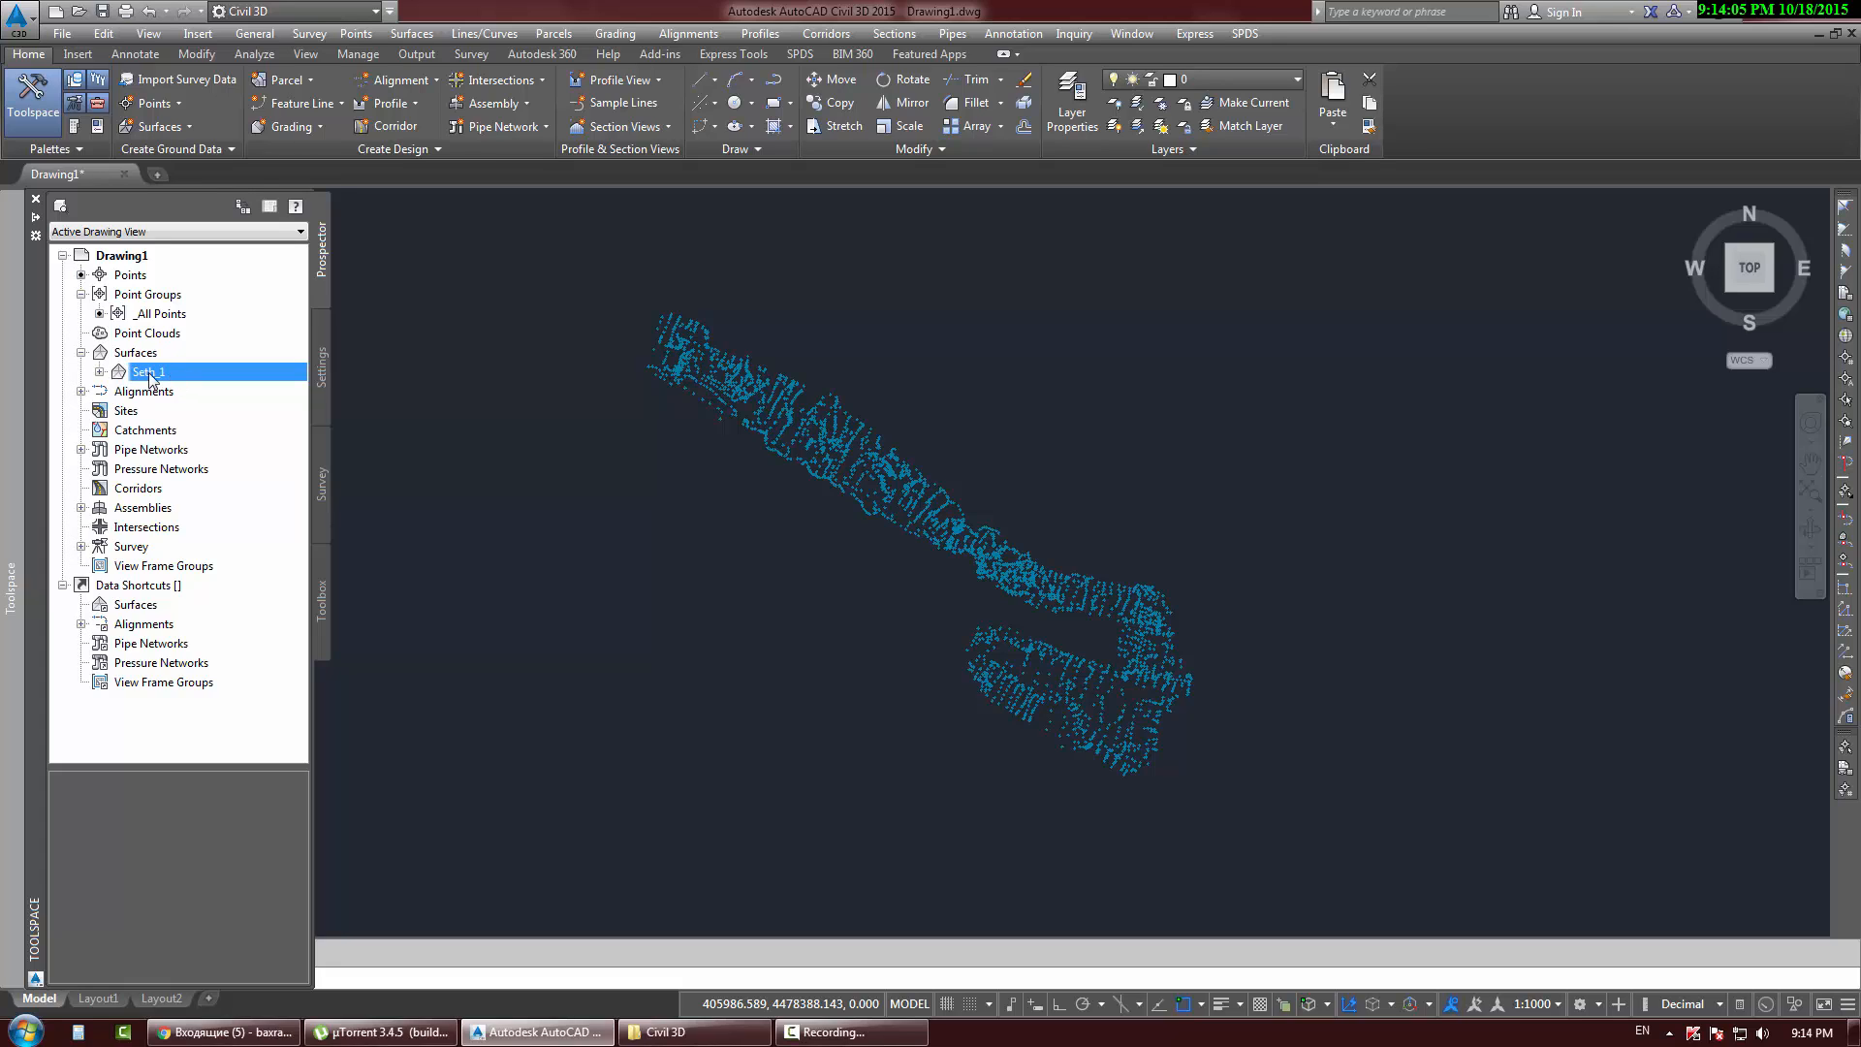
left_click(99, 373)
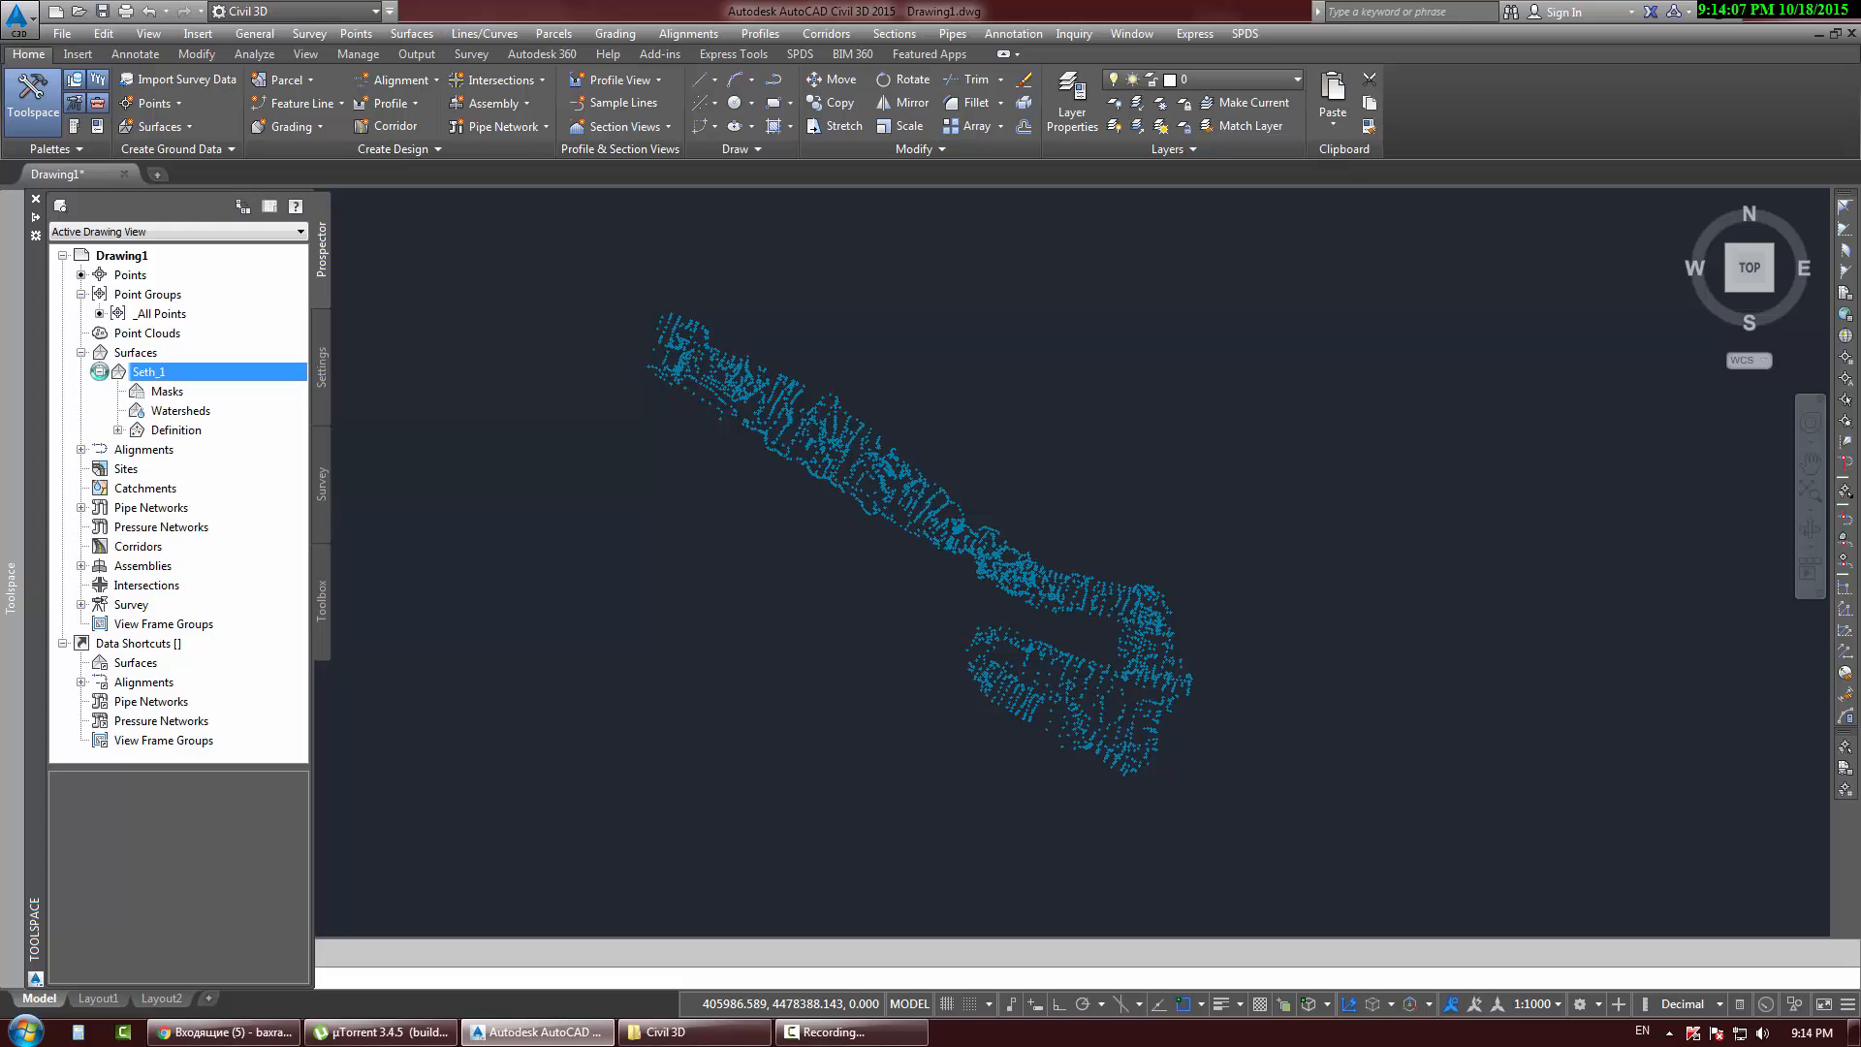
left_click(117, 431)
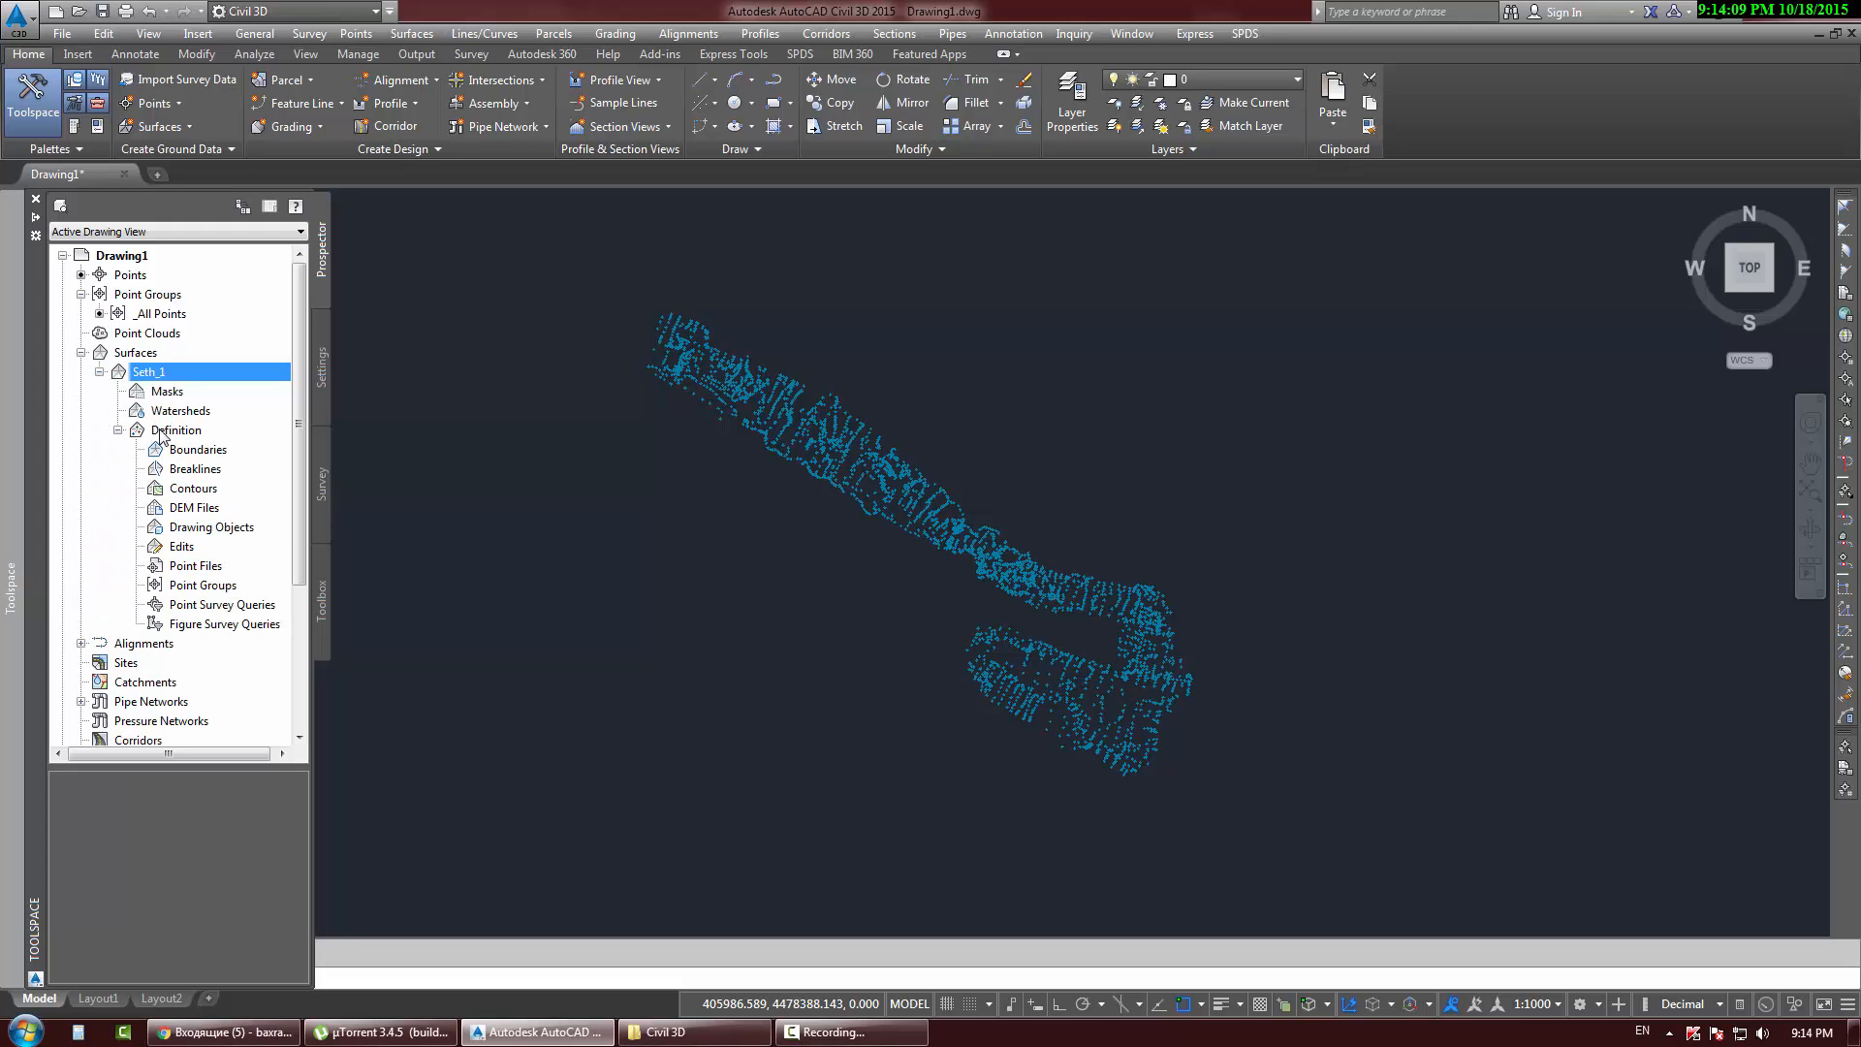
left_click(155, 431)
left_click(121, 432)
left_click(120, 431)
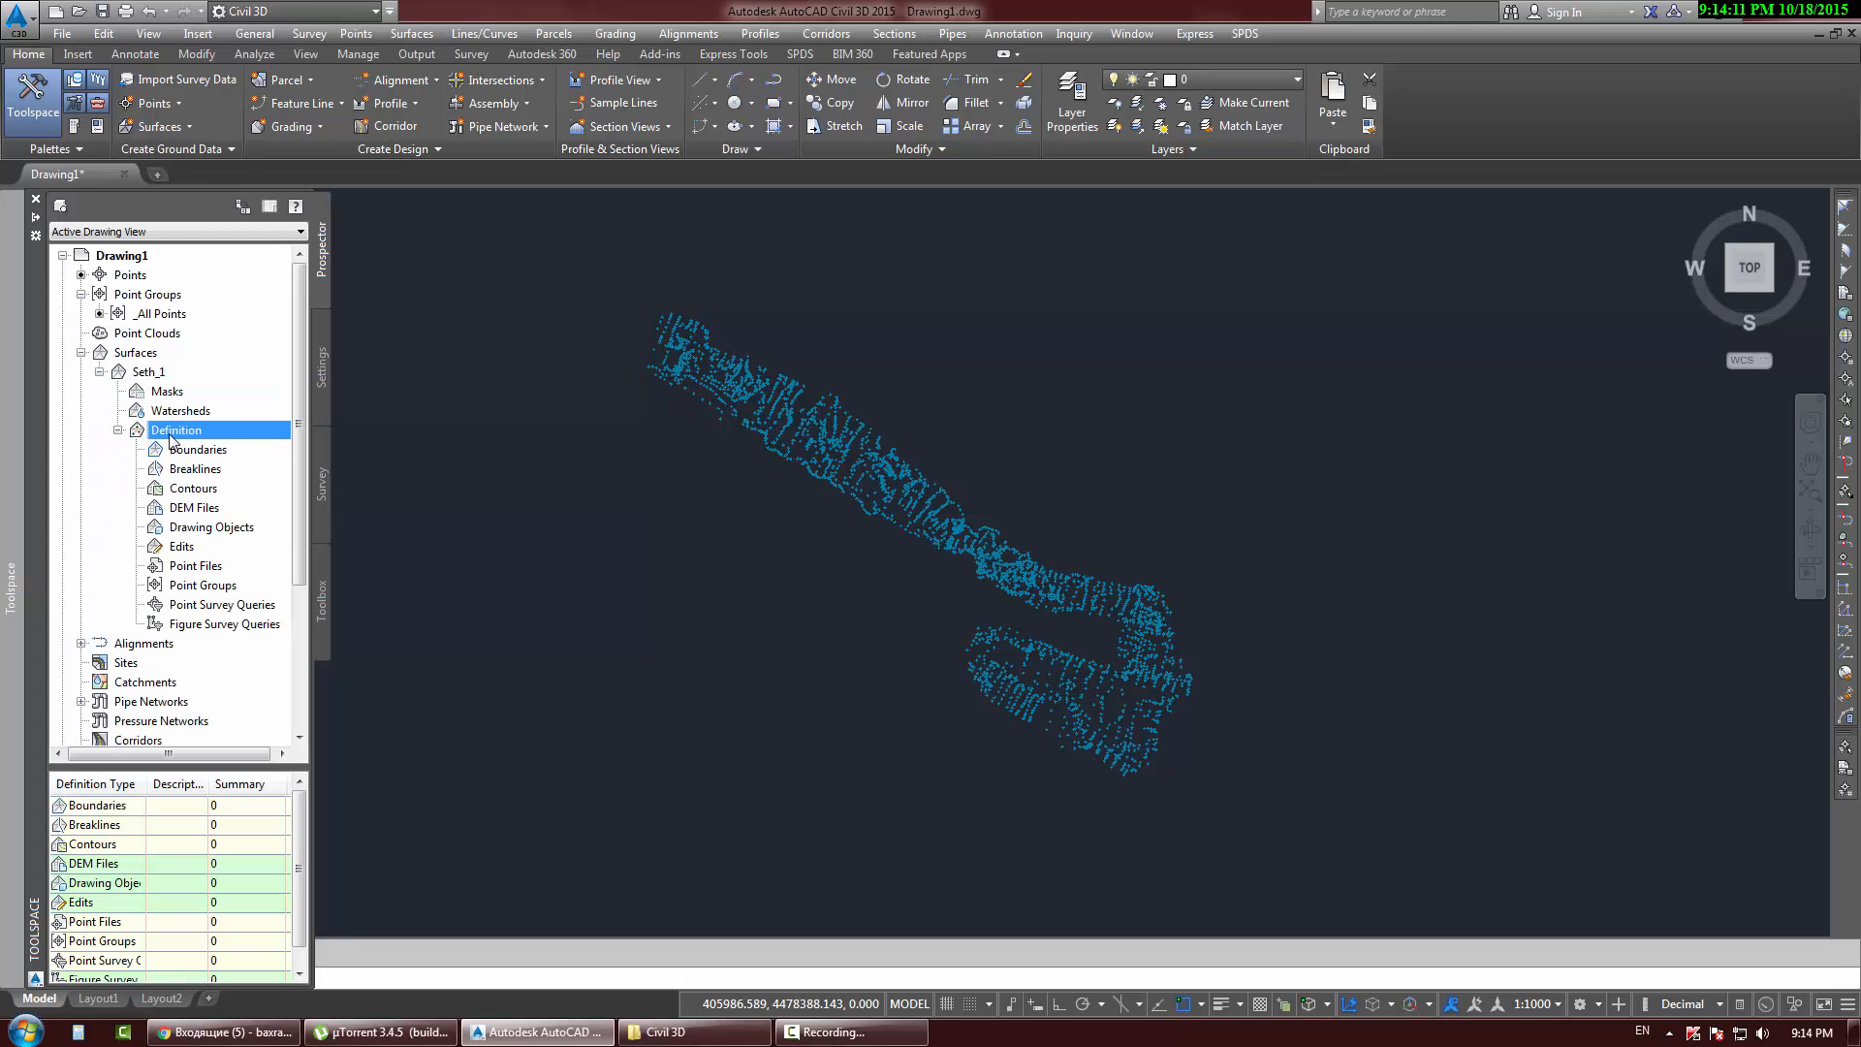
left_click(189, 586)
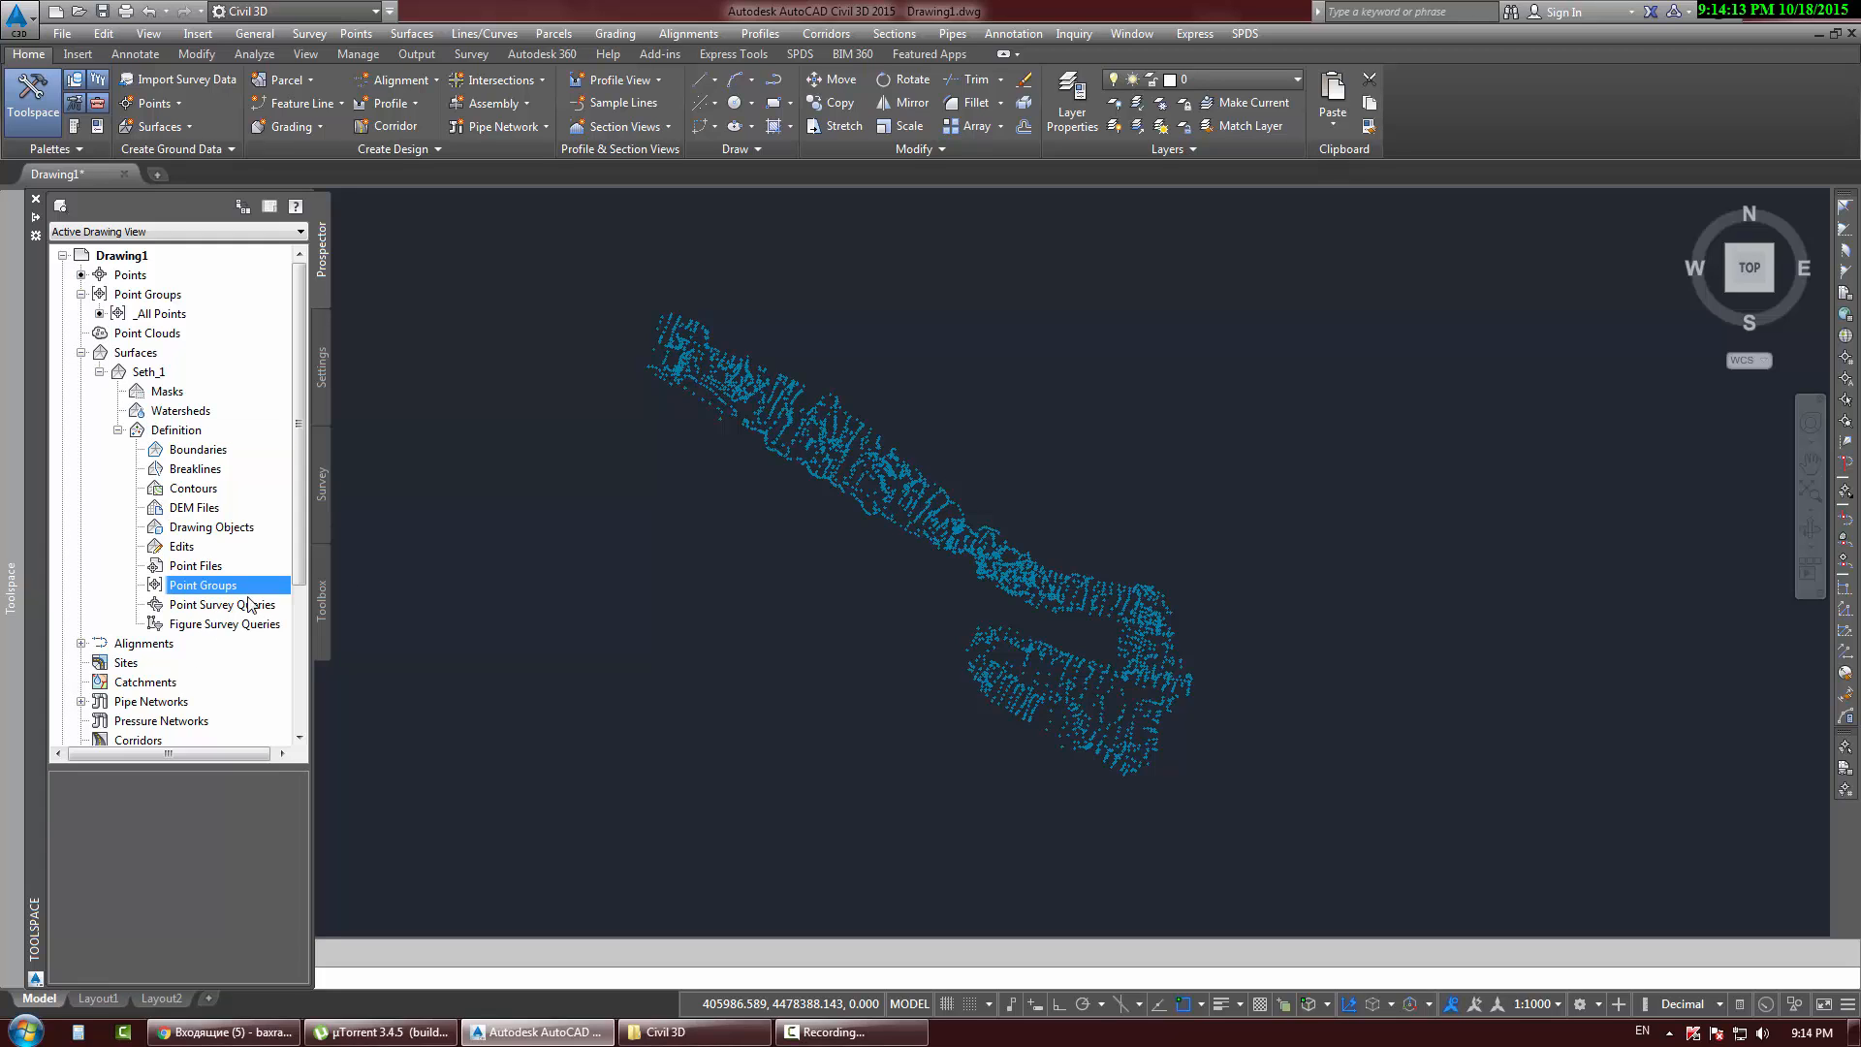
Step: Add the _All Points point group to the definition of the Seth_1 surface
middle_click_drag(711, 476, 748, 503)
mouse_move(10, 402)
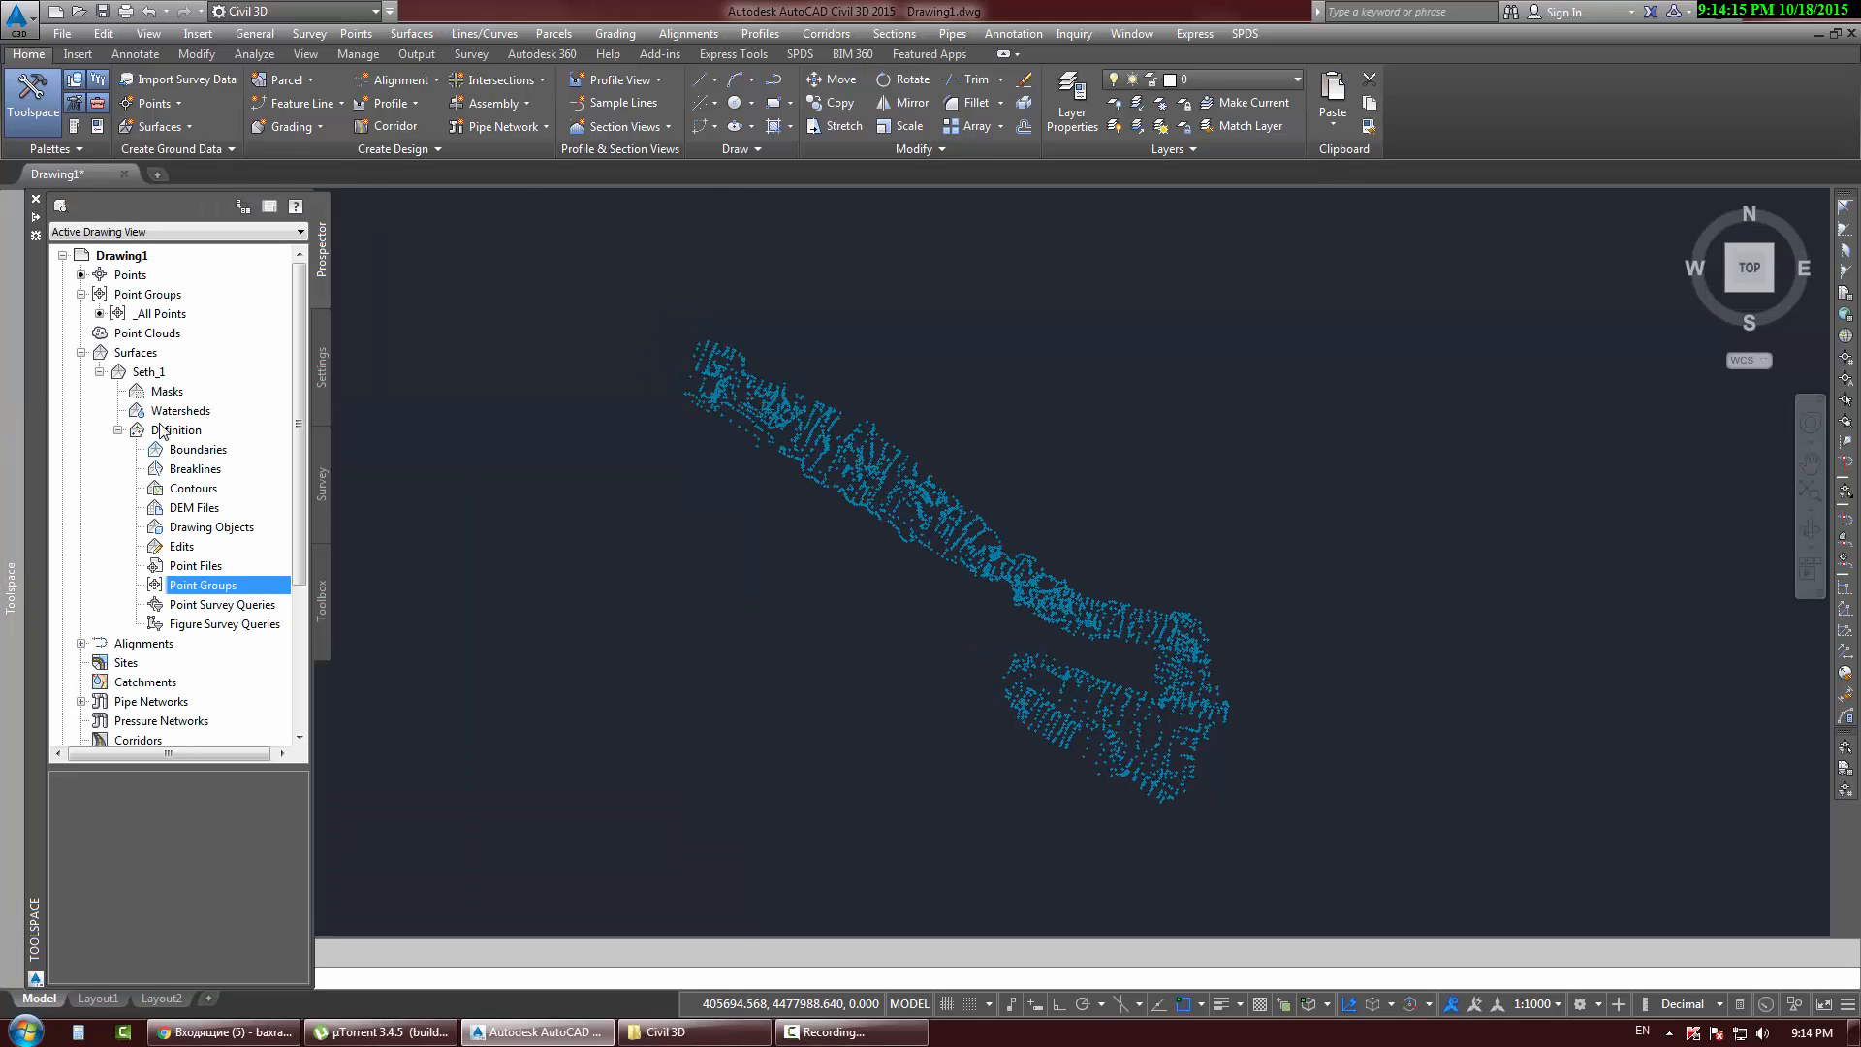
left_click(155, 373)
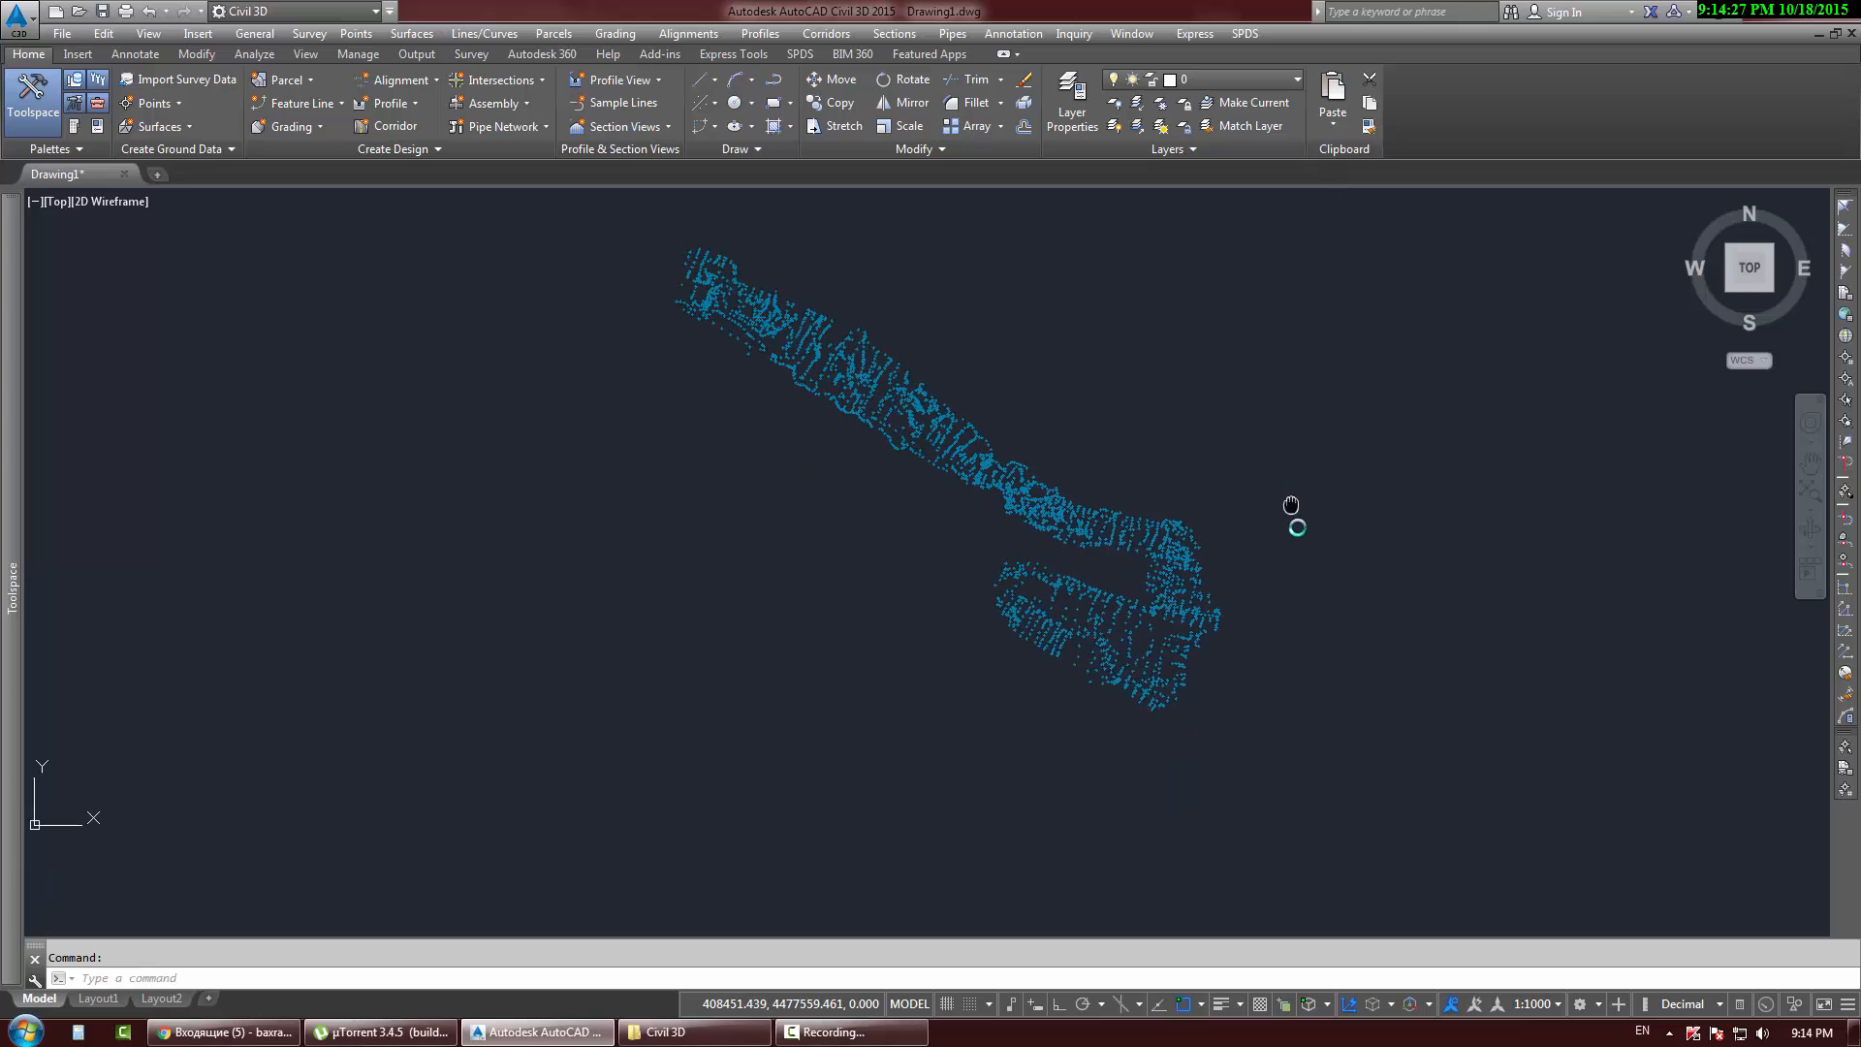
mouse_move(12, 582)
left_click(146, 371)
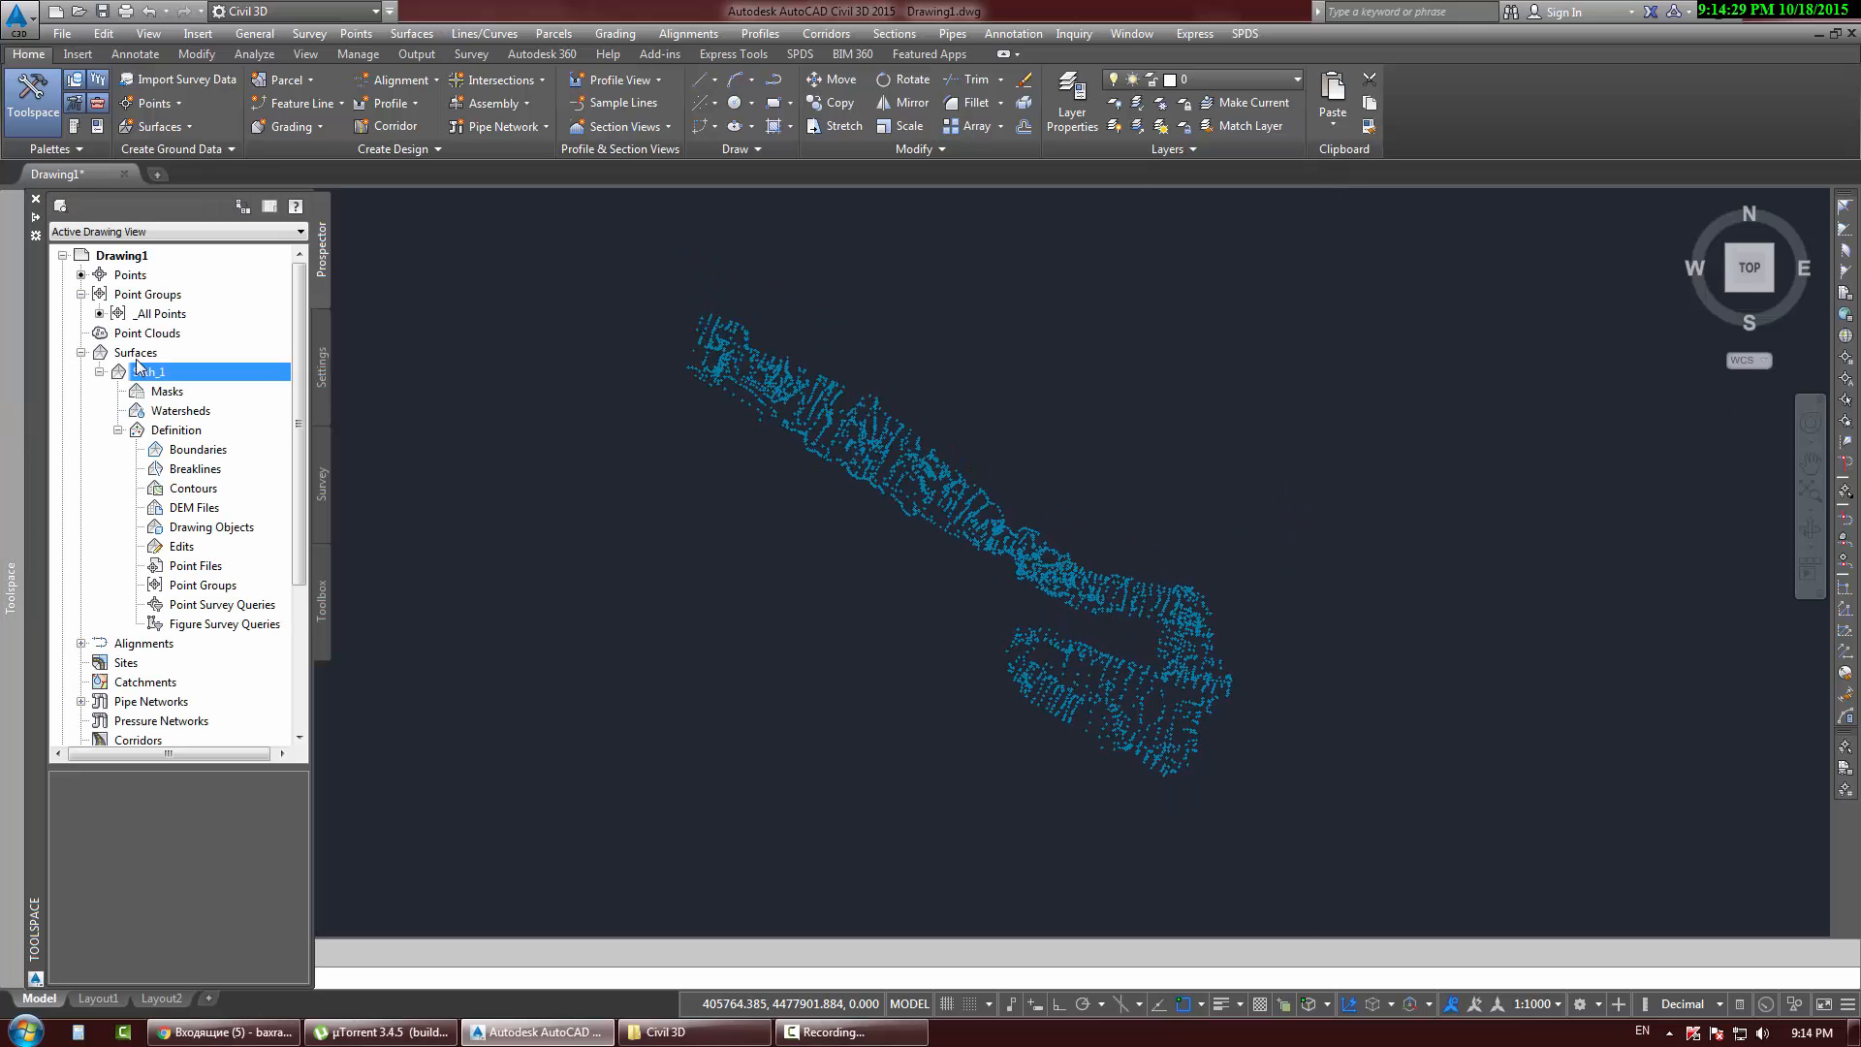
left_click(180, 431)
left_click(204, 586)
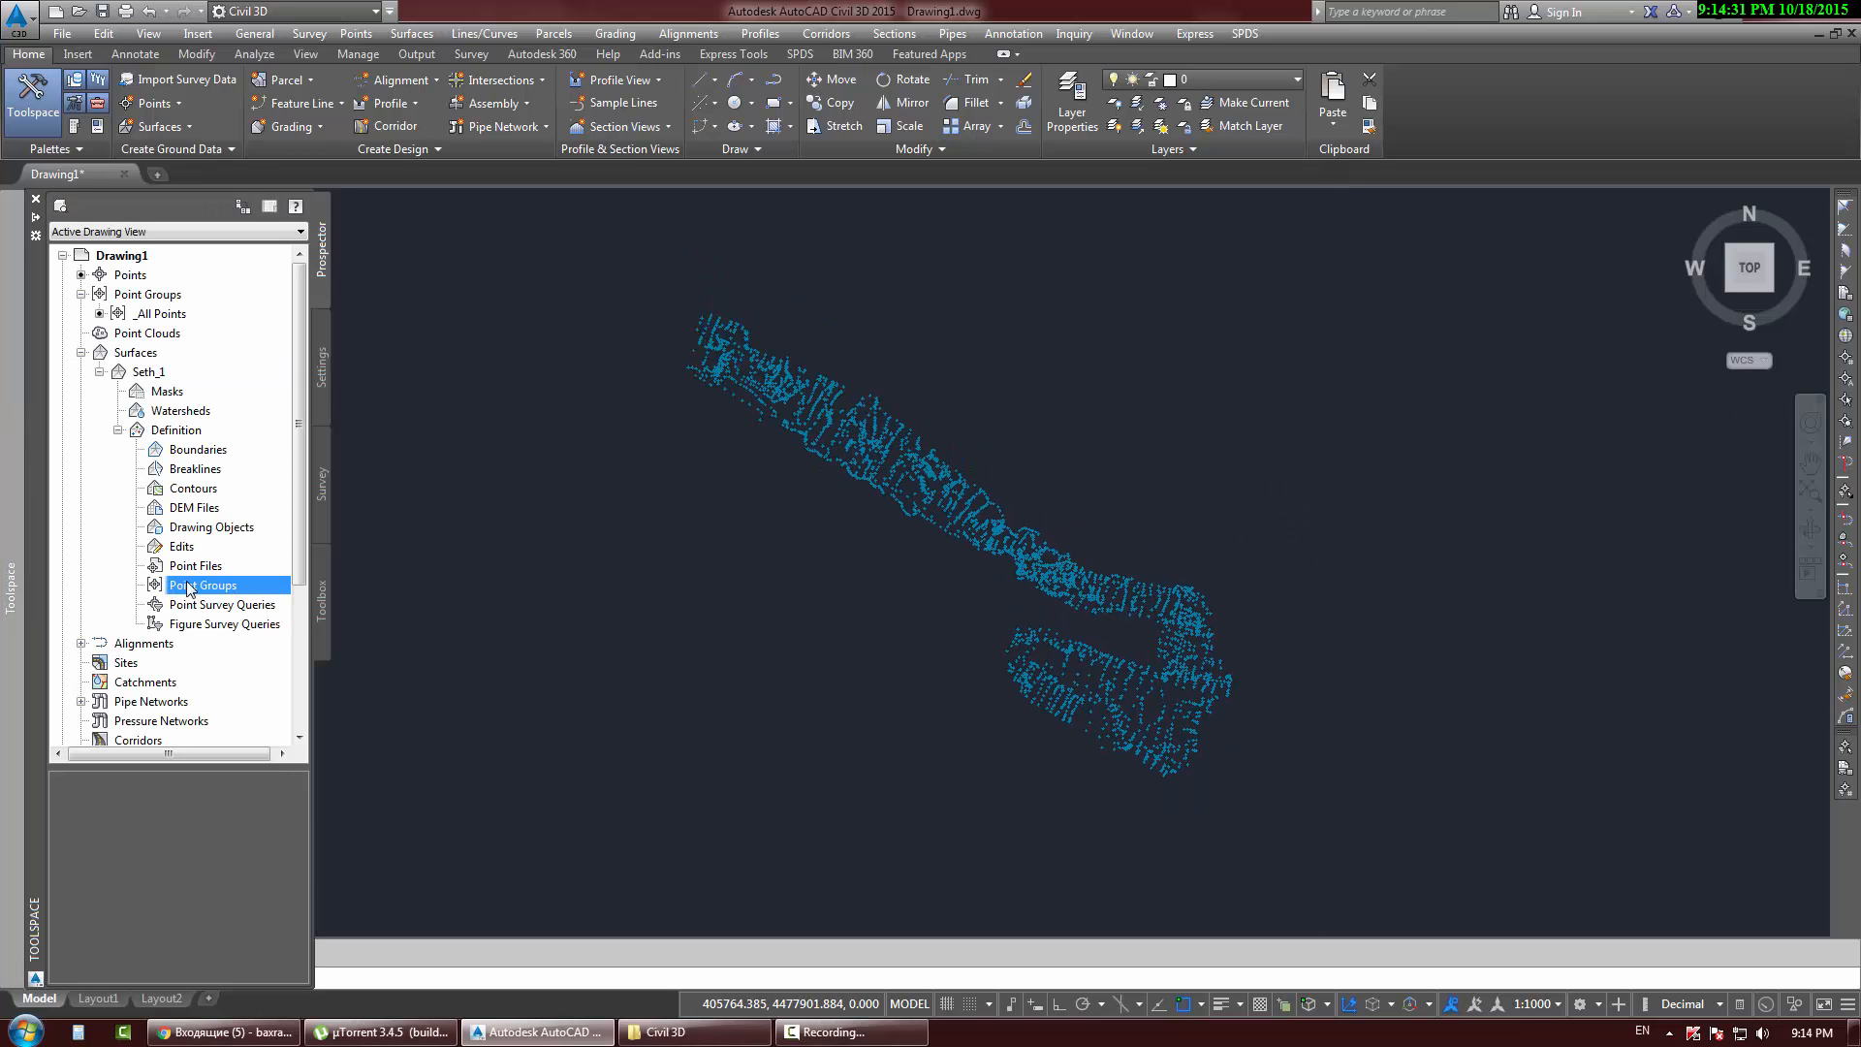
right_click(189, 588)
left_click(225, 598)
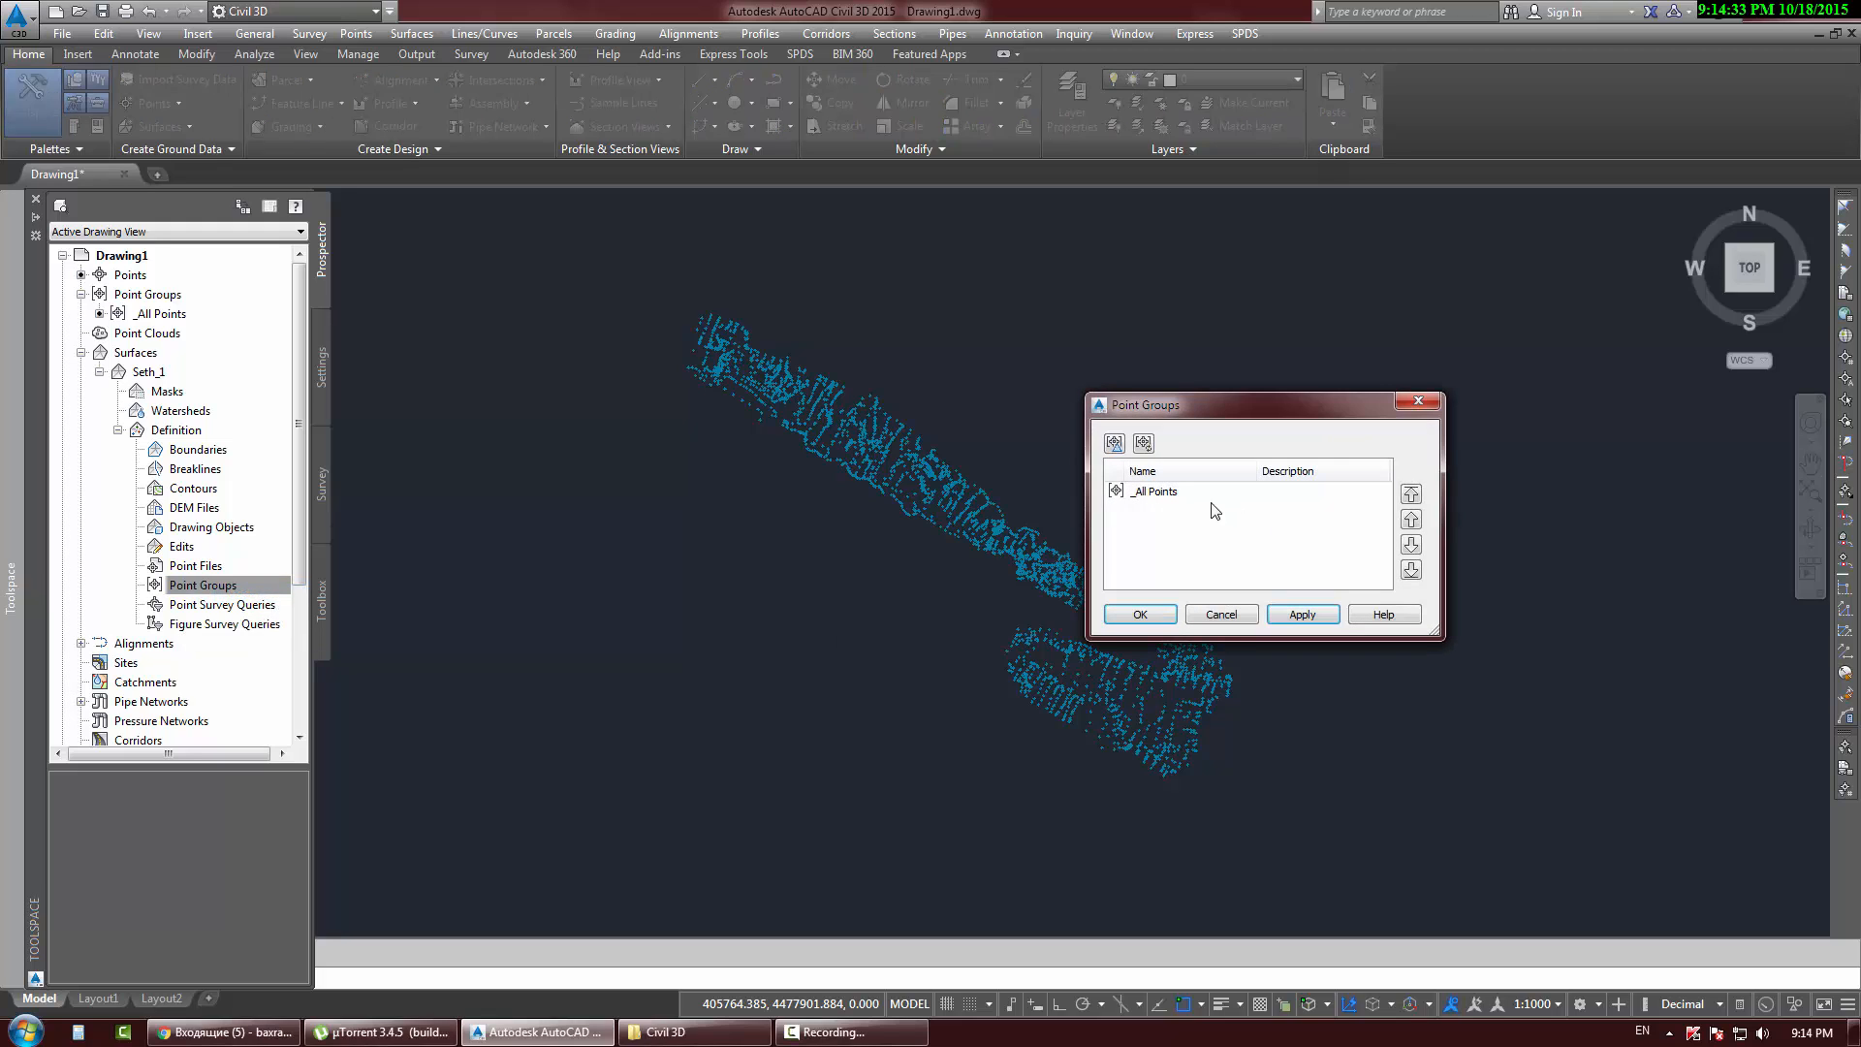
left_click(1138, 496)
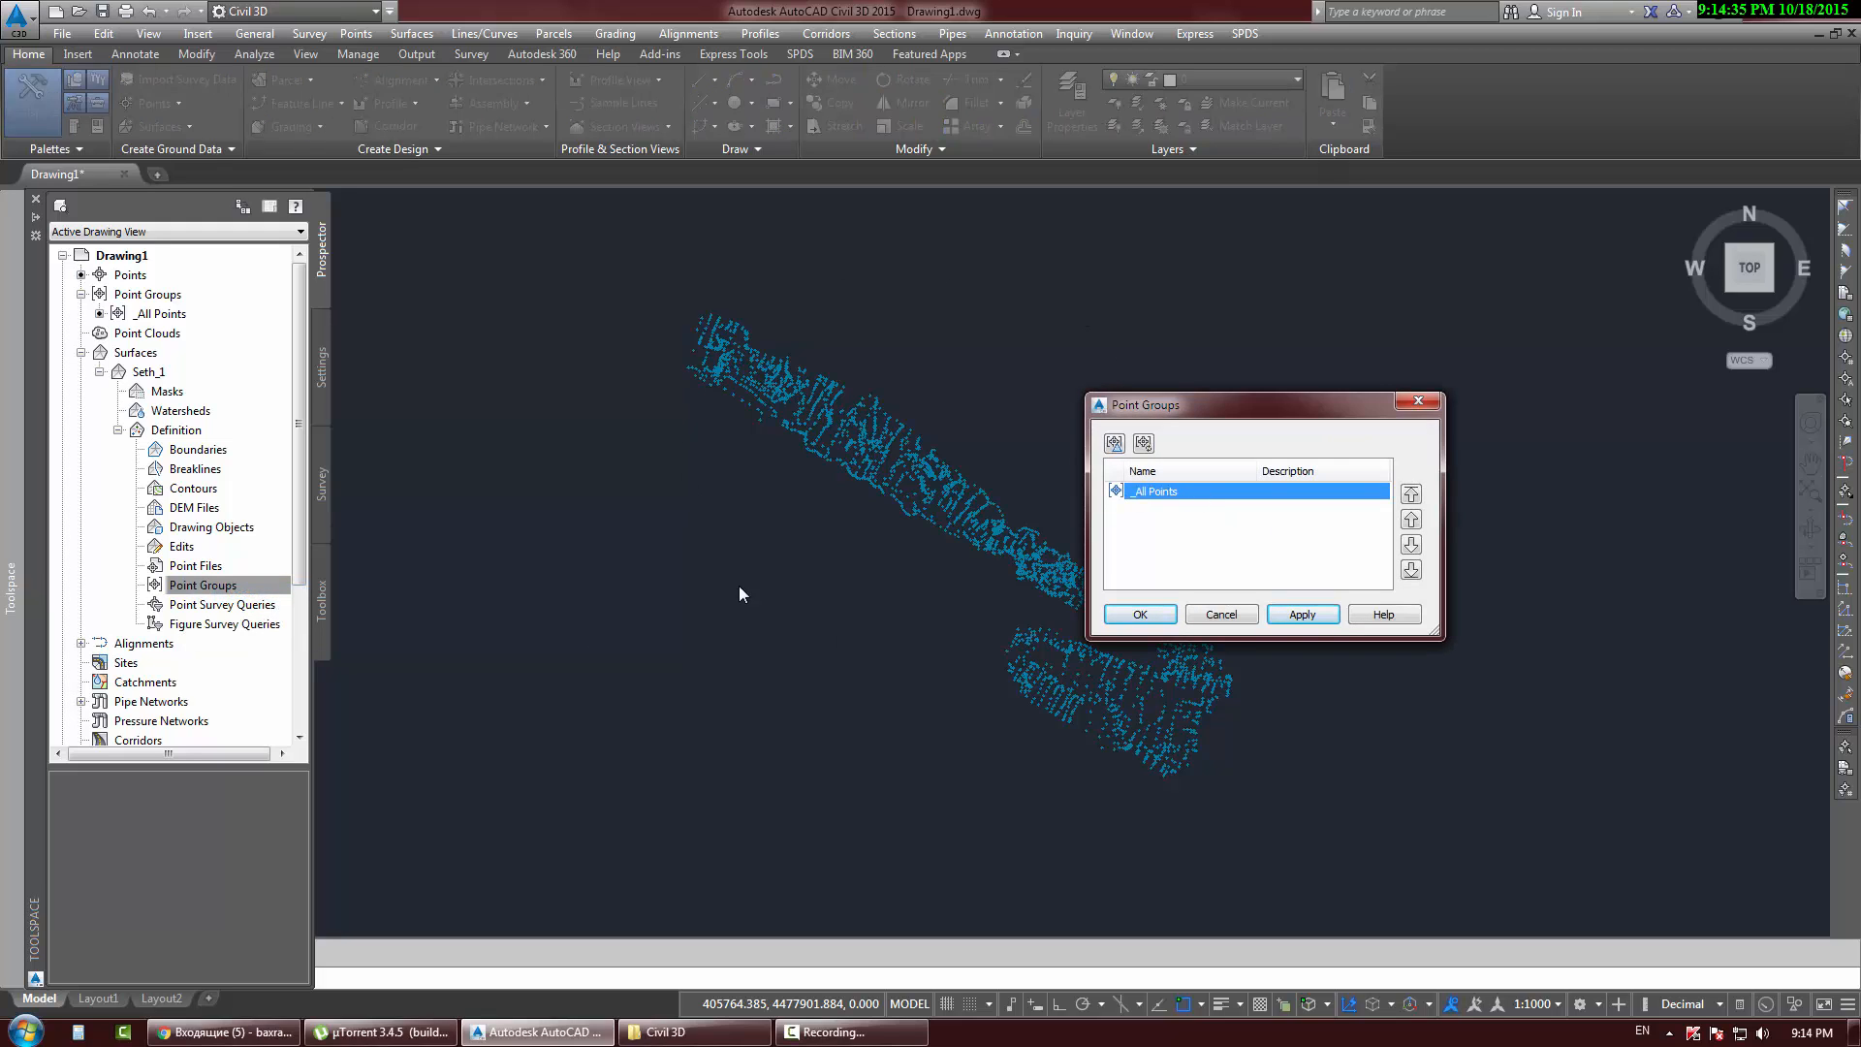
left_click(1148, 621)
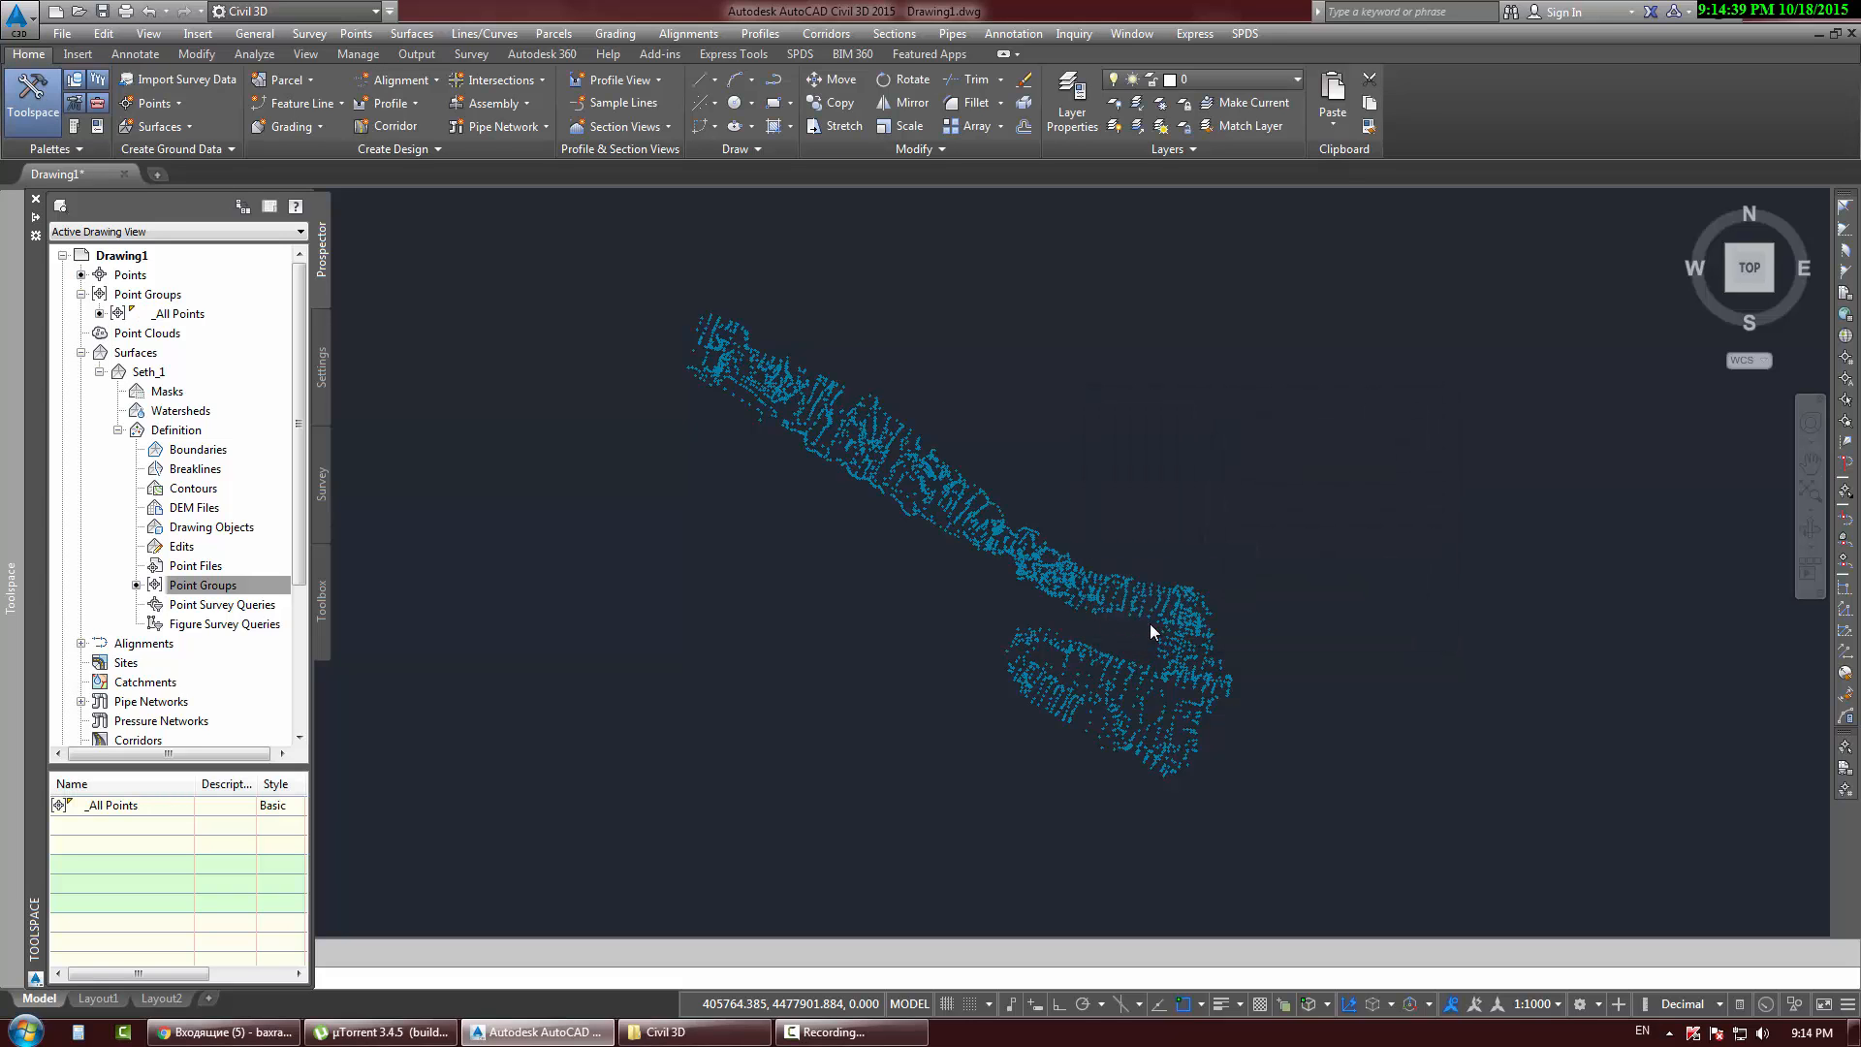
Step: Examine the Seth_1 triangulation along its outer boundary and across the gap between the upper and lower point strips
scroll(998, 582, "up", 4)
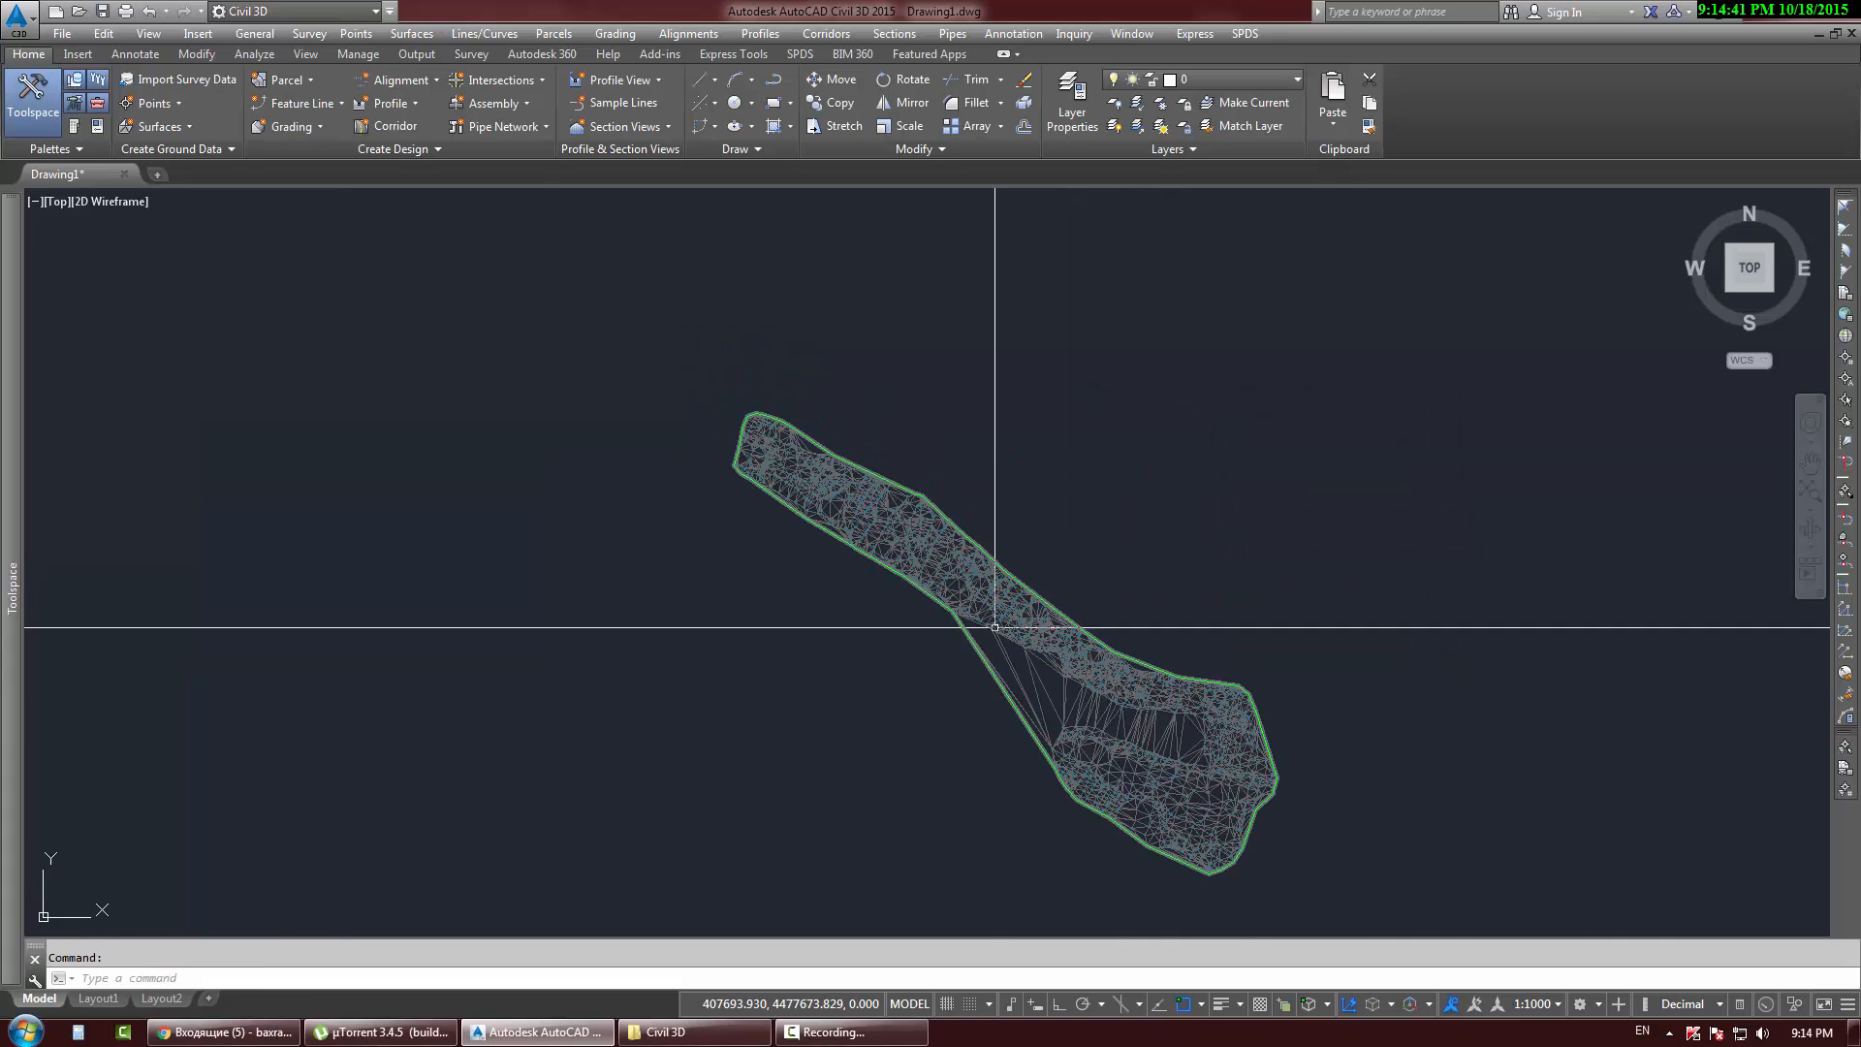
middle_click_drag(1377, 836, 1265, 722)
scroll(1260, 720, "up", 2)
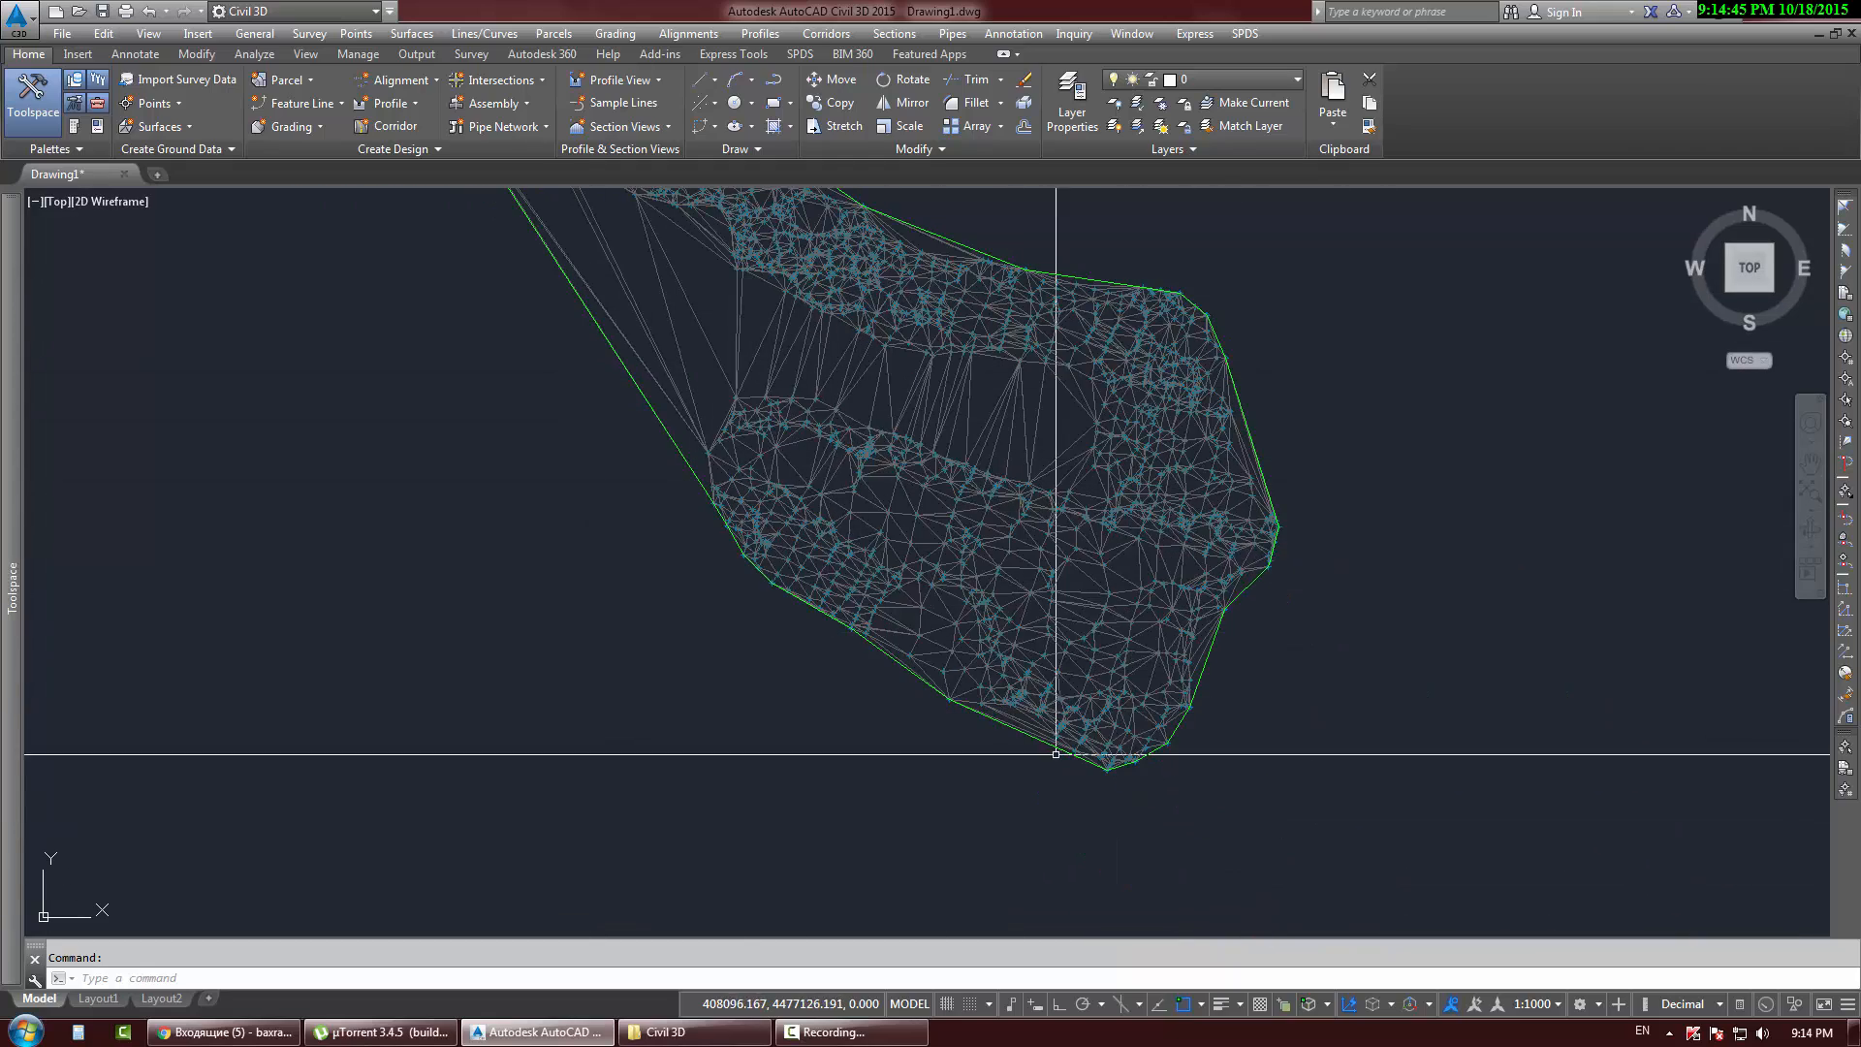
middle_click_drag(789, 283, 1163, 629)
scroll(1078, 653, "up", 4)
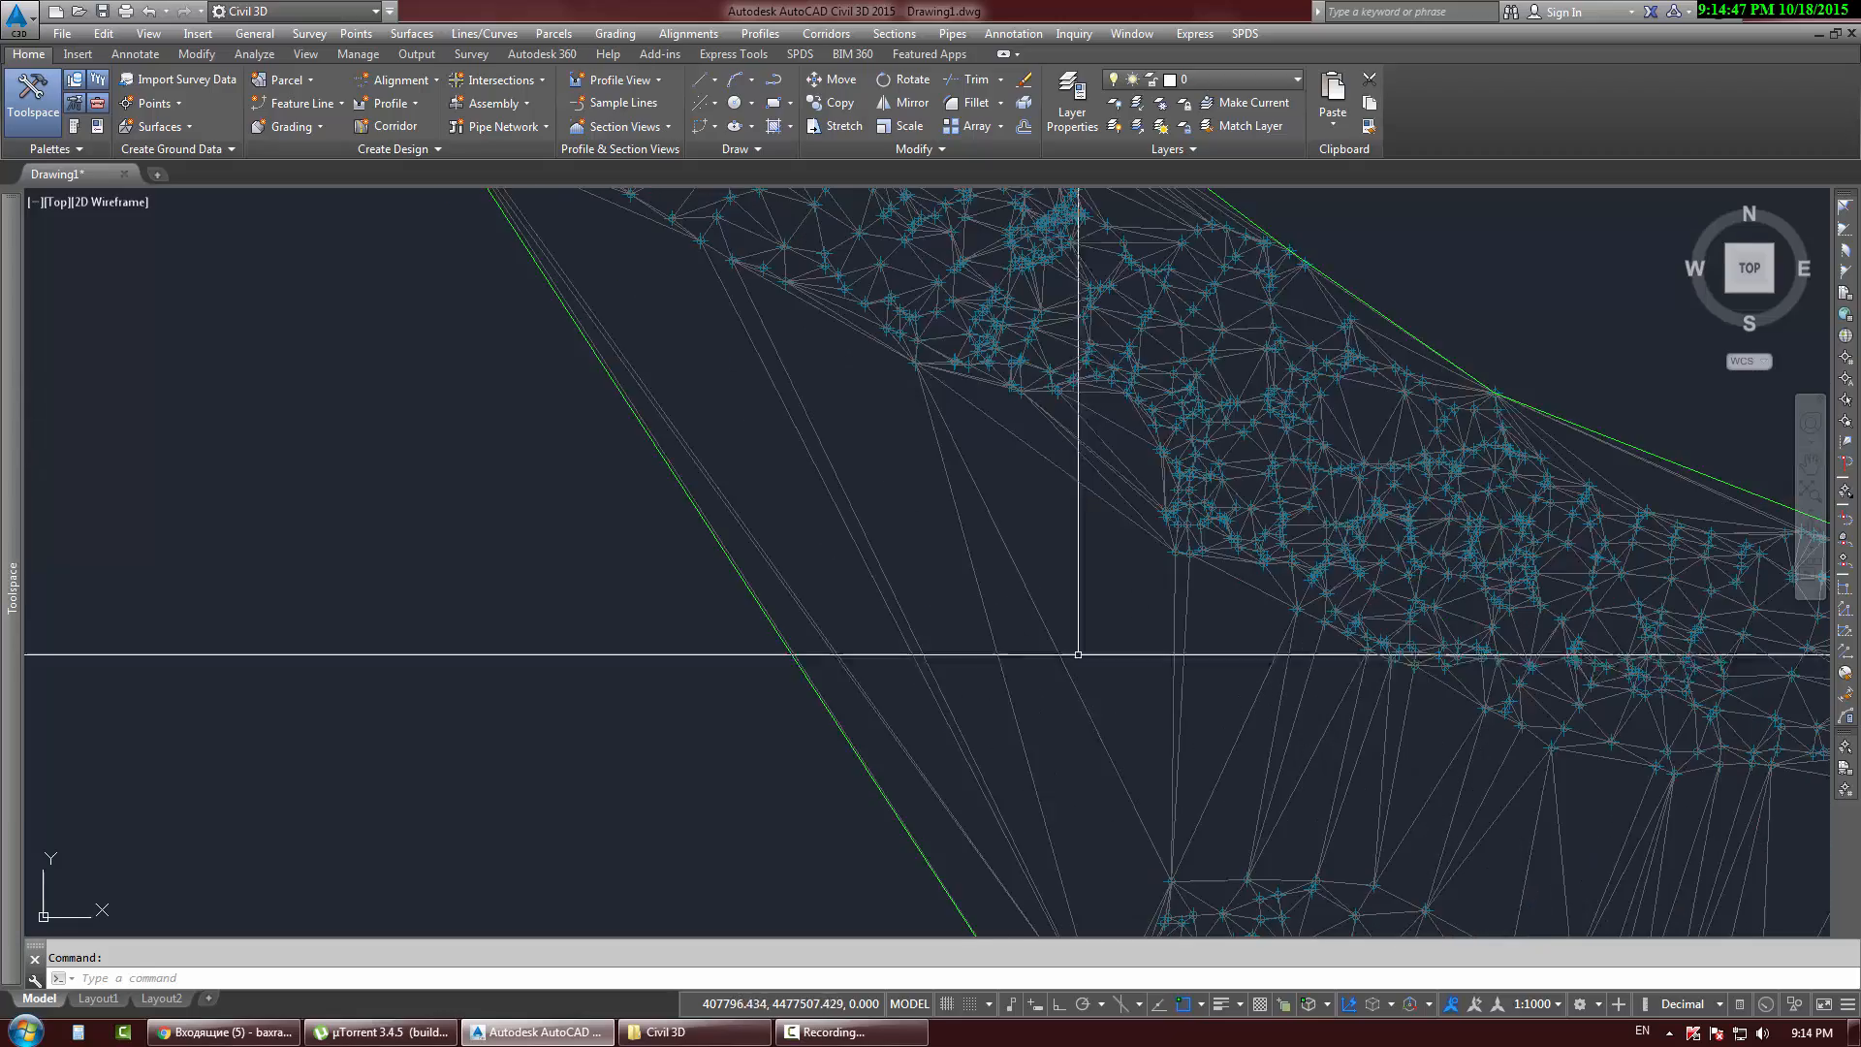
scroll(1174, 676, "down", 2)
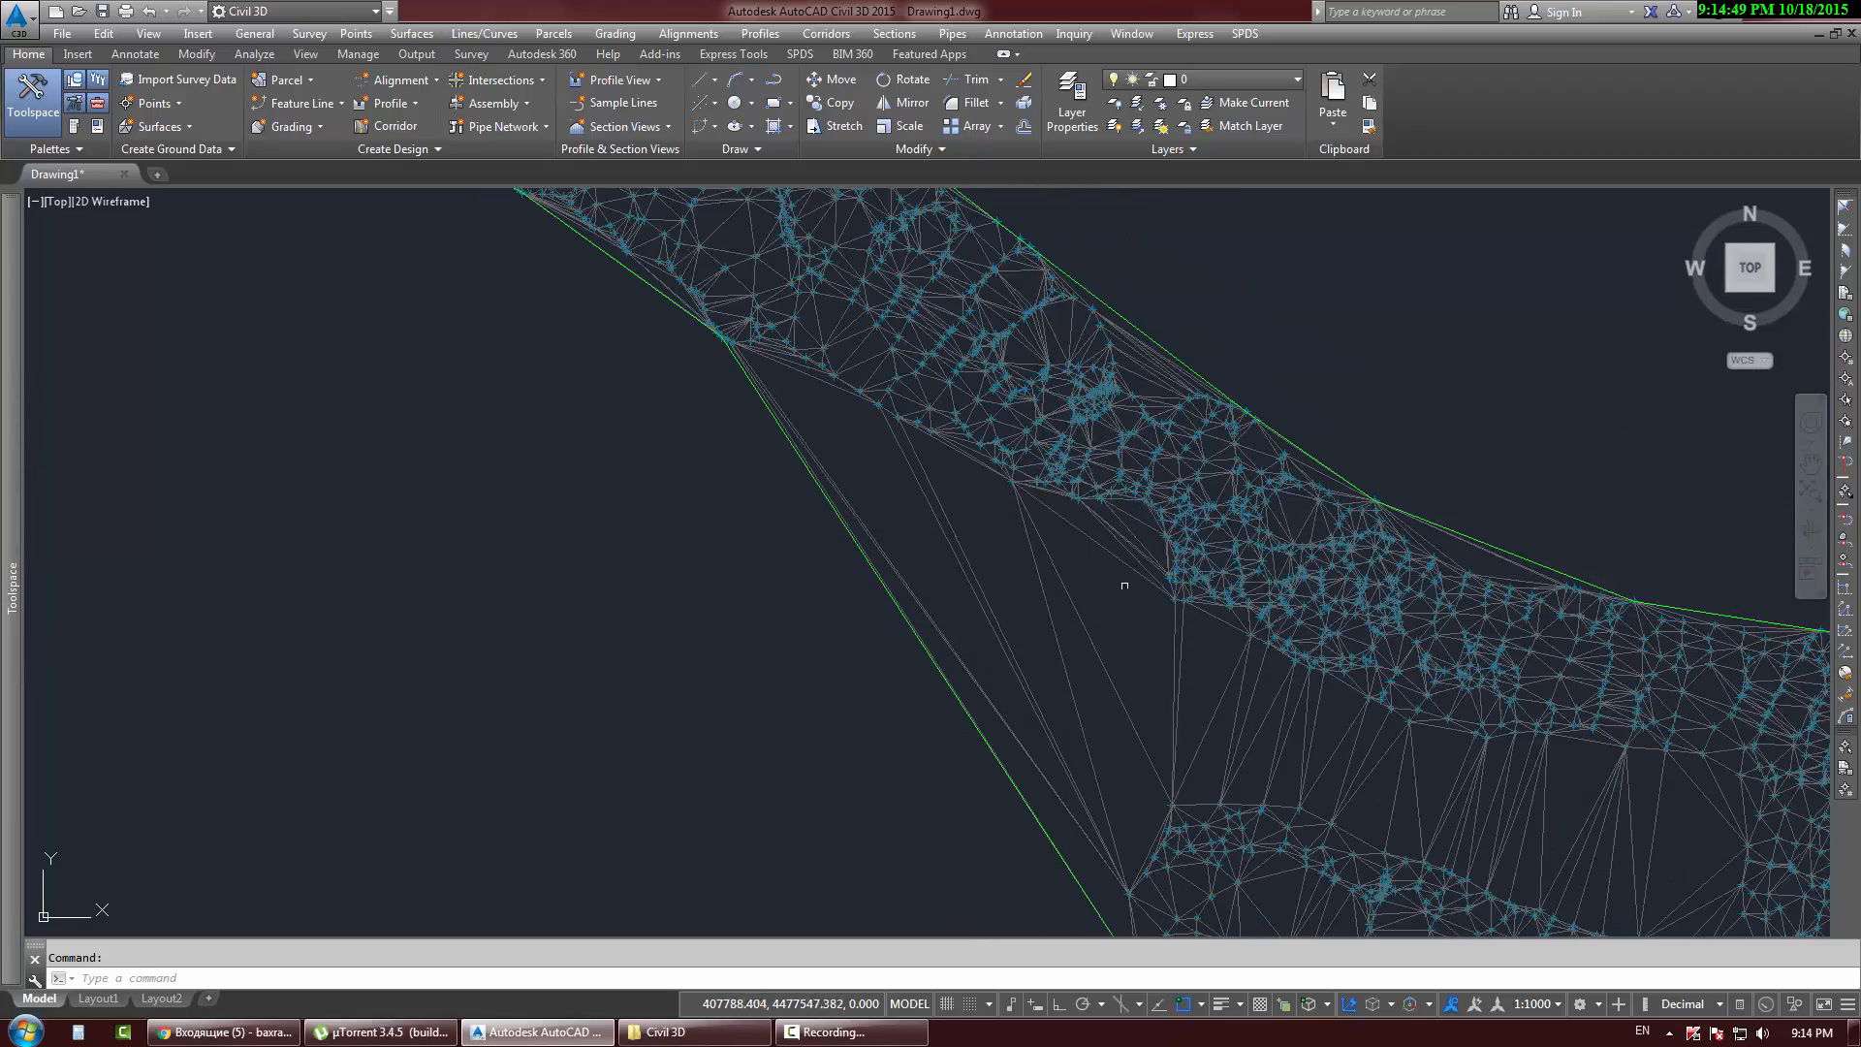
middle_click_drag(1122, 585, 1001, 657)
scroll(1001, 657, "up", 2)
middle_click_drag(1282, 756, 910, 478)
scroll(911, 478, "down", 1)
scroll(910, 478, "down", 6)
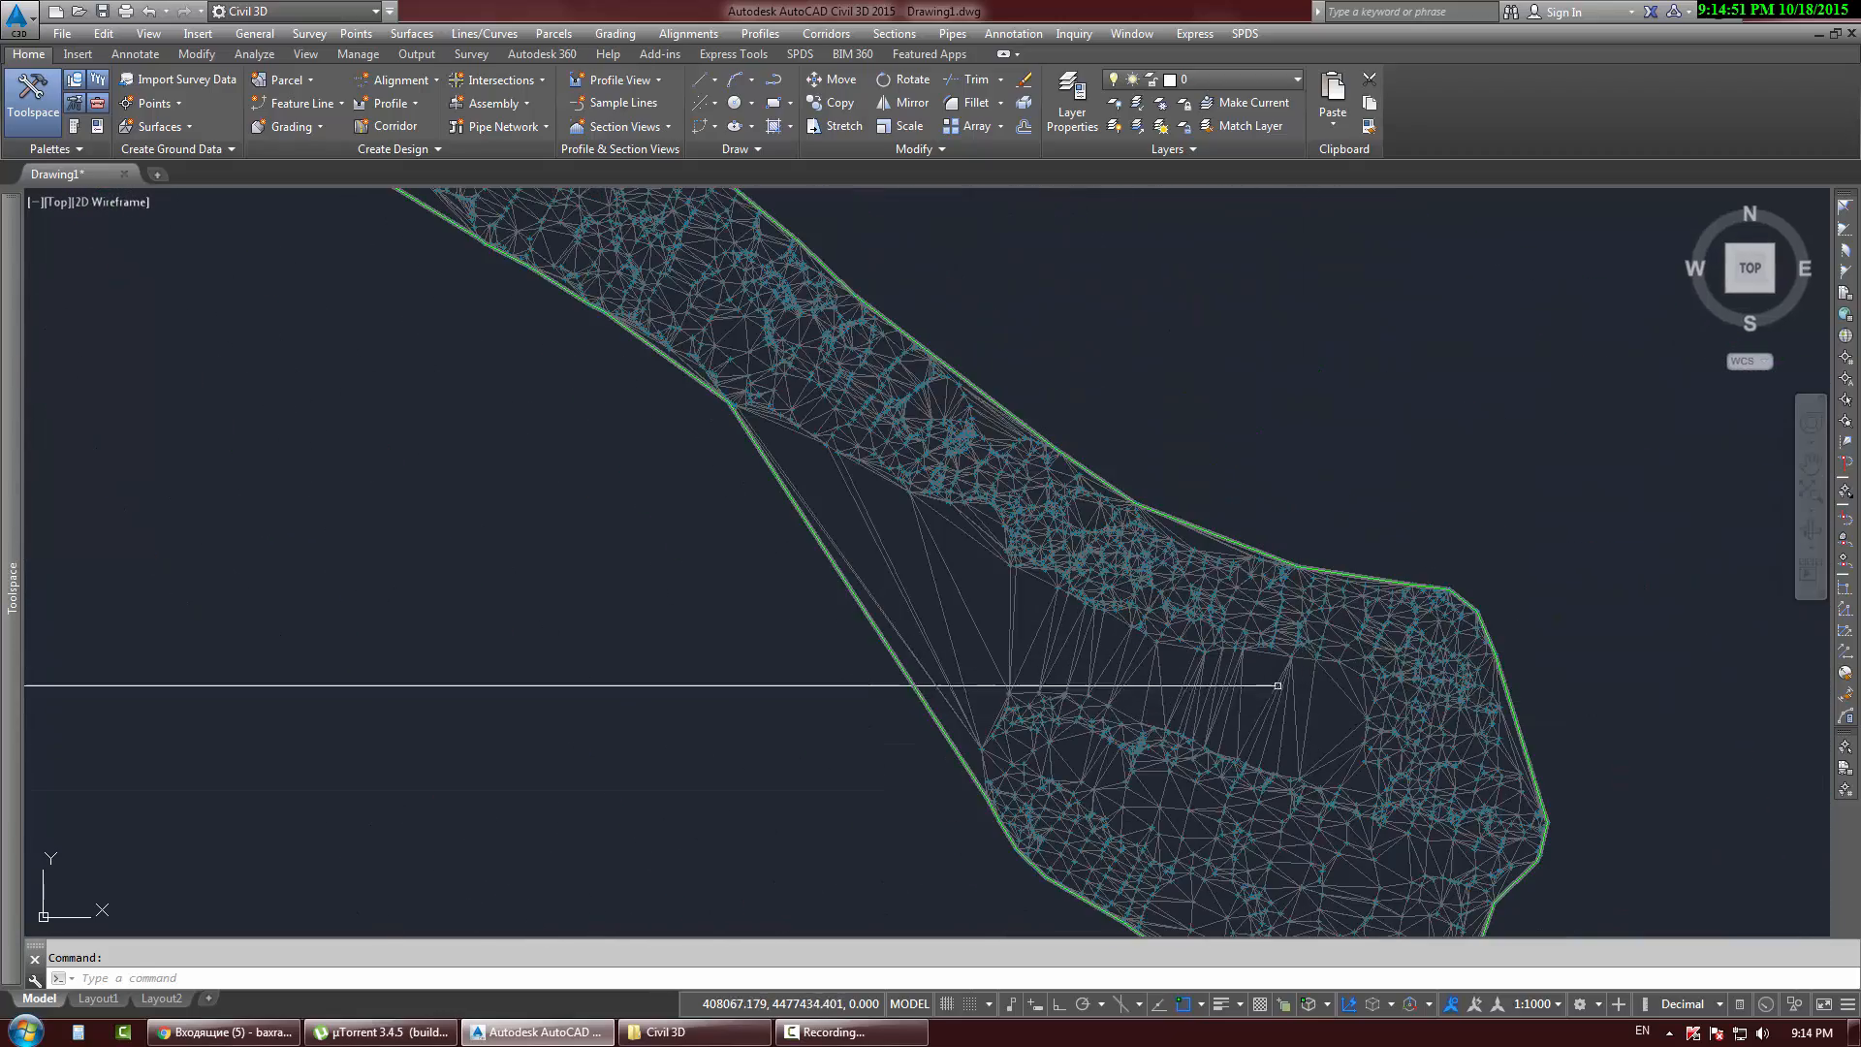
scroll(1229, 679, "up", 2)
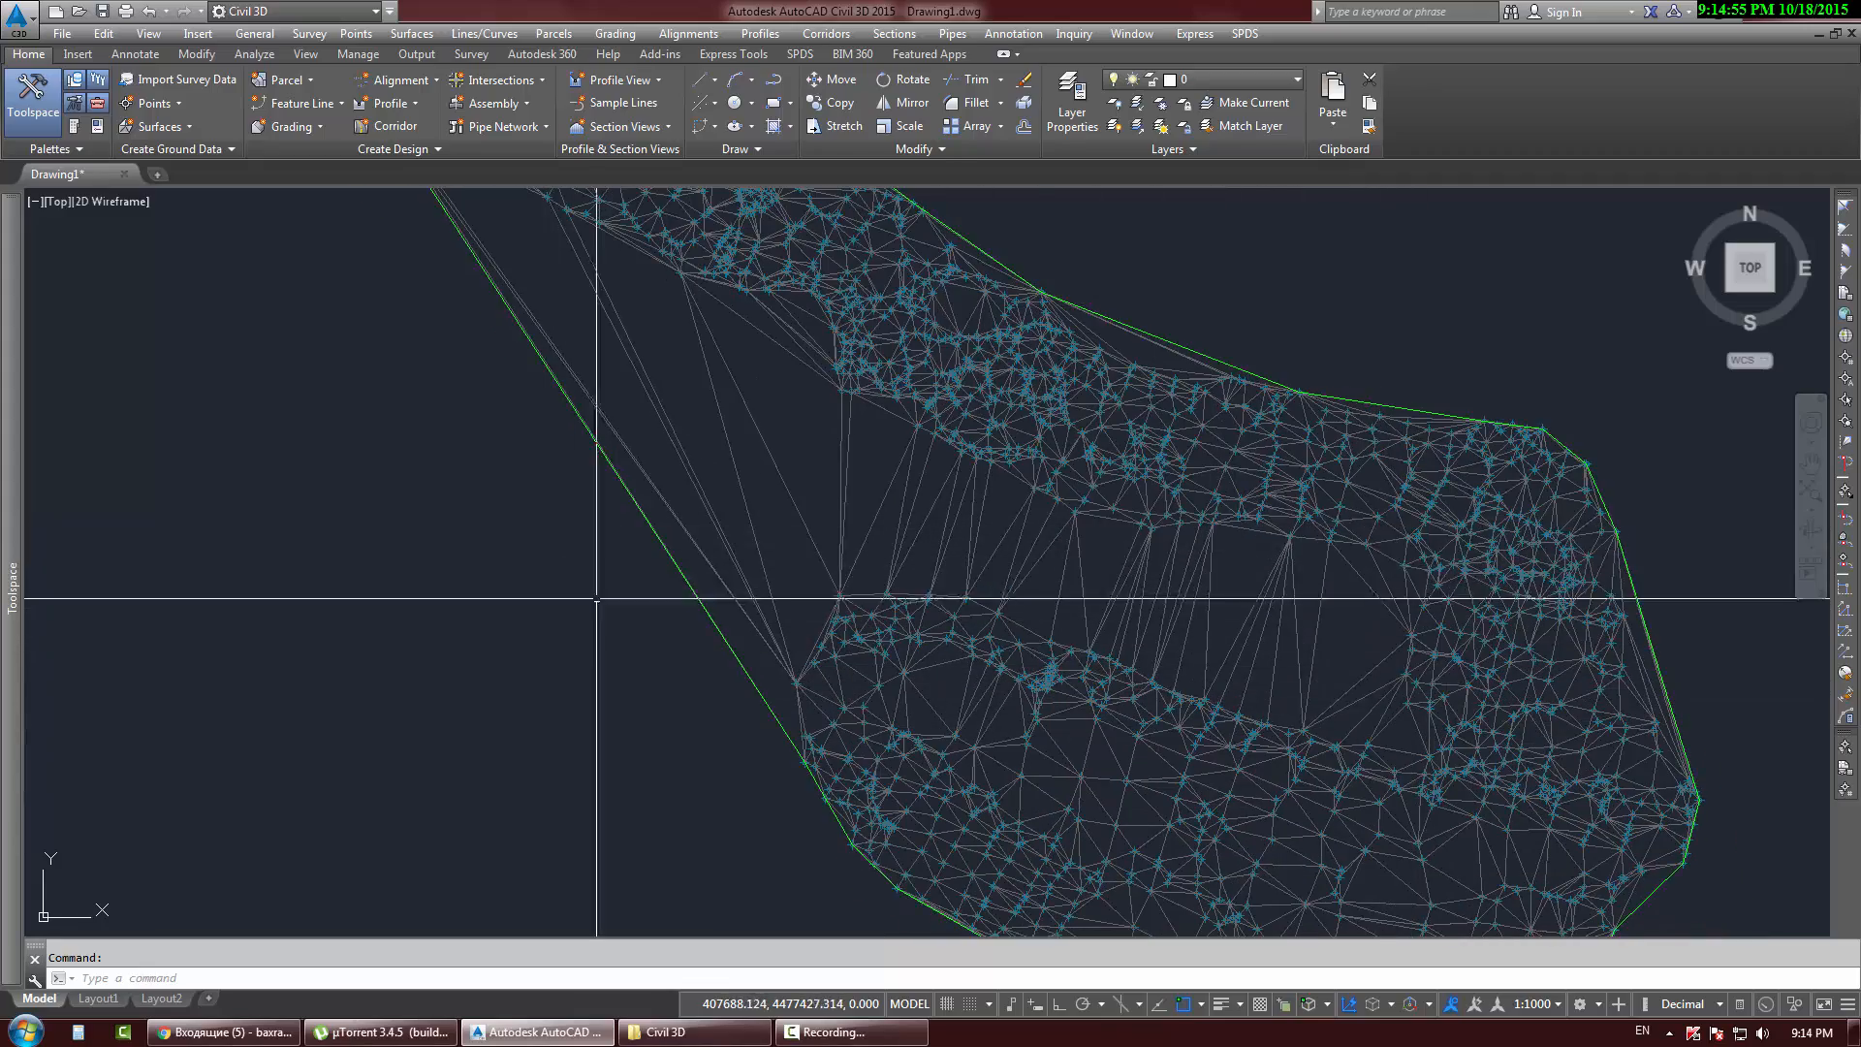
Step: Examine the Seth_1 surface along its northwestern strip and over its whole extent
middle_click_drag(971, 513, 1209, 731)
middle_click_drag(739, 443, 1105, 699)
middle_click_drag(951, 465, 1167, 648)
middle_click_drag(761, 261, 1077, 563)
middle_click_drag(645, 295, 764, 453)
middle_click_drag(1007, 705, 459, 375)
scroll(805, 461, "down", 5)
scroll(1088, 544, "up", 5)
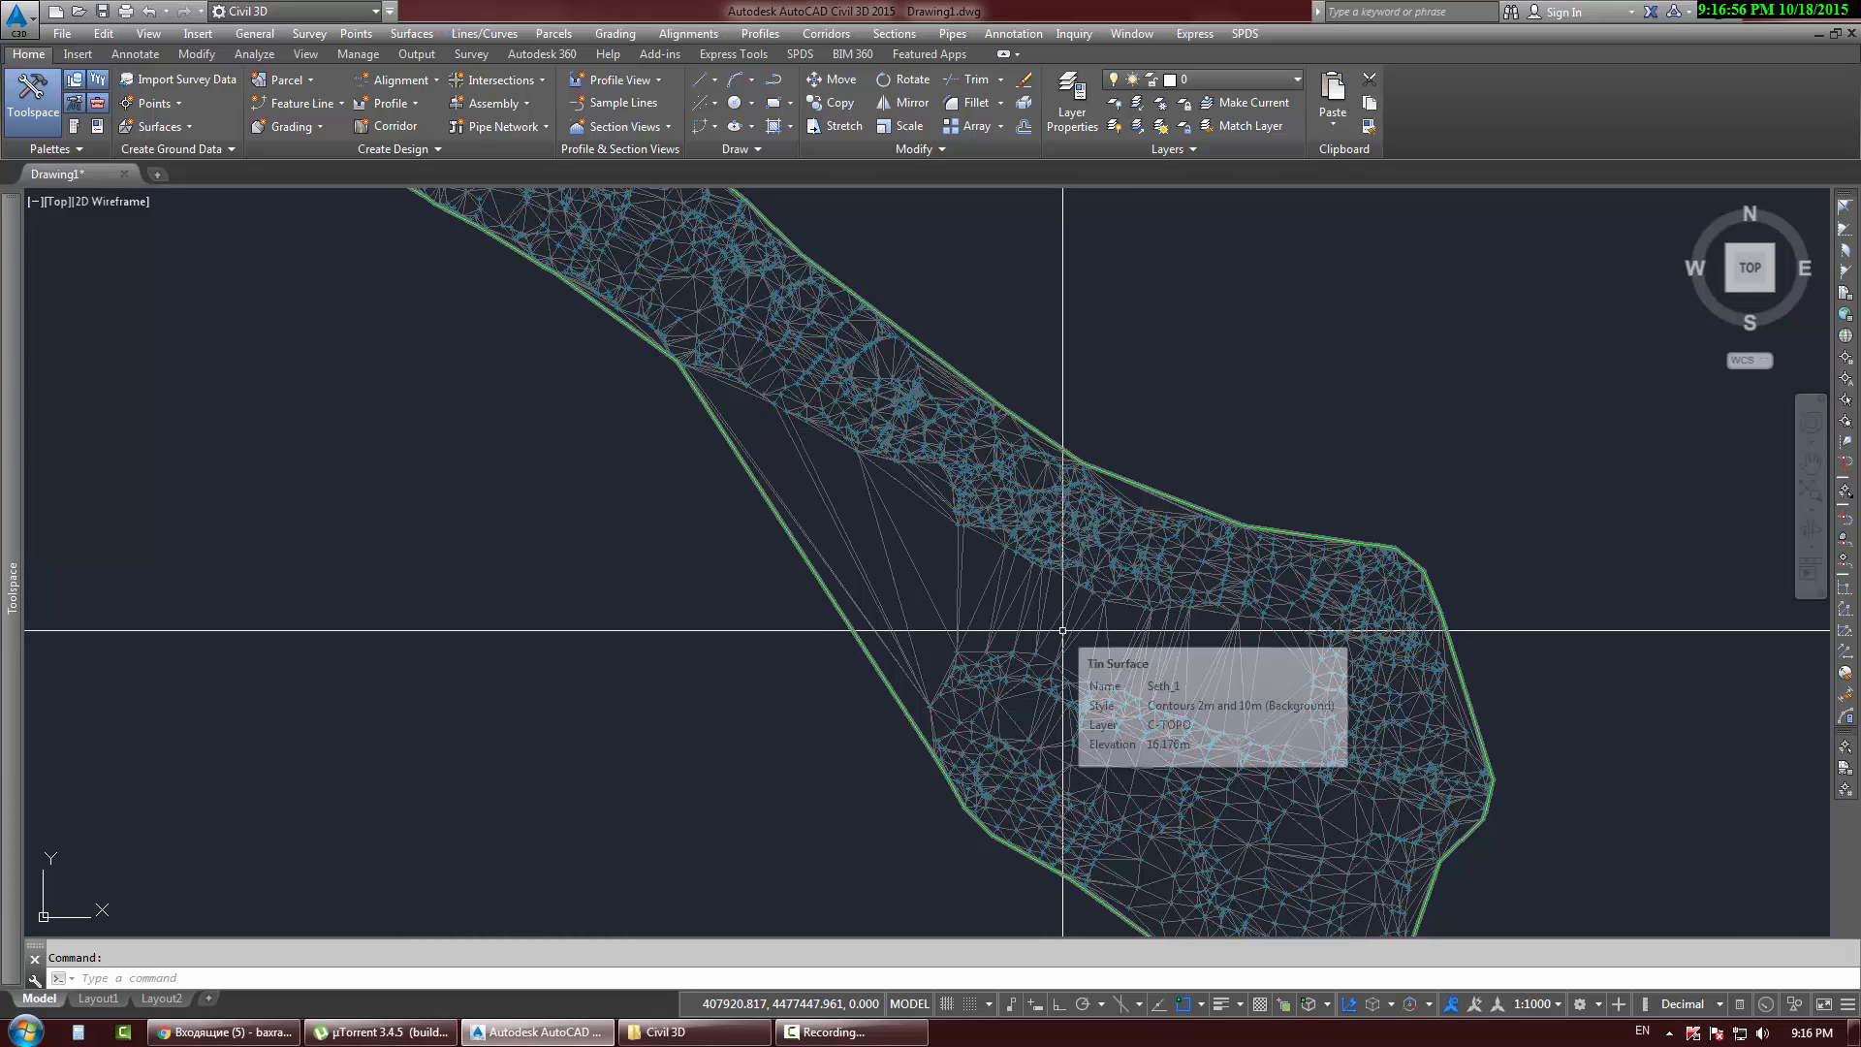
Step: Select the Seth_1 surface at several different triangle edges across the gap, clearing the selection each time
left_click(1062, 630)
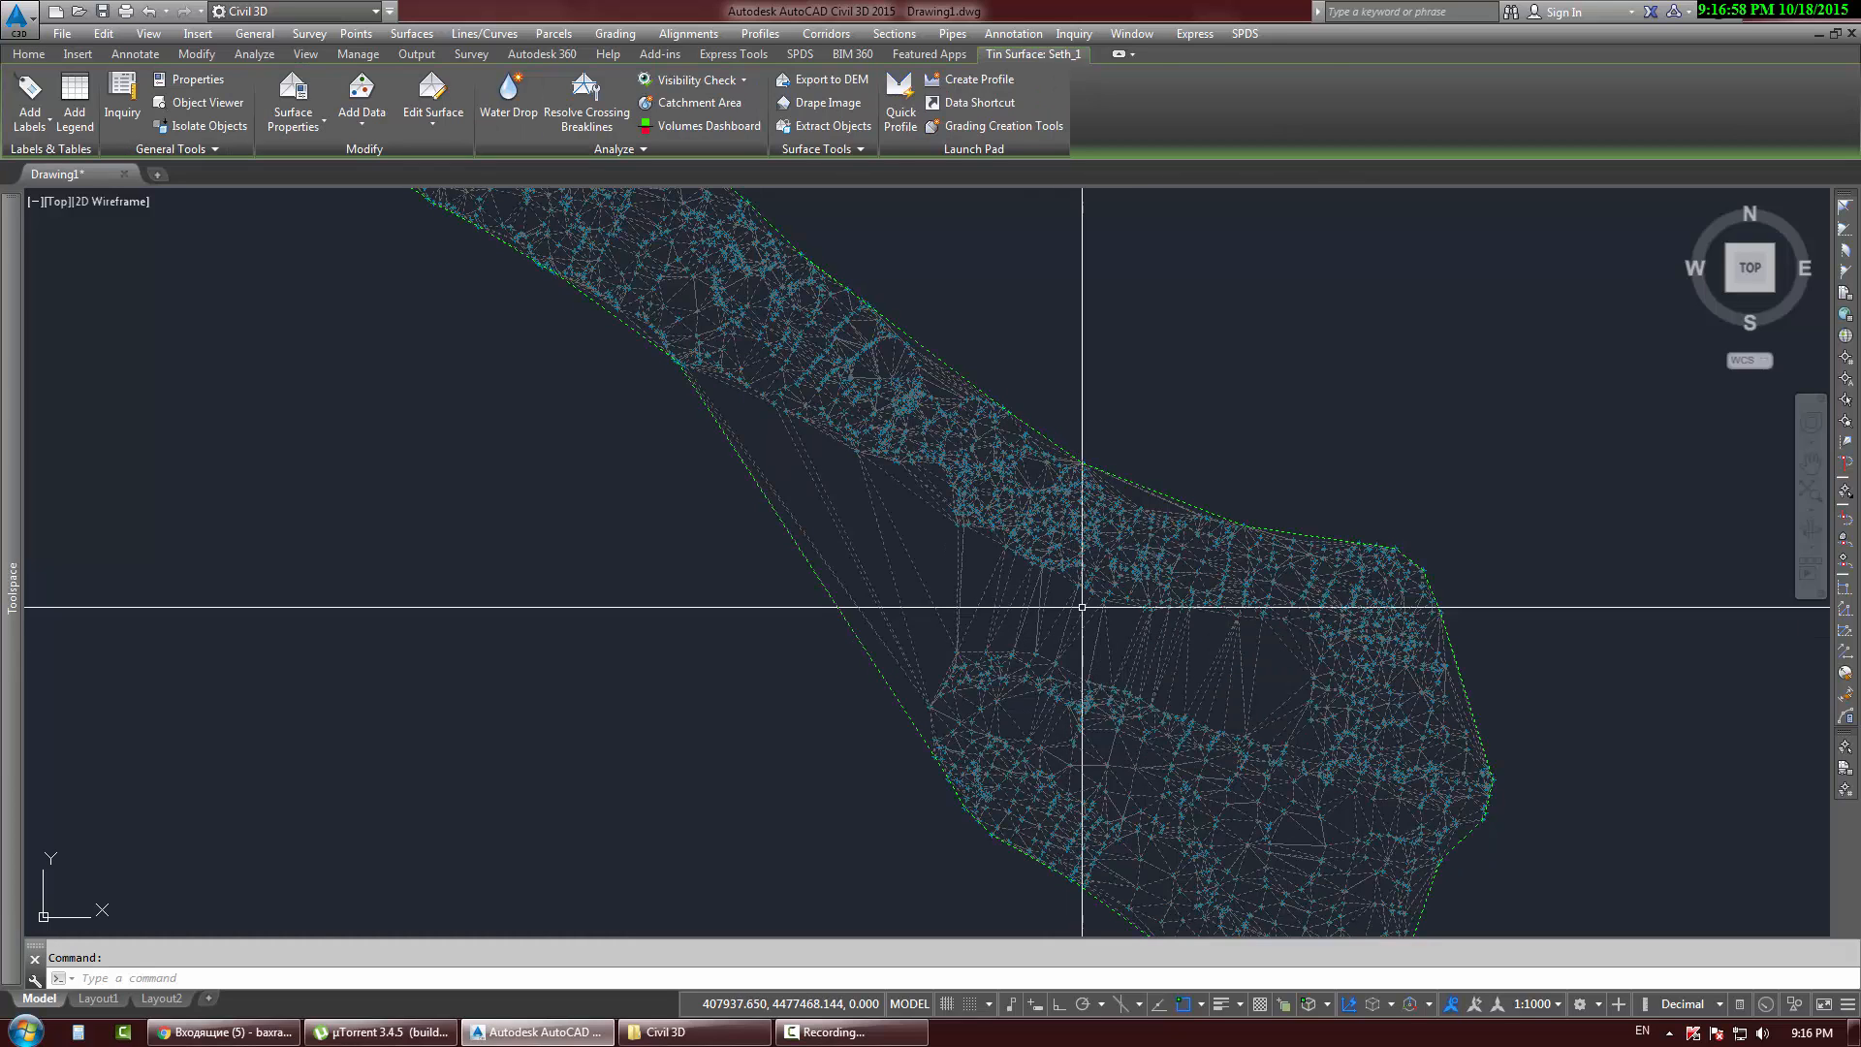
key("Escape")
middle_click_drag(873, 614, 801, 583)
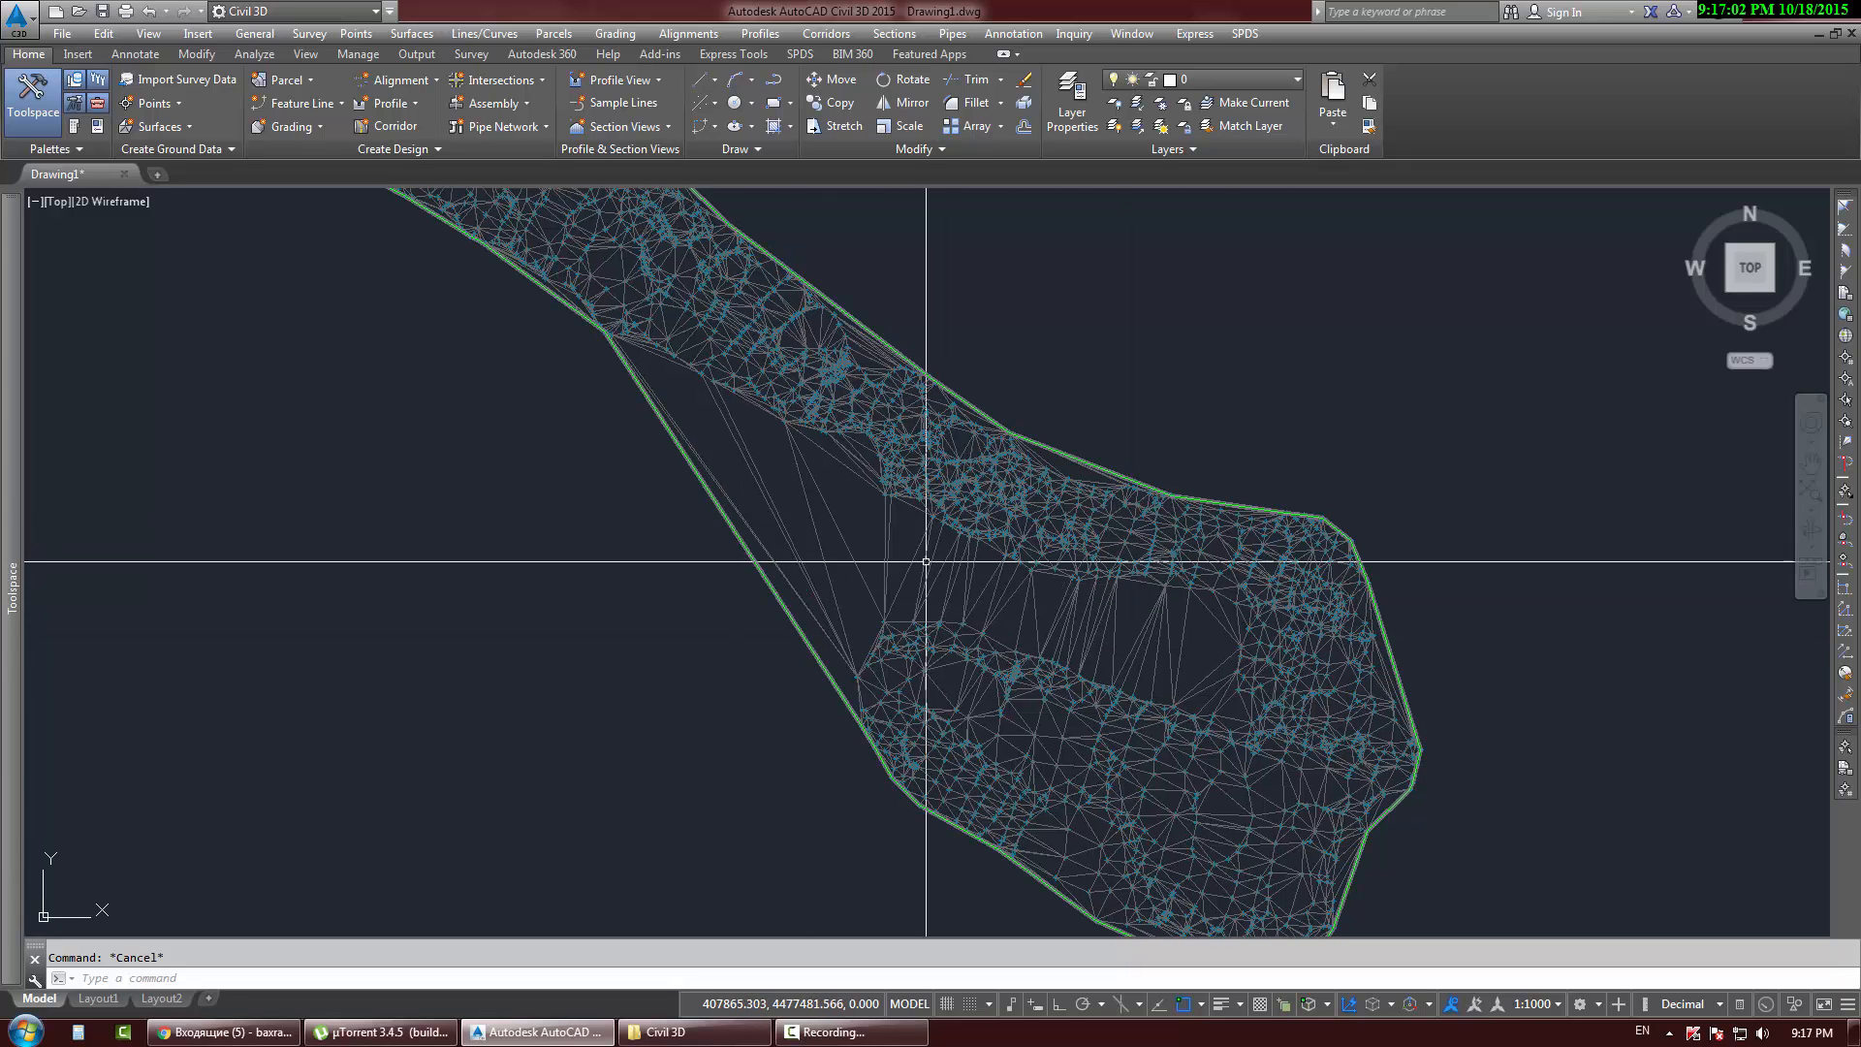
left_click(997, 602)
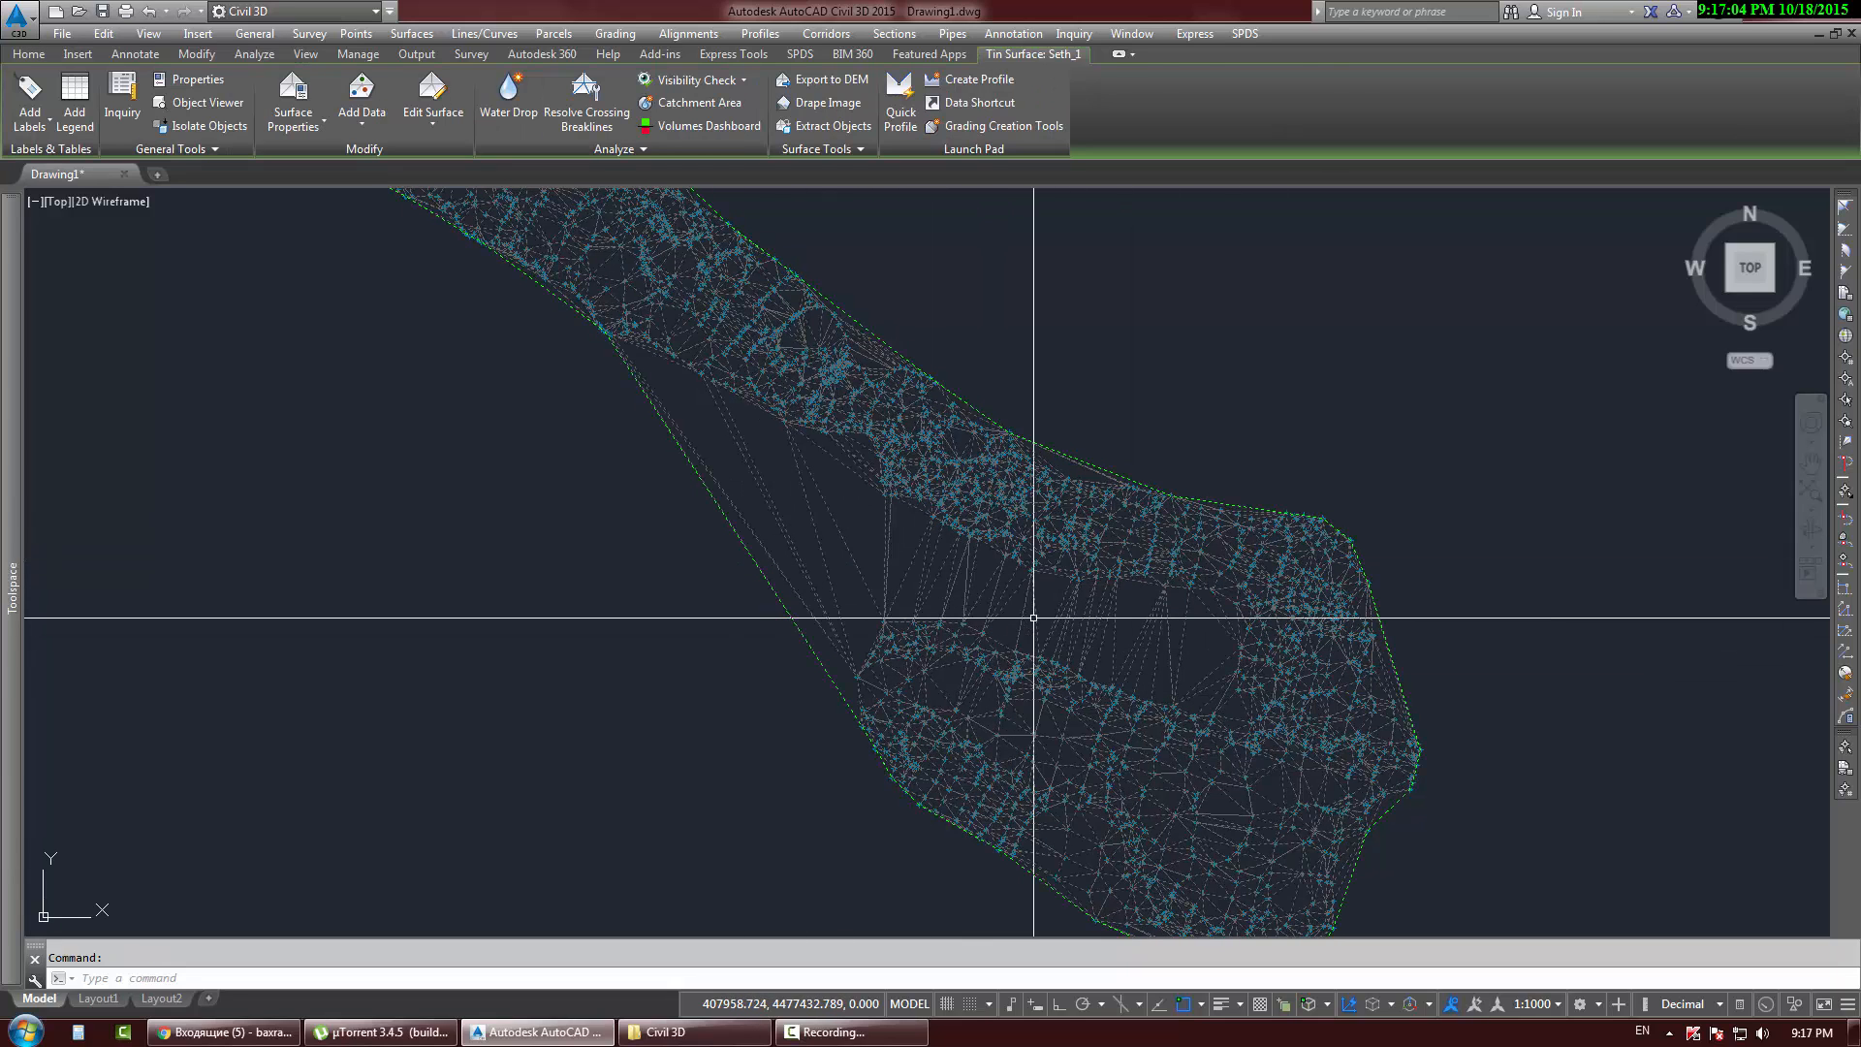
key("Escape")
left_click(916, 581)
key("Escape")
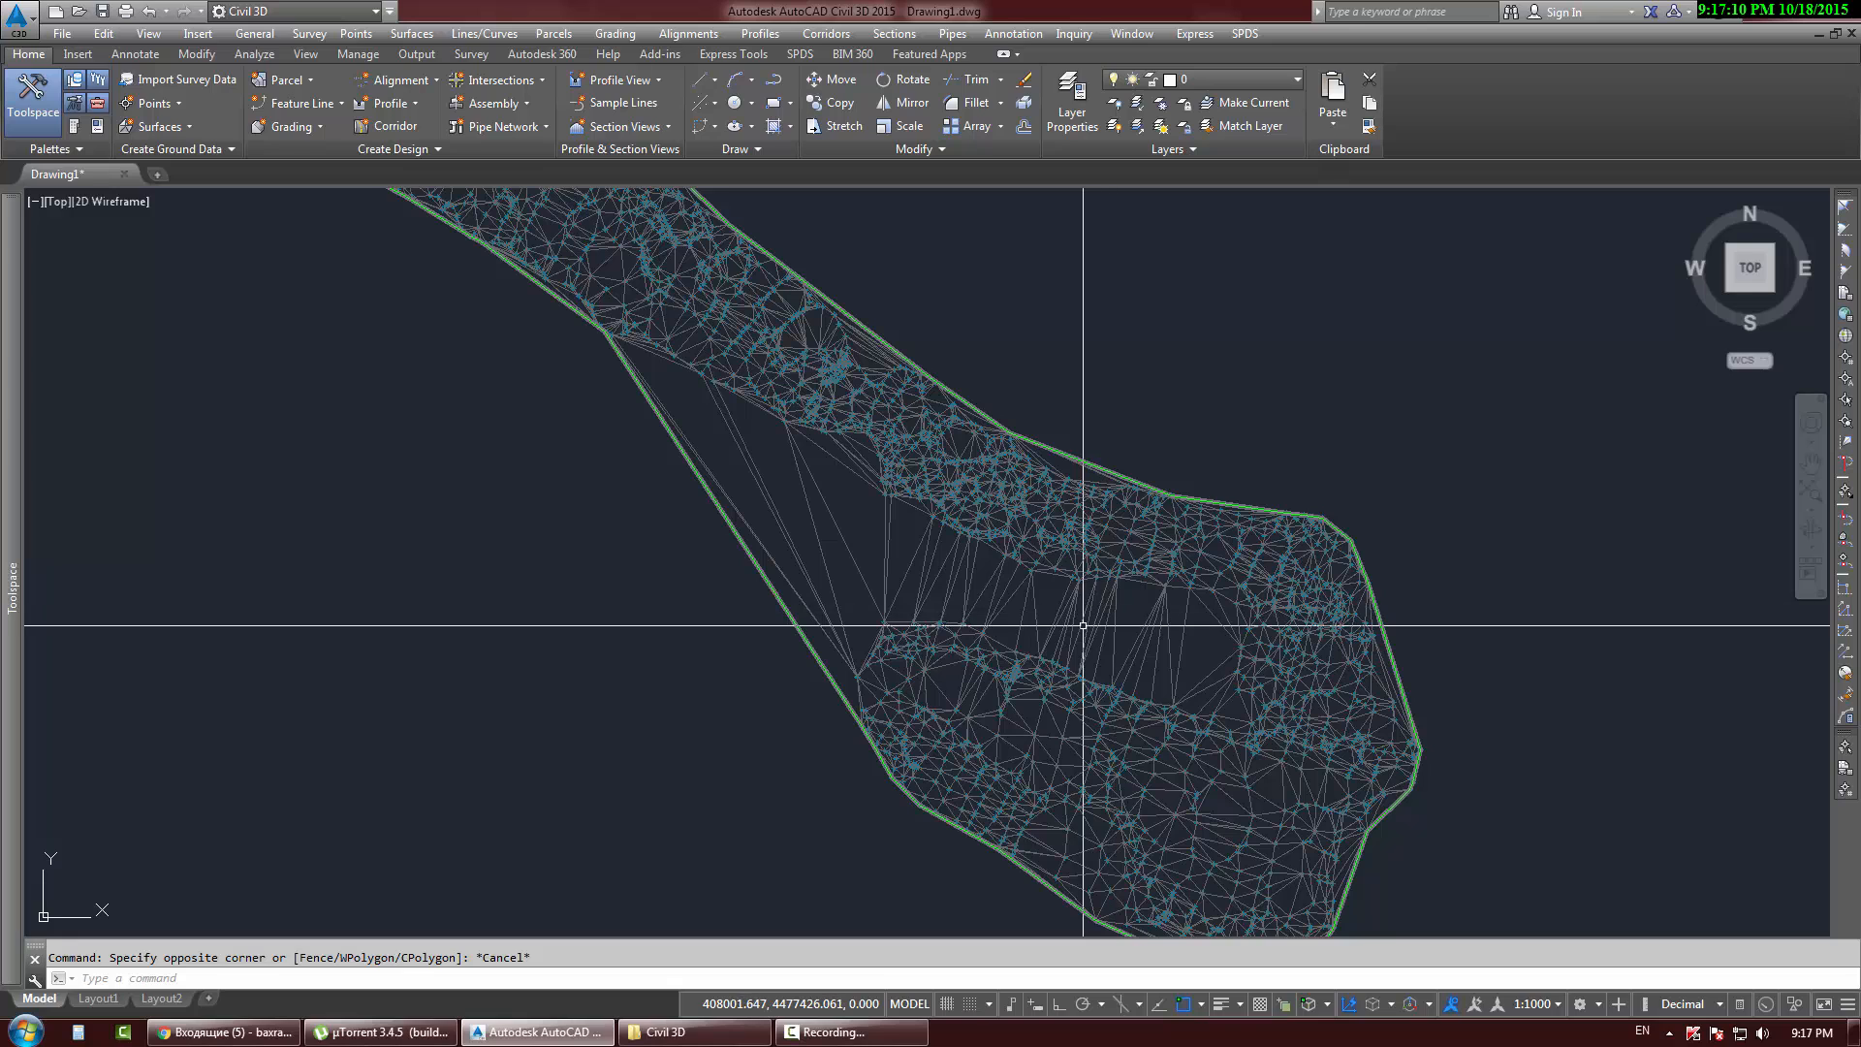
left_click(1065, 622)
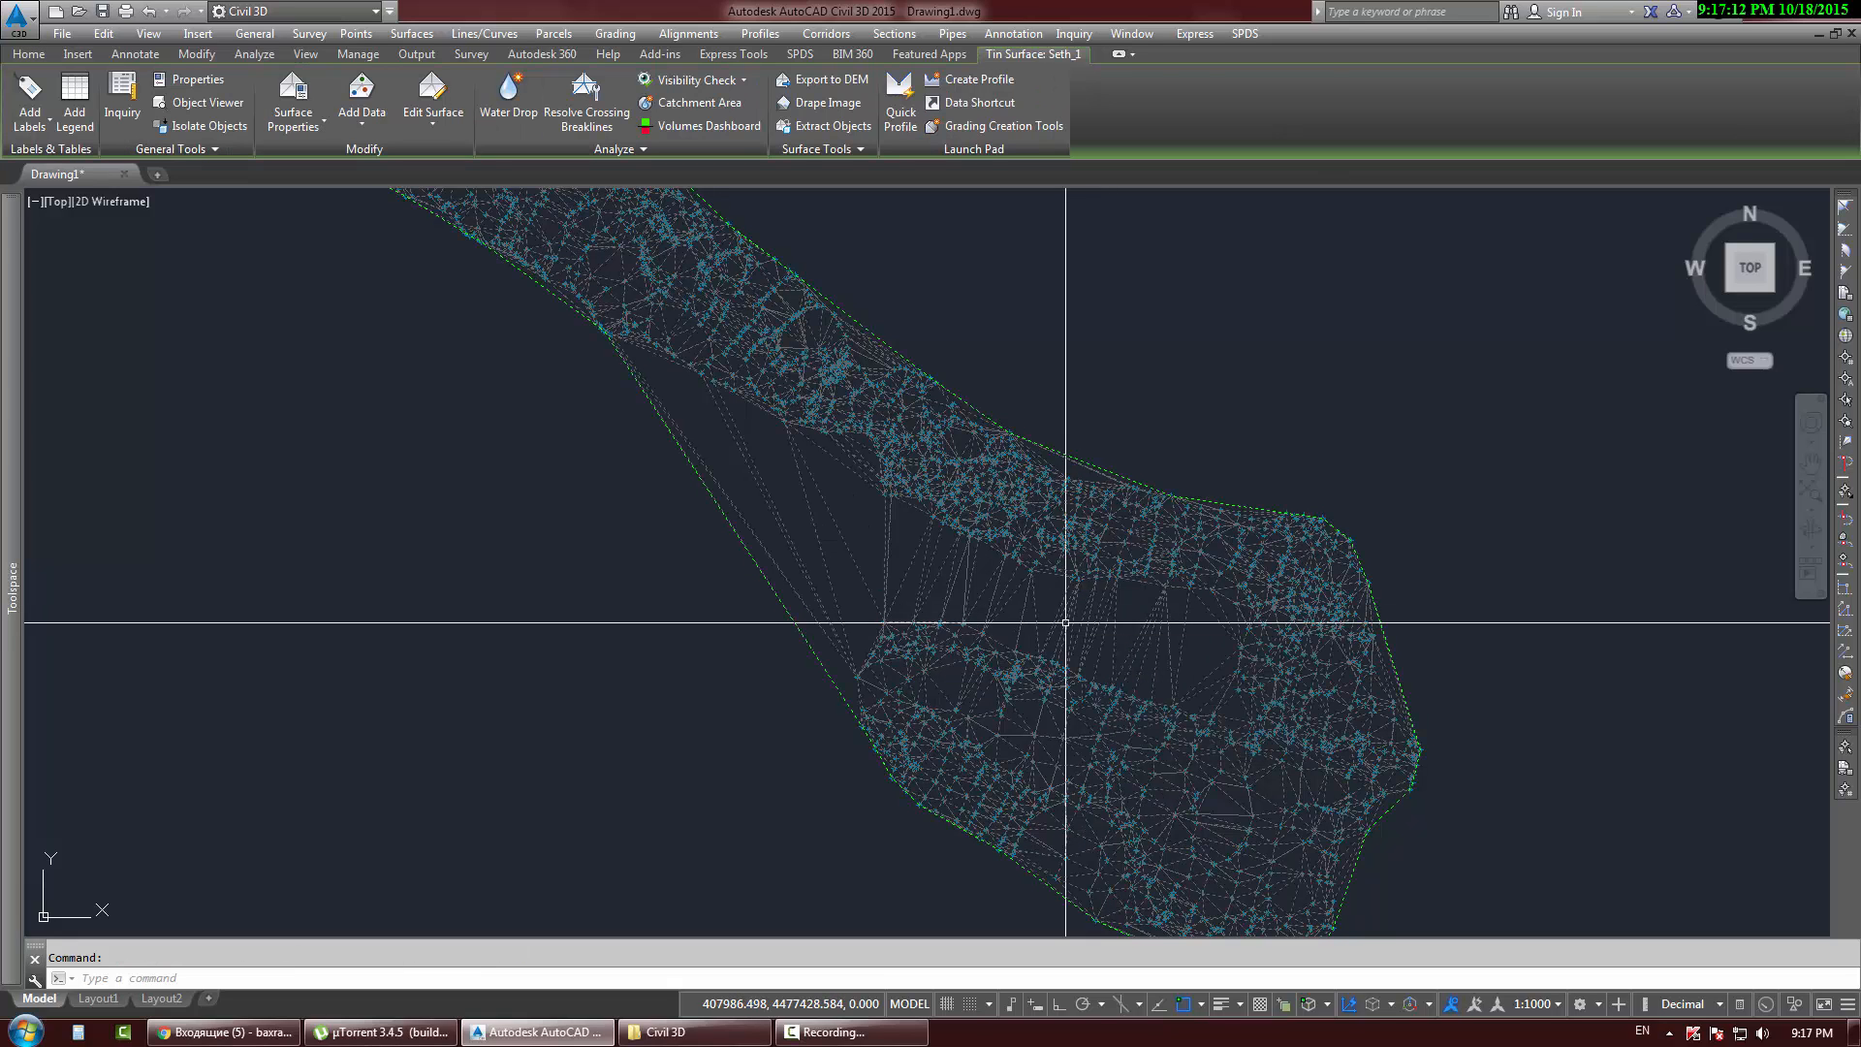
key("Escape")
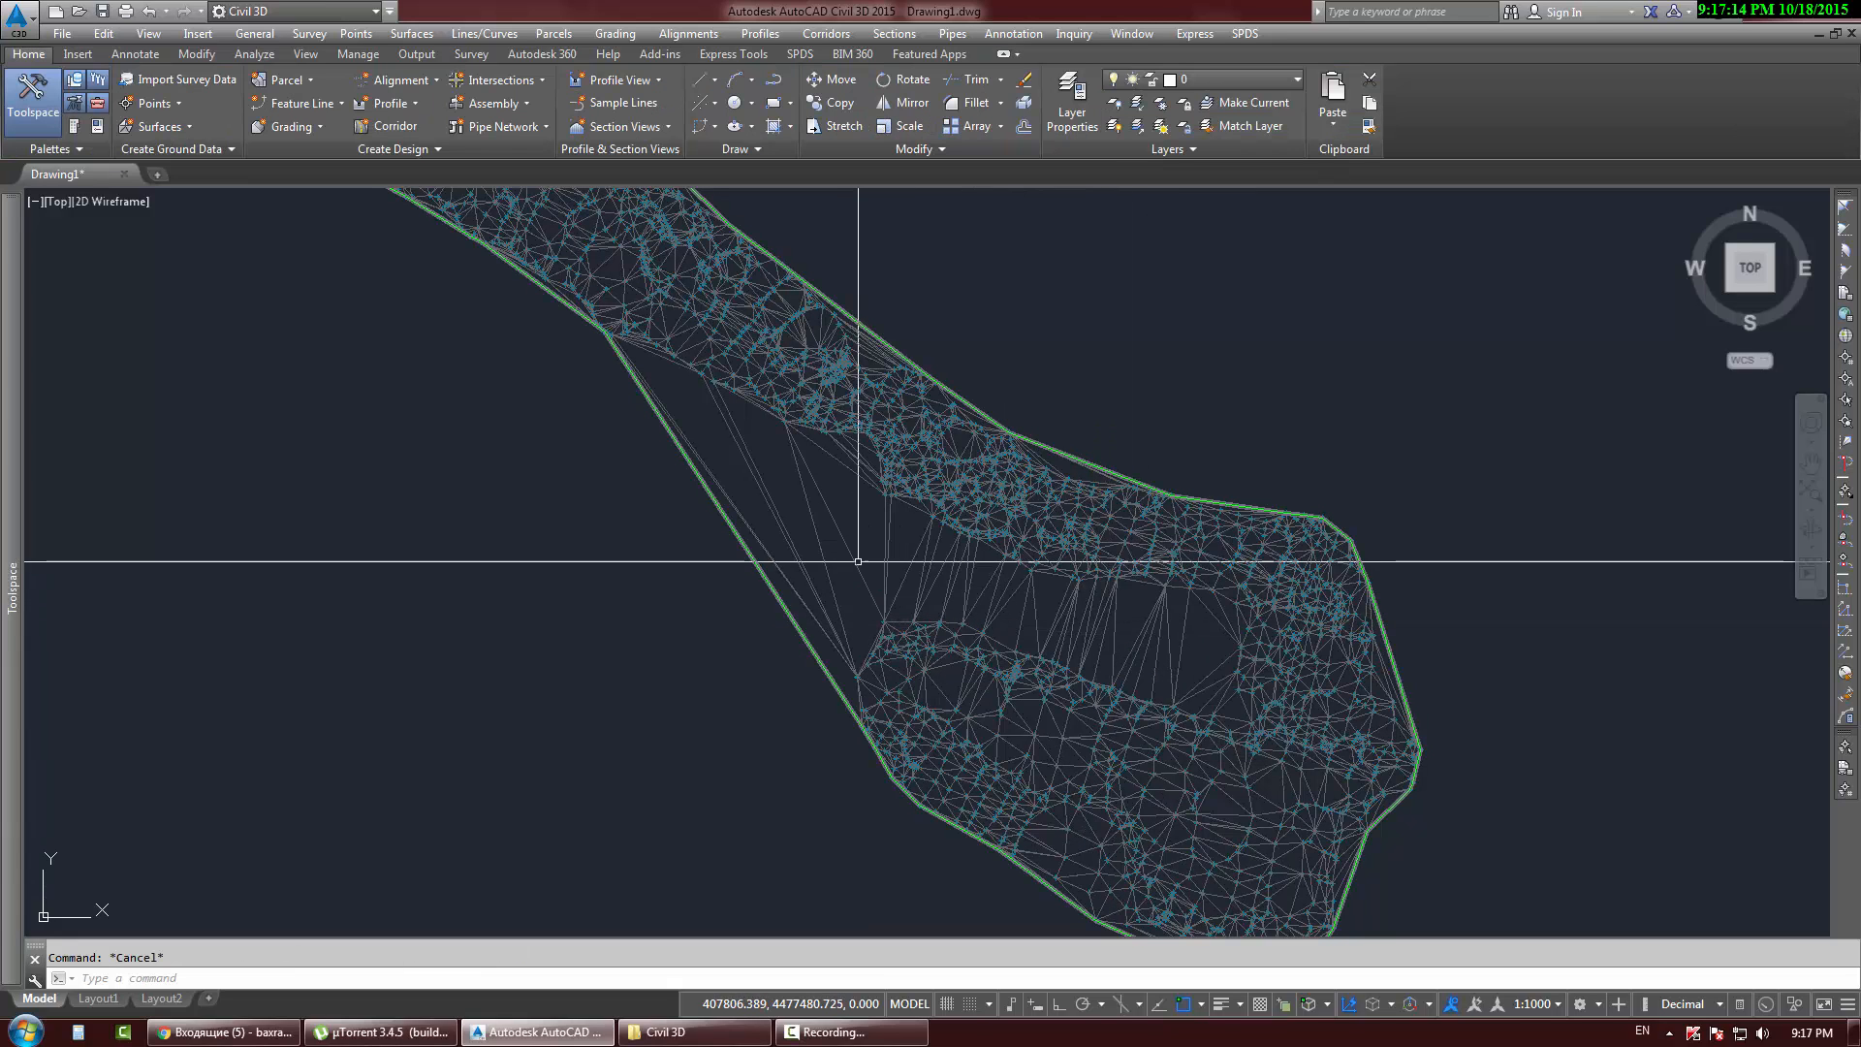
left_click(888, 533)
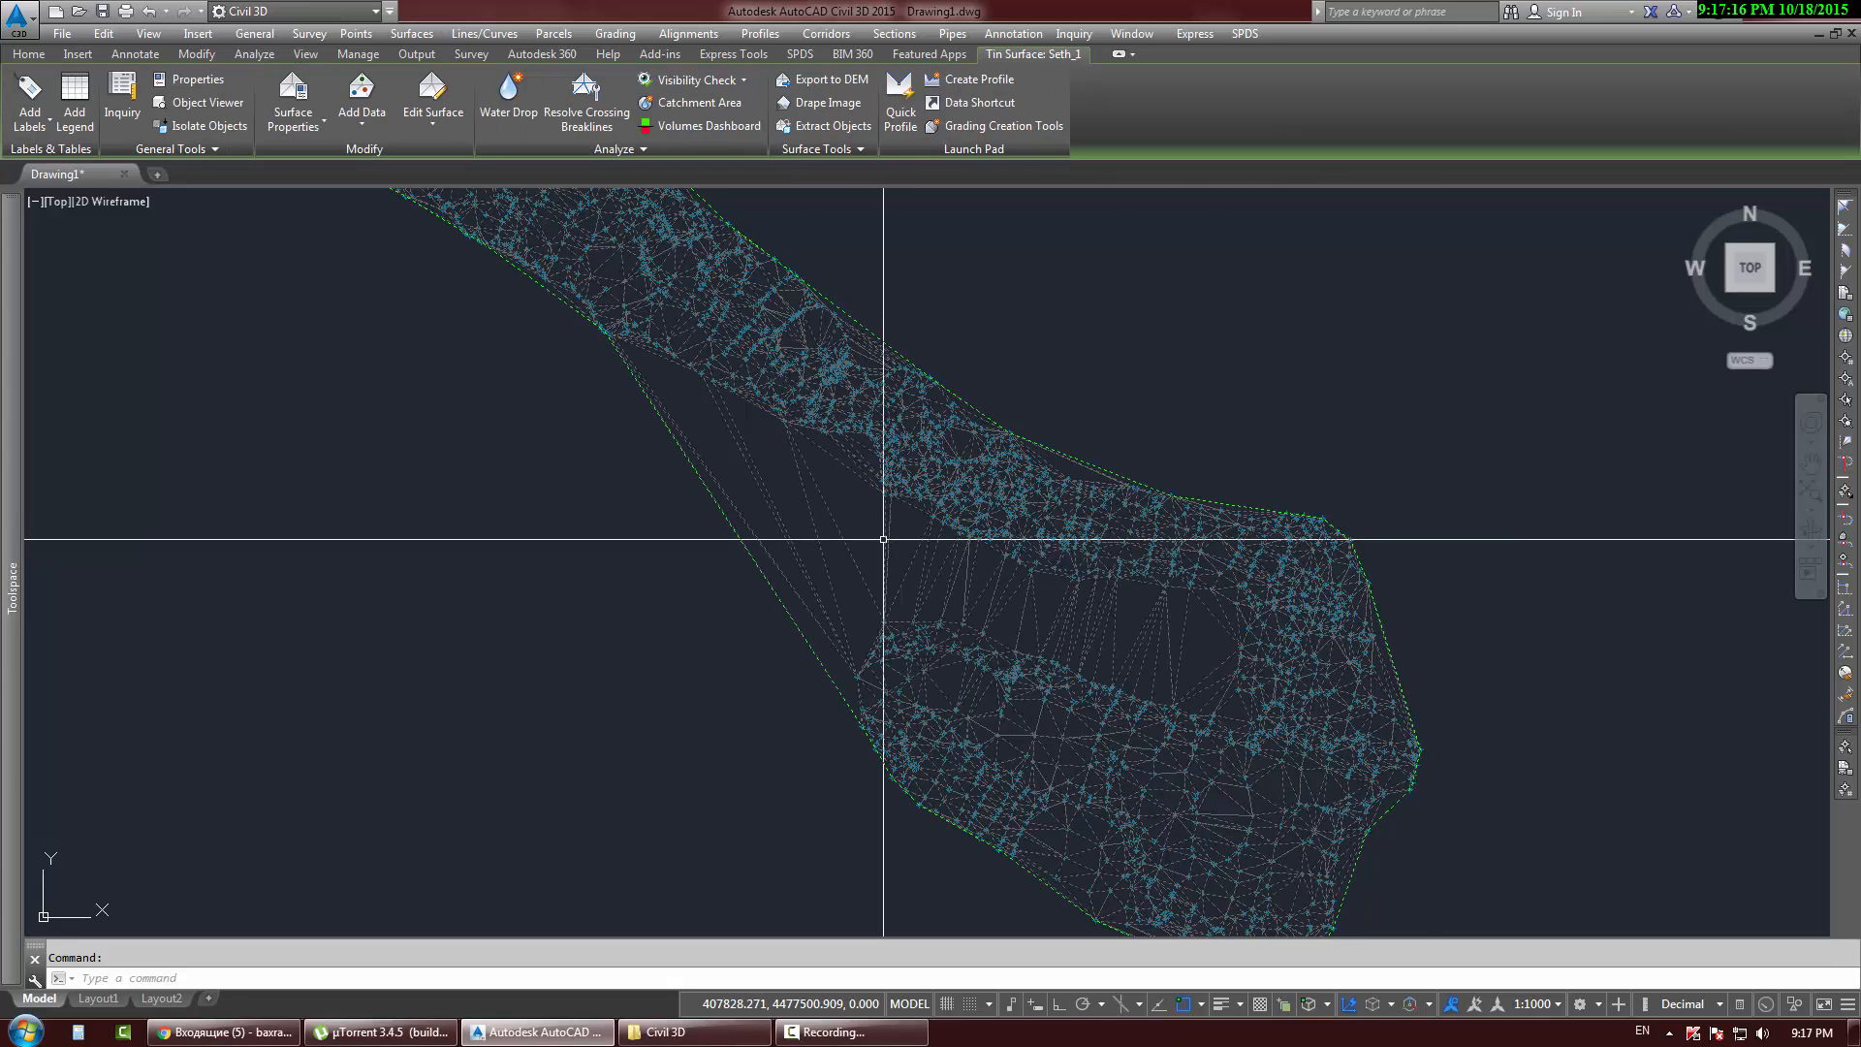
scroll(979, 491, "down", 3)
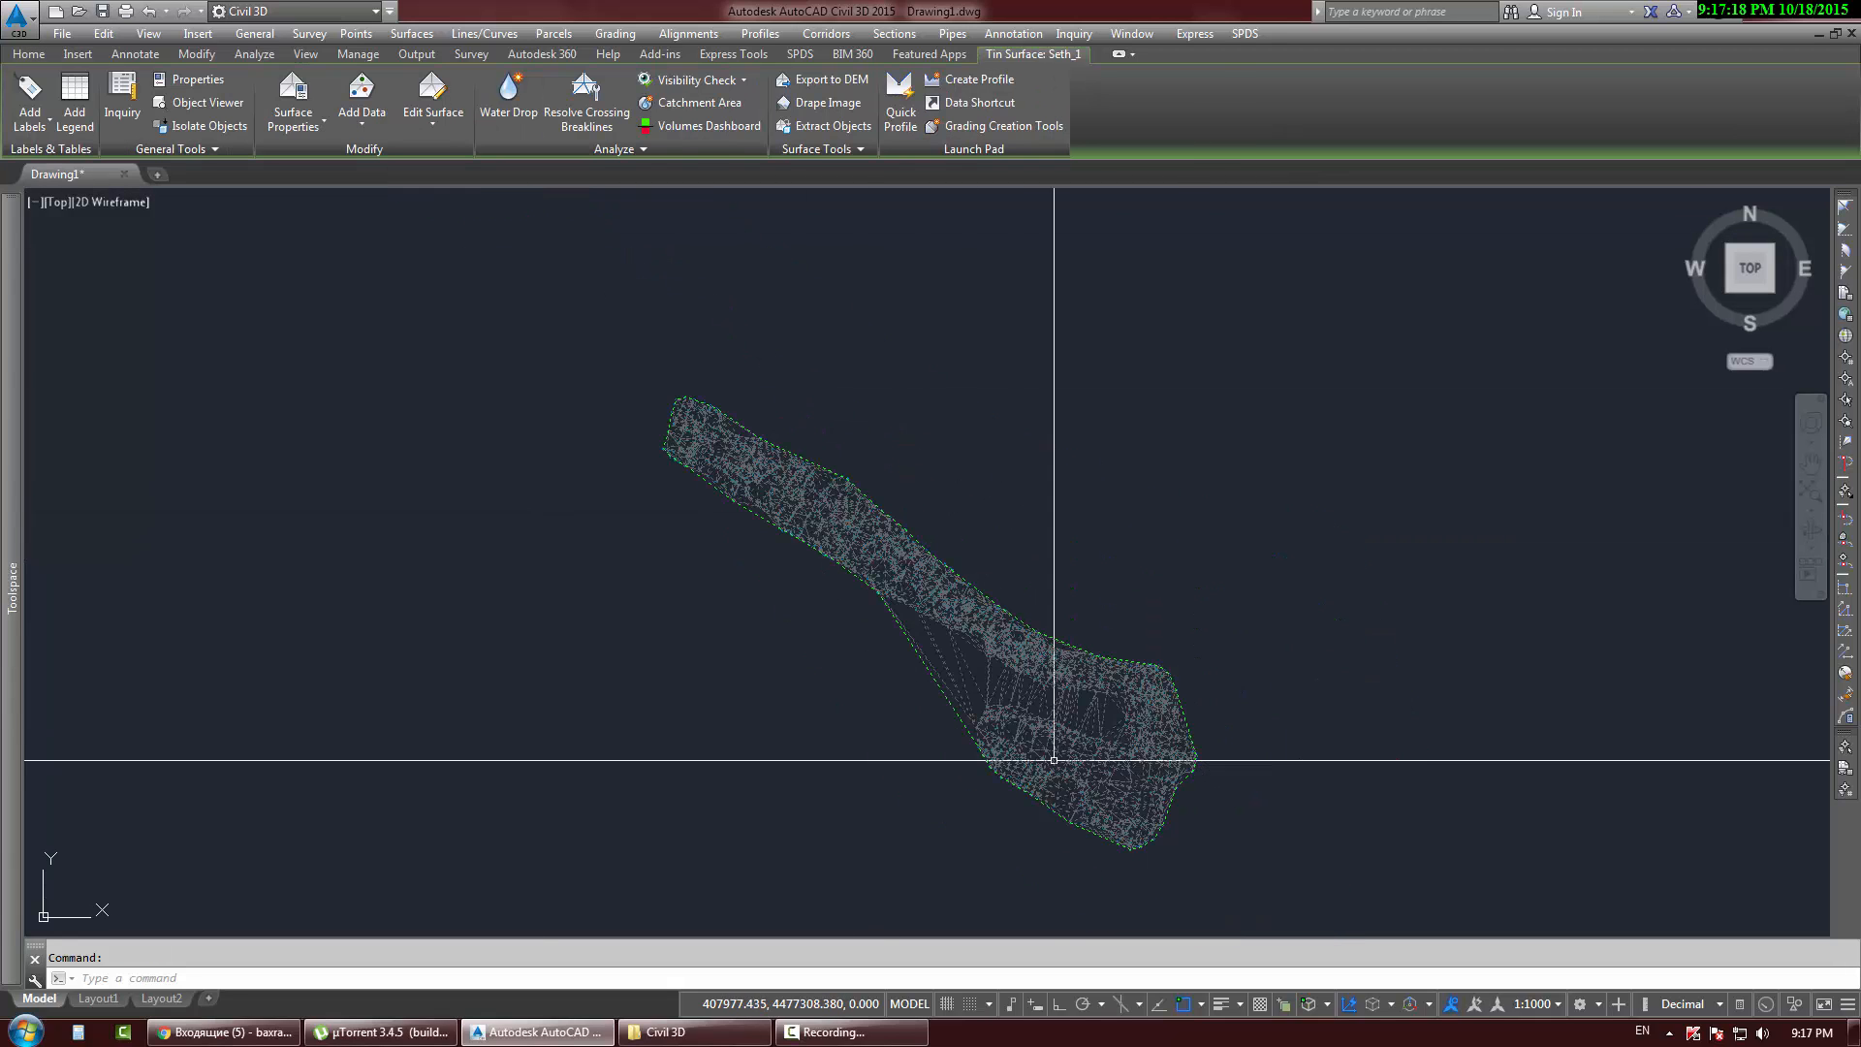
scroll(1052, 740, "up", 2)
scroll(978, 650, "up", 2)
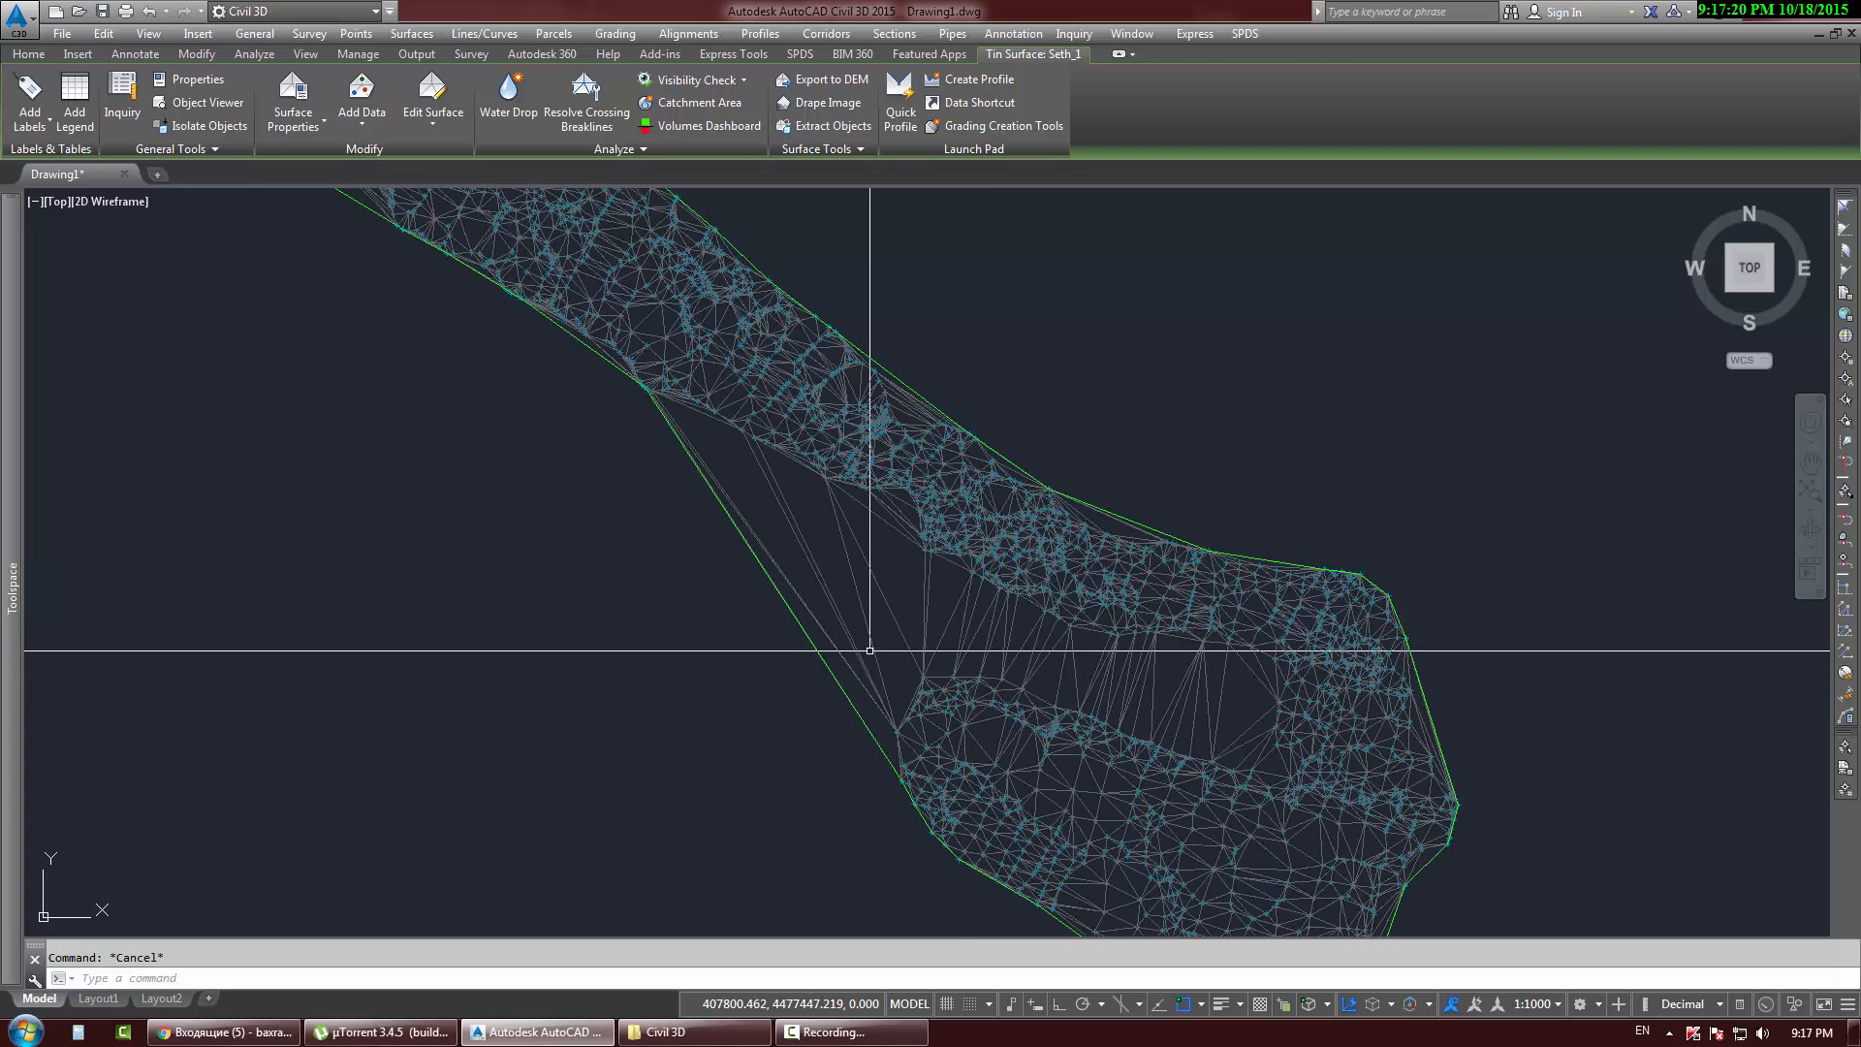
key("Escape")
Step: Try twice to erase triangle edges of Seth_1 in the gap, undoing the erasure each time
left_click(982, 619)
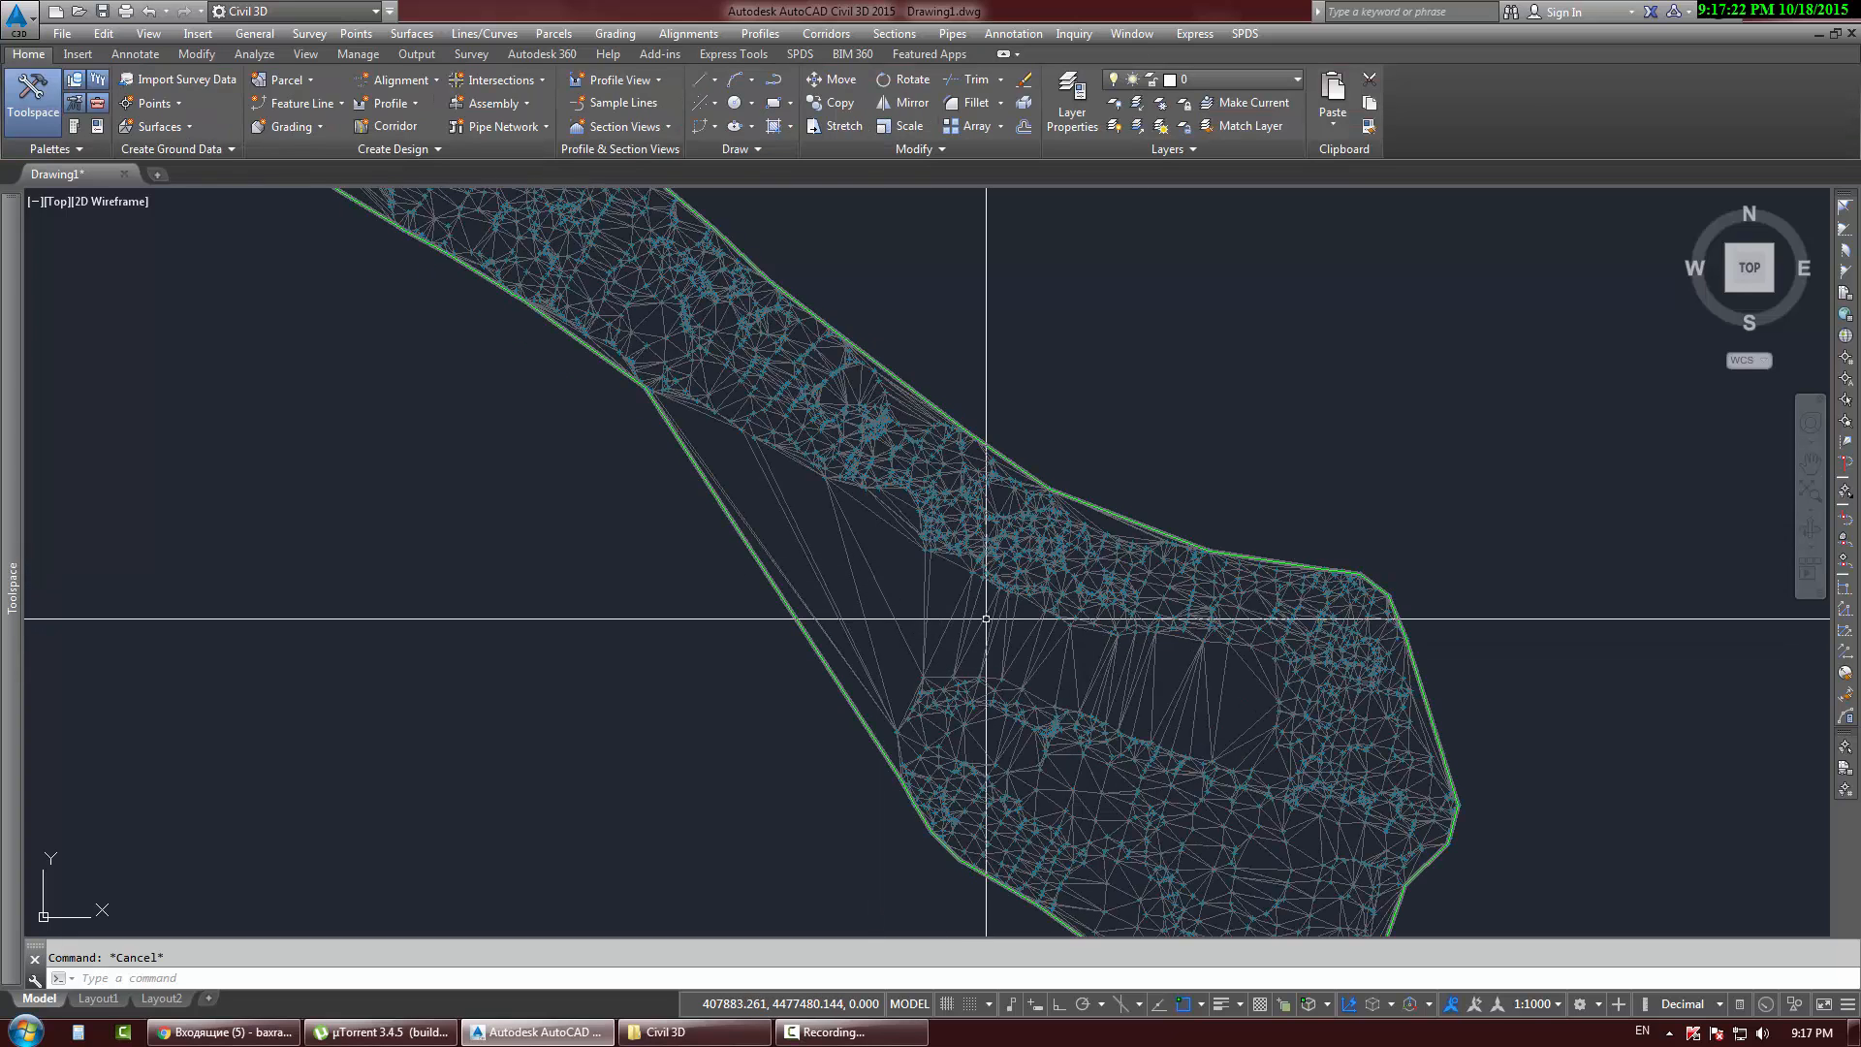
key("Delete")
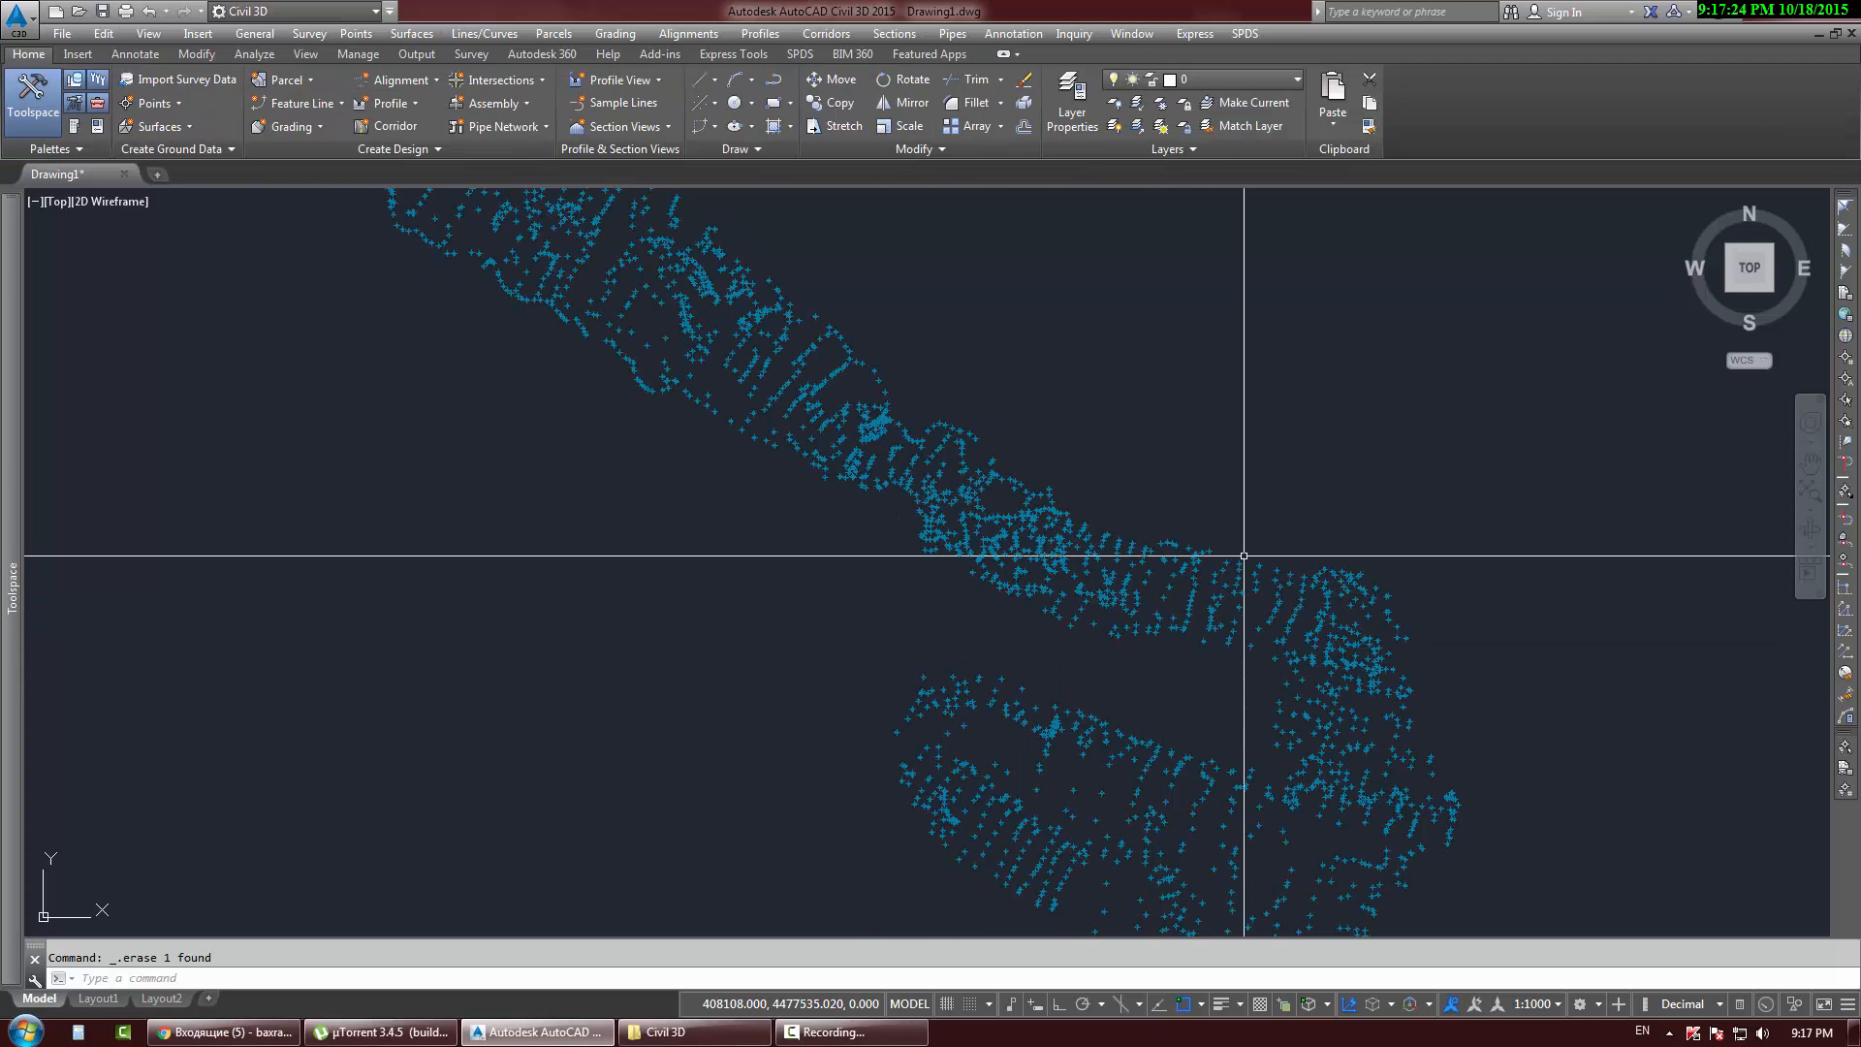
key("ctrl+z")
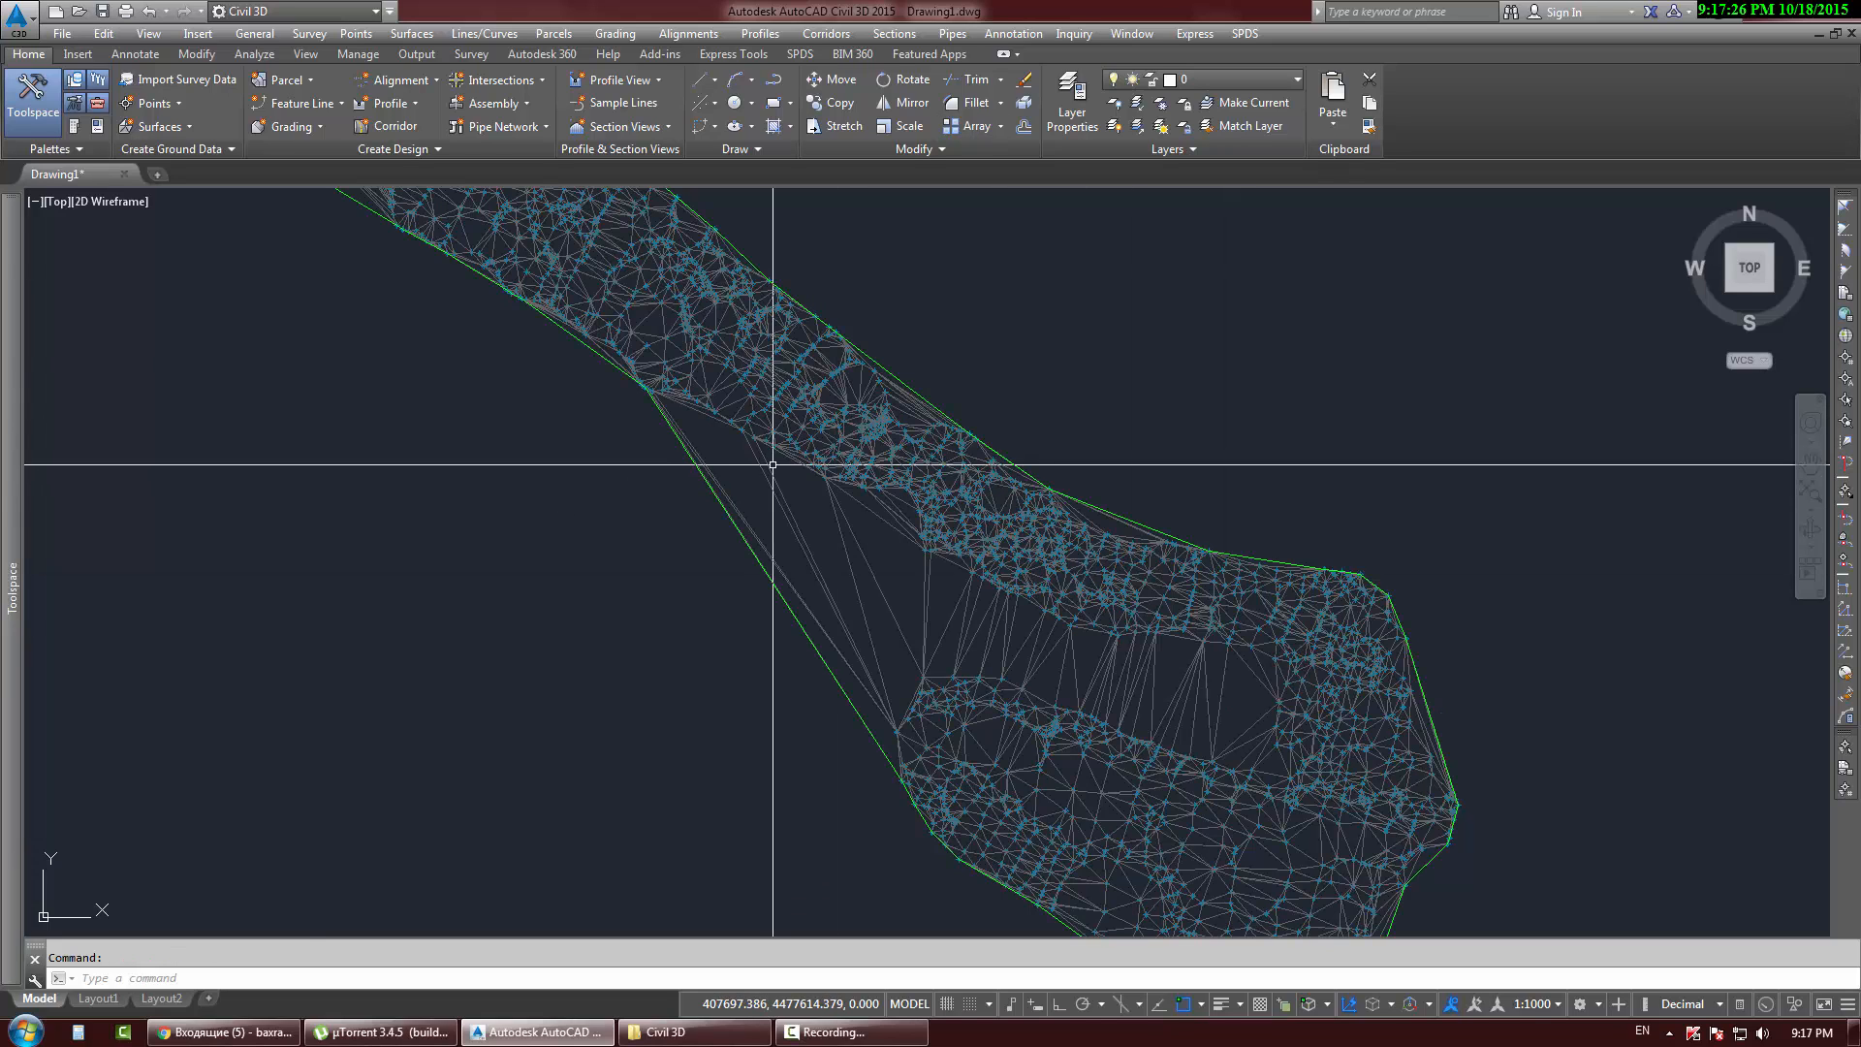
mouse_move(12, 431)
left_click(145, 373)
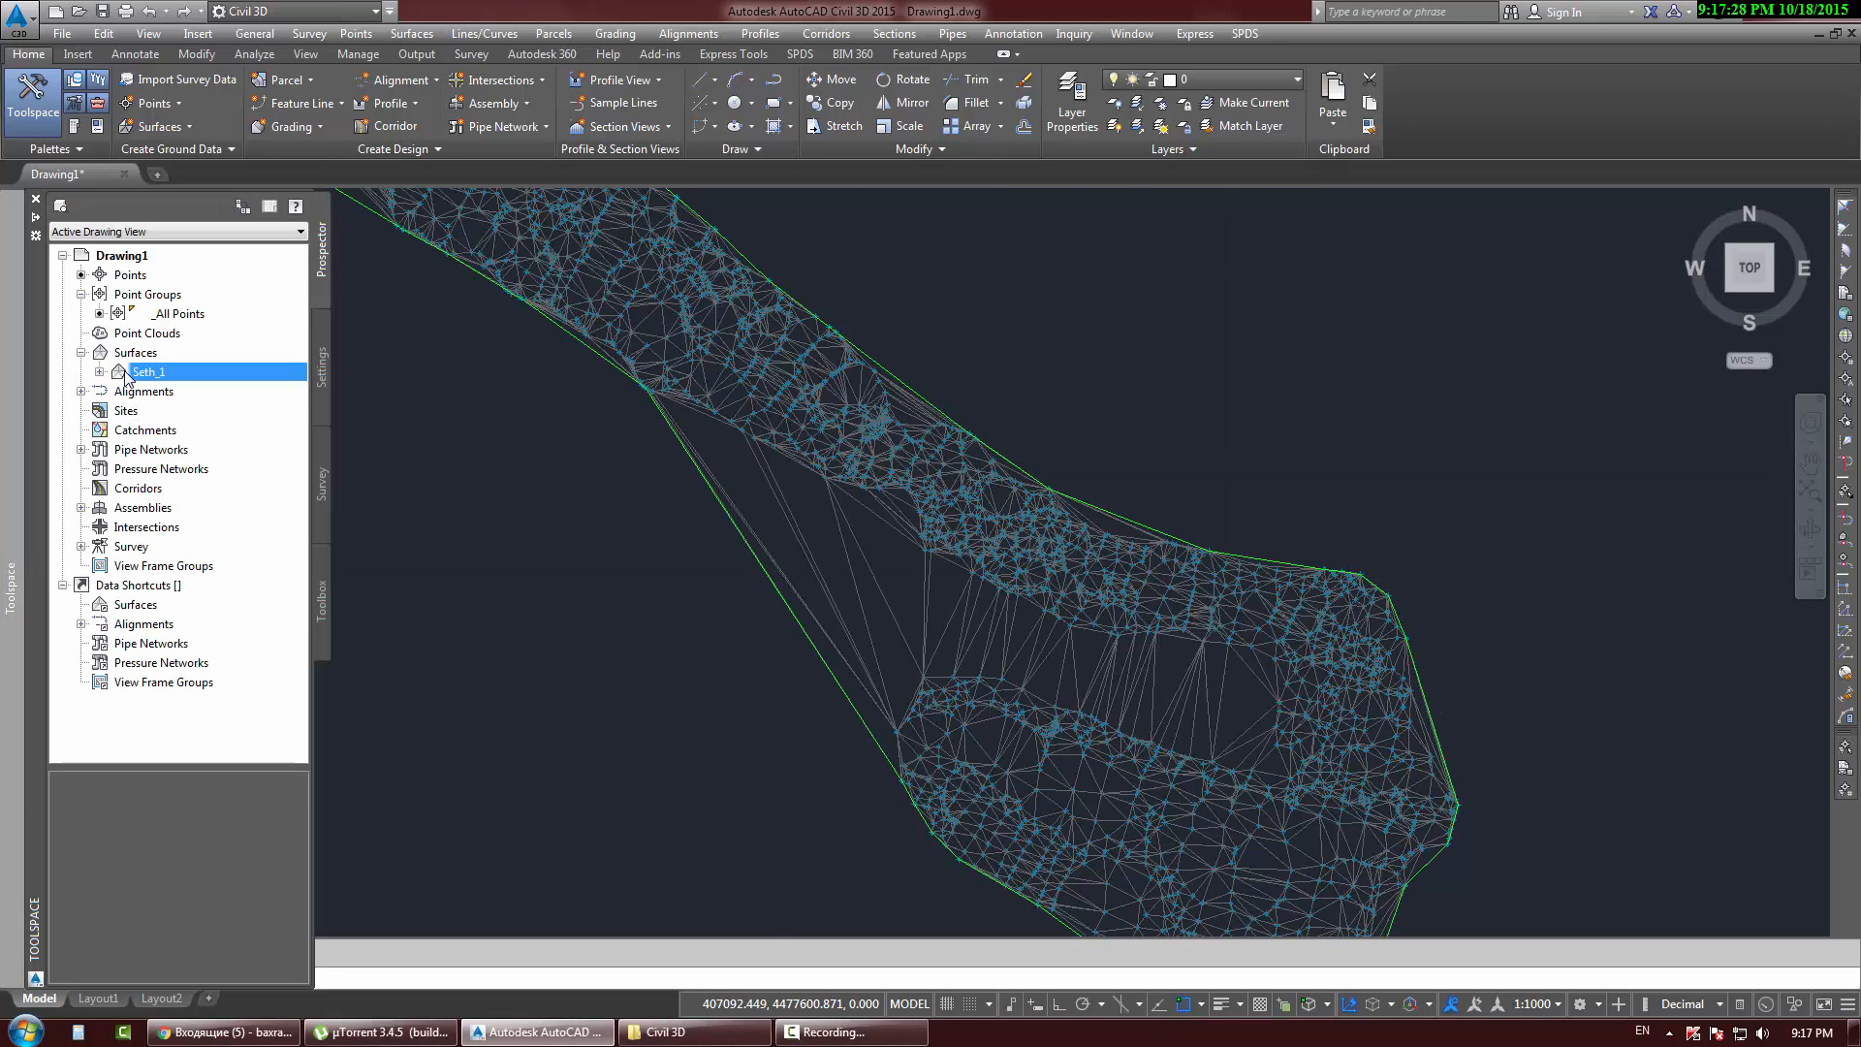
left_click(426, 432)
left_click(484, 505)
left_click(879, 528)
left_click(794, 582)
key("Delete")
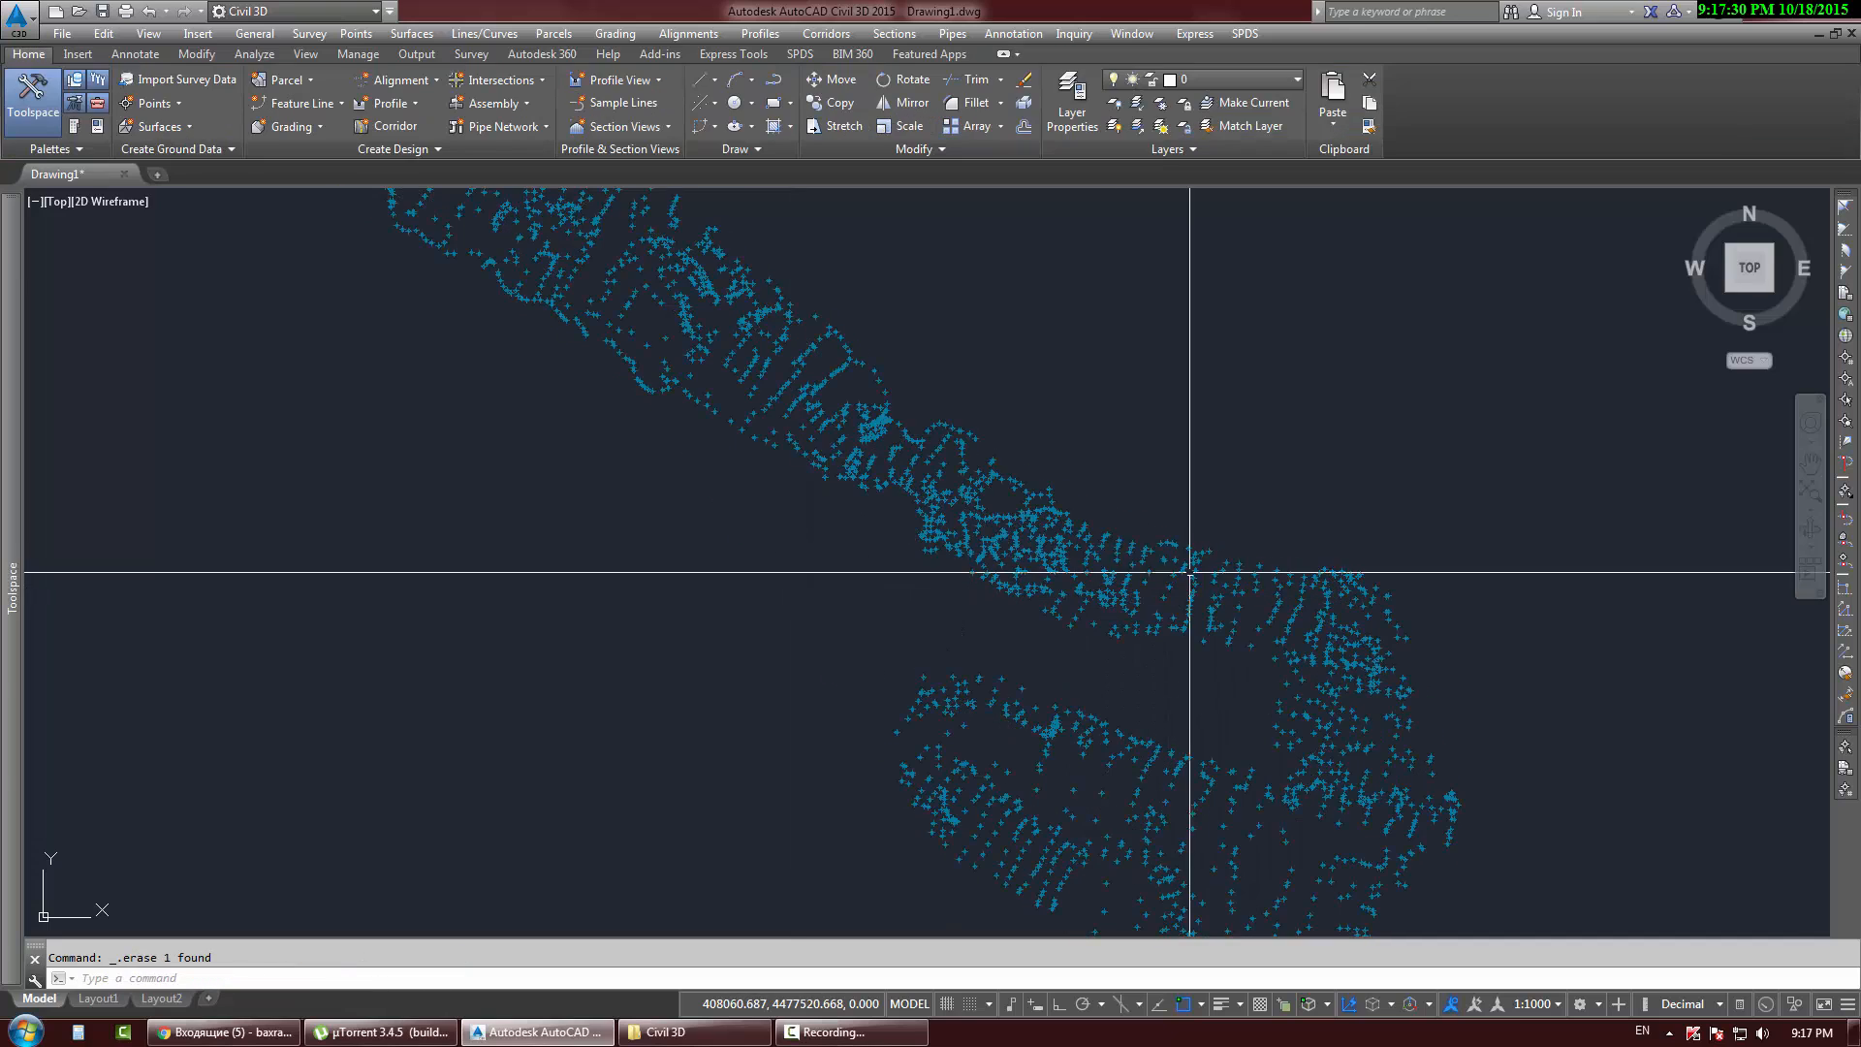
key("ctrl+z")
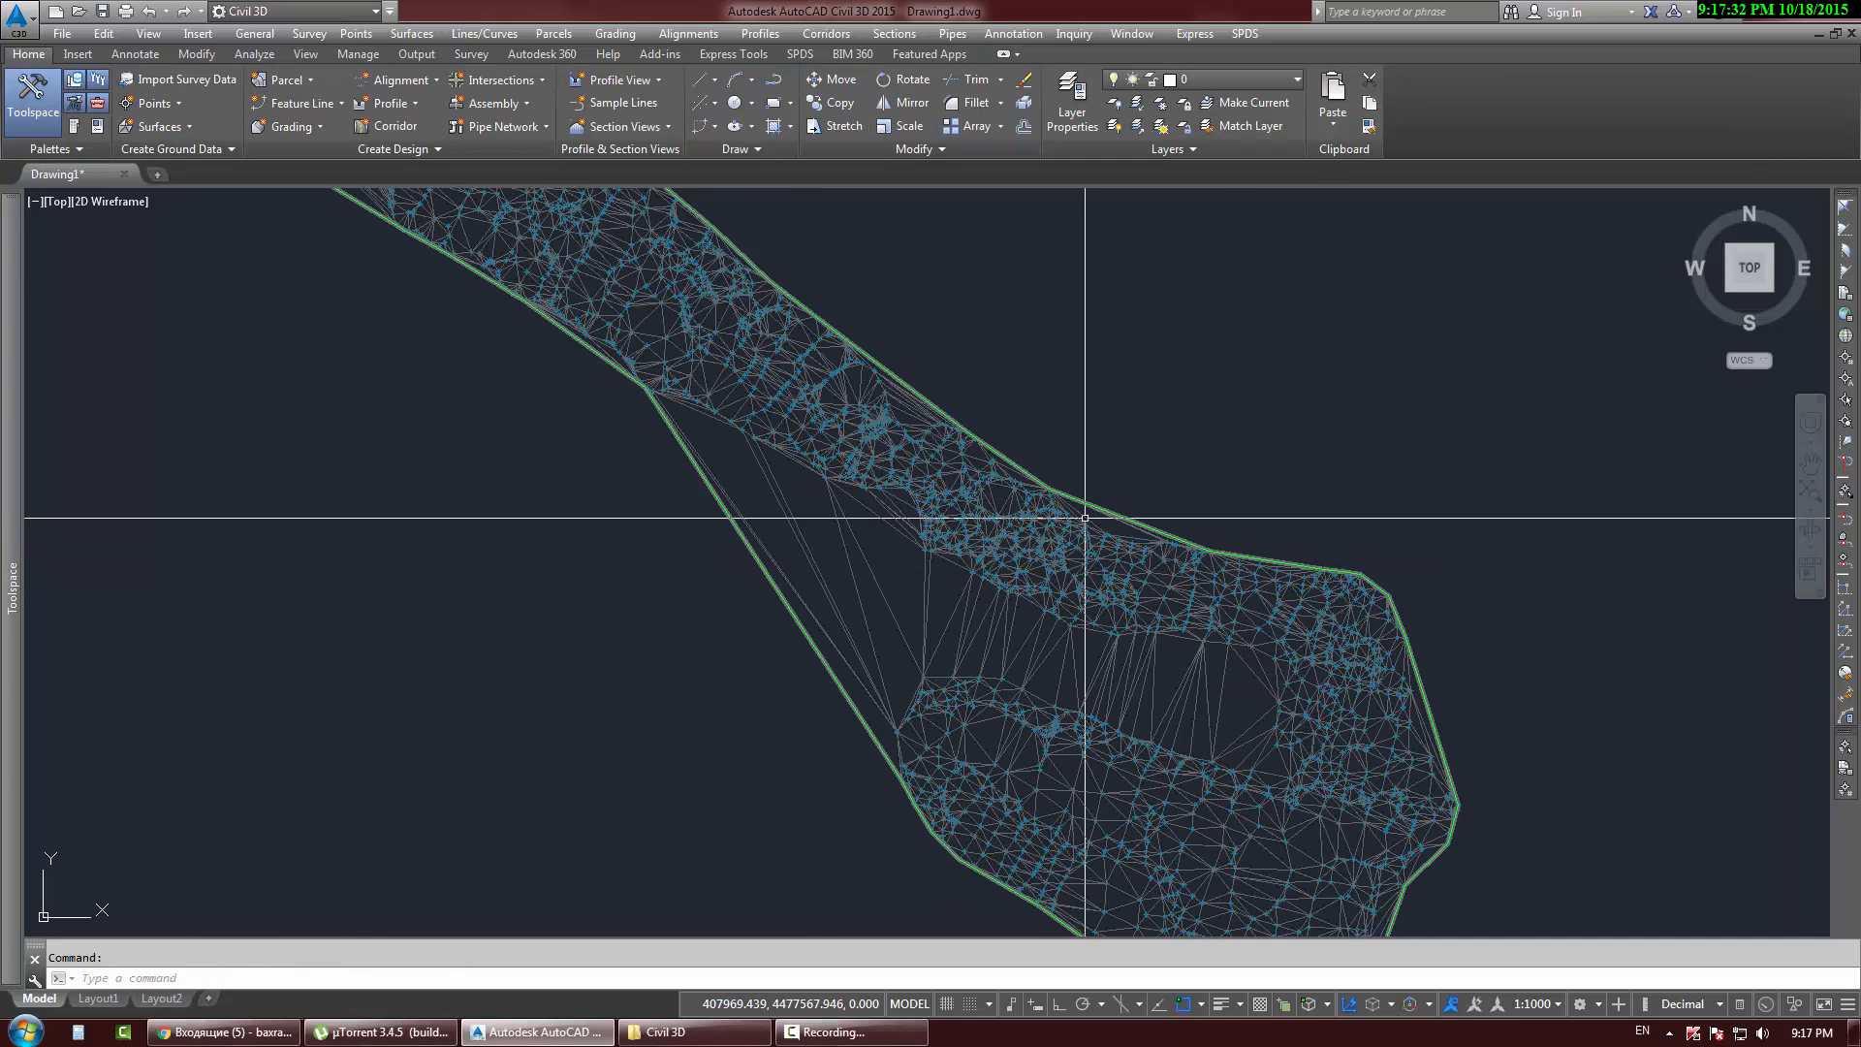
left_click(963, 456)
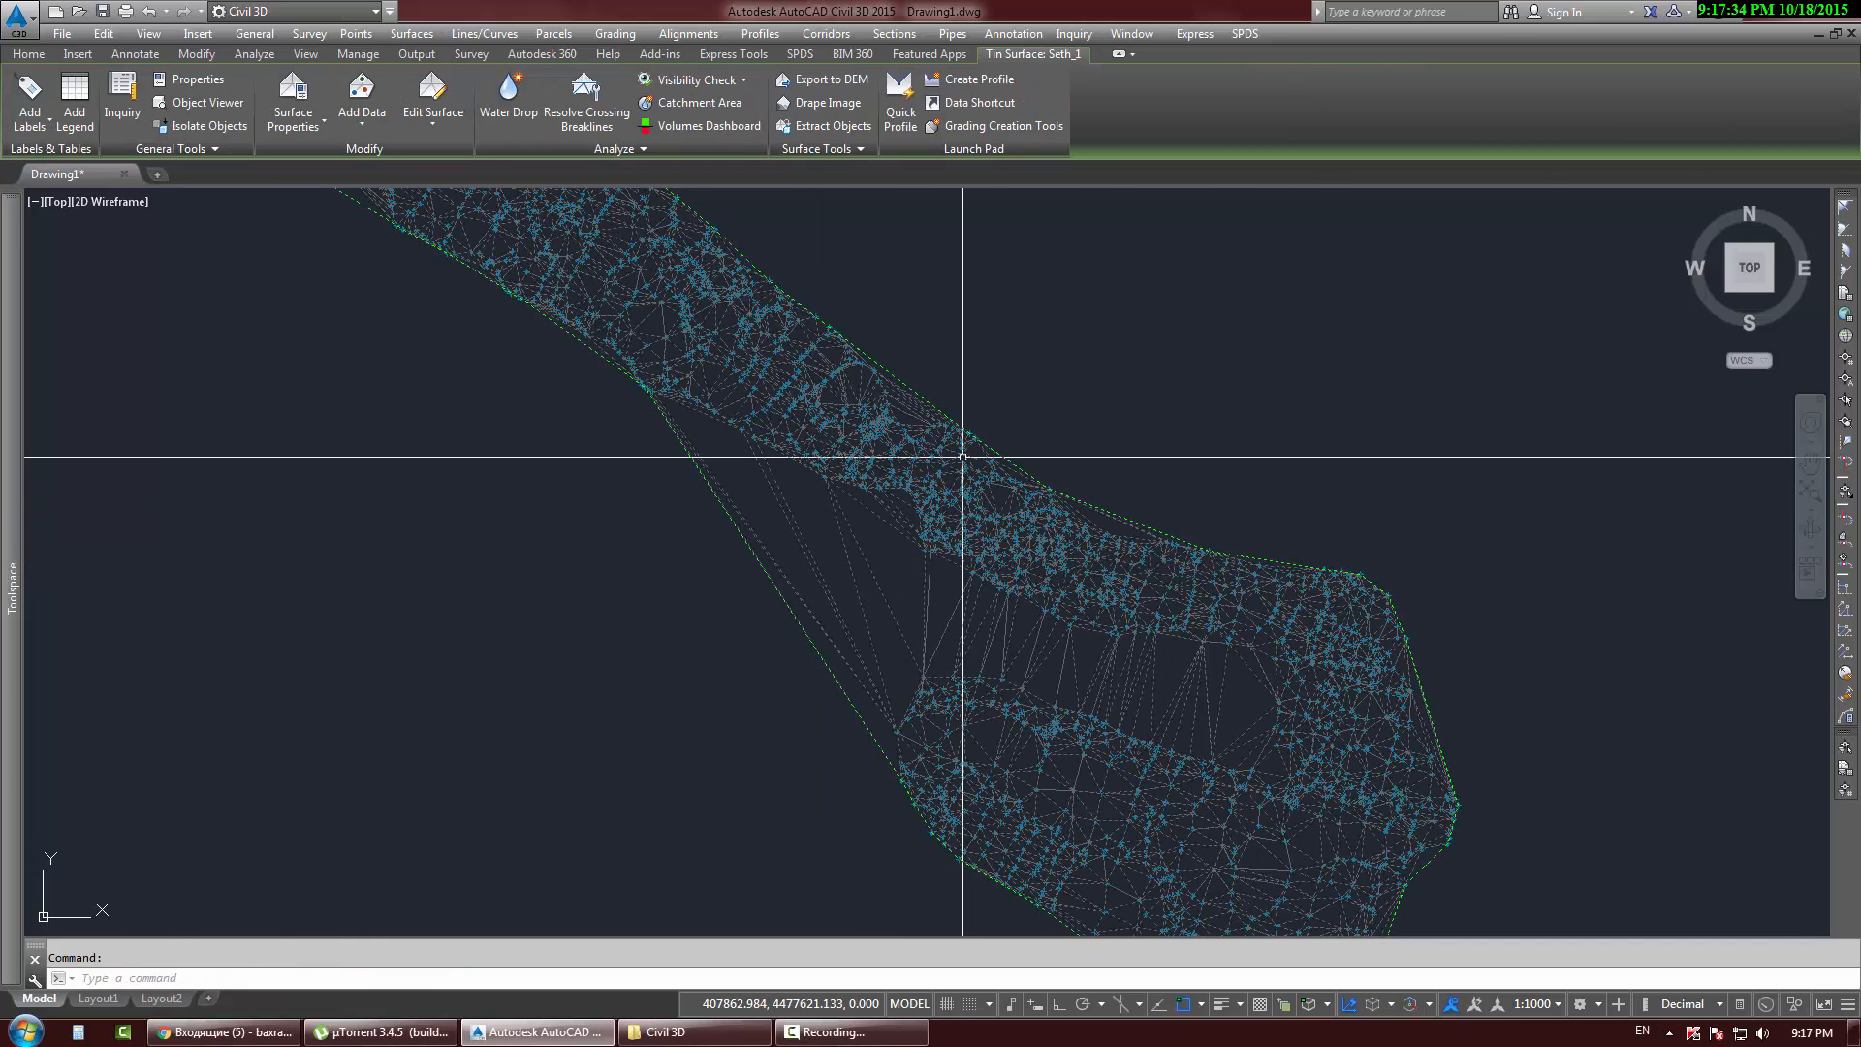
key("Escape")
mouse_move(12, 480)
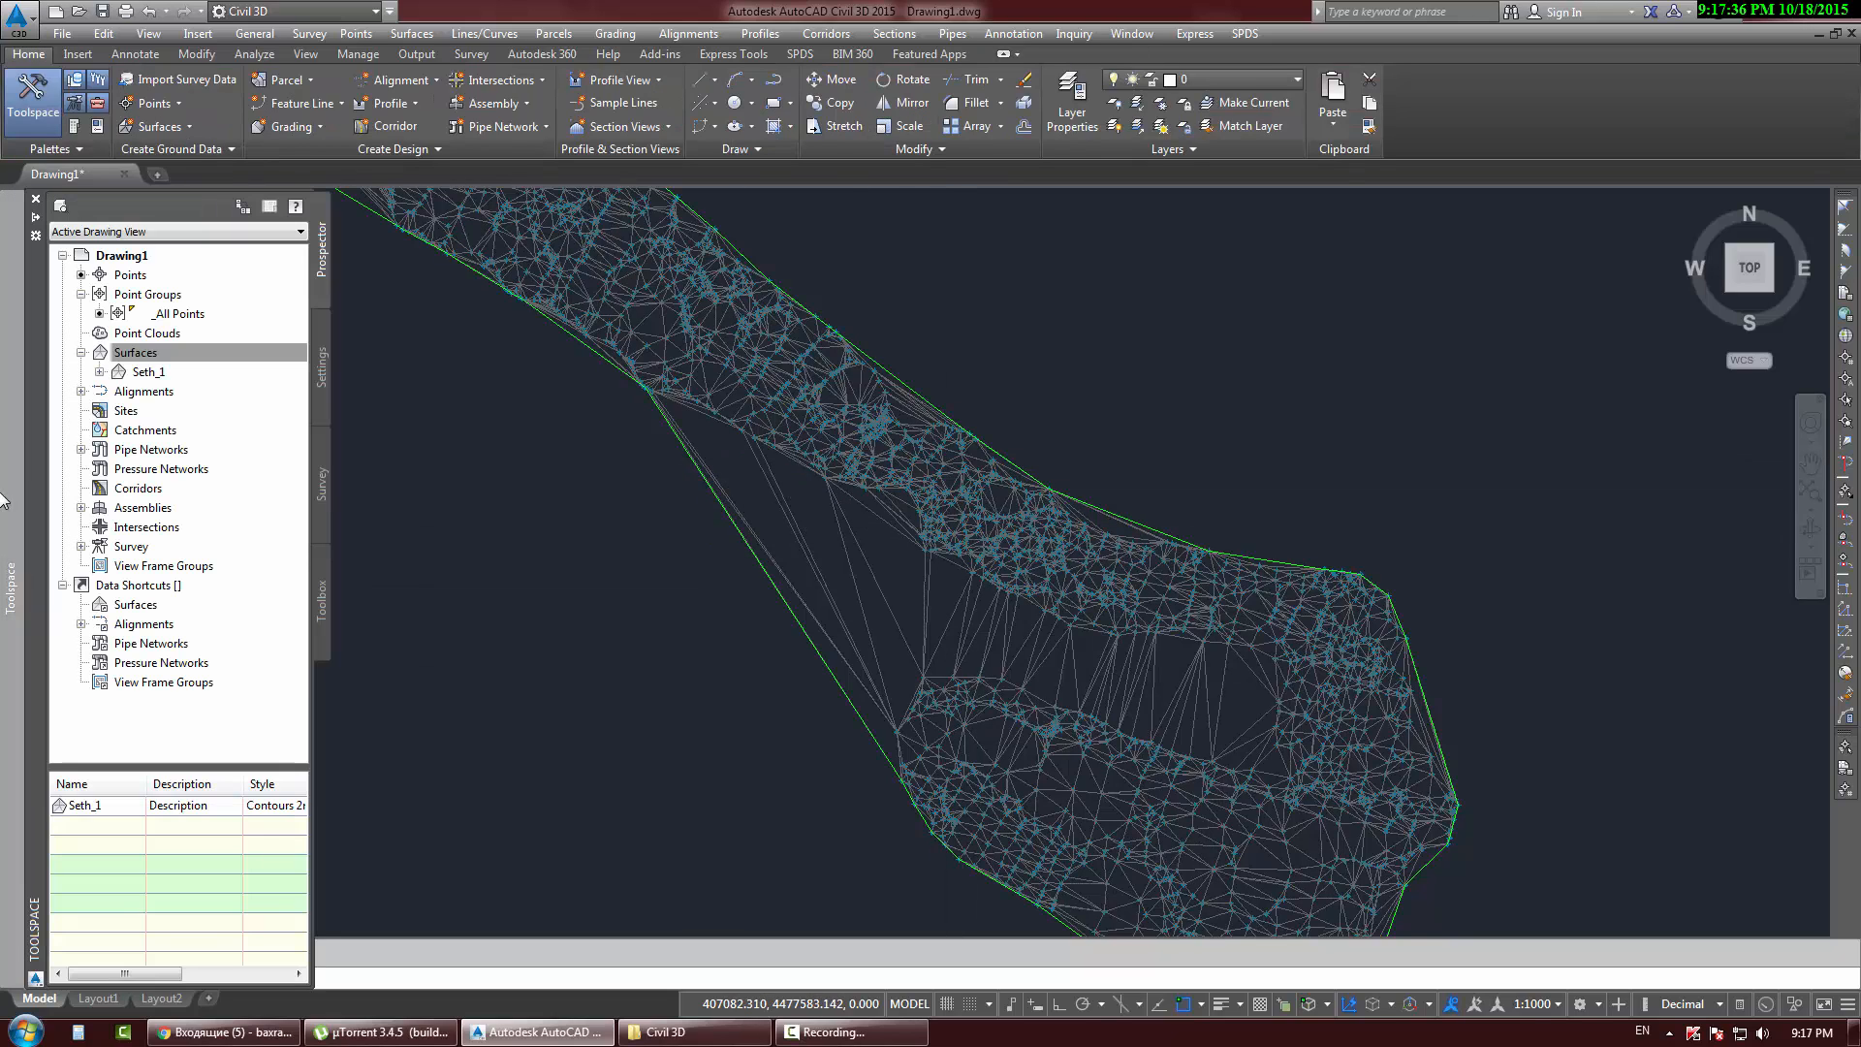
left_click(146, 372)
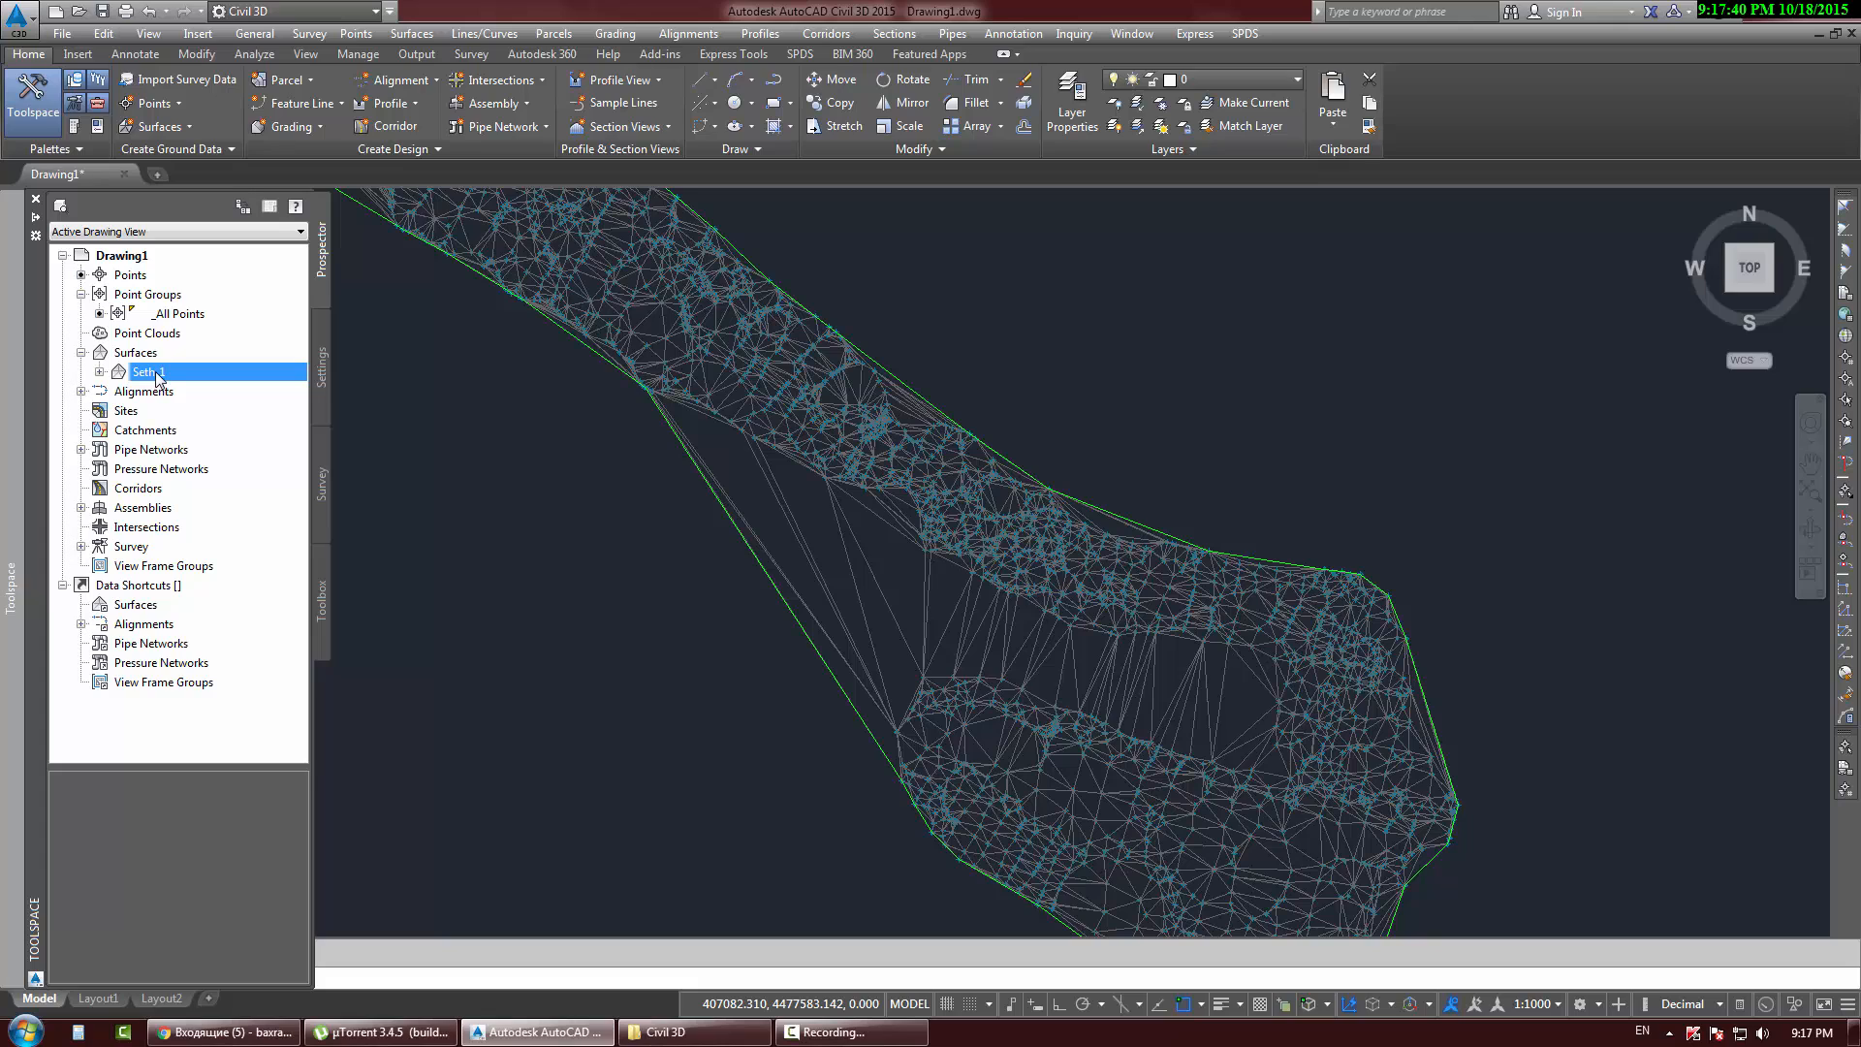
right_click(158, 379)
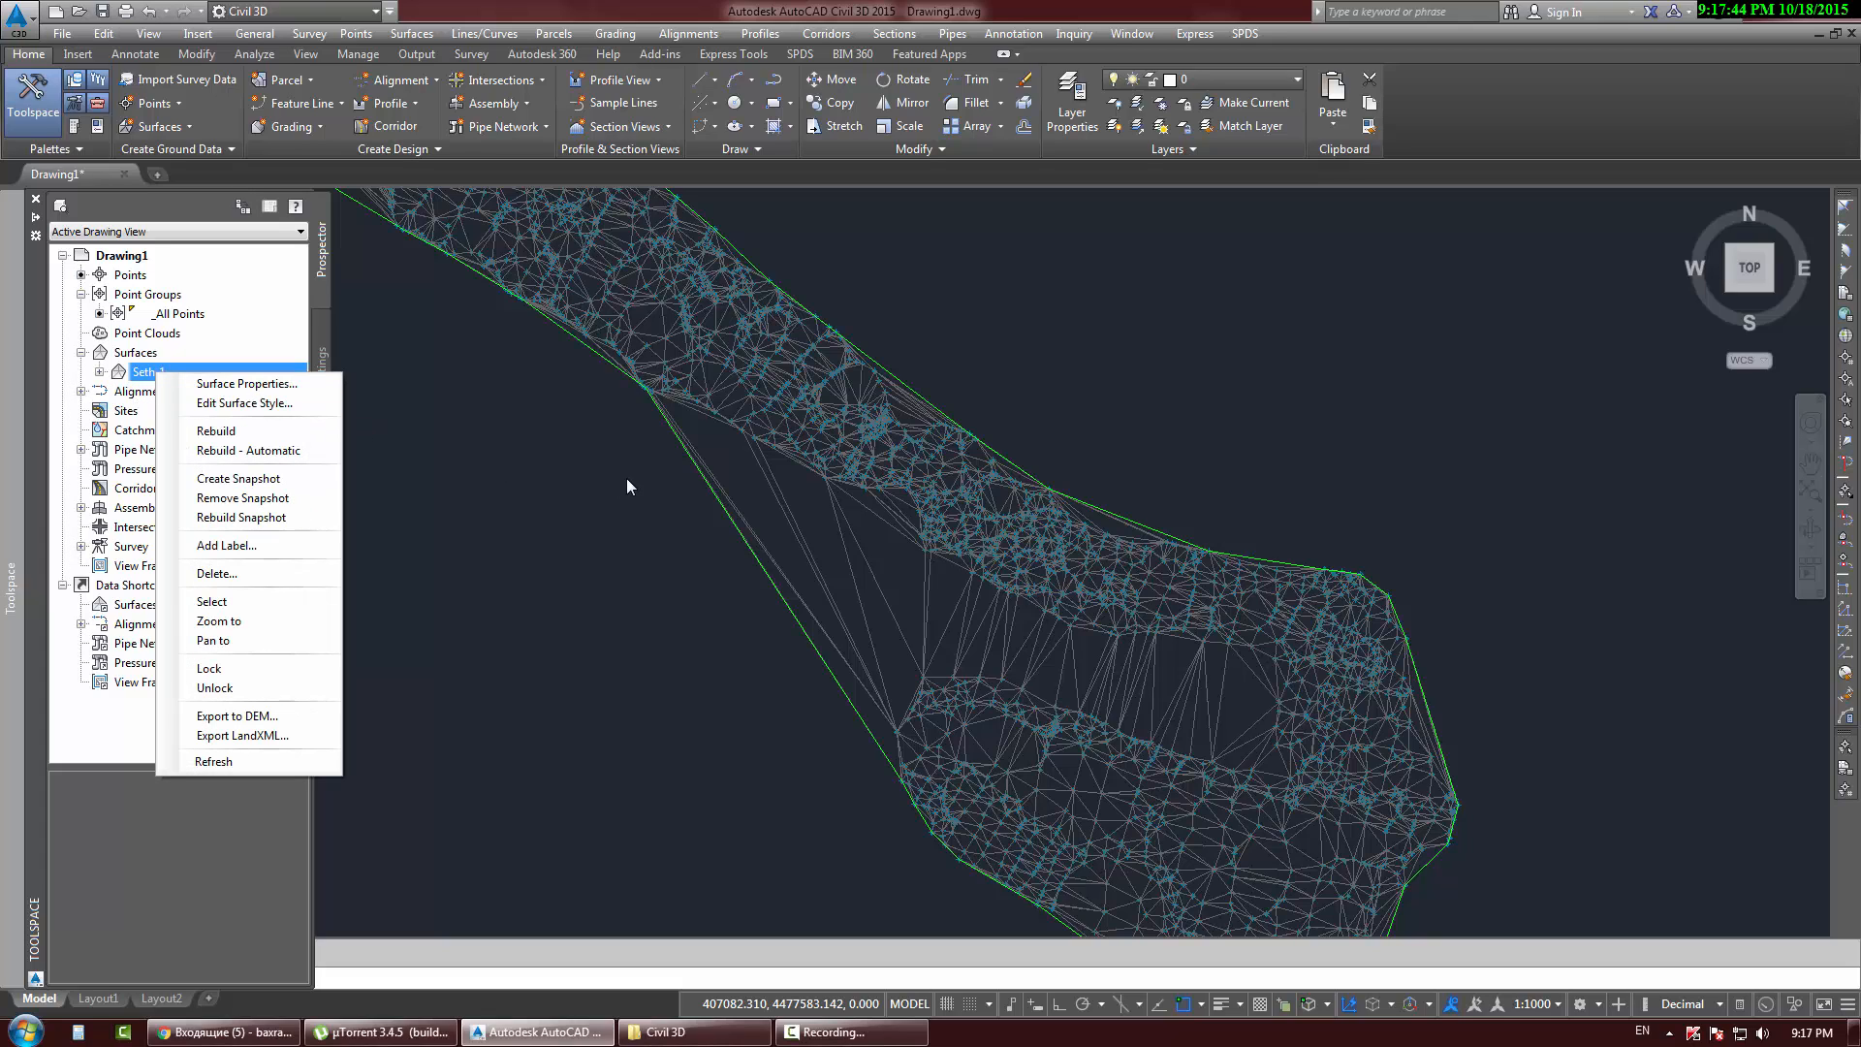
left_click(211, 405)
left_click(809, 540)
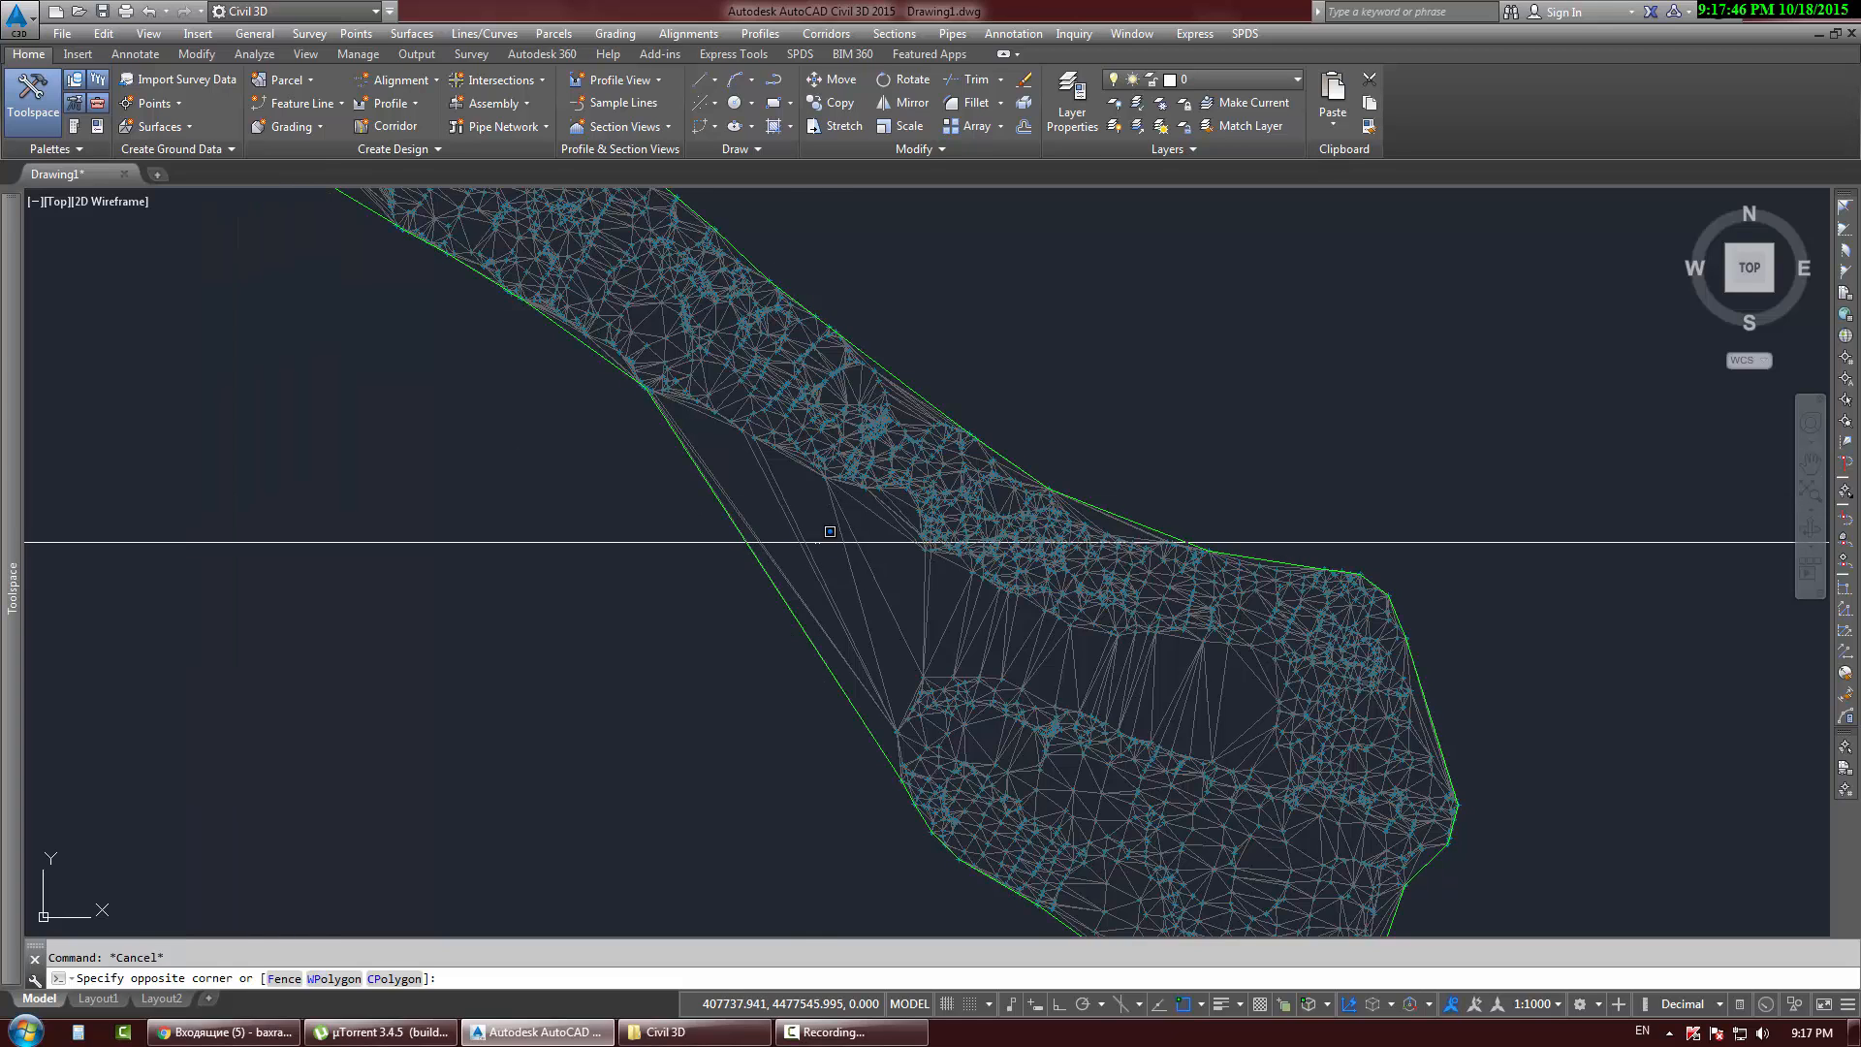
key("Escape")
Step: Select the Seth_1 surface and open its Contours 2m and 10m (Background) style for editing
left_click(805, 543)
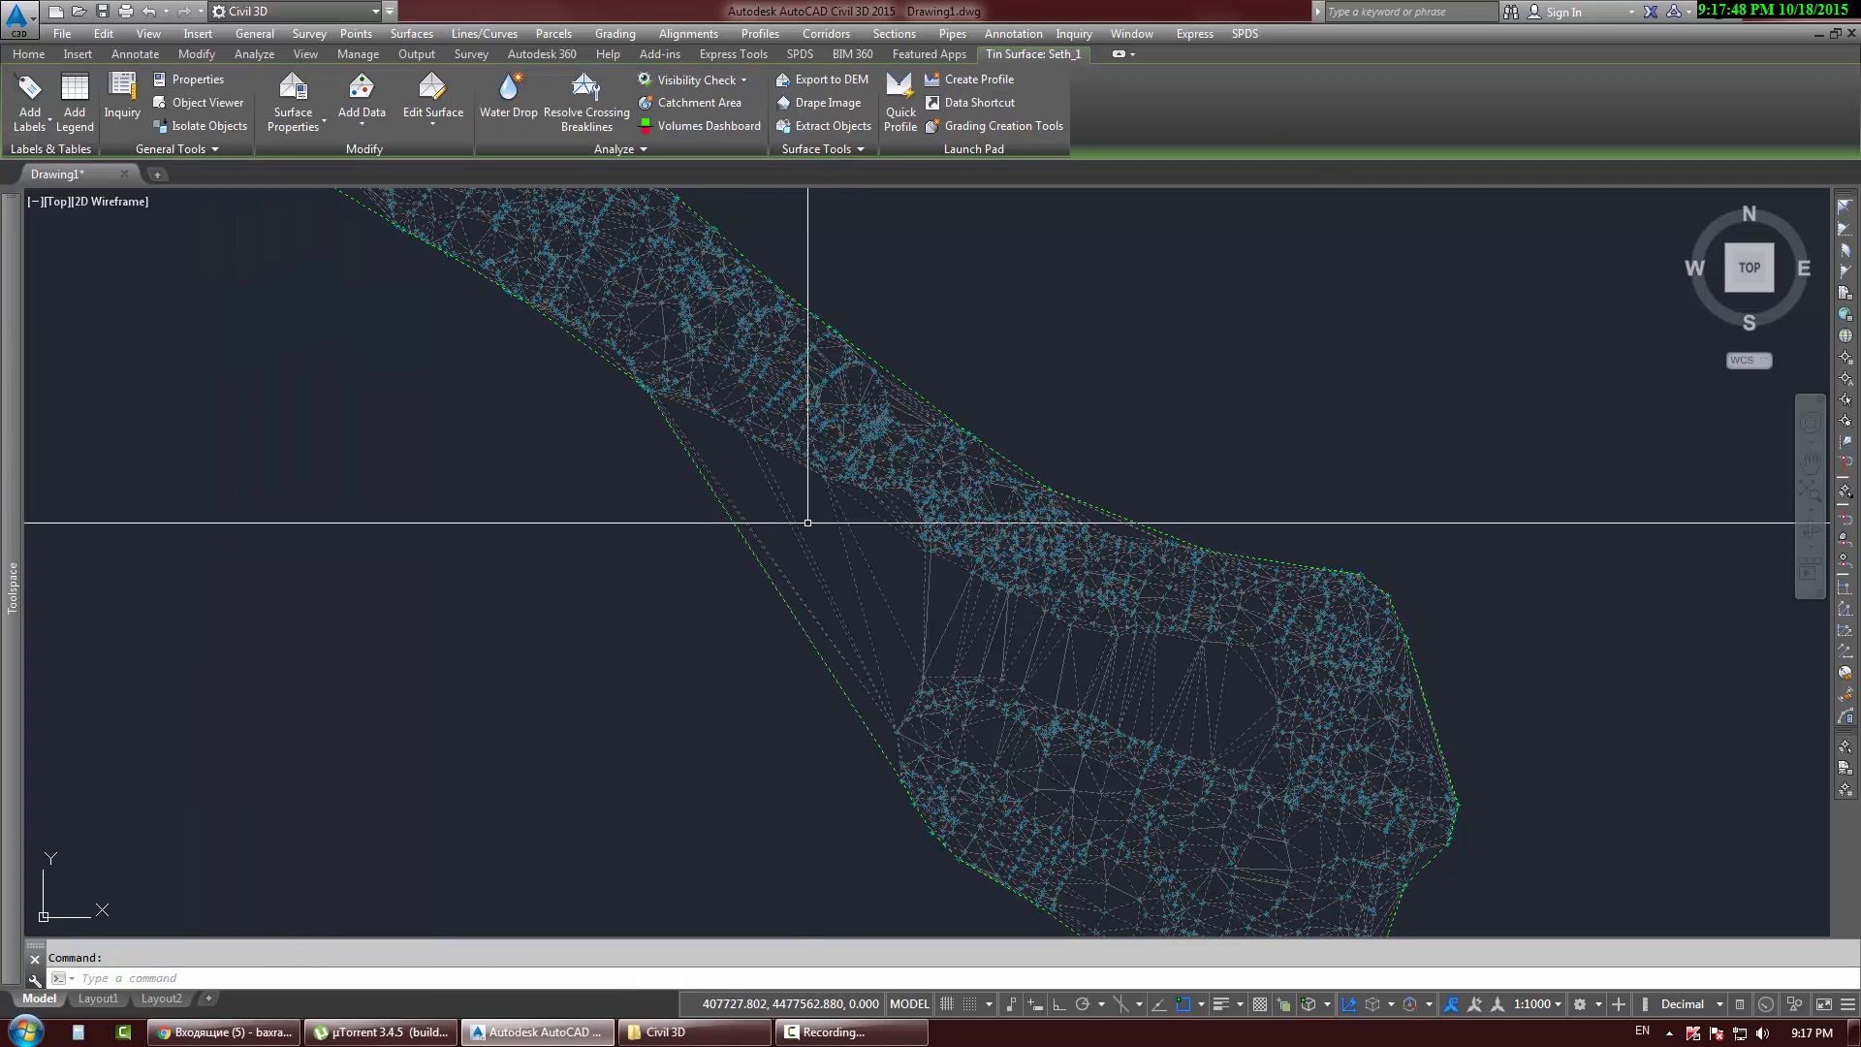
left_click(303, 134)
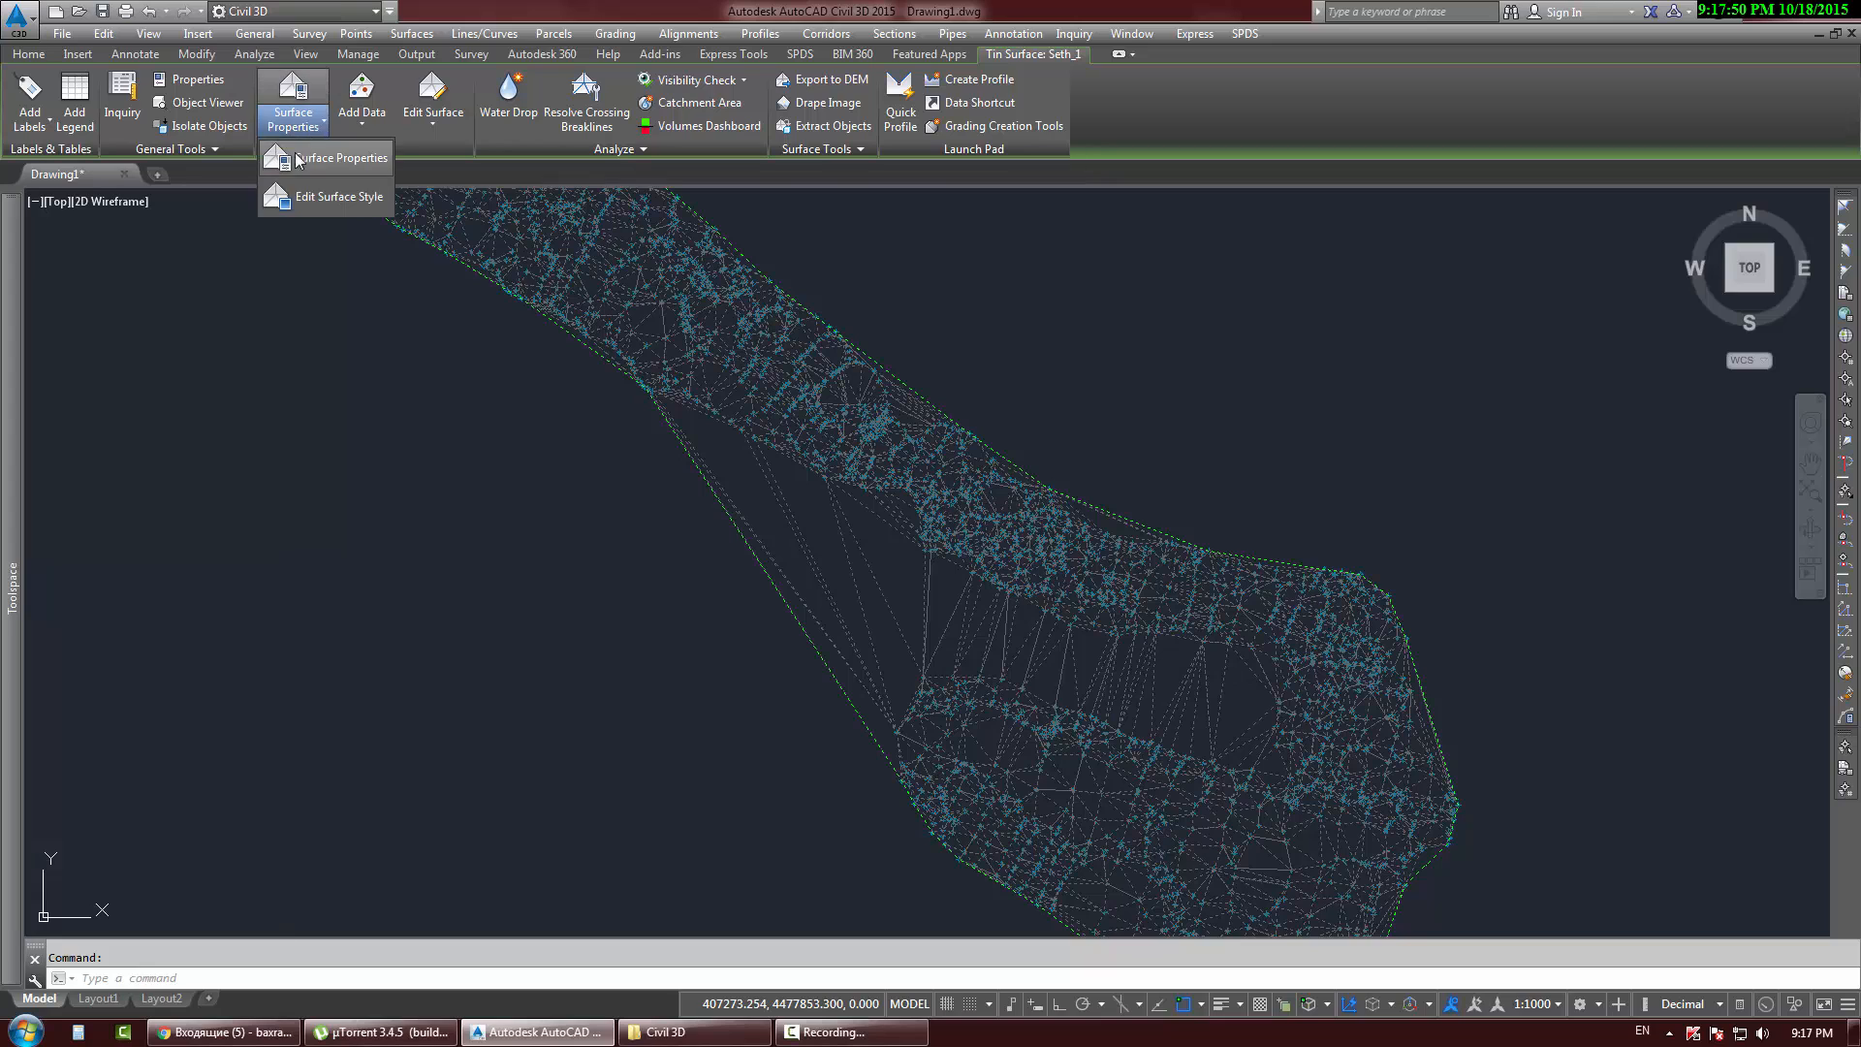
left_click(291, 130)
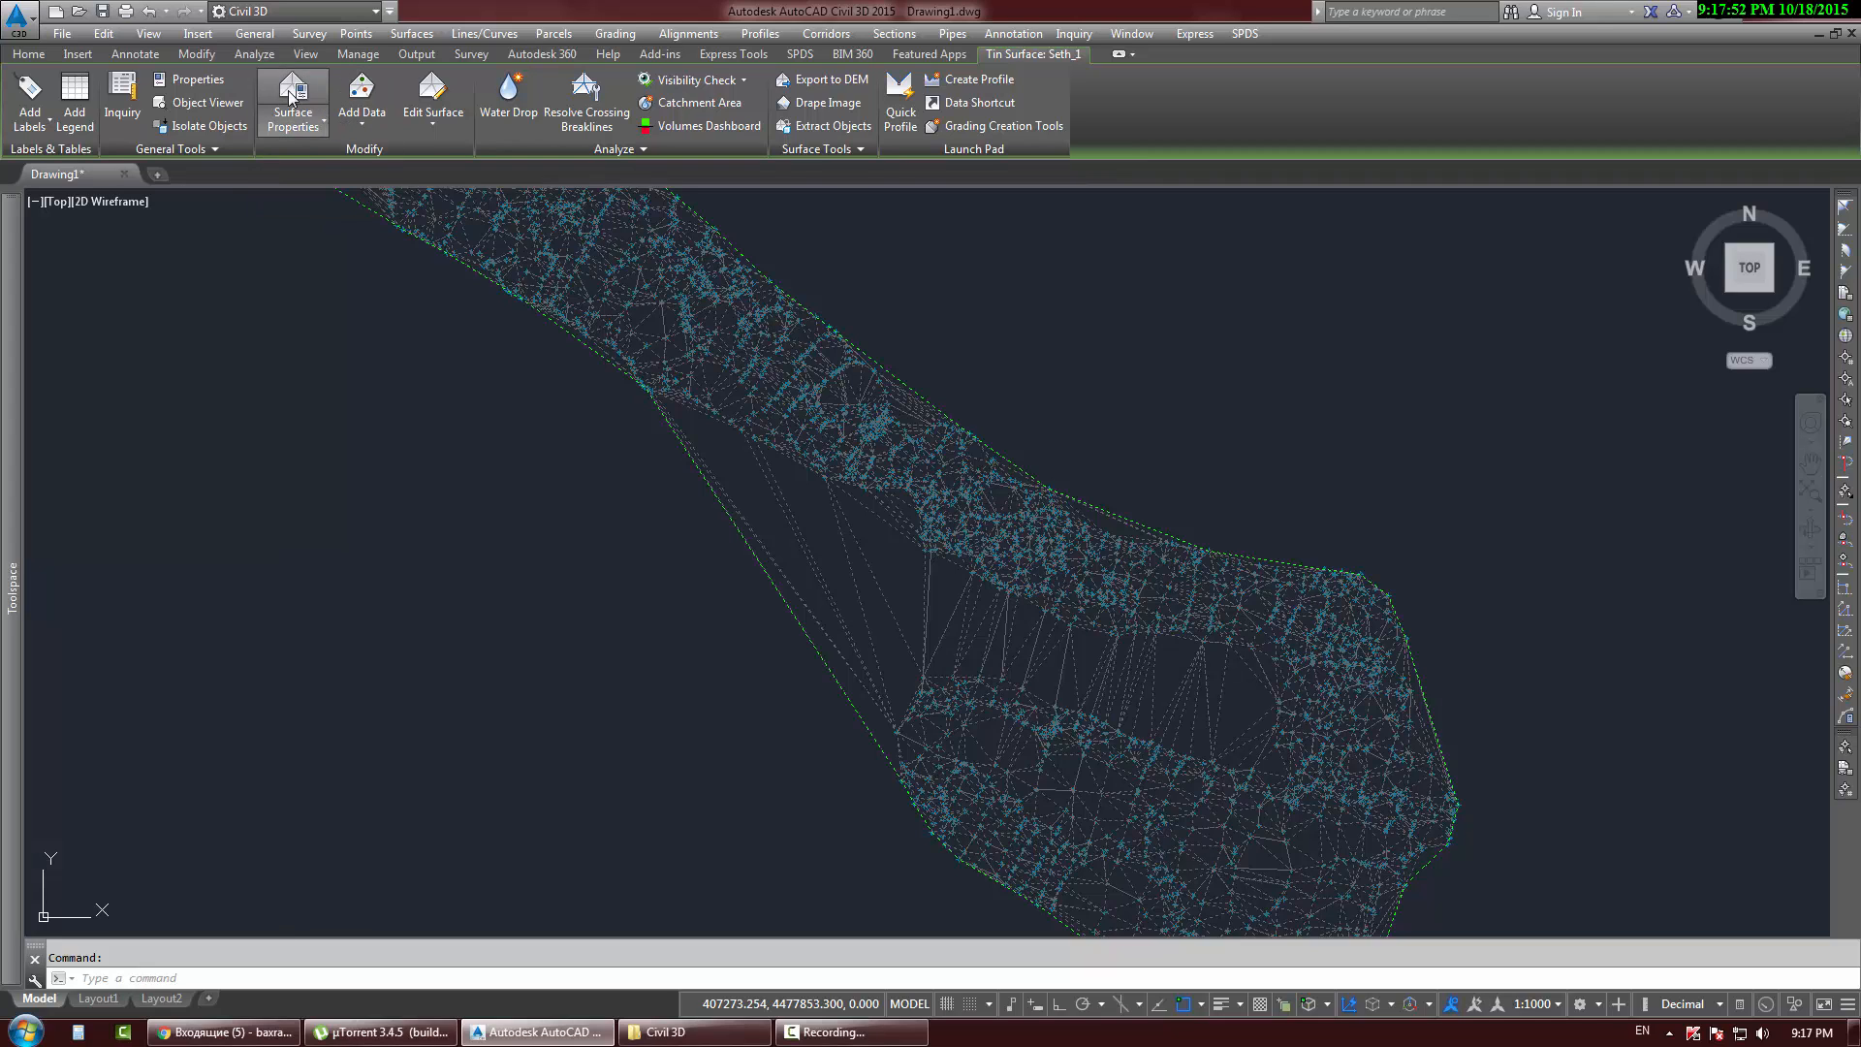
key("Escape")
left_click(707, 471)
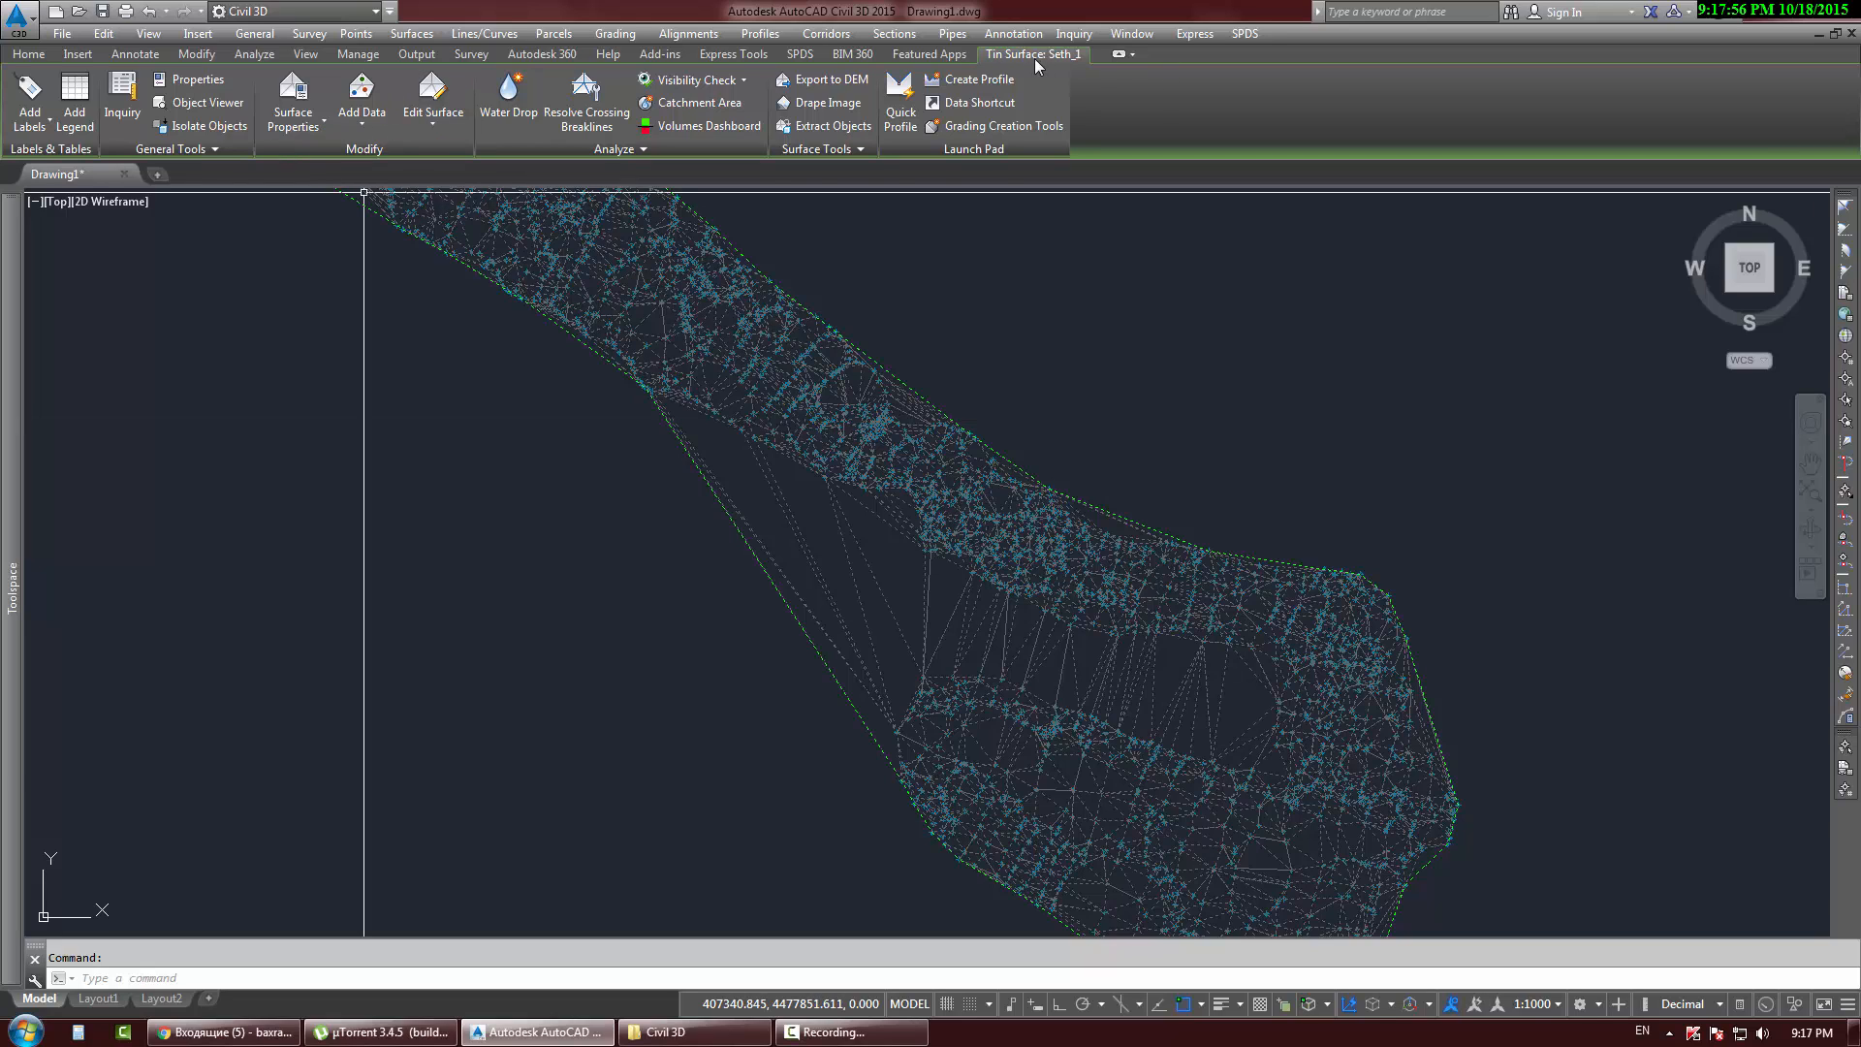
left_click_drag(1079, 72, 1106, 75)
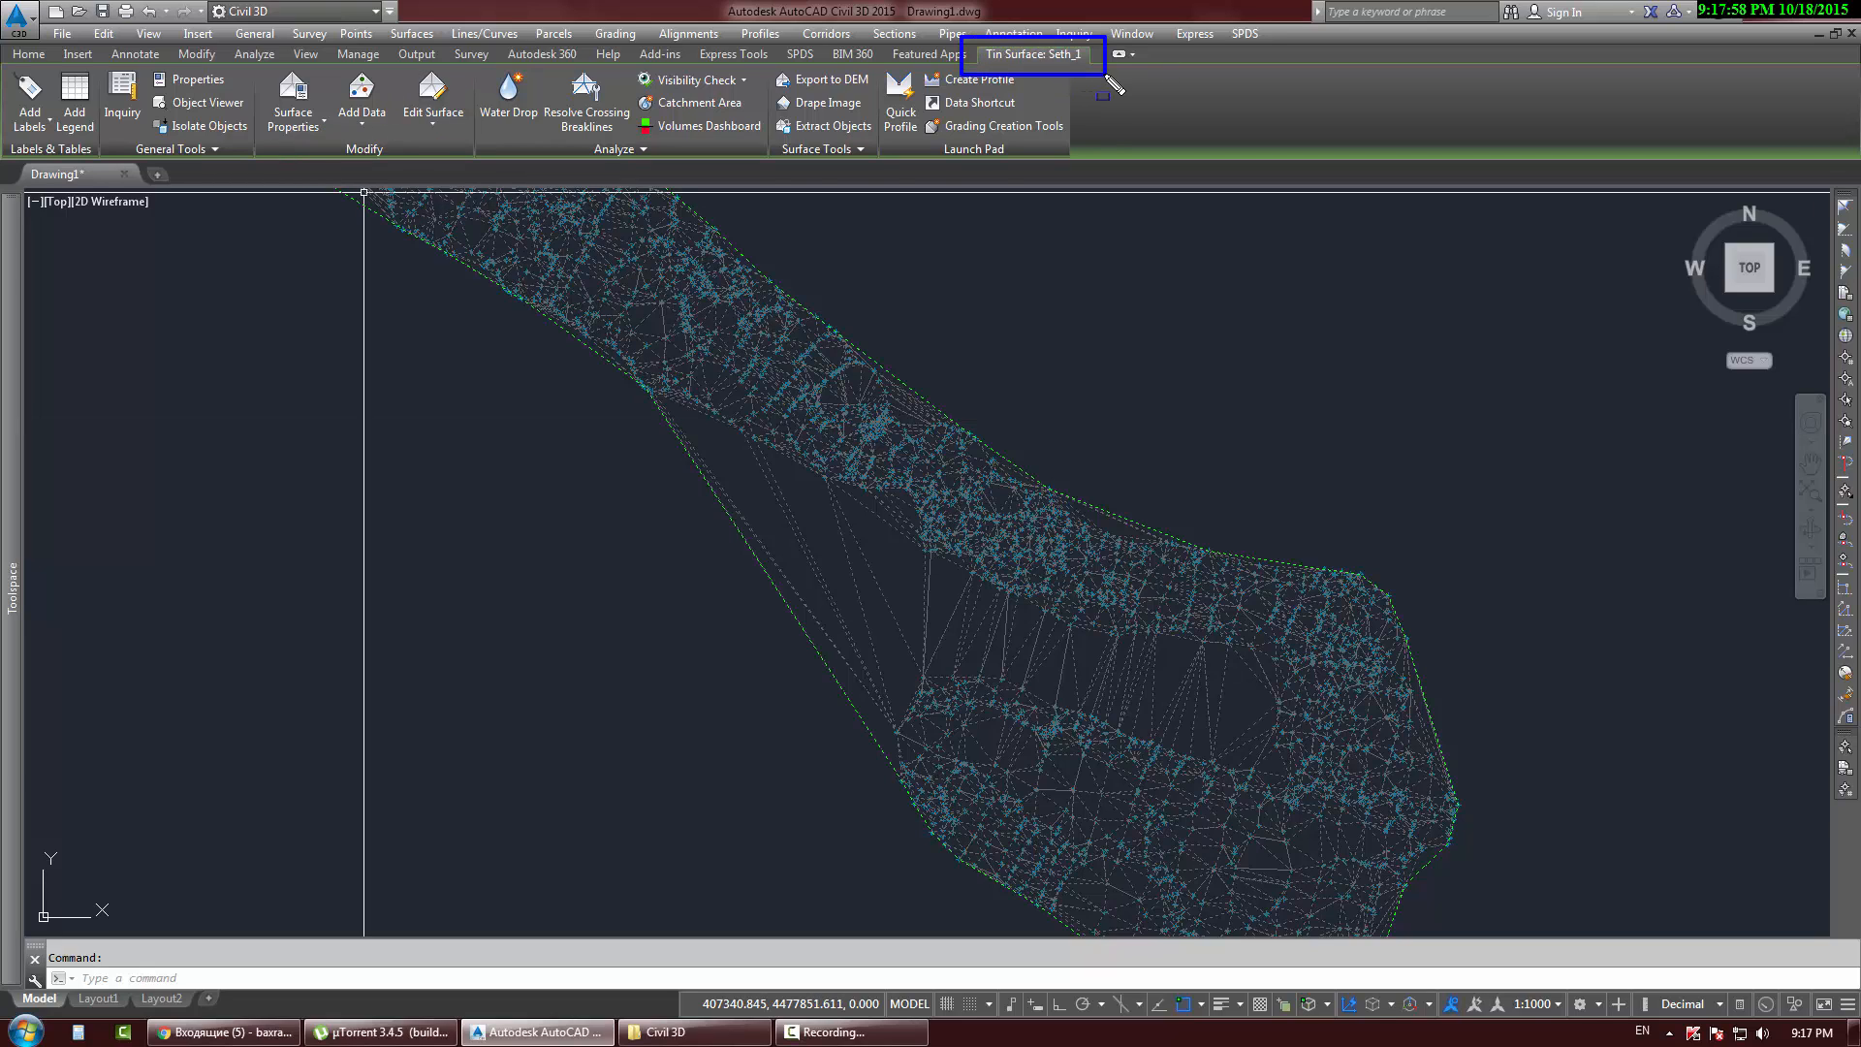
left_click(296, 128)
left_click(320, 199)
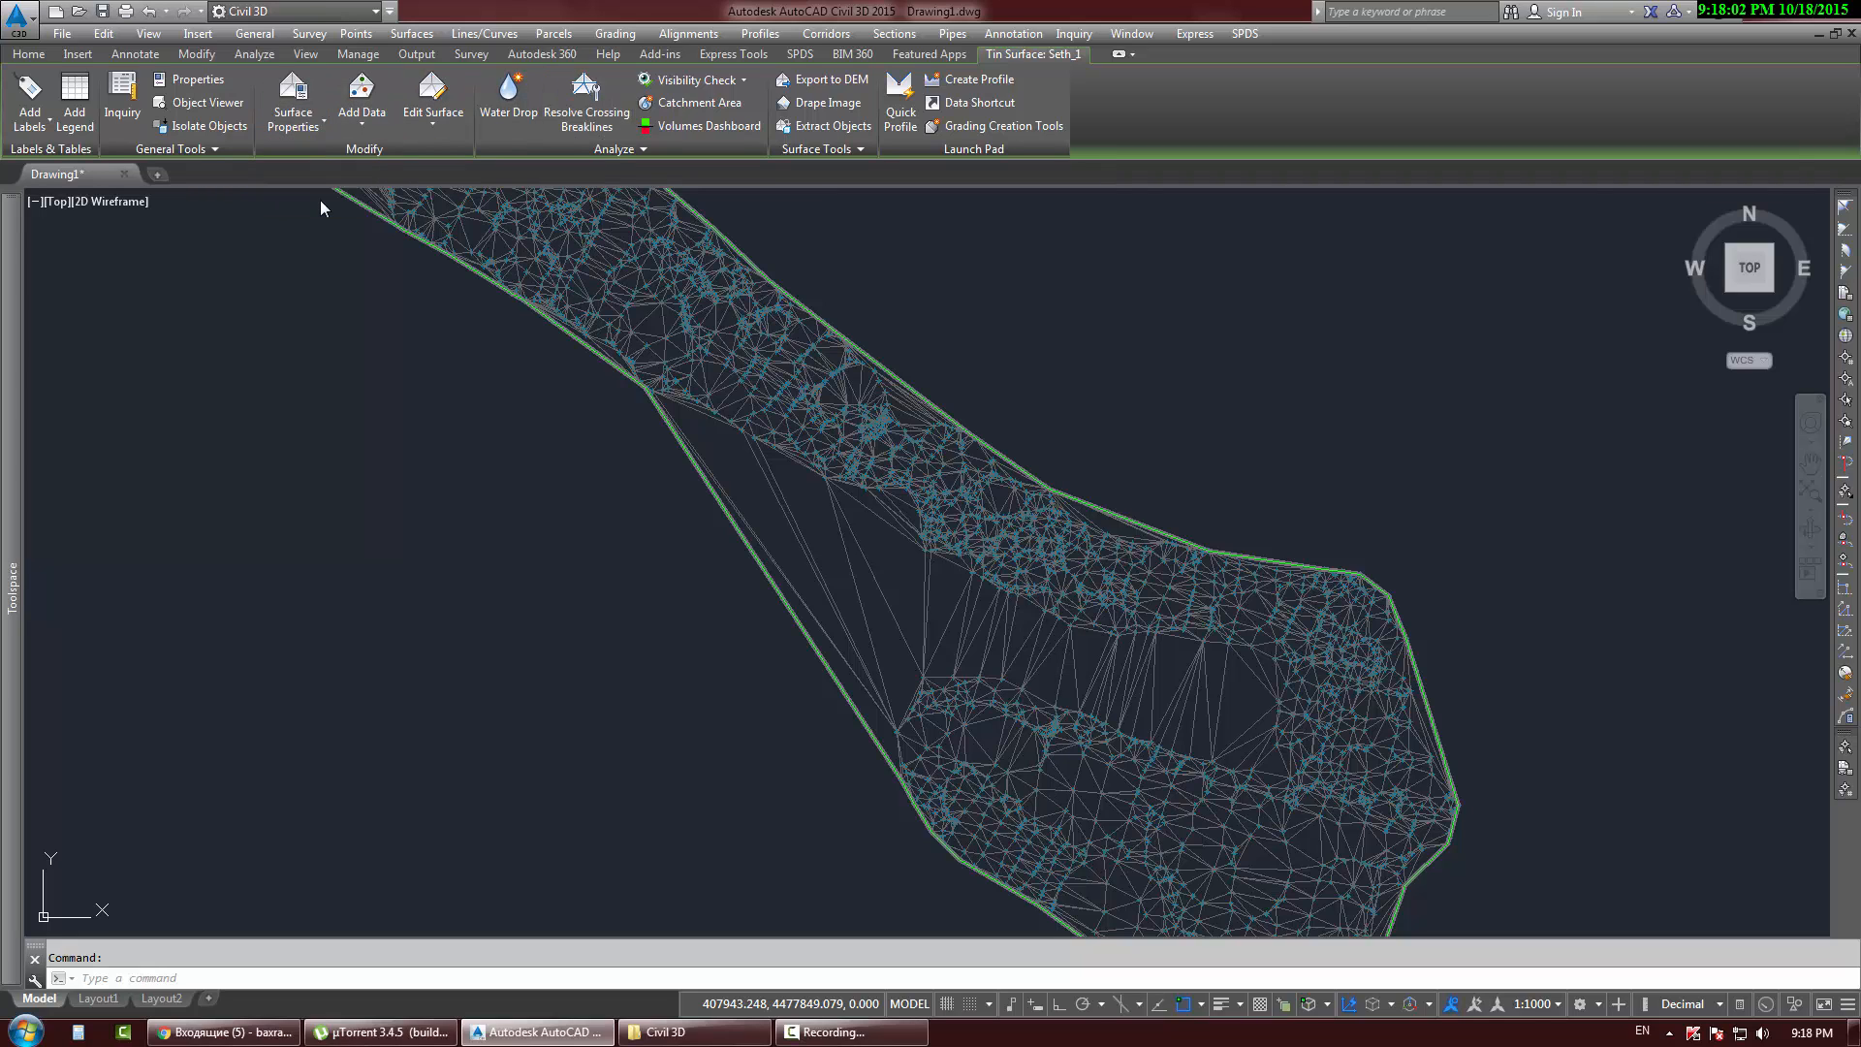
left_click_drag(1349, 177, 1355, 306)
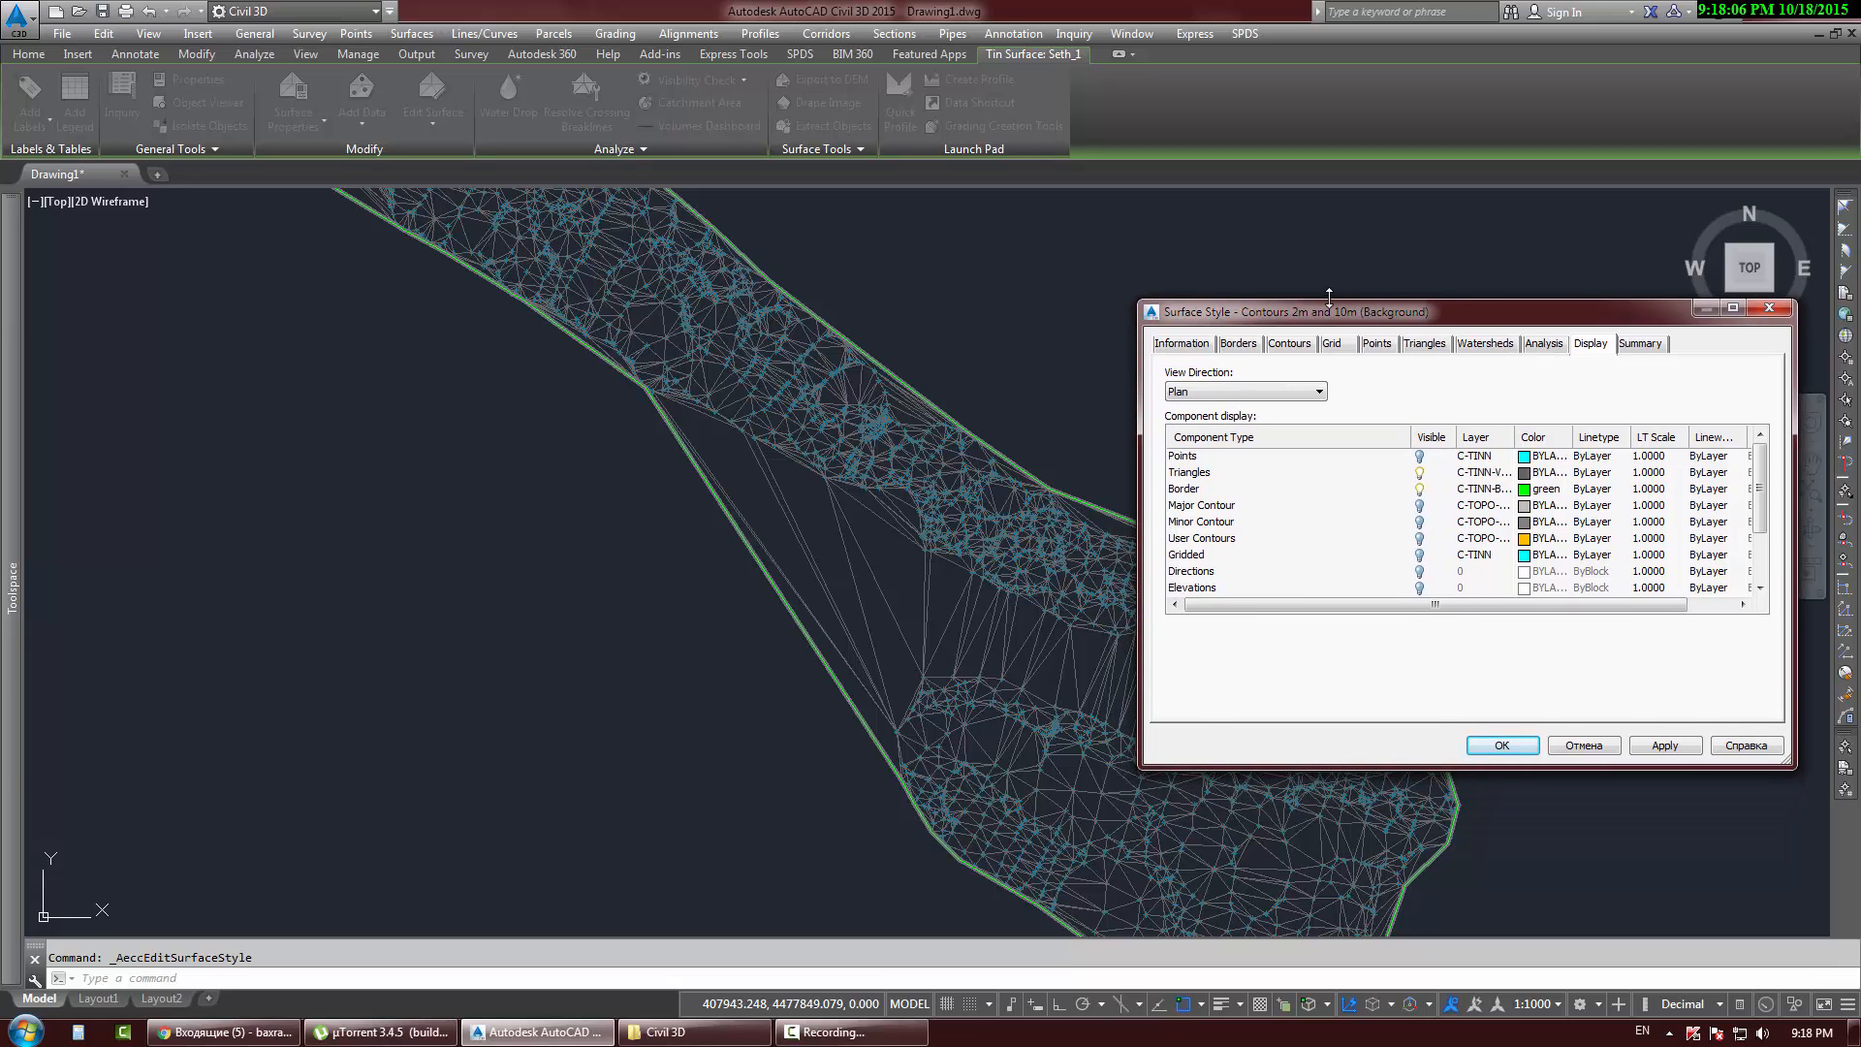
Step: Hide the Triangles component in the style's plan display and apply, and turn its visibility back on
left_click(1420, 473)
left_click(1680, 750)
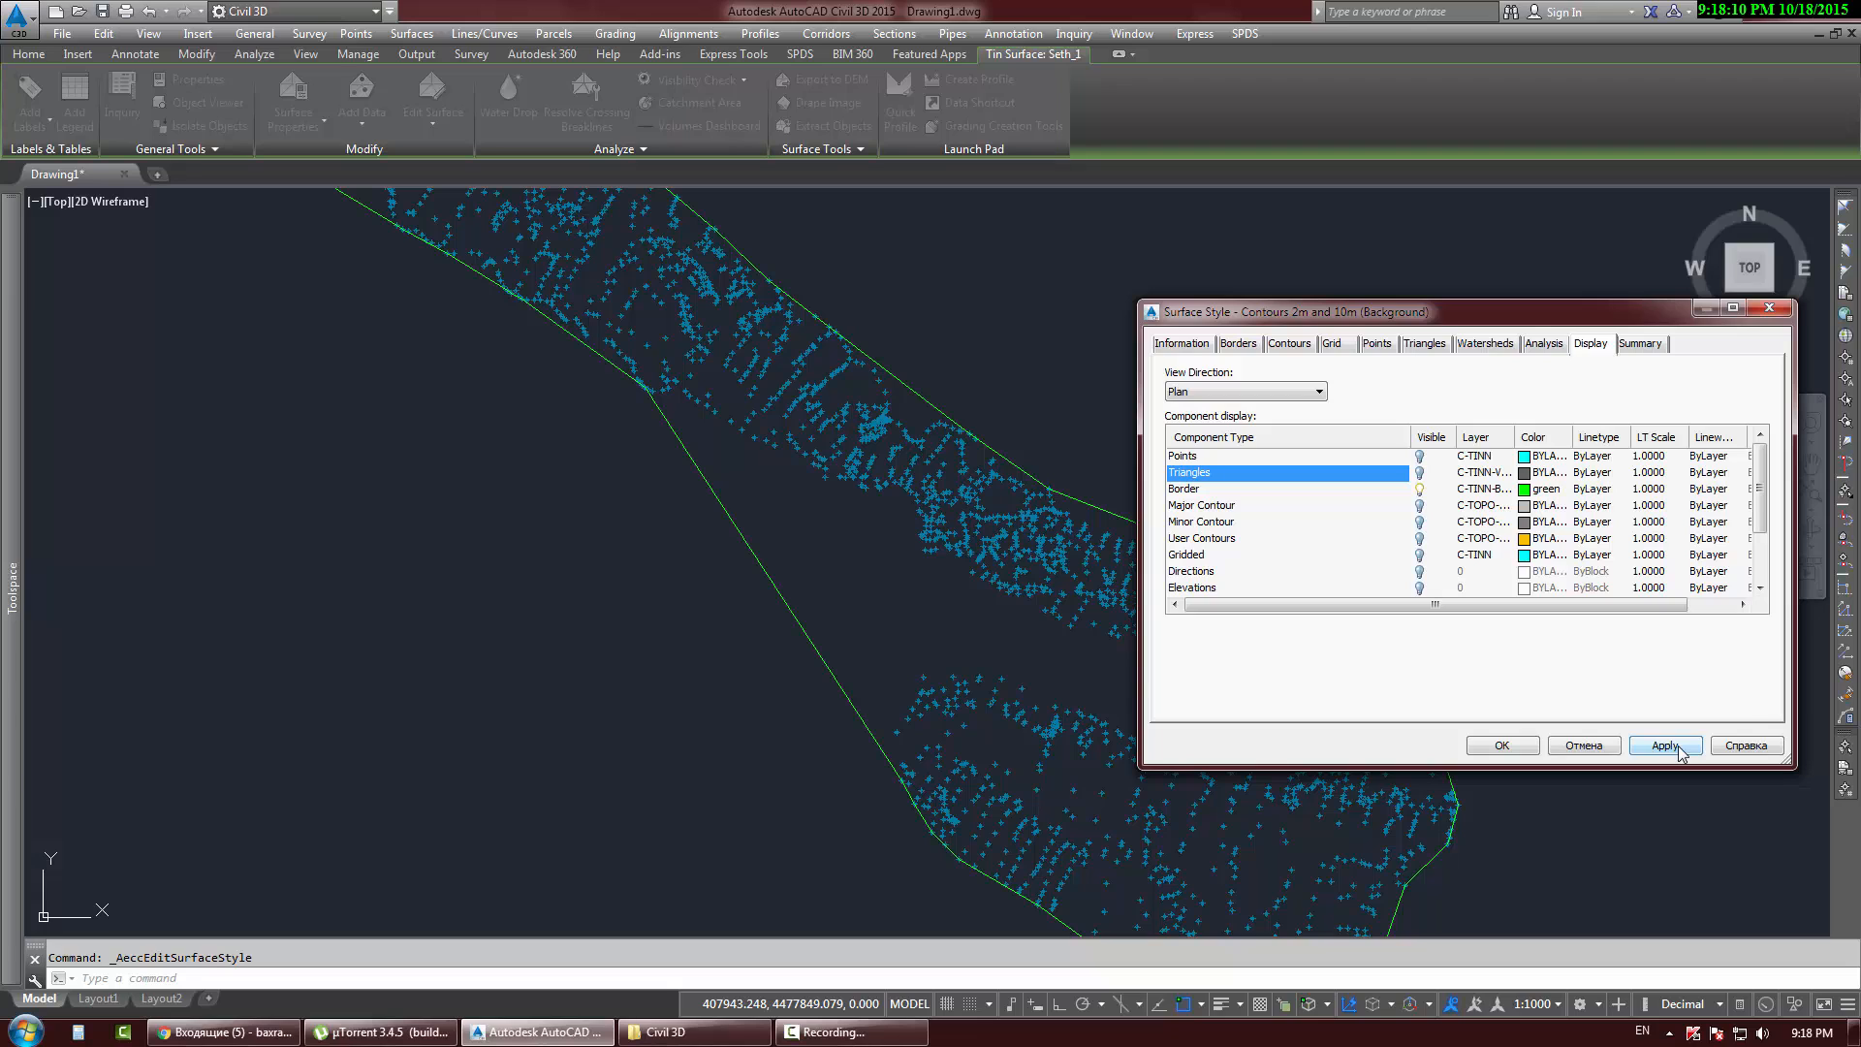
left_click(1421, 474)
left_click(1650, 743)
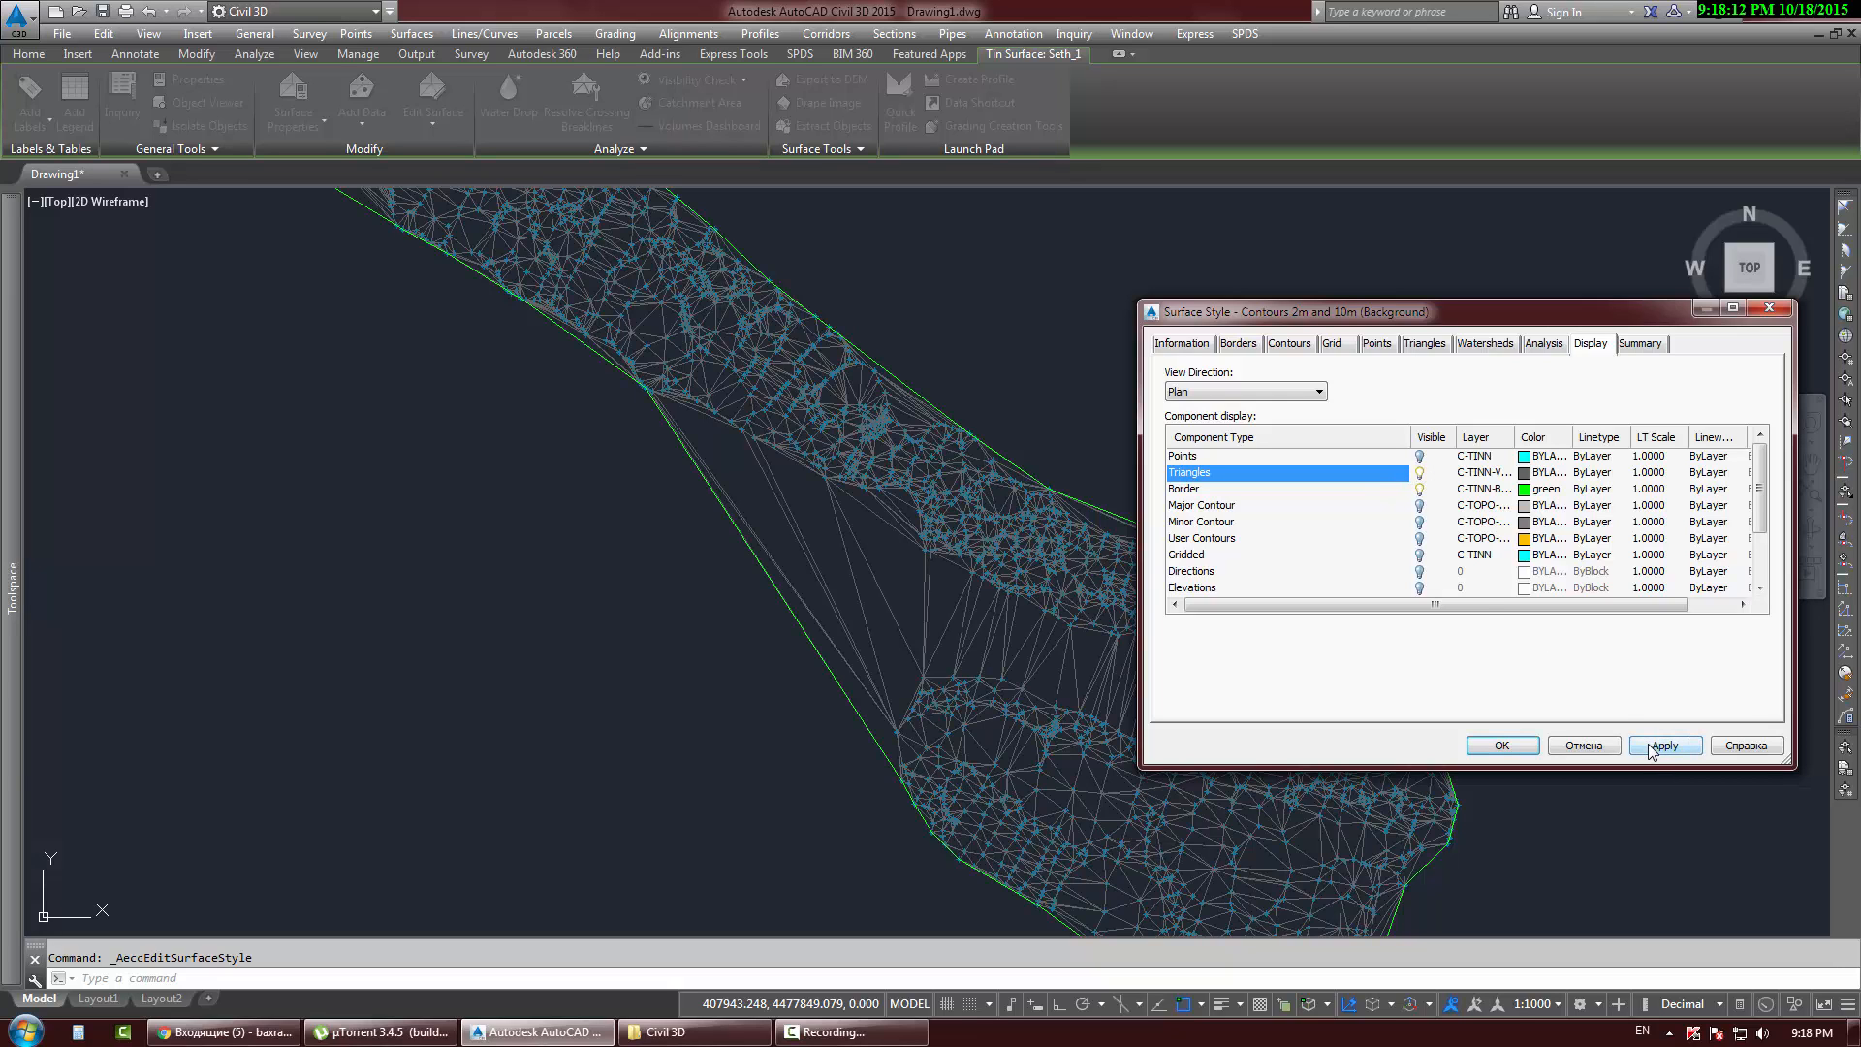
Step: Turn off the Border component's visibility in the plan display and apply, and restore it
left_click(1418, 490)
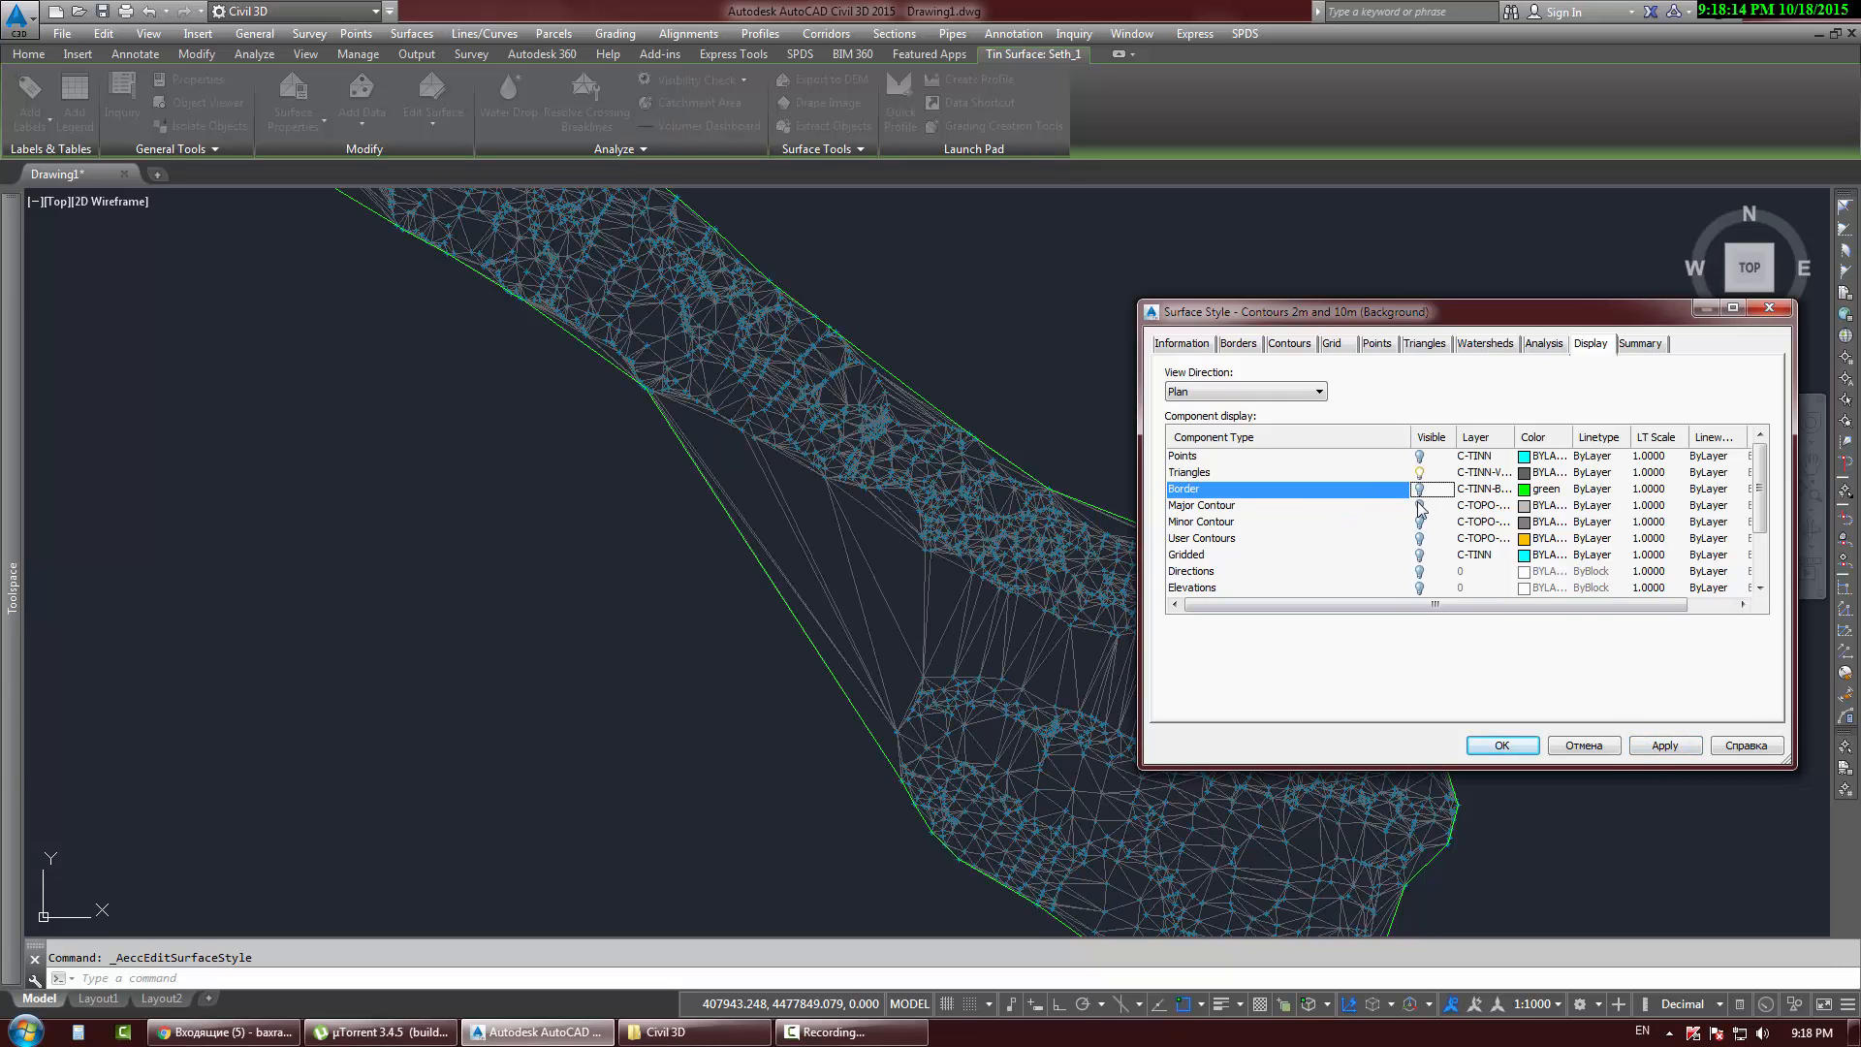
left_click(1653, 746)
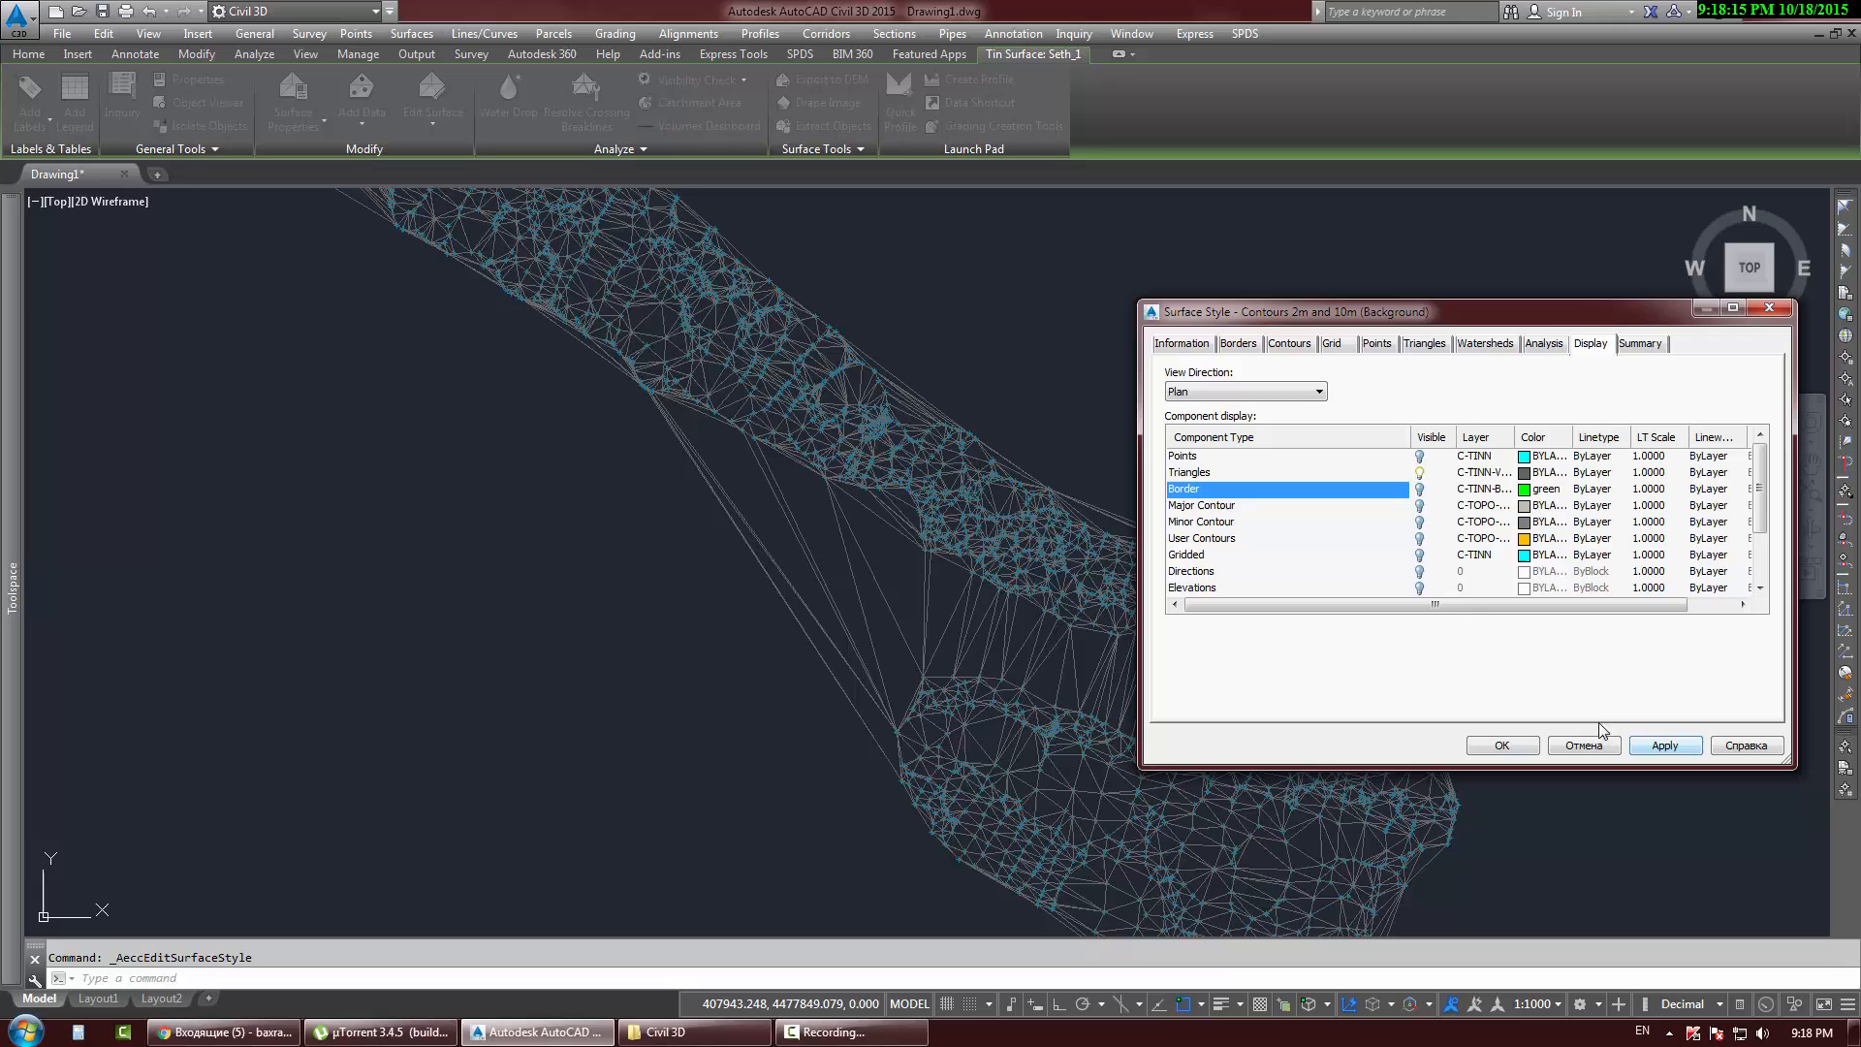
left_click(1643, 745)
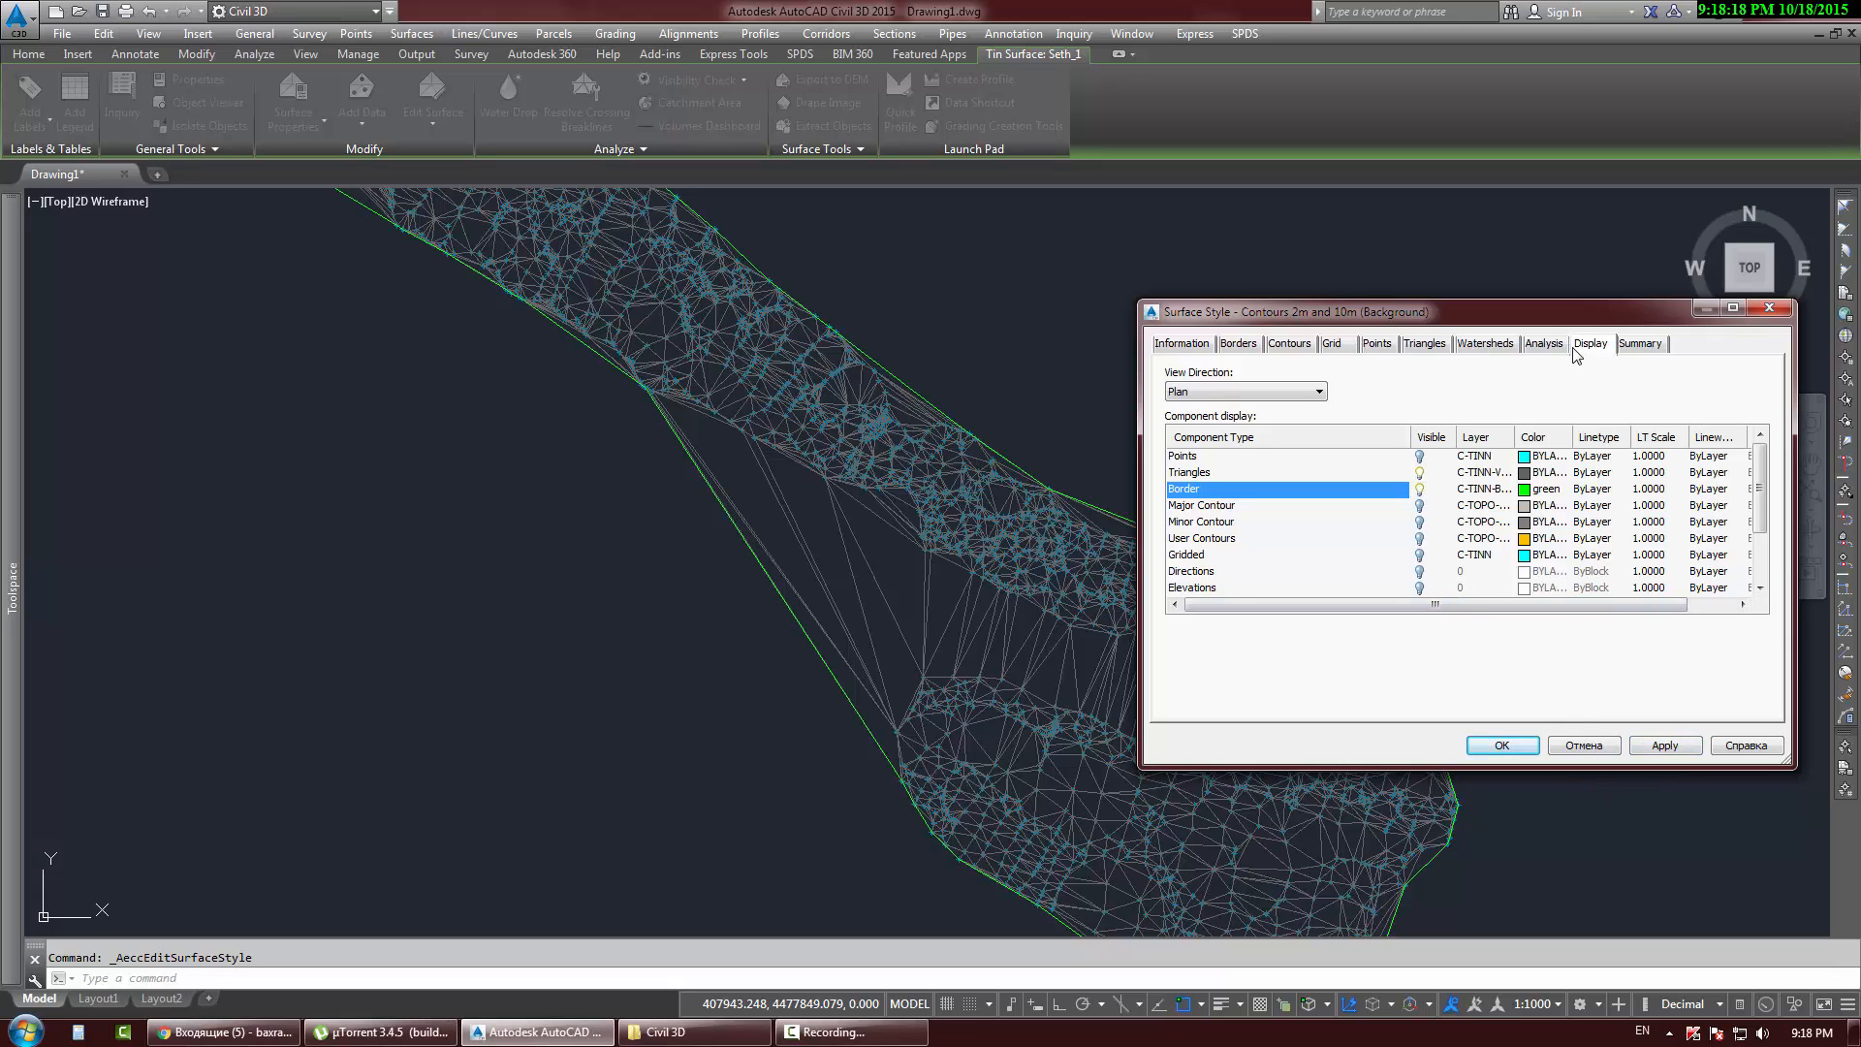
Step: Set the Border component's color to red in the style's plan display
left_click(1537, 490)
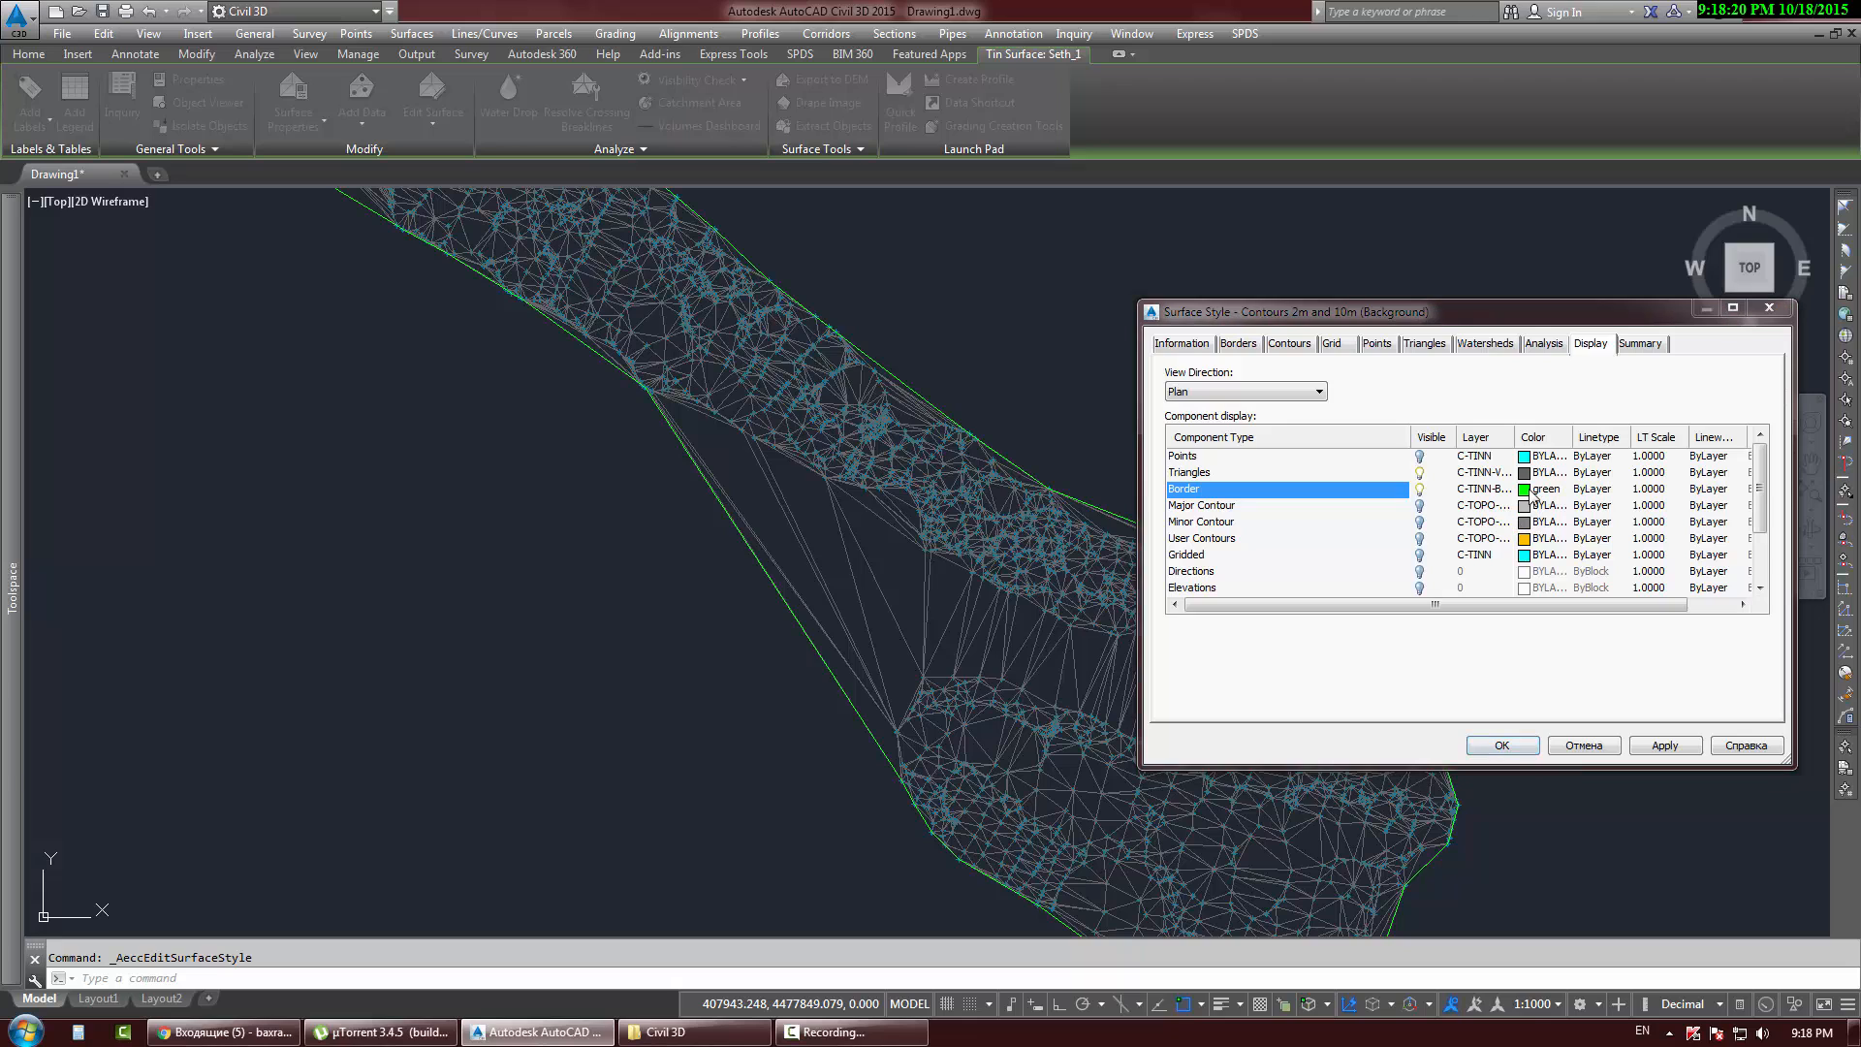
left_click(780, 560)
left_click(906, 669)
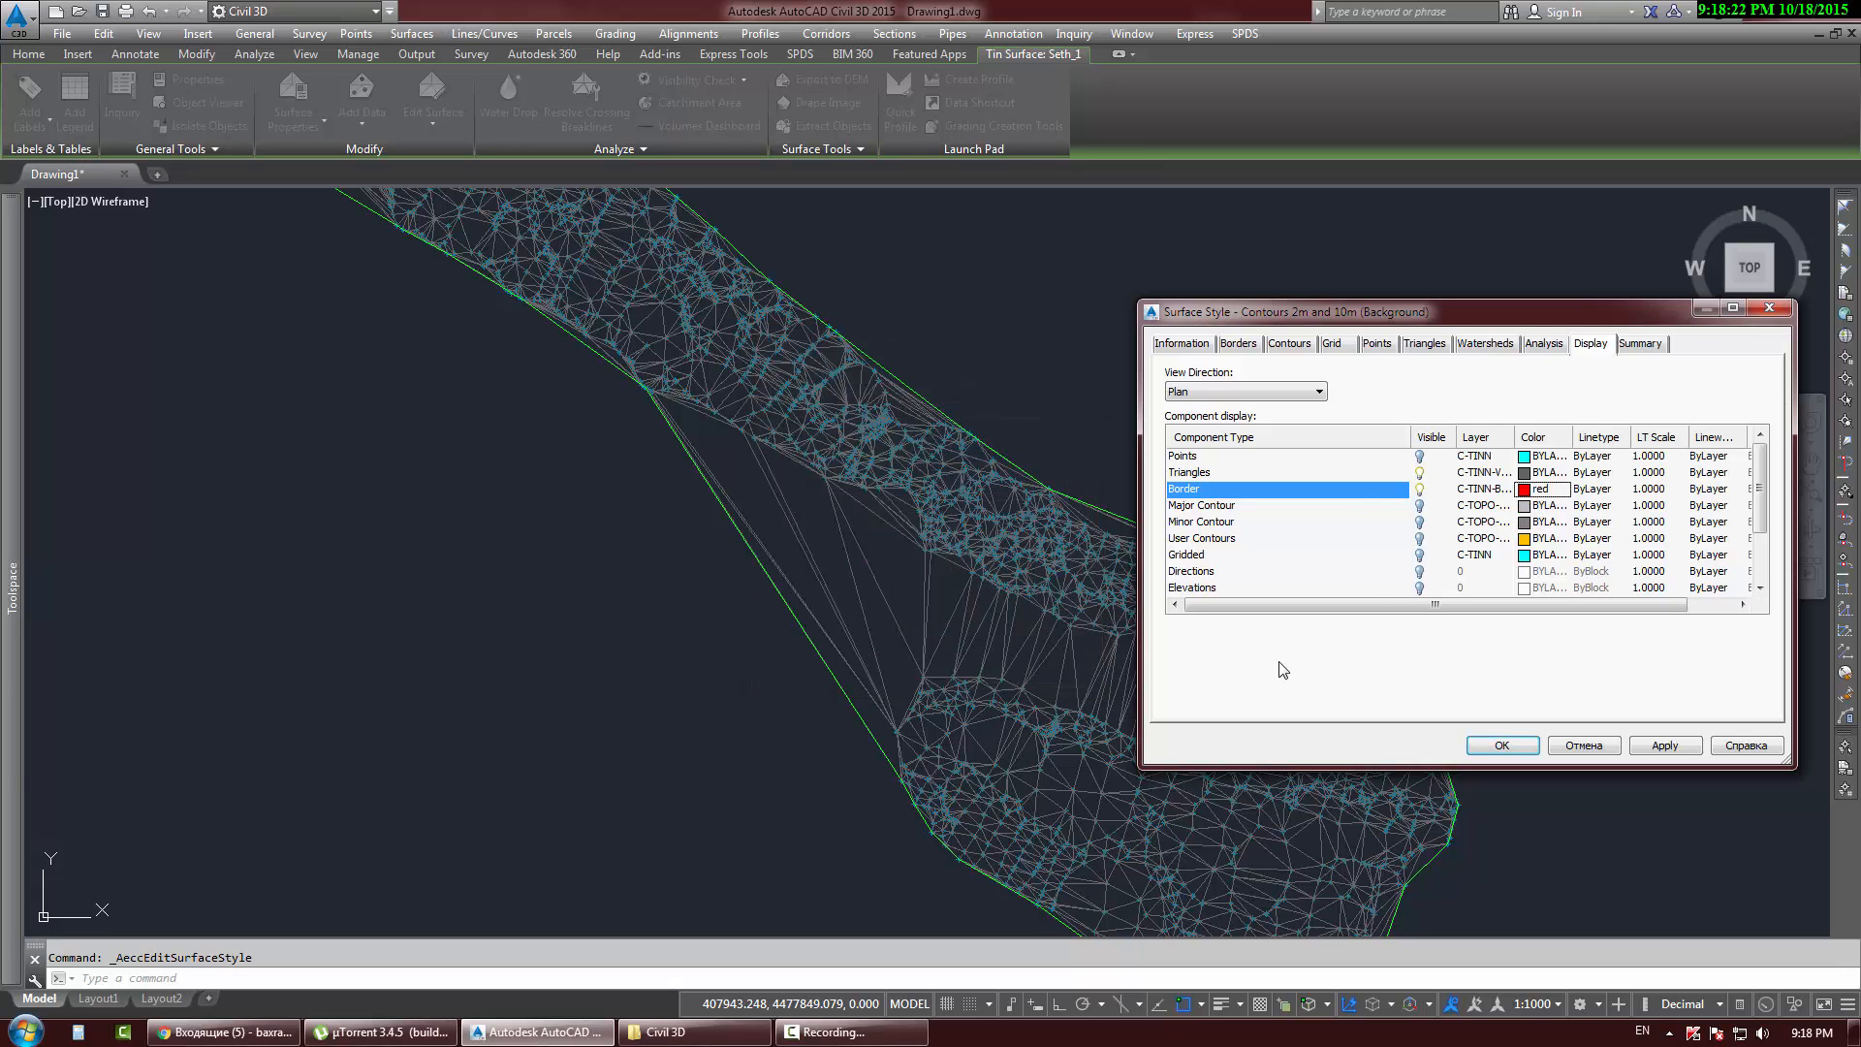
Step: Set the Triangles component's color to 112 in the style's plan display and apply it
left_click(1207, 474)
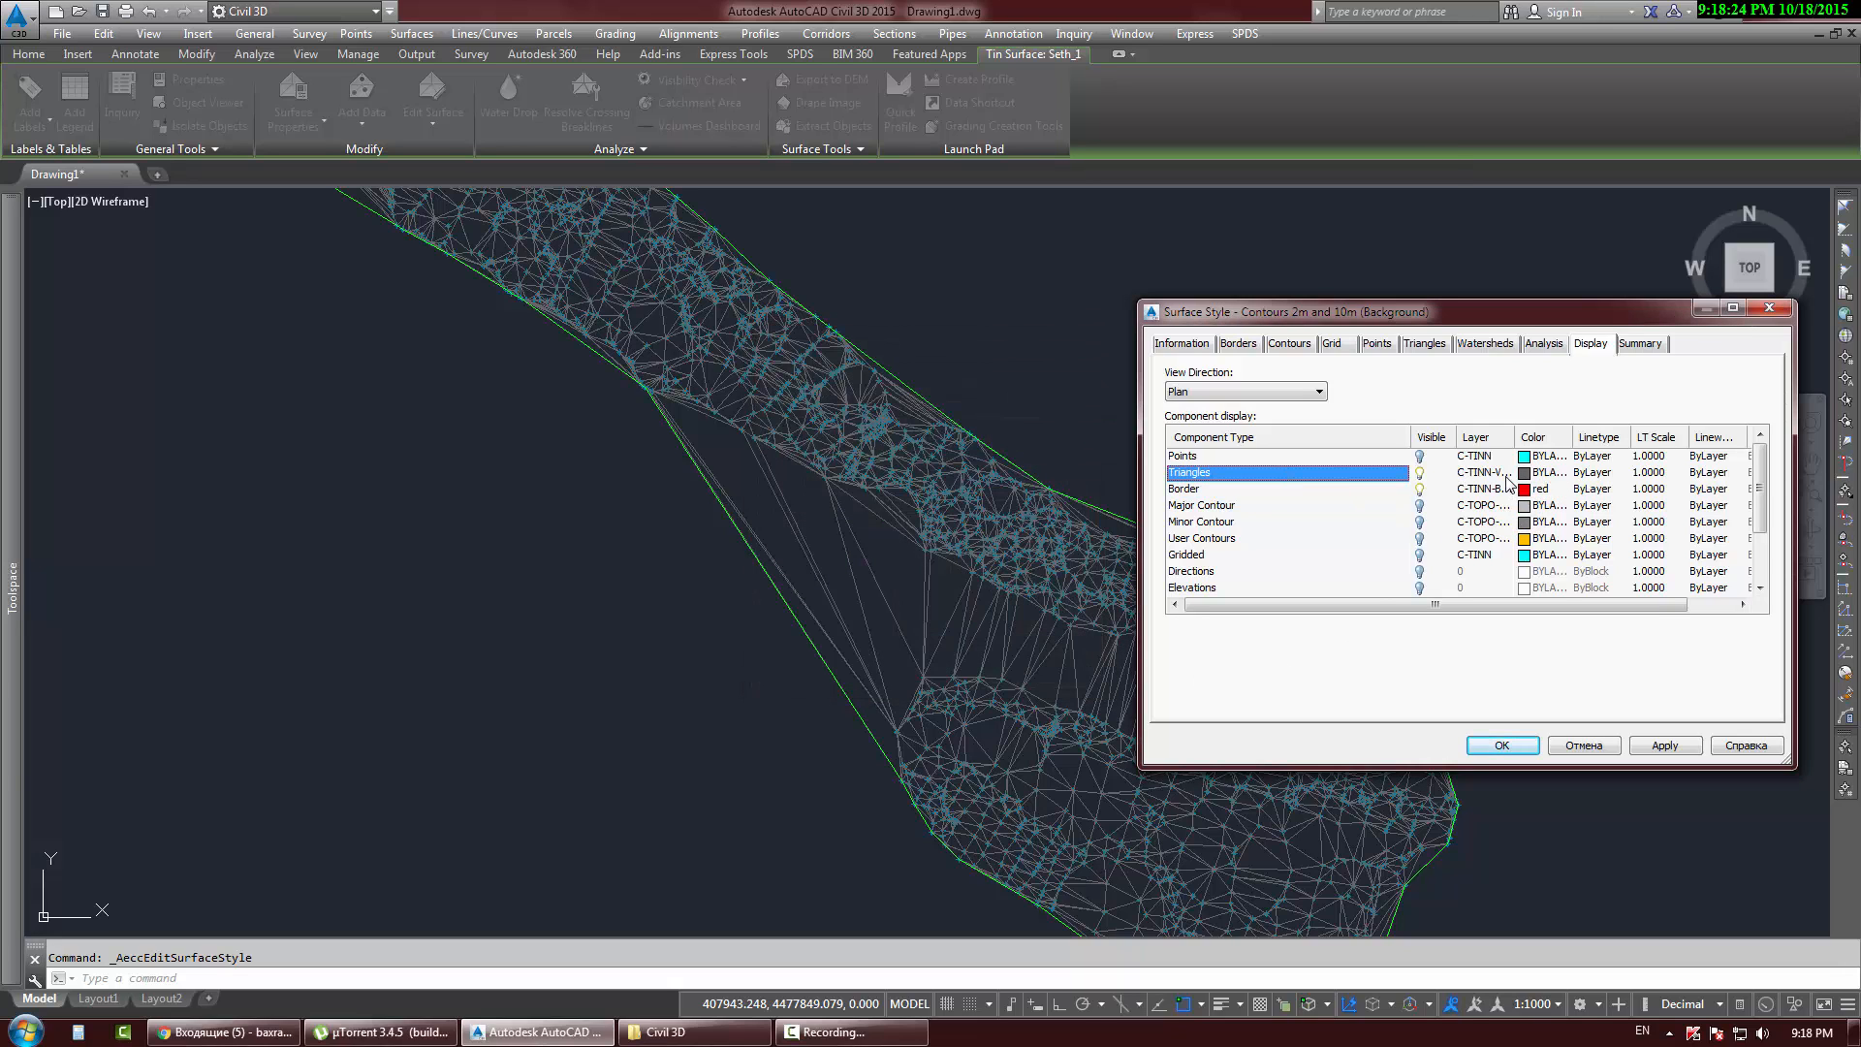
left_click(1535, 473)
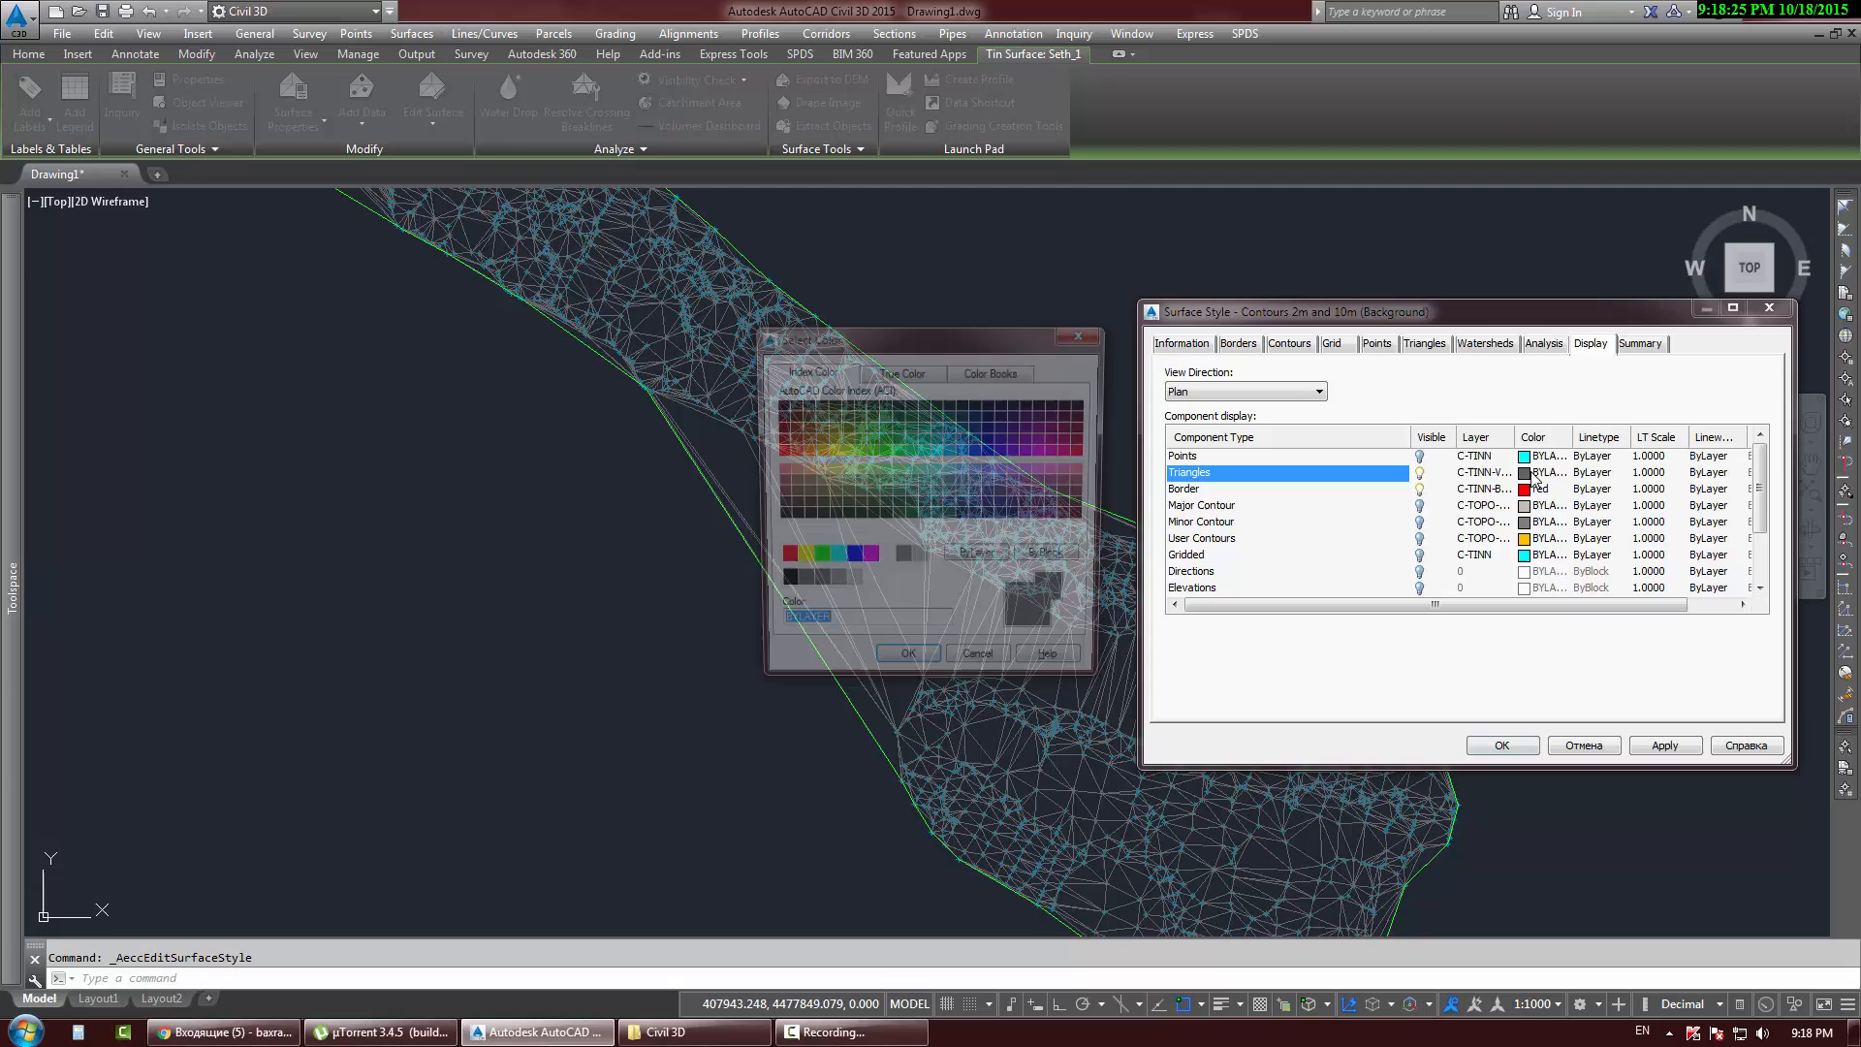
left_click(911, 441)
left_click(926, 671)
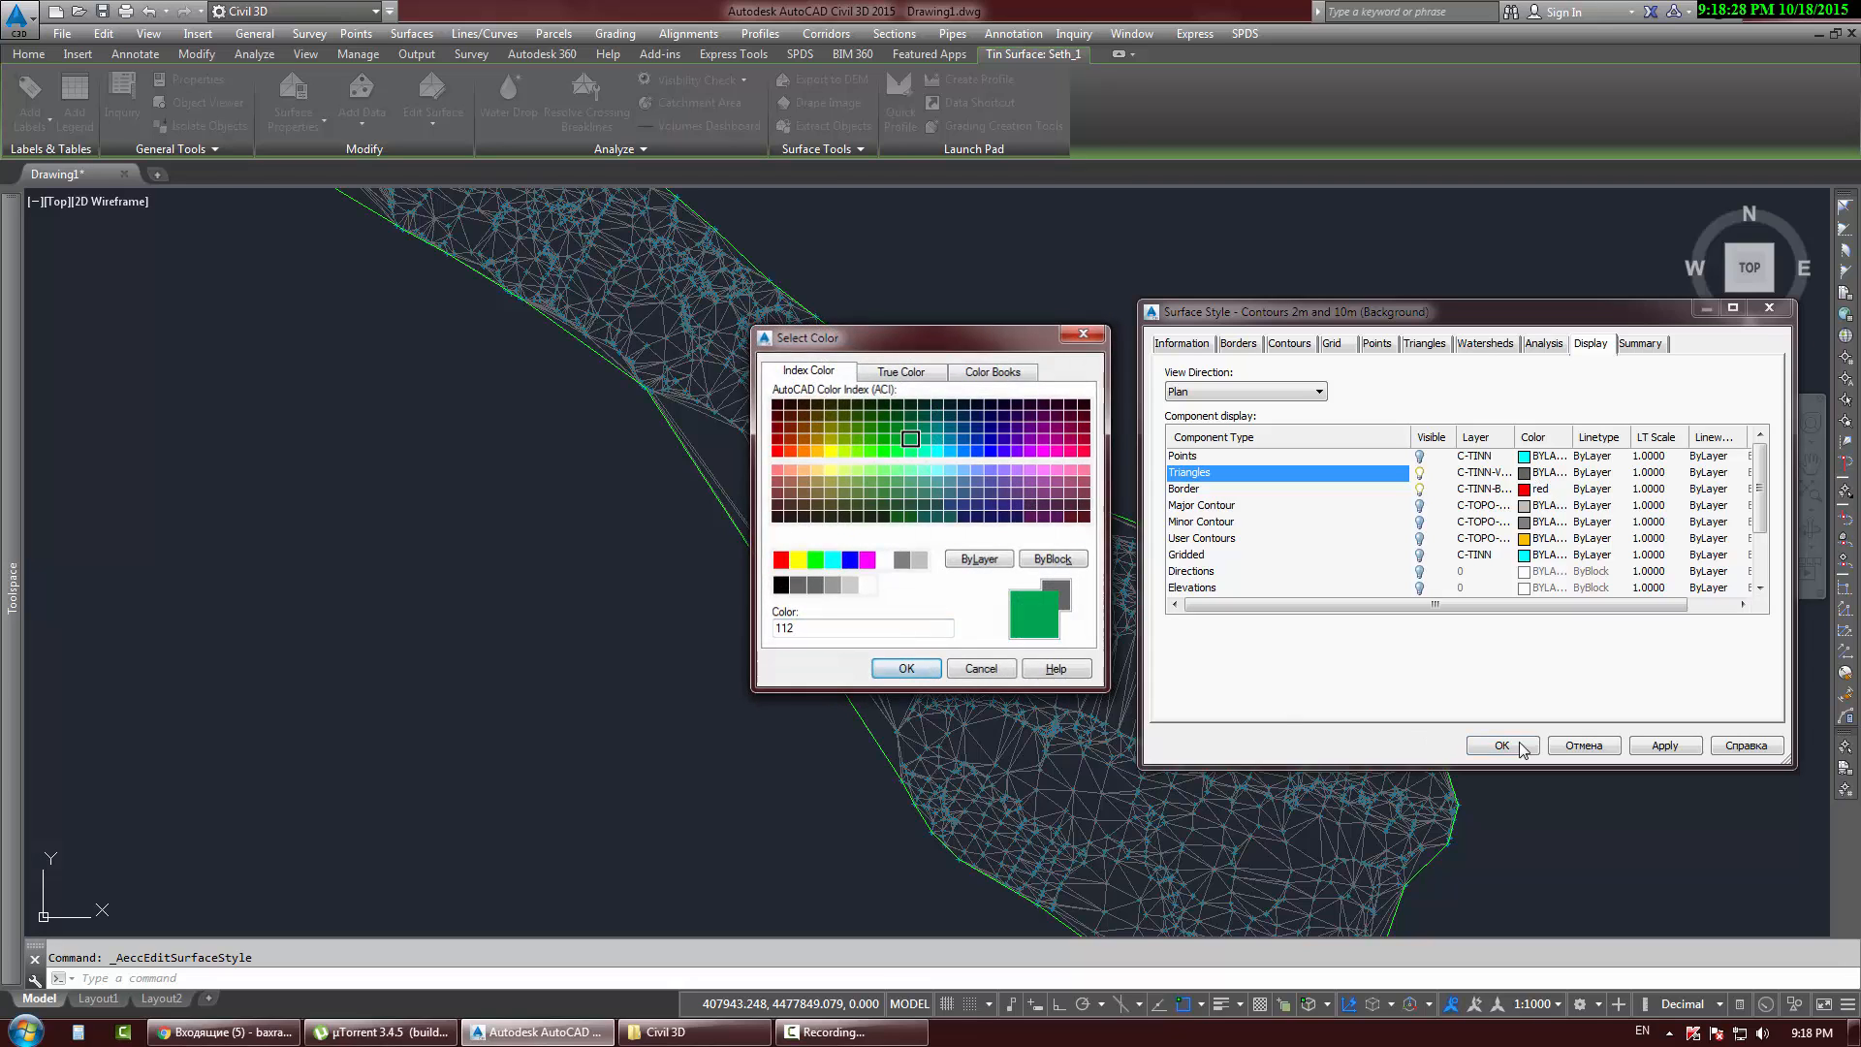
left_click(1665, 746)
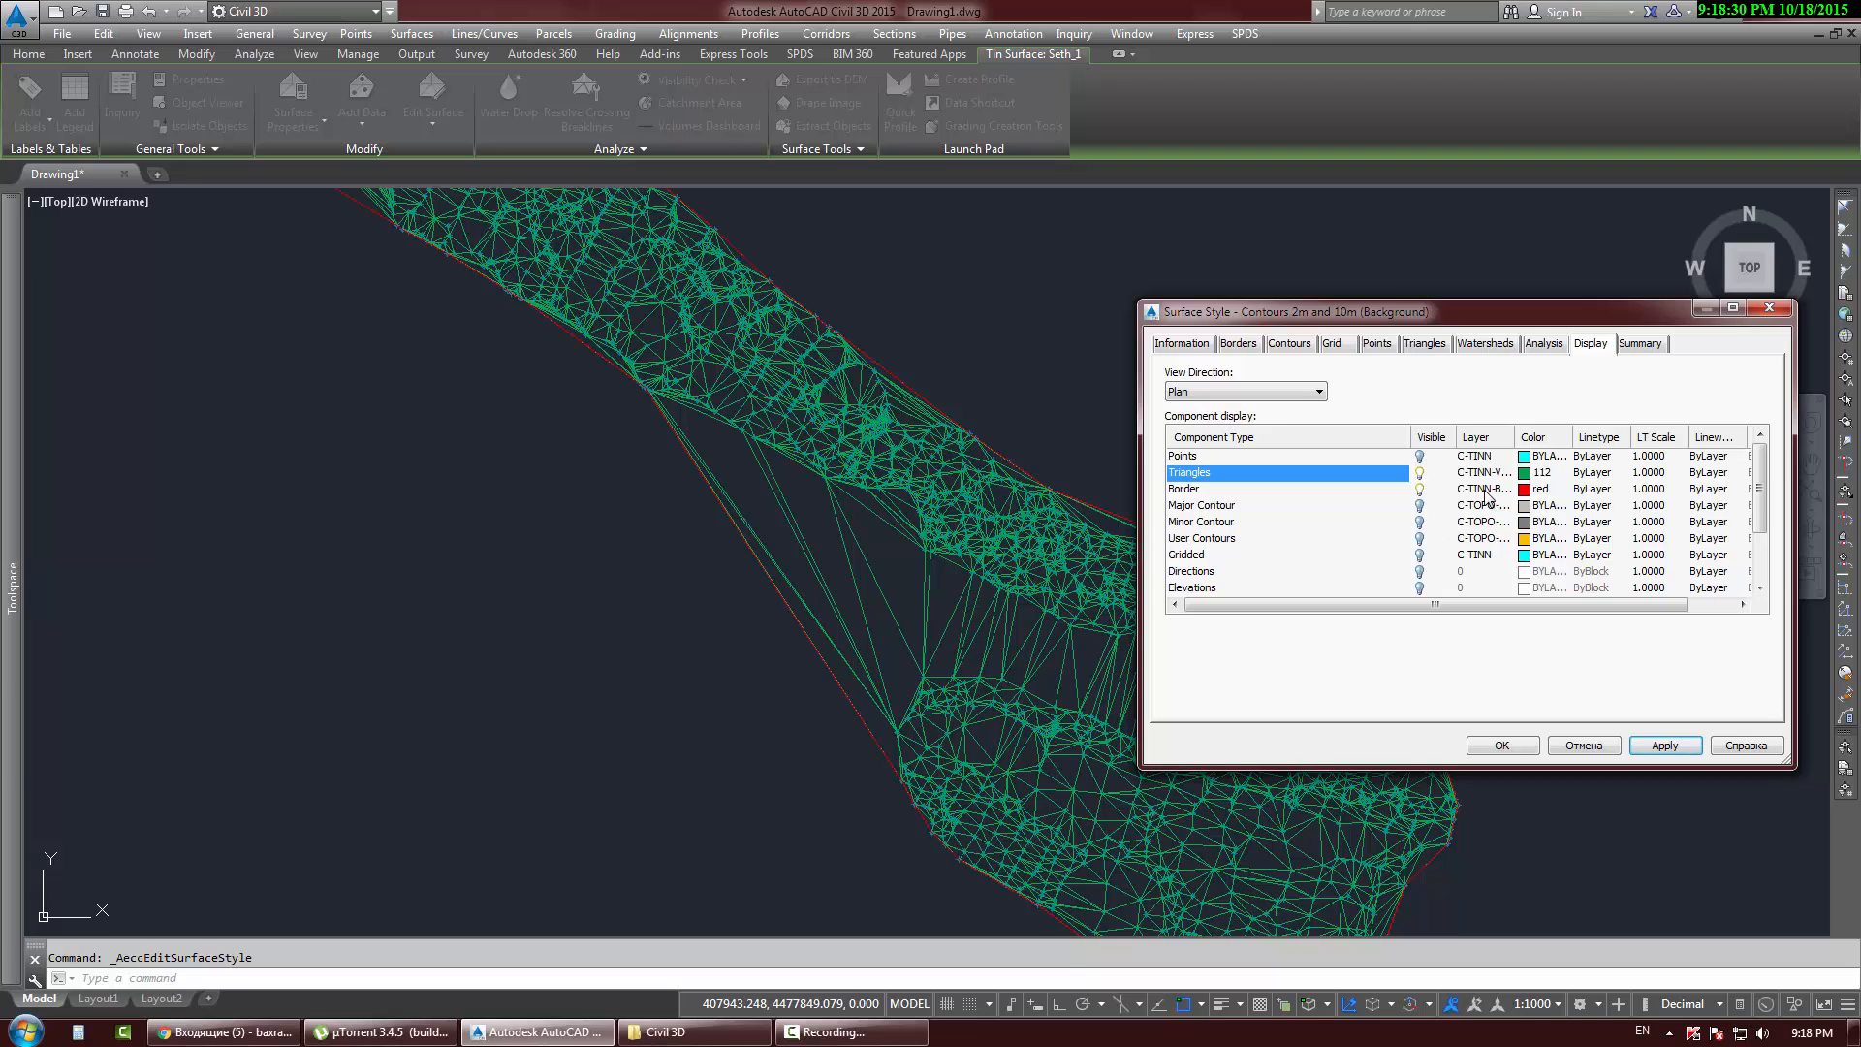
Step: Change the Triangles component's color to 207 and apply it to the surface style
left_click(1524, 472)
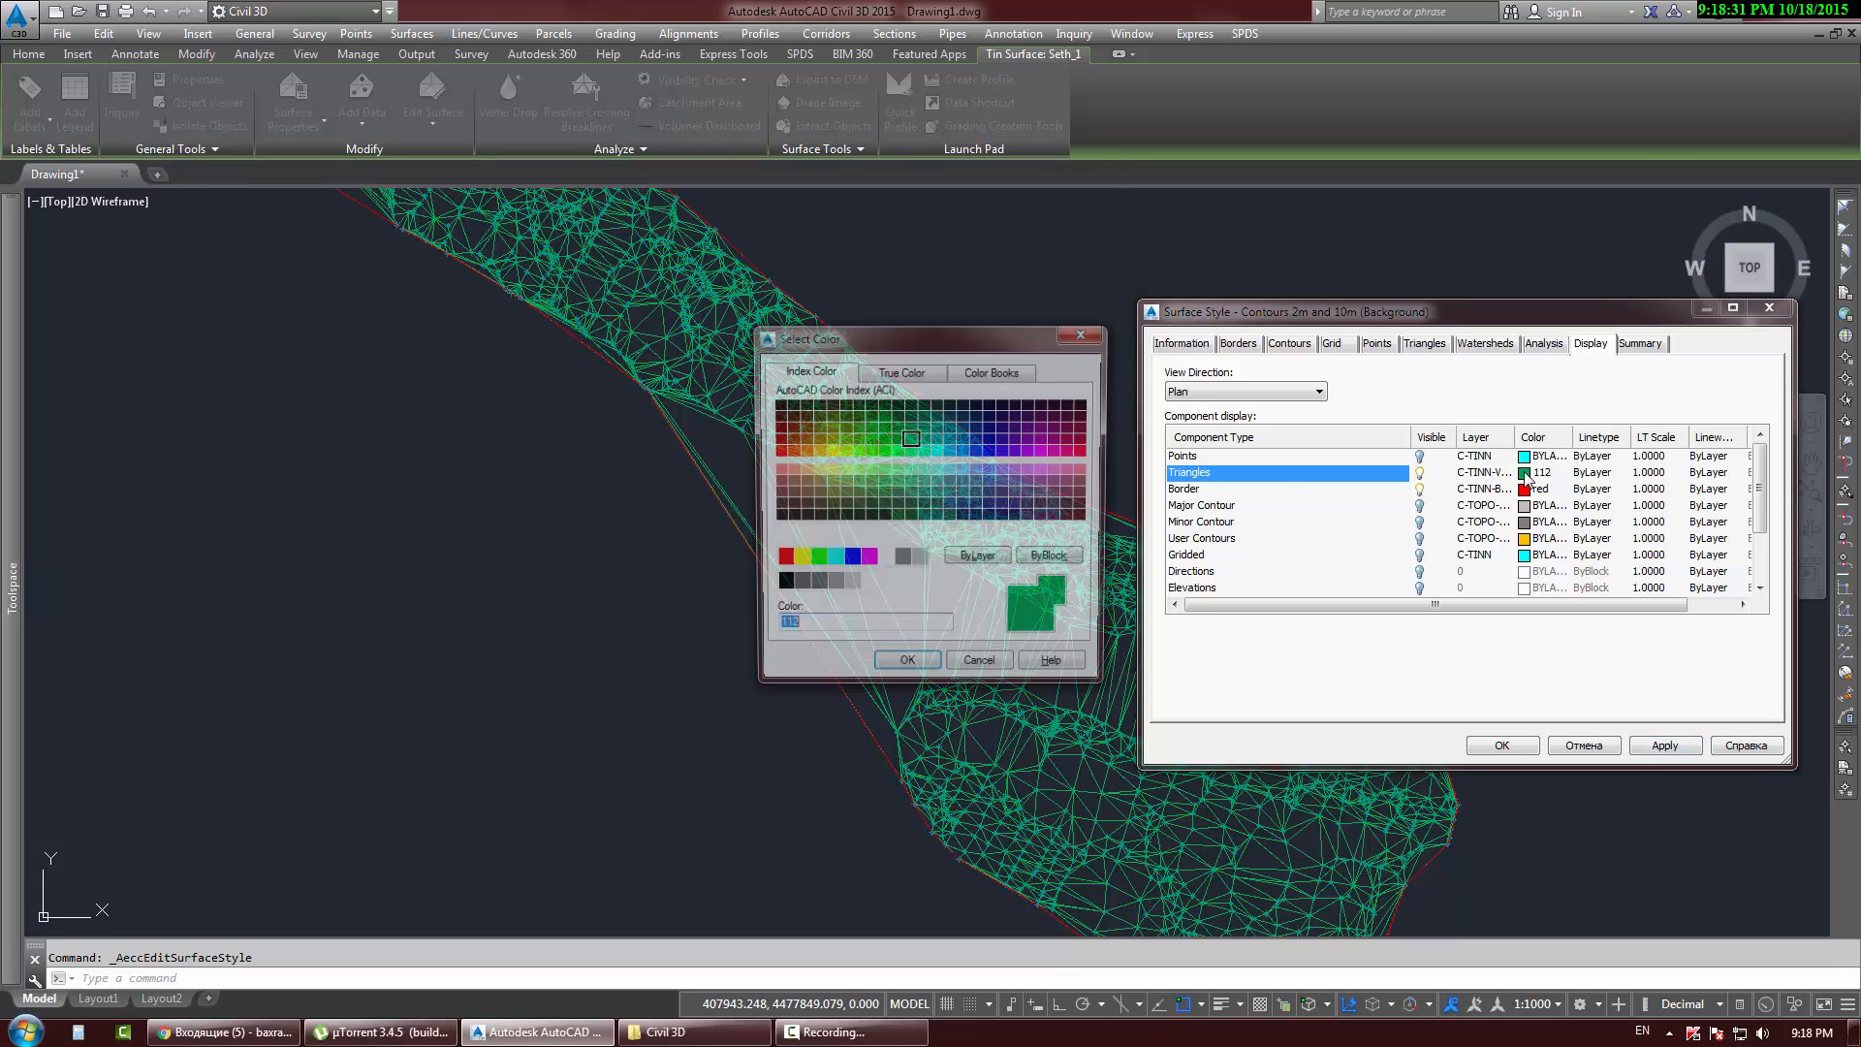
left_click(1039, 511)
left_click(907, 669)
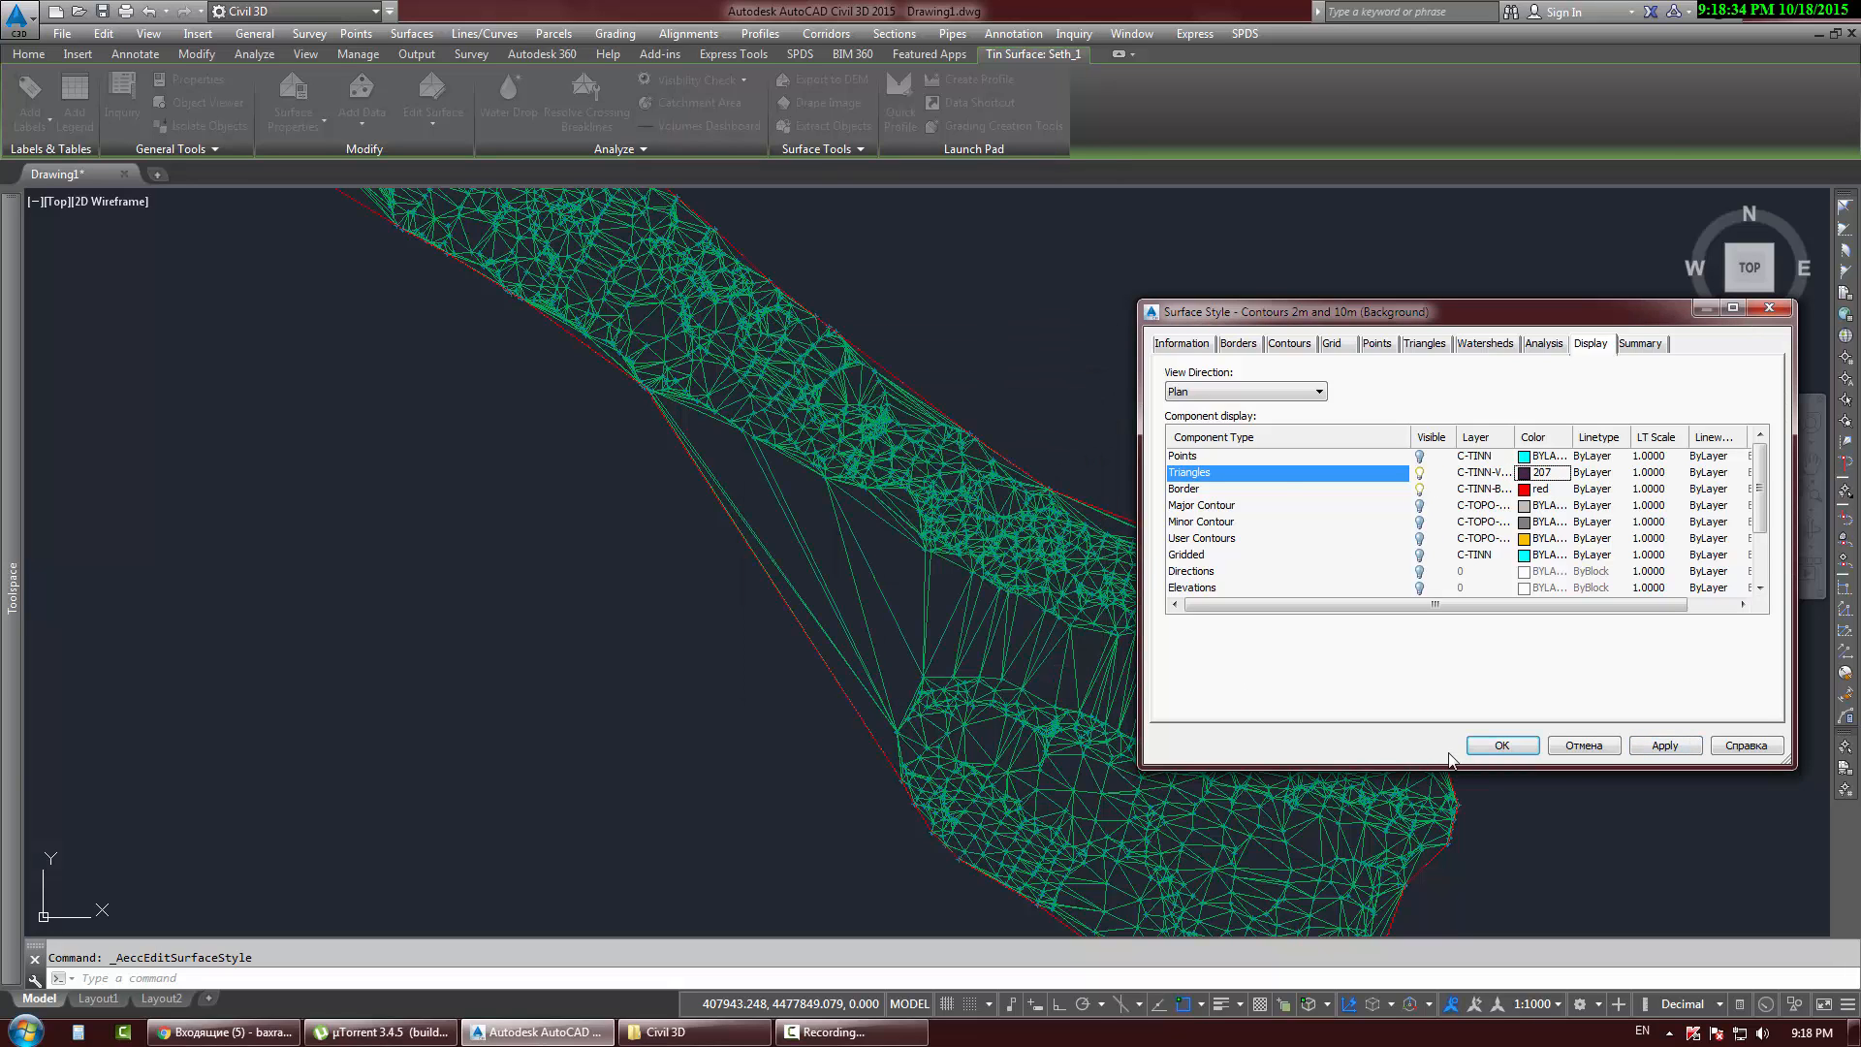
left_click(1657, 749)
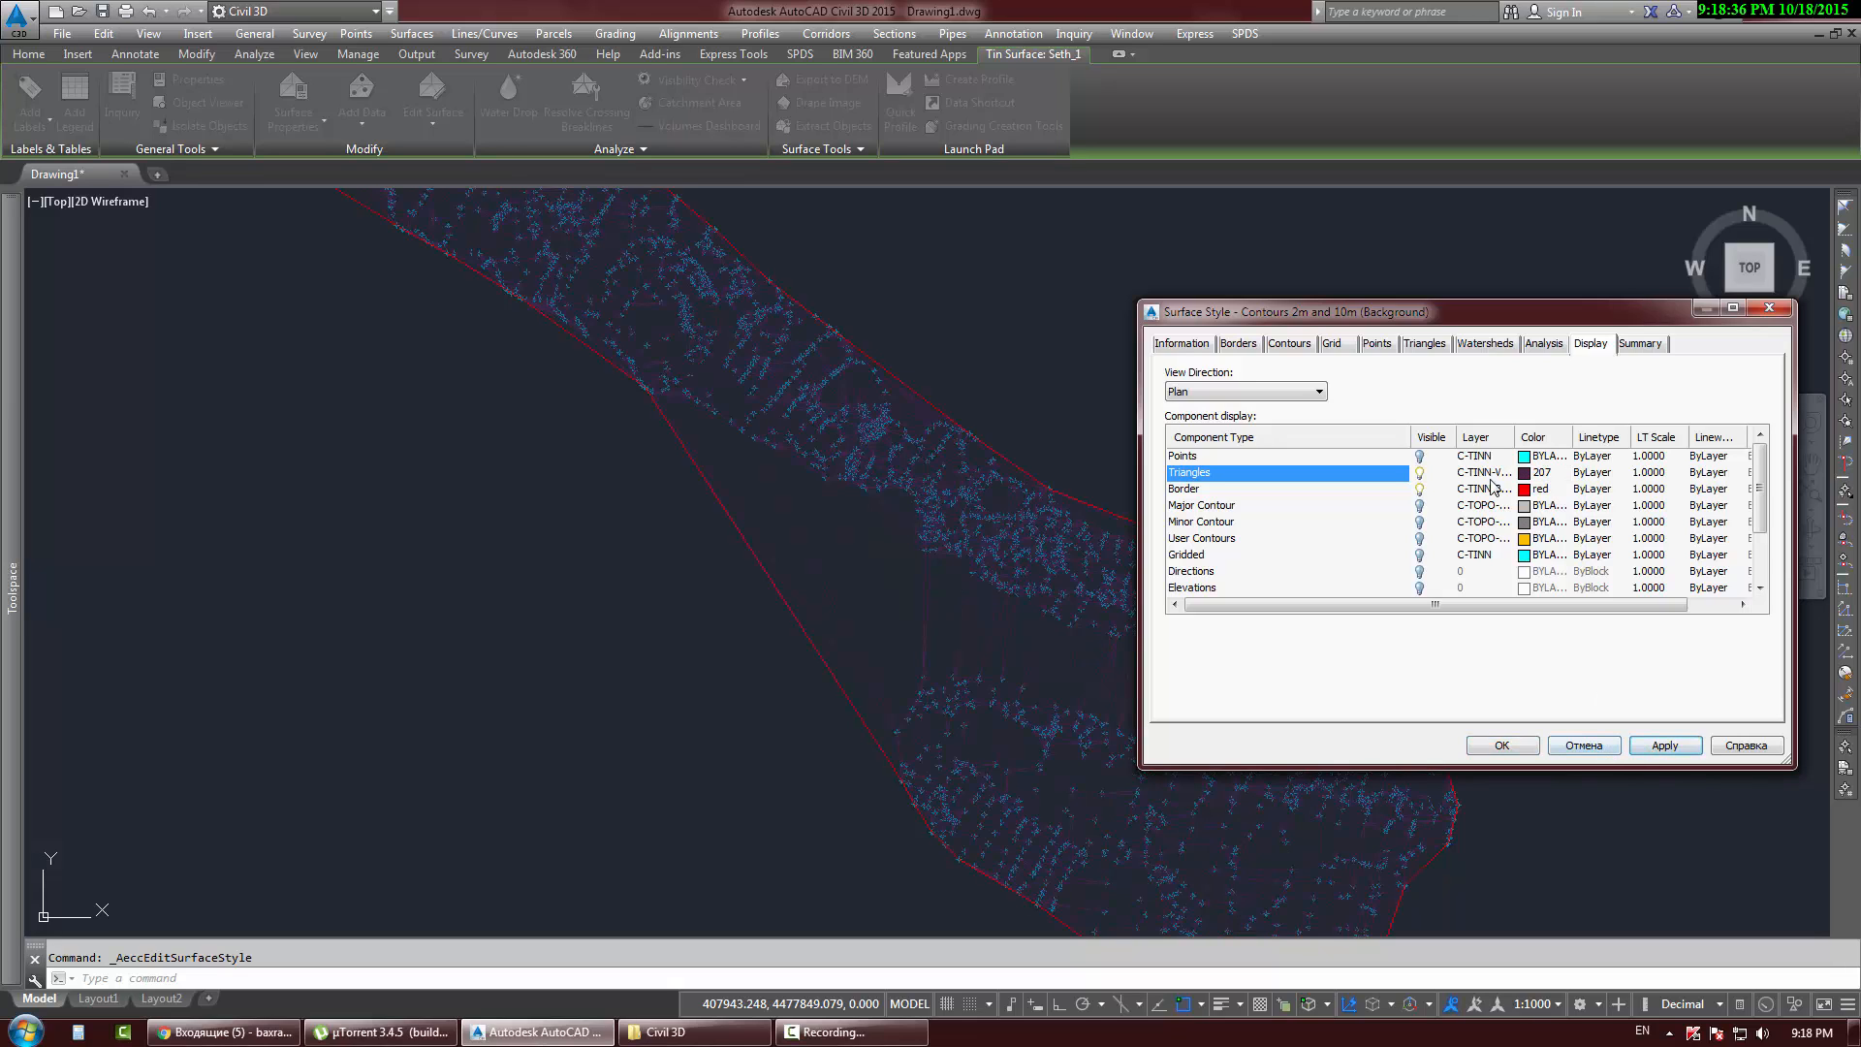
Step: Set the Triangles component's color to 205, apply it, accept the style edits and deselect the surface
left_click(1526, 472)
left_click(1033, 494)
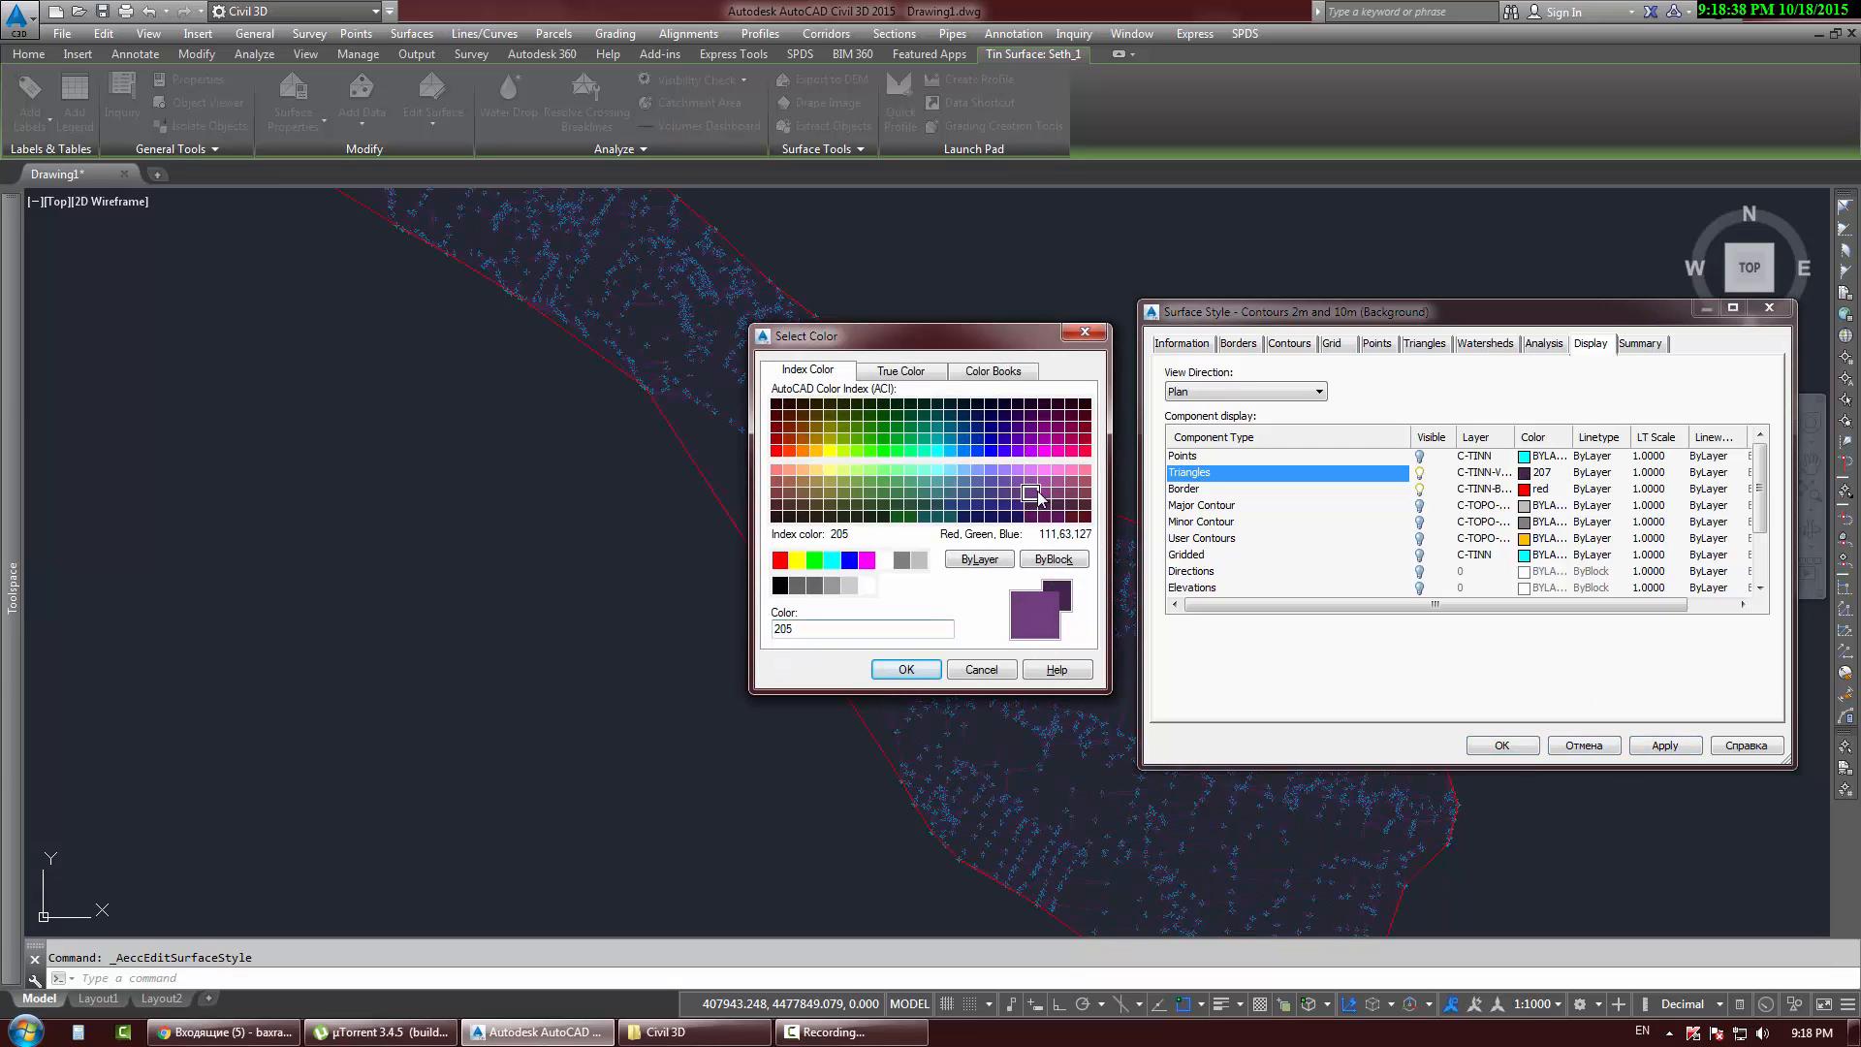
left_click(906, 670)
left_click(1664, 748)
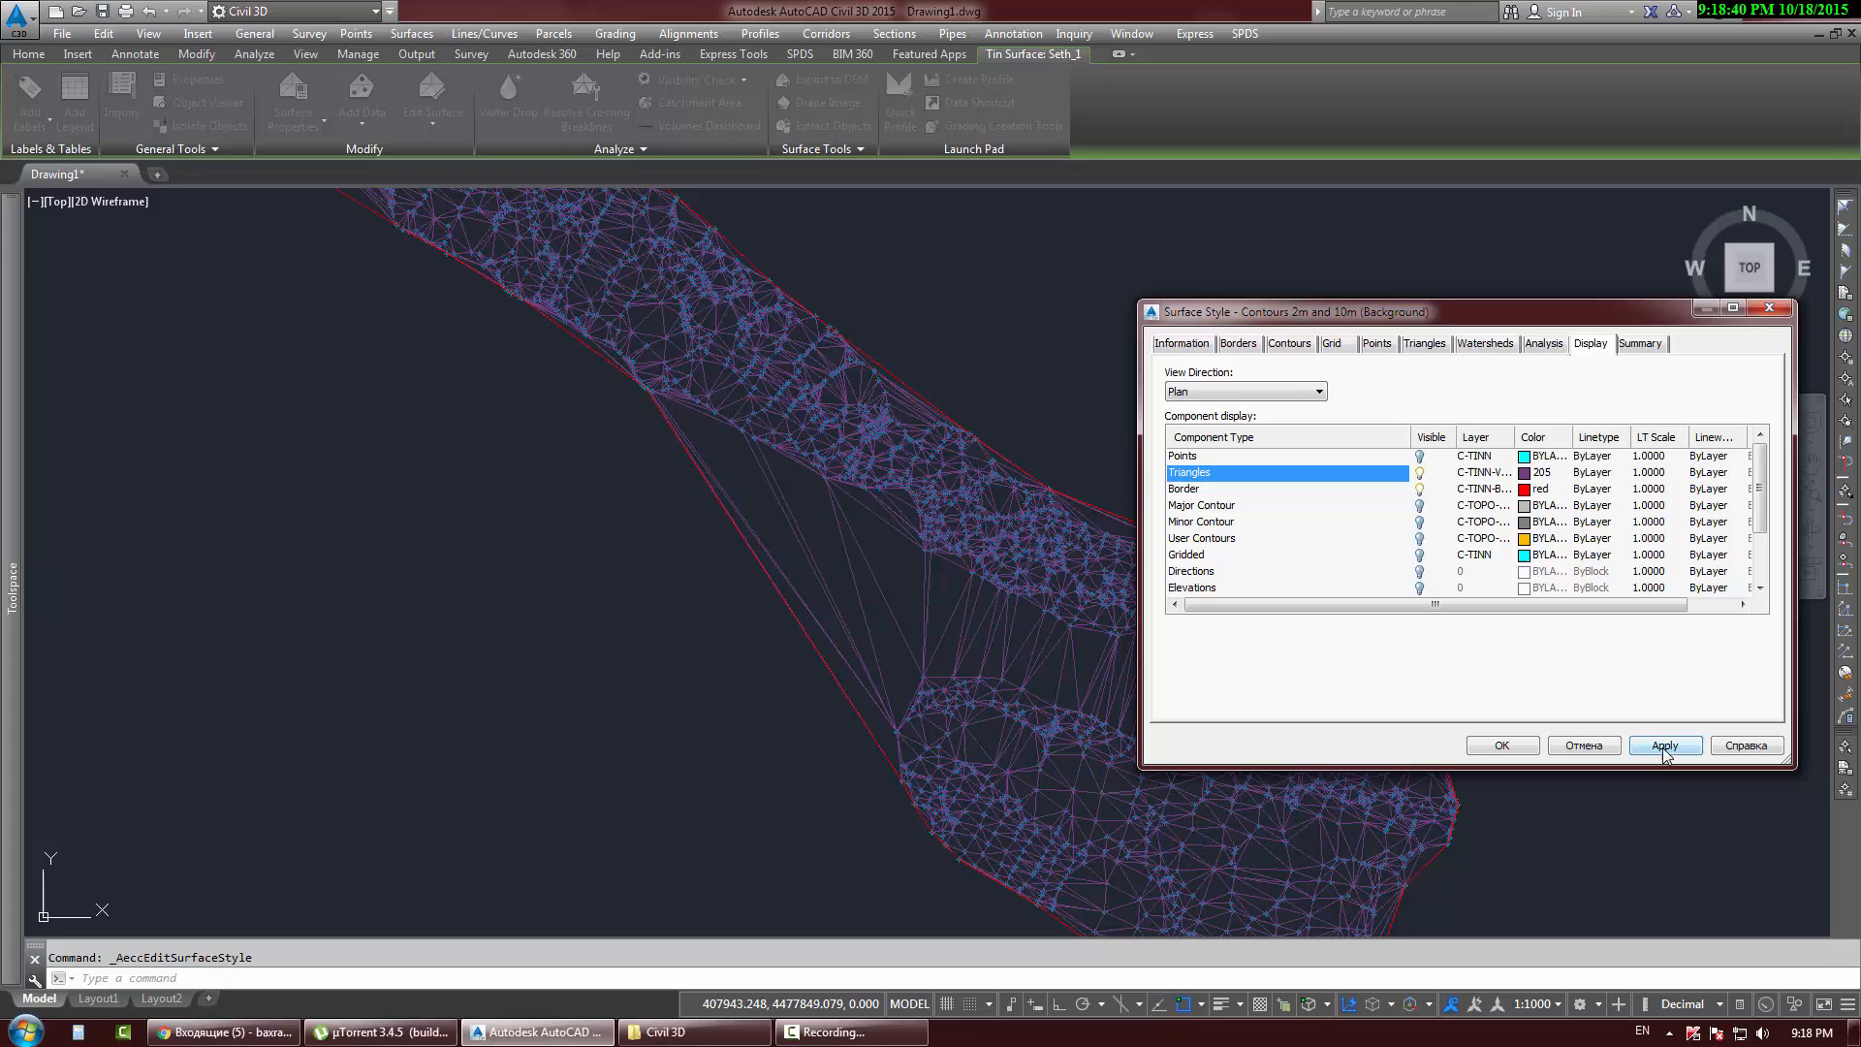
left_click(1513, 749)
key("Escape")
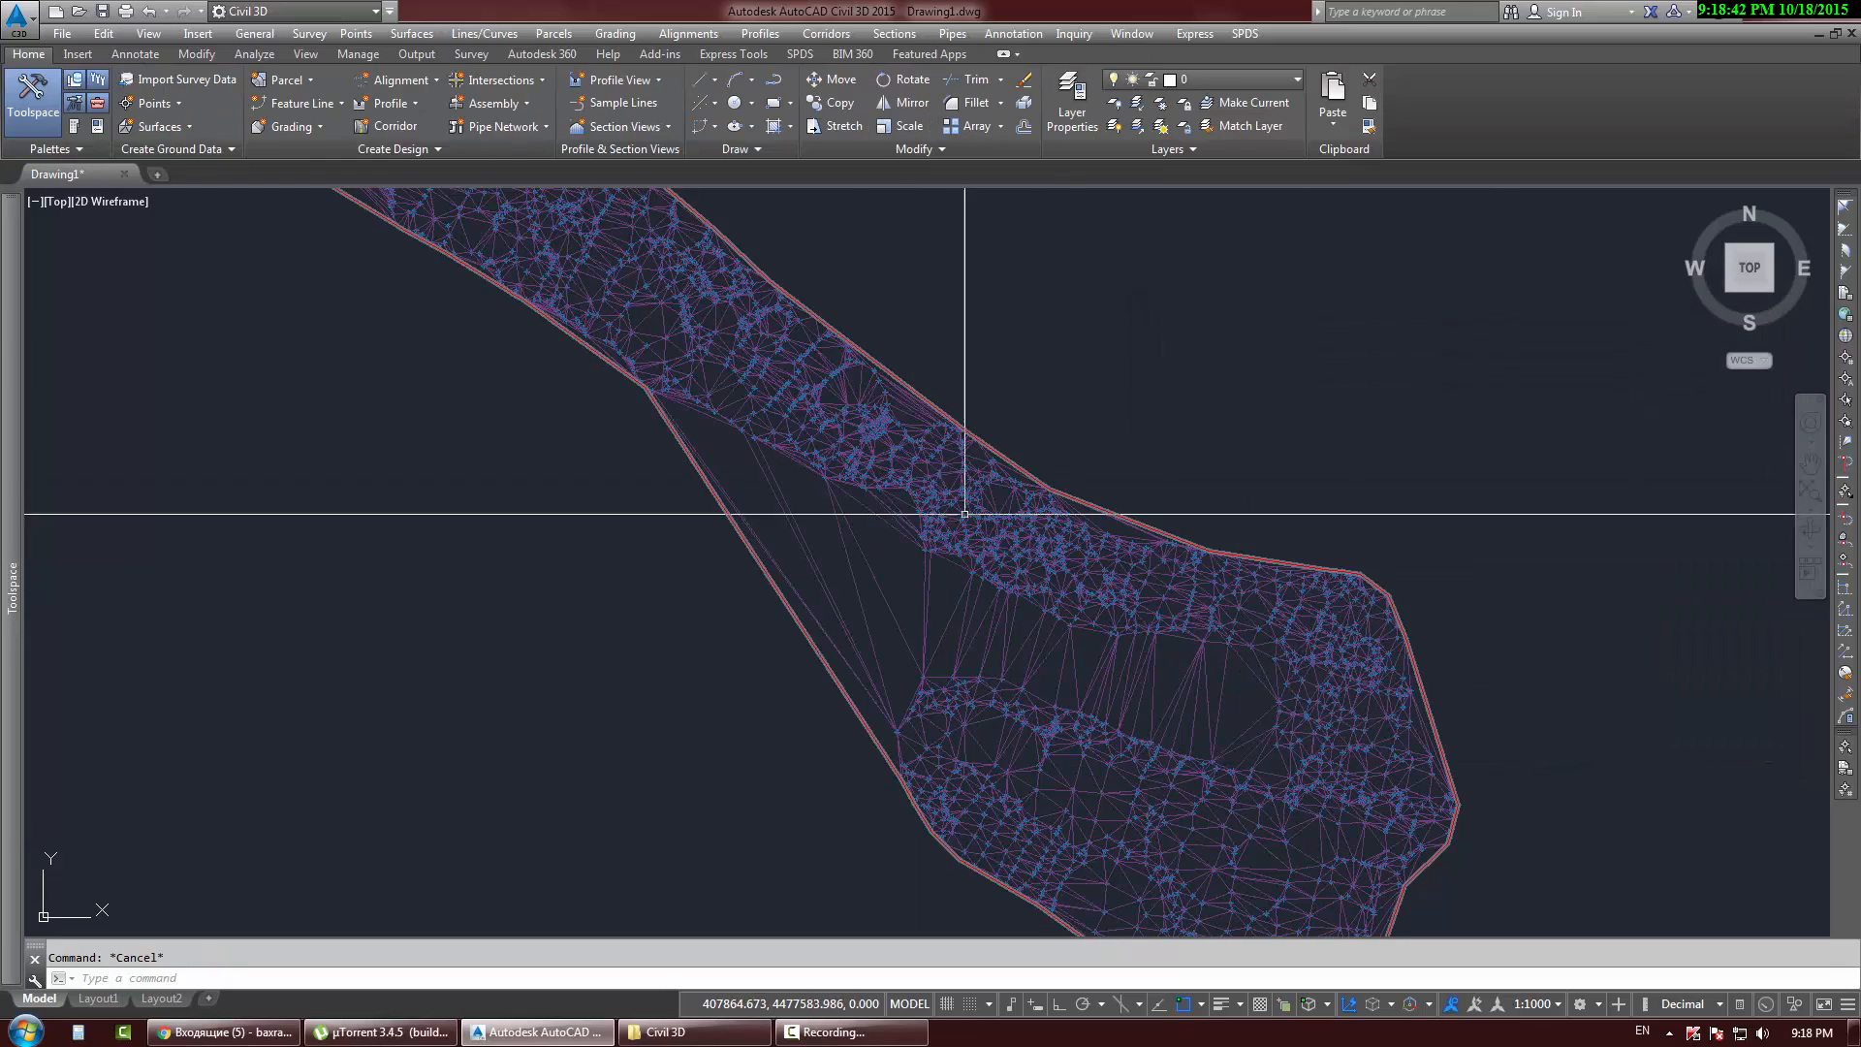
Step: Examine the triangulation along the whole surface, especially the long triangles spanning the empty areas and the concave part of the border
middle_click_drag(803, 477, 924, 592)
middle_click_drag(756, 499, 947, 729)
middle_click_drag(749, 454, 844, 365)
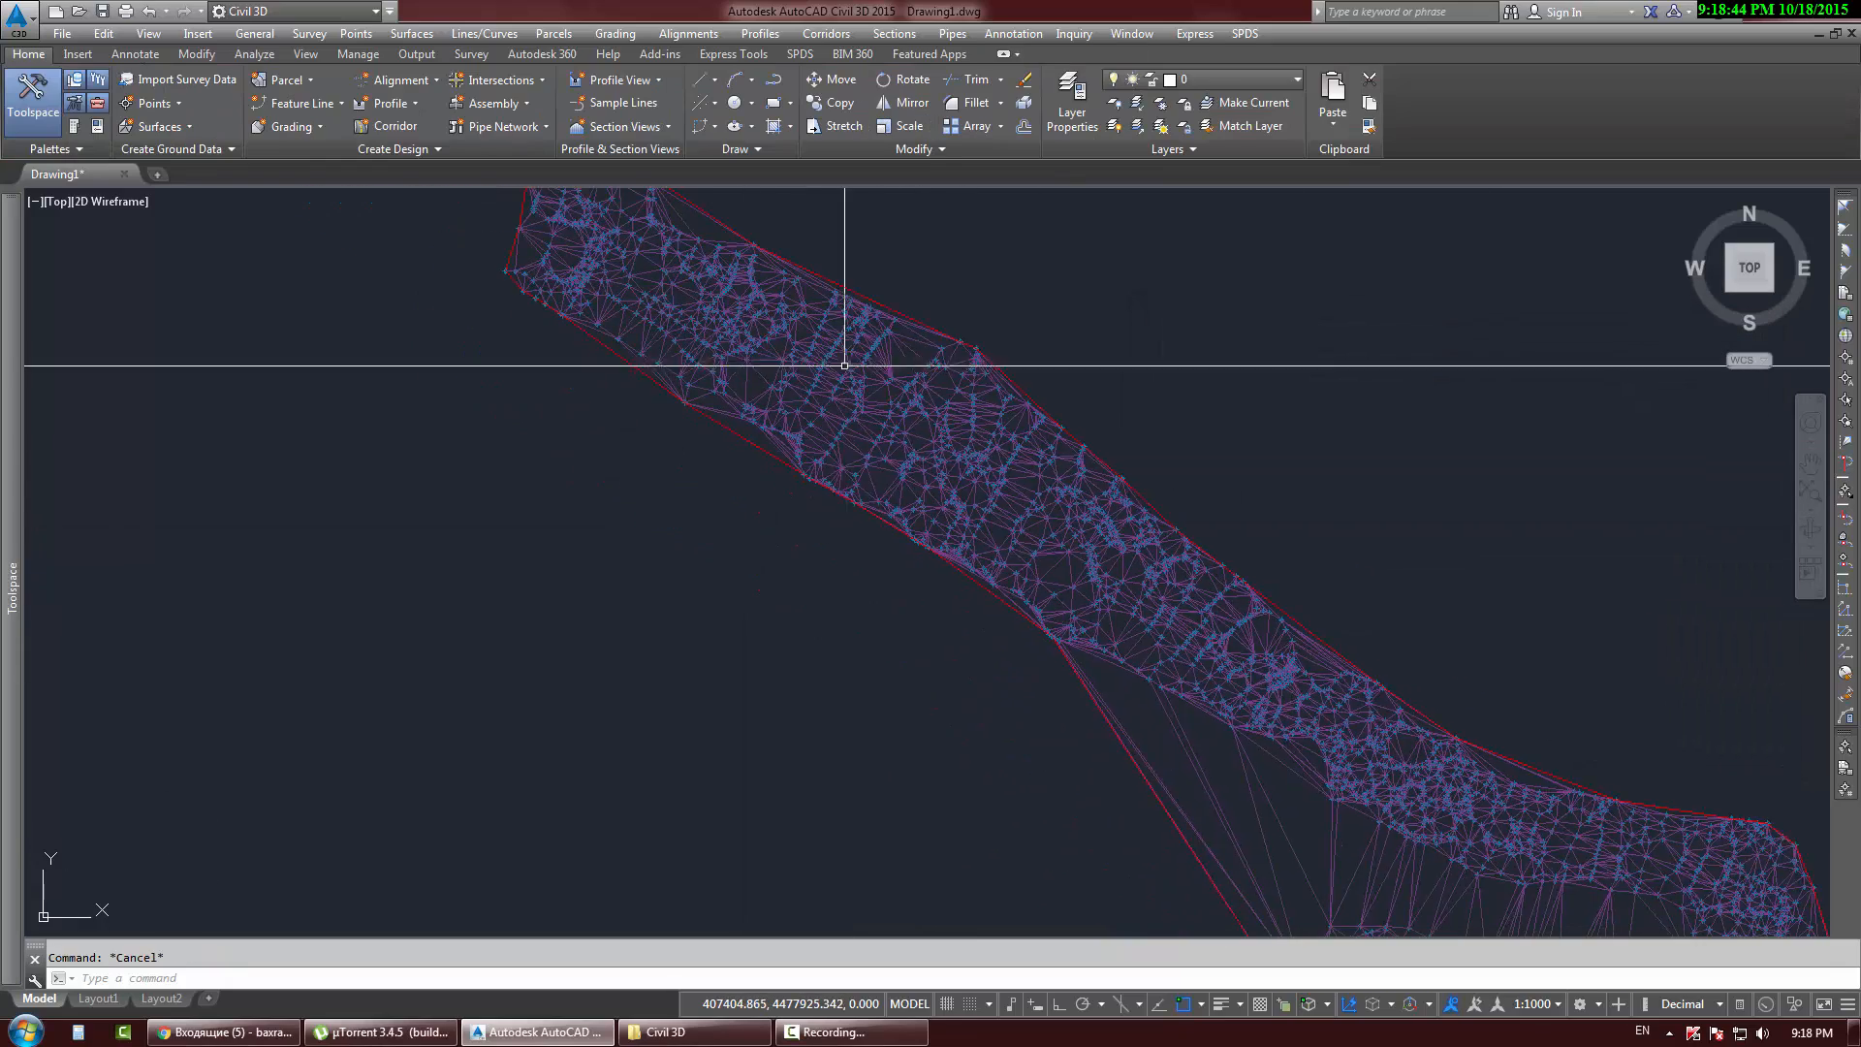
scroll(844, 365, "down", 3)
scroll(1063, 722, "up", 3)
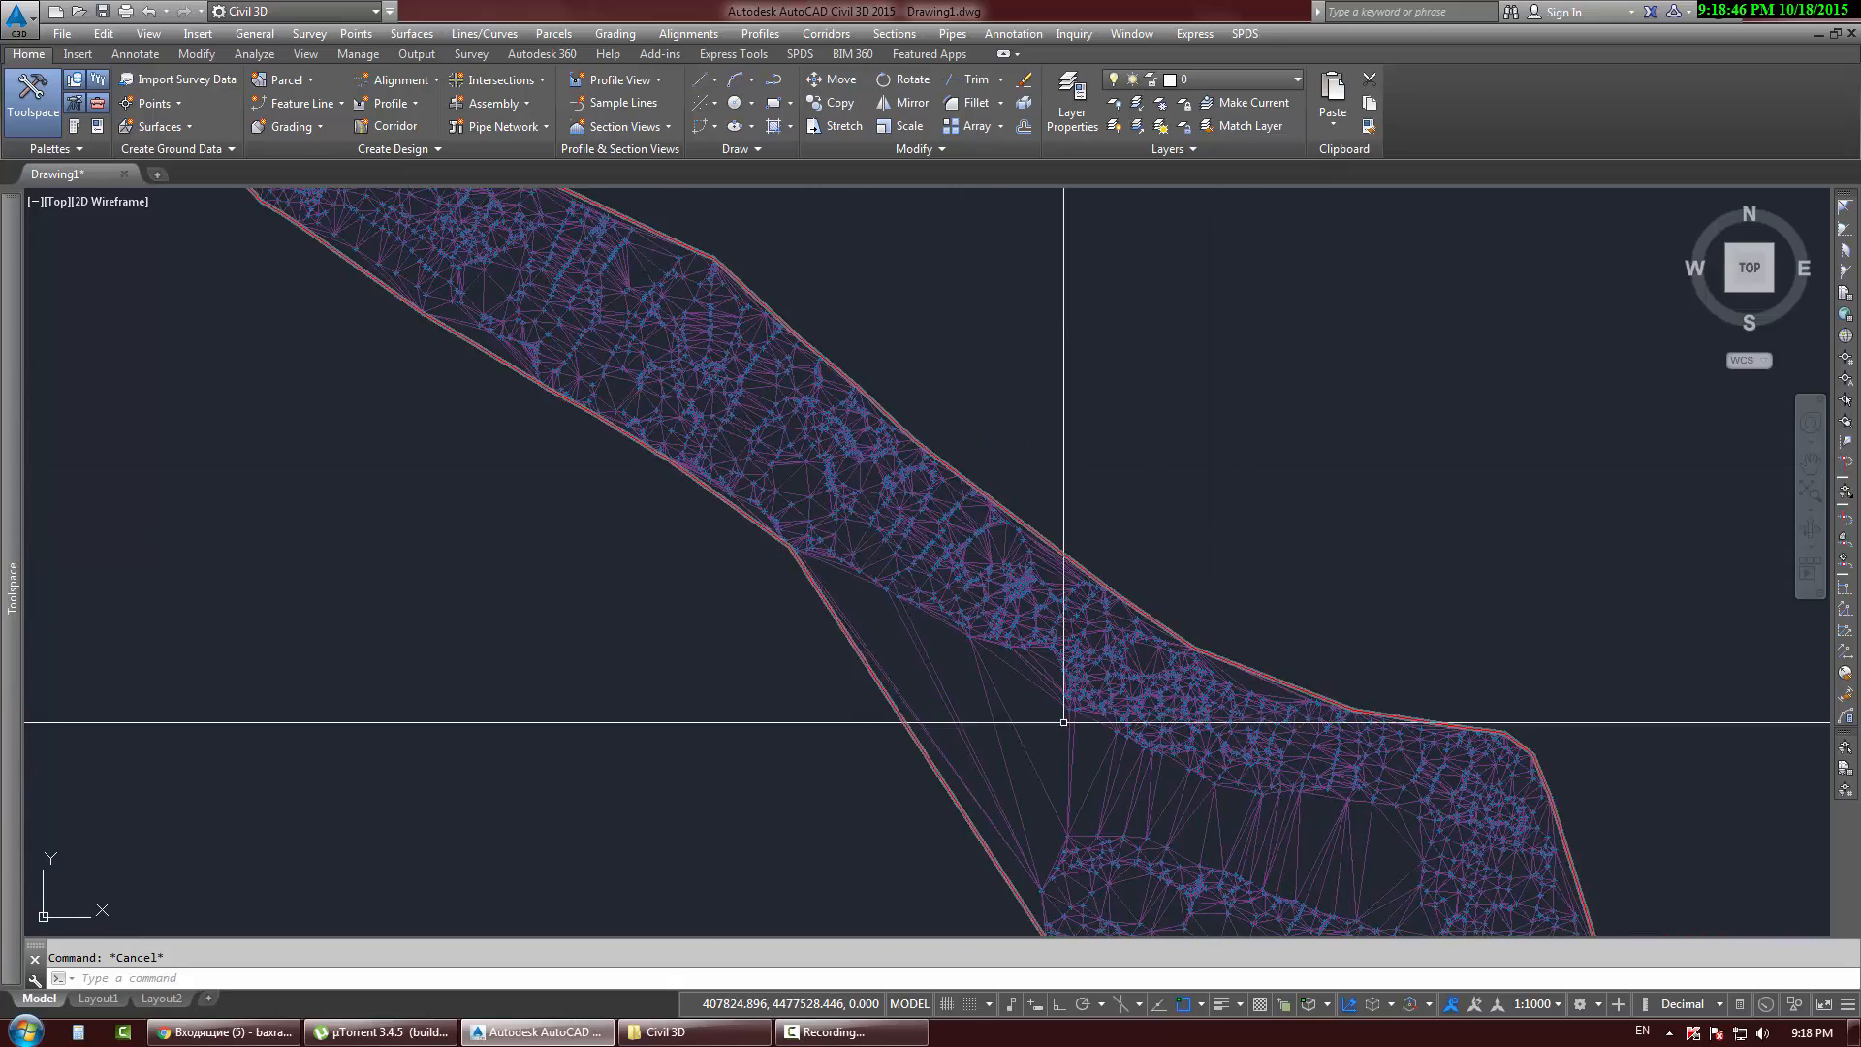
scroll(1063, 722, "down", 2)
scroll(1076, 543, "up", 5)
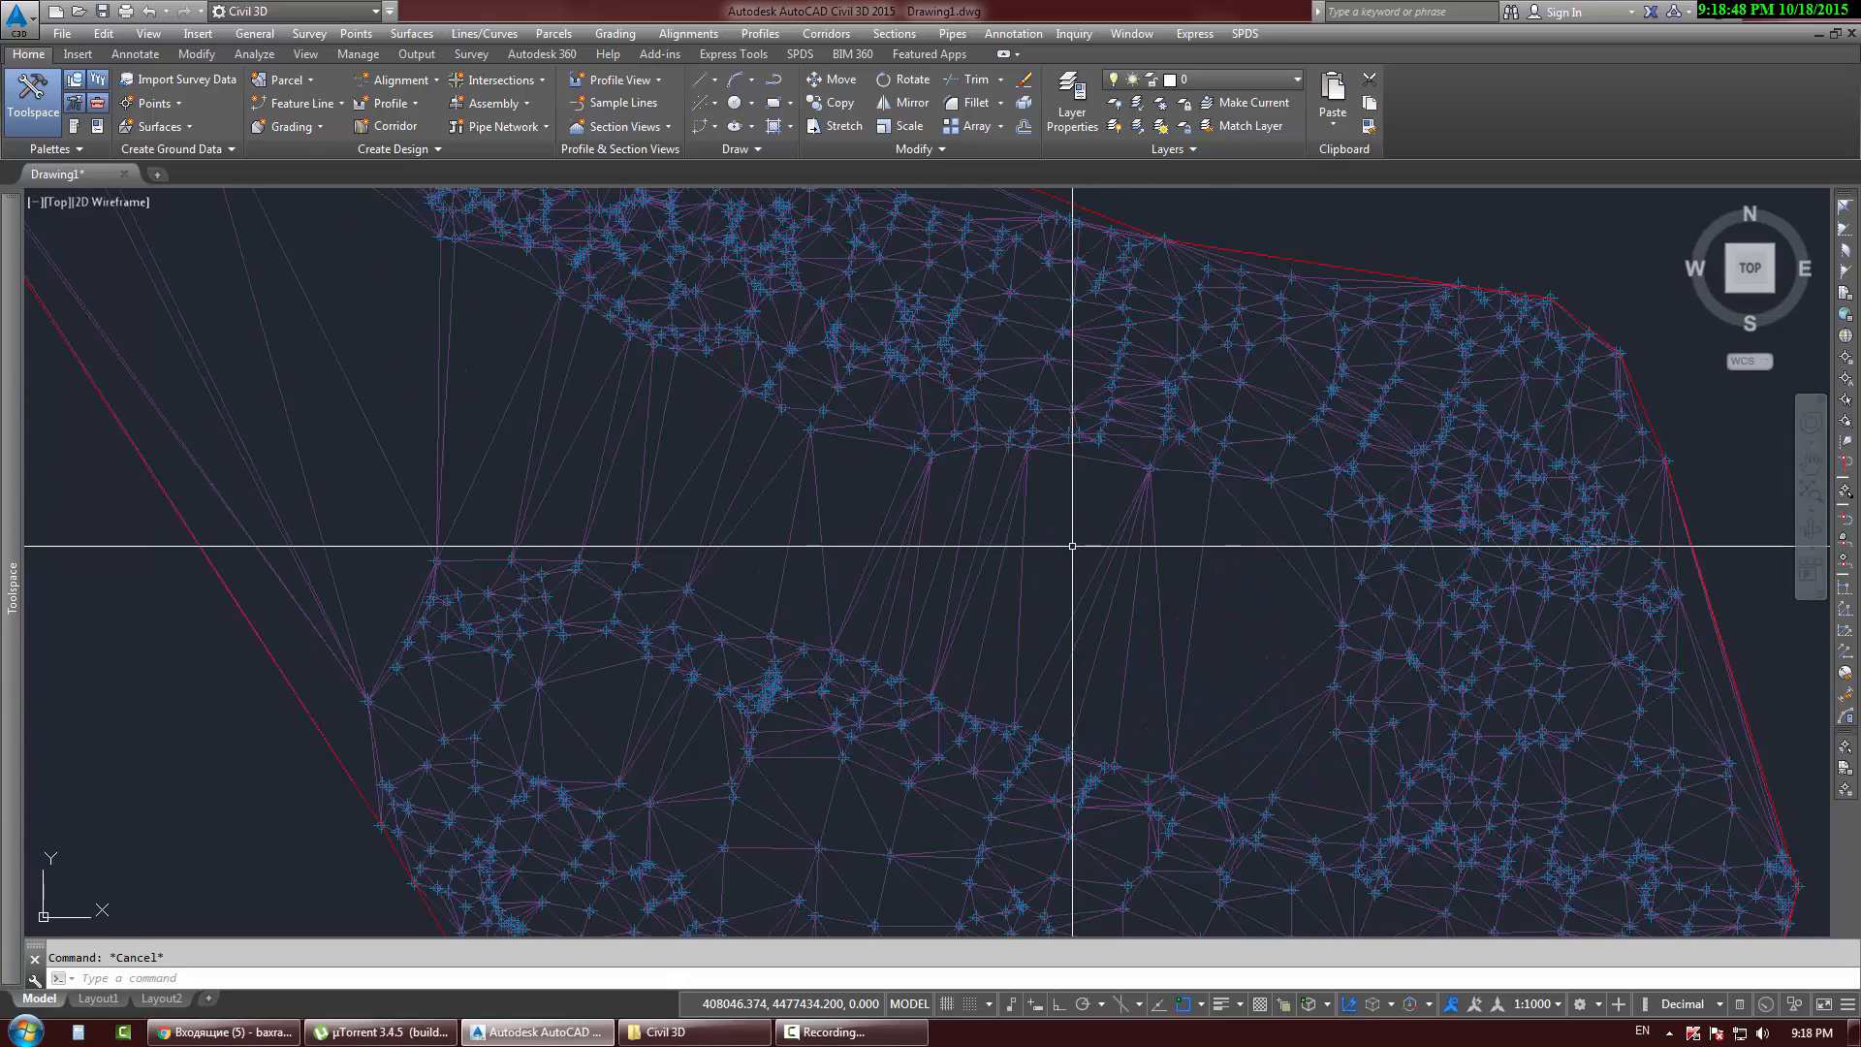
scroll(1072, 546, "down", 5)
scroll(860, 538, "up", 2)
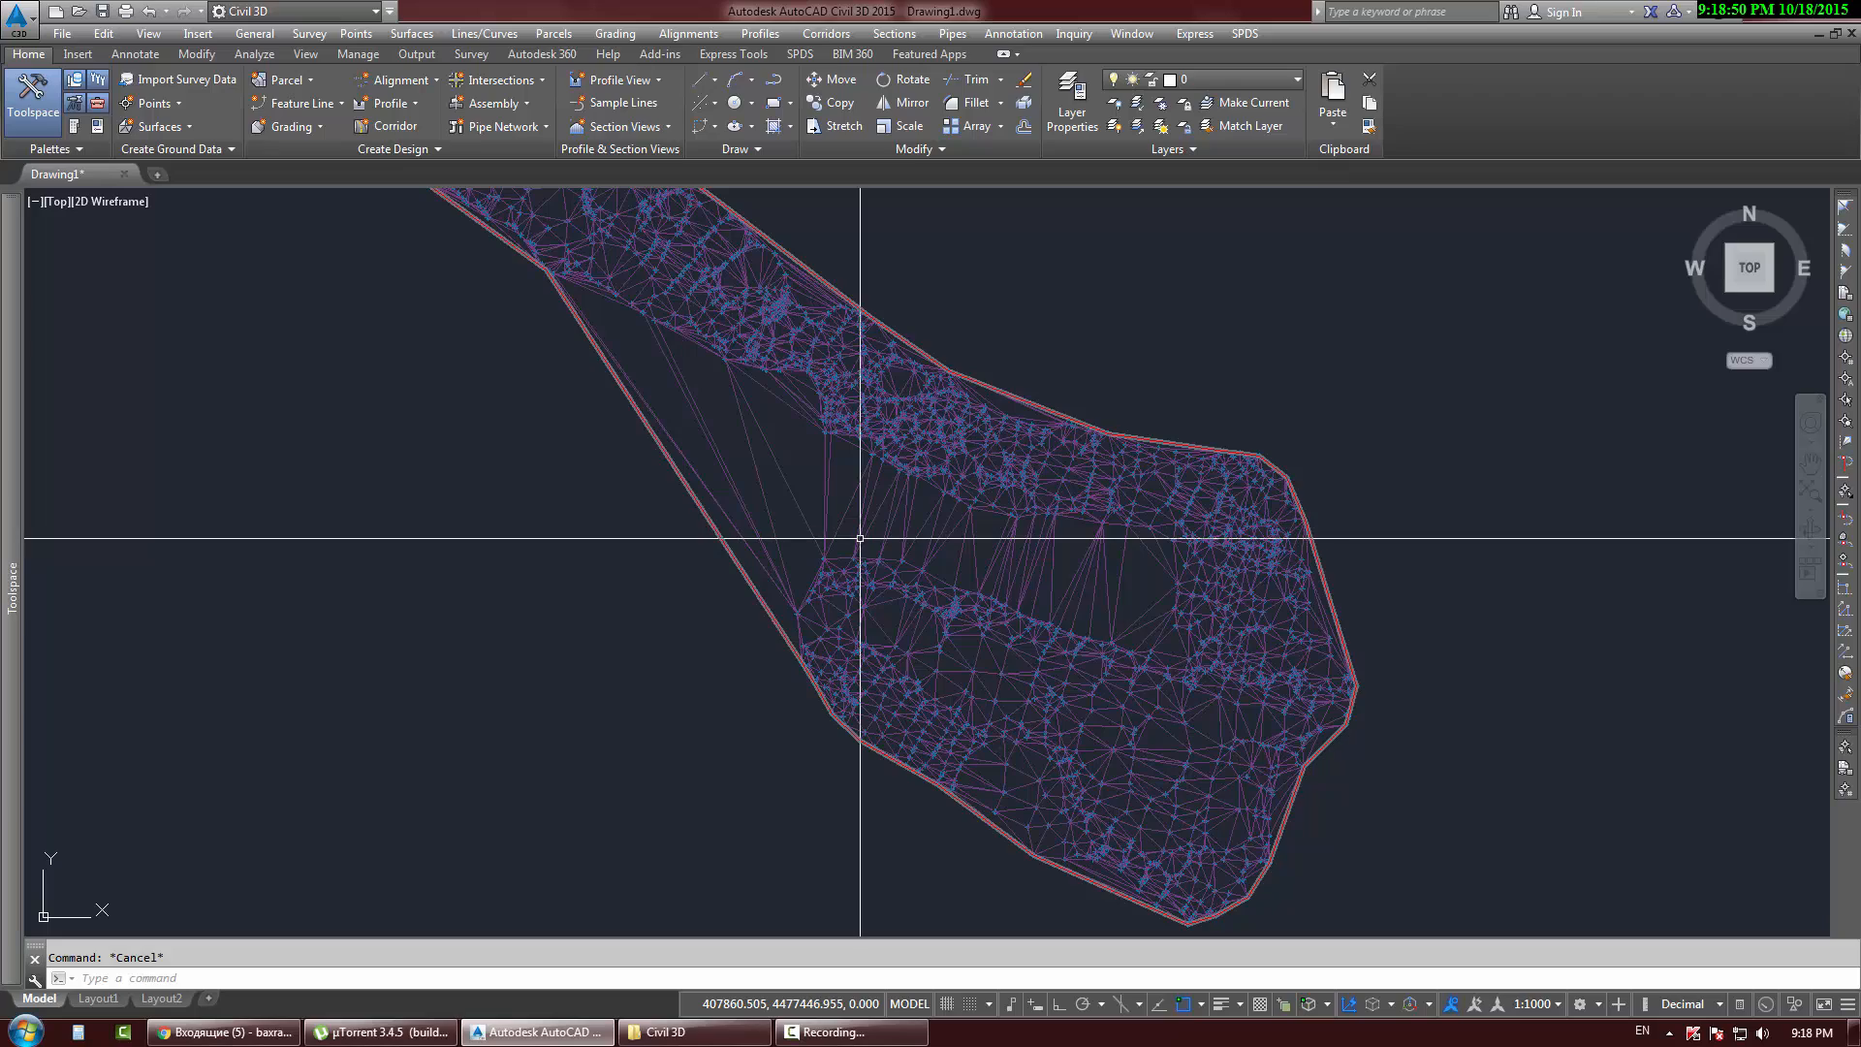
mouse_move(860, 538)
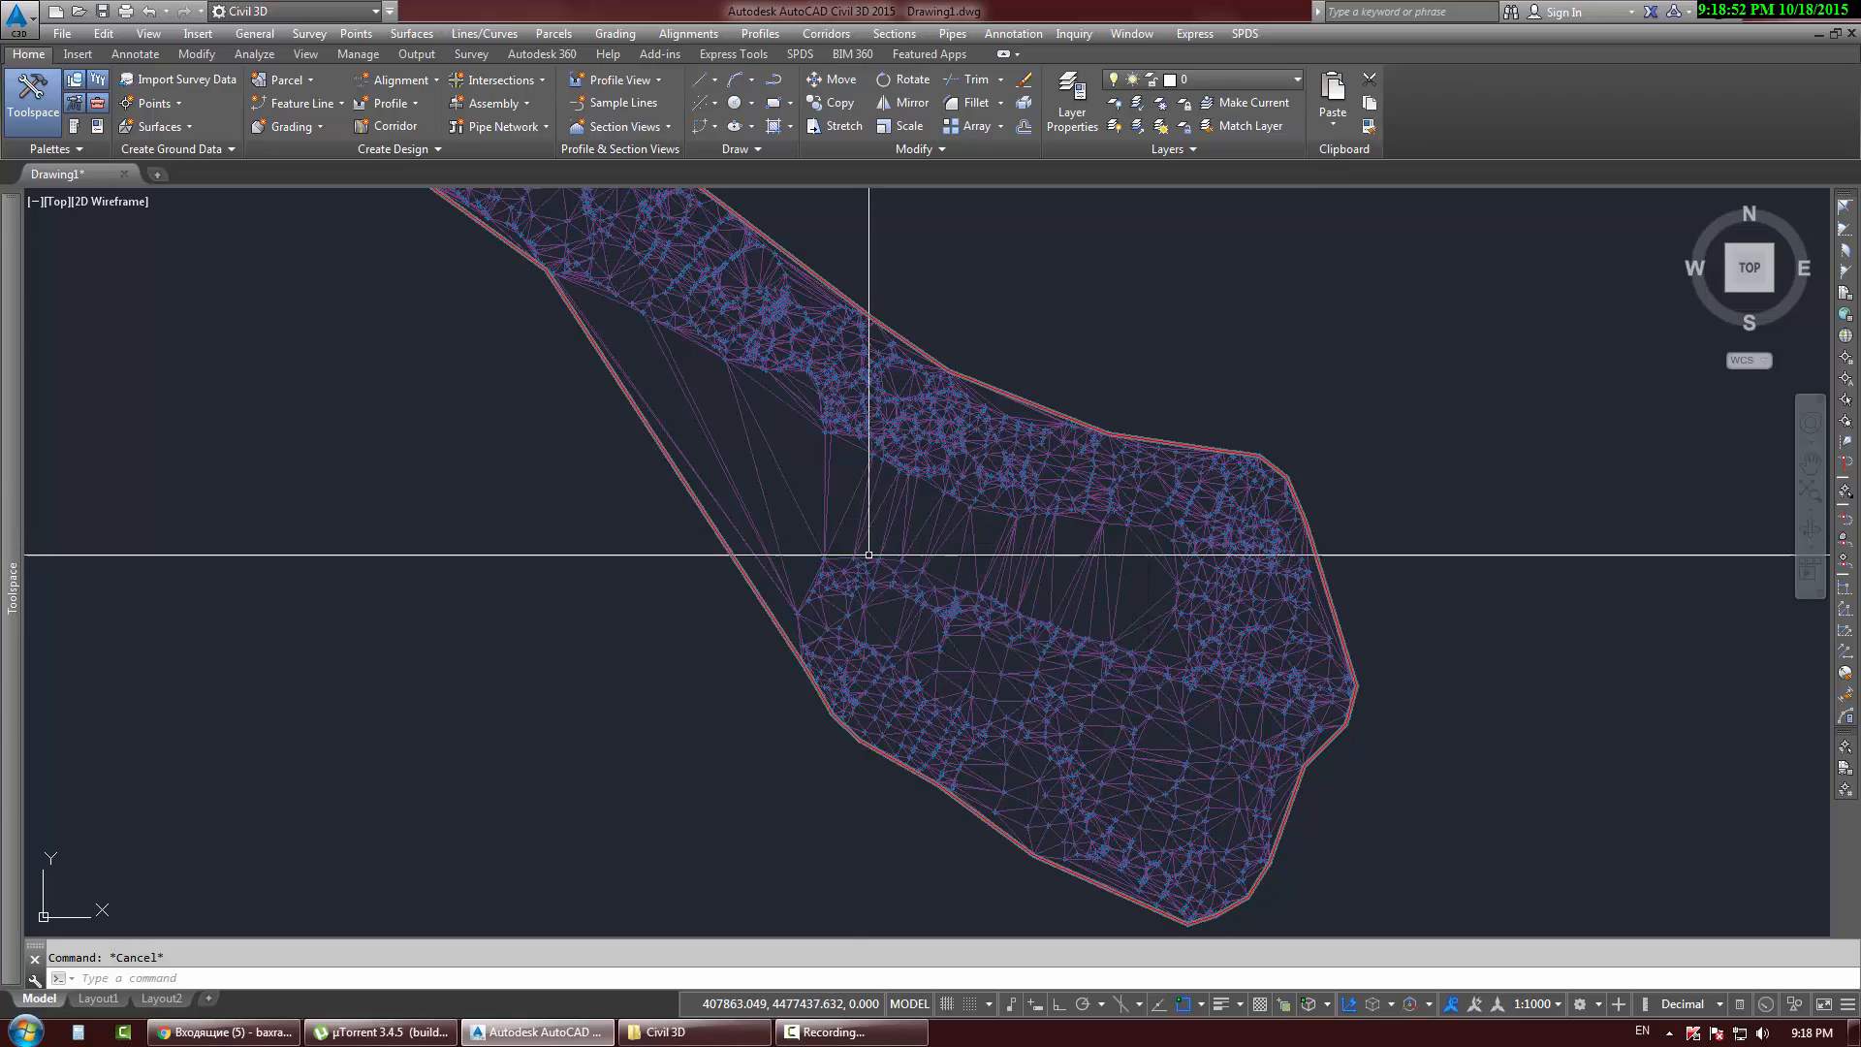
middle_click_drag(822, 499, 963, 693)
middle_click_drag(685, 494, 845, 599)
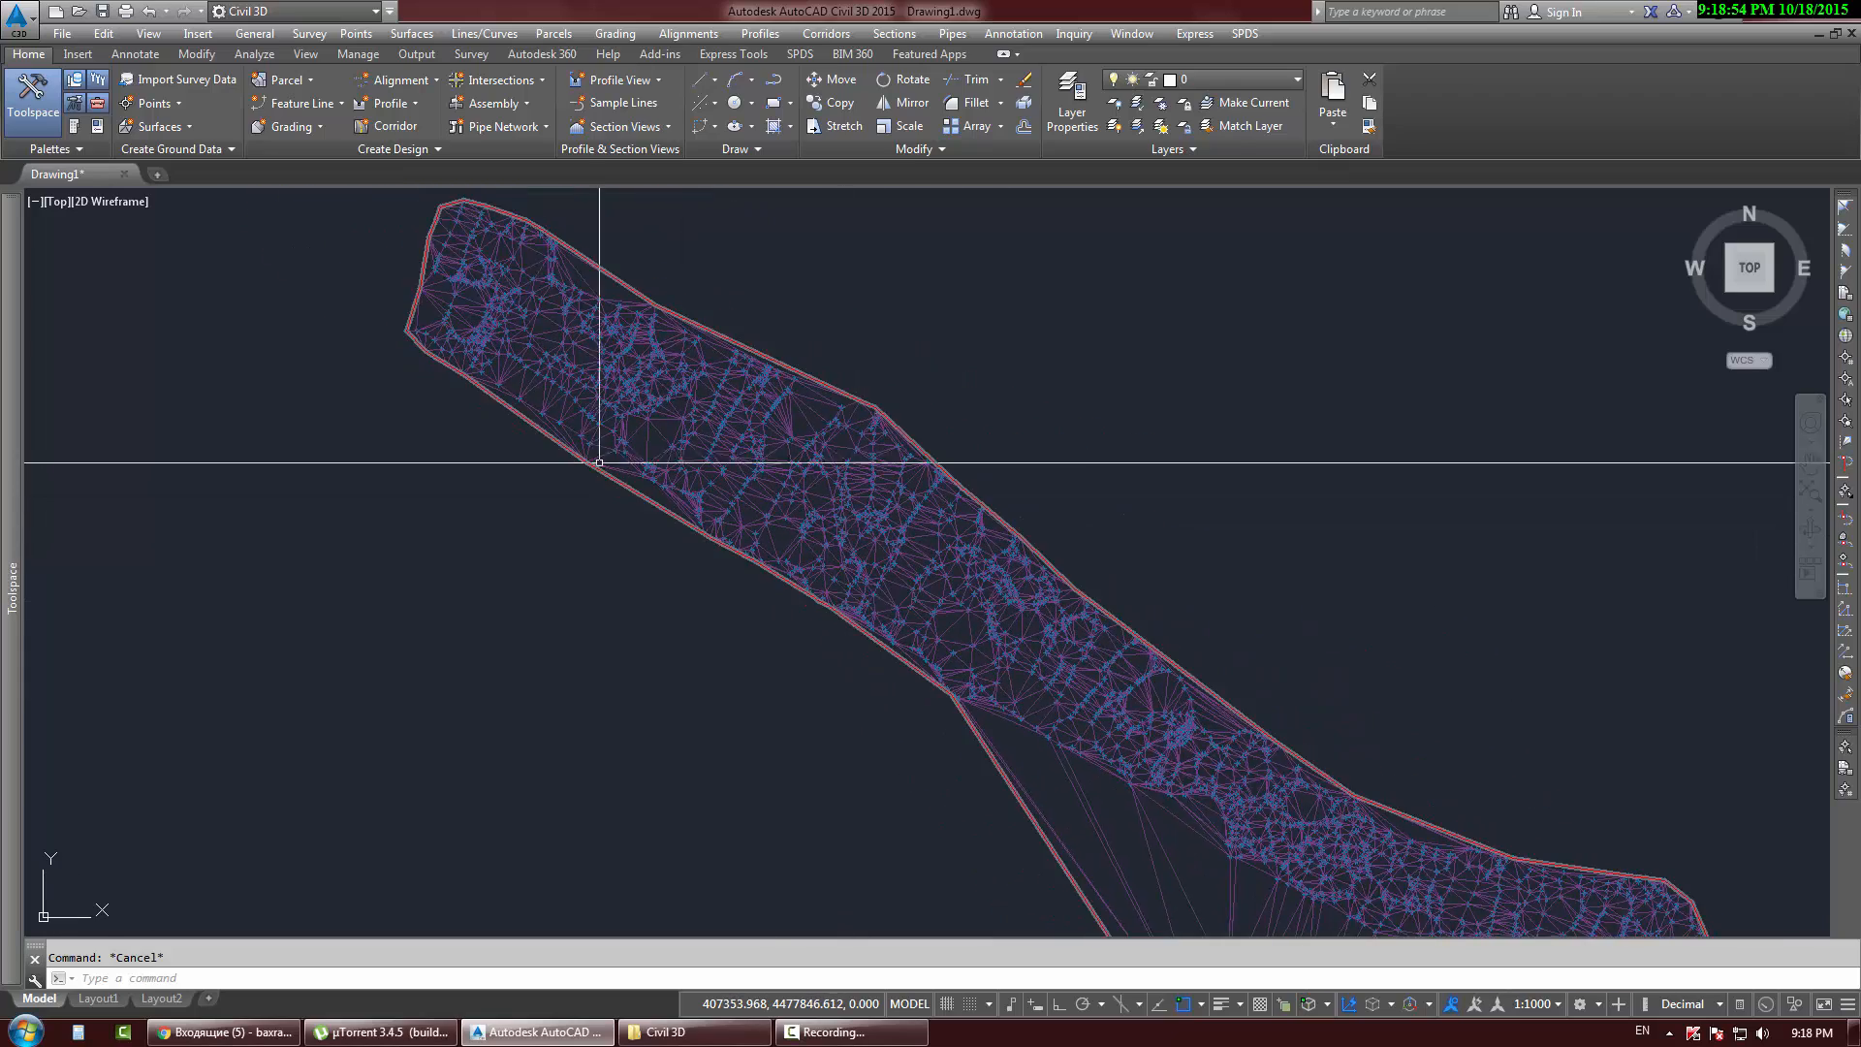
middle_click_drag(507, 349, 669, 514)
middle_click_drag(1118, 790, 951, 586)
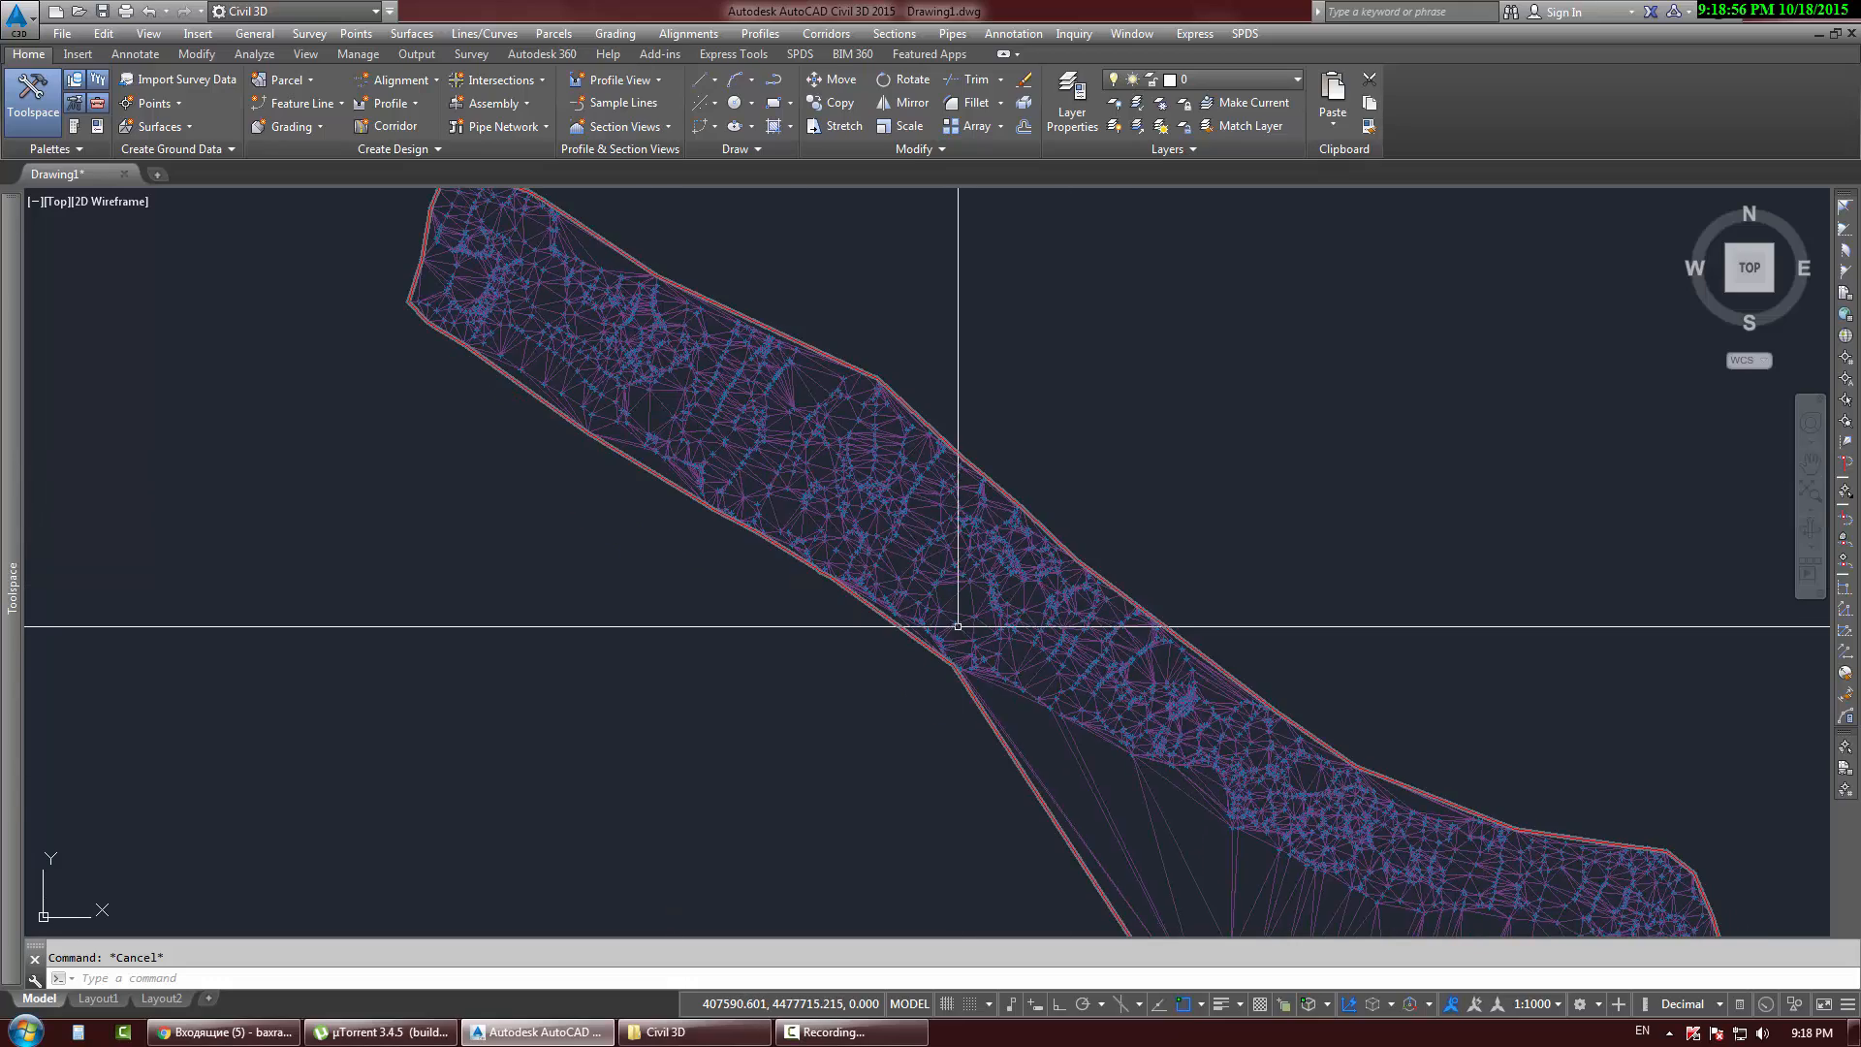
middle_click_drag(1071, 819, 882, 559)
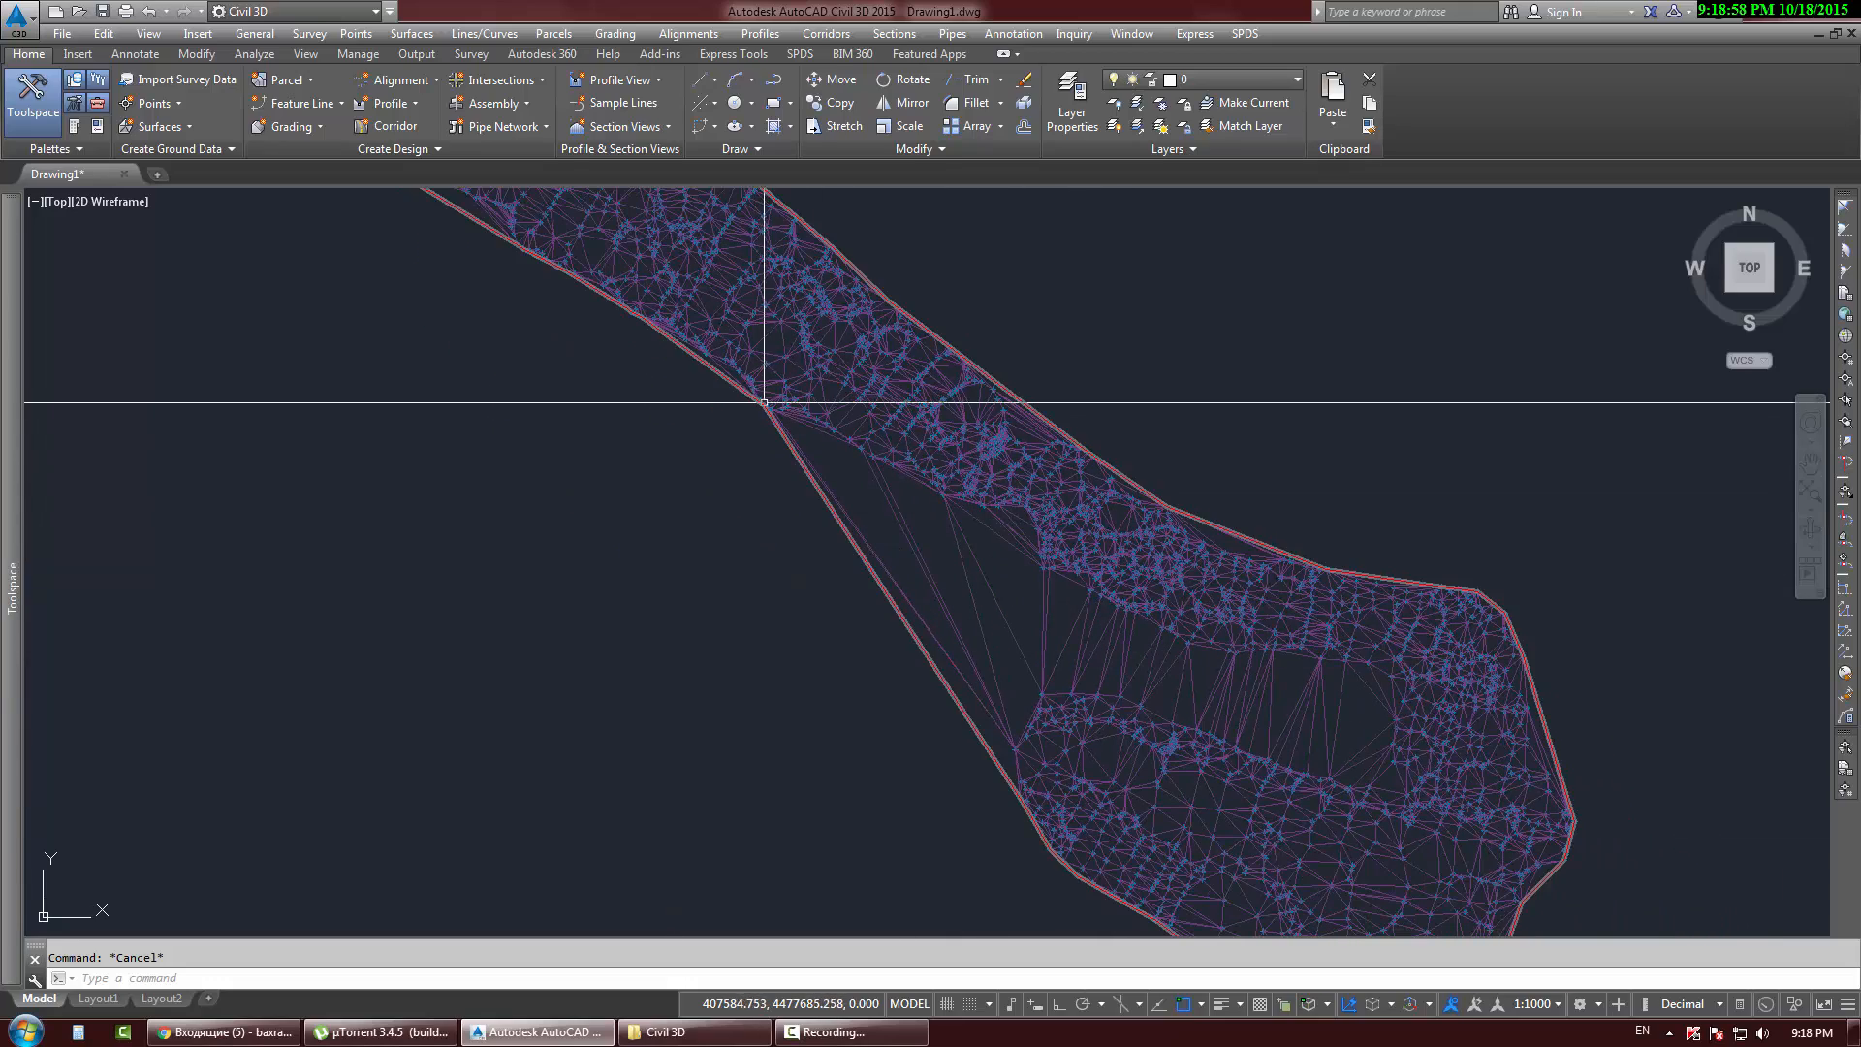
scroll(765, 404, "up", 2)
middle_click_drag(764, 406, 685, 269)
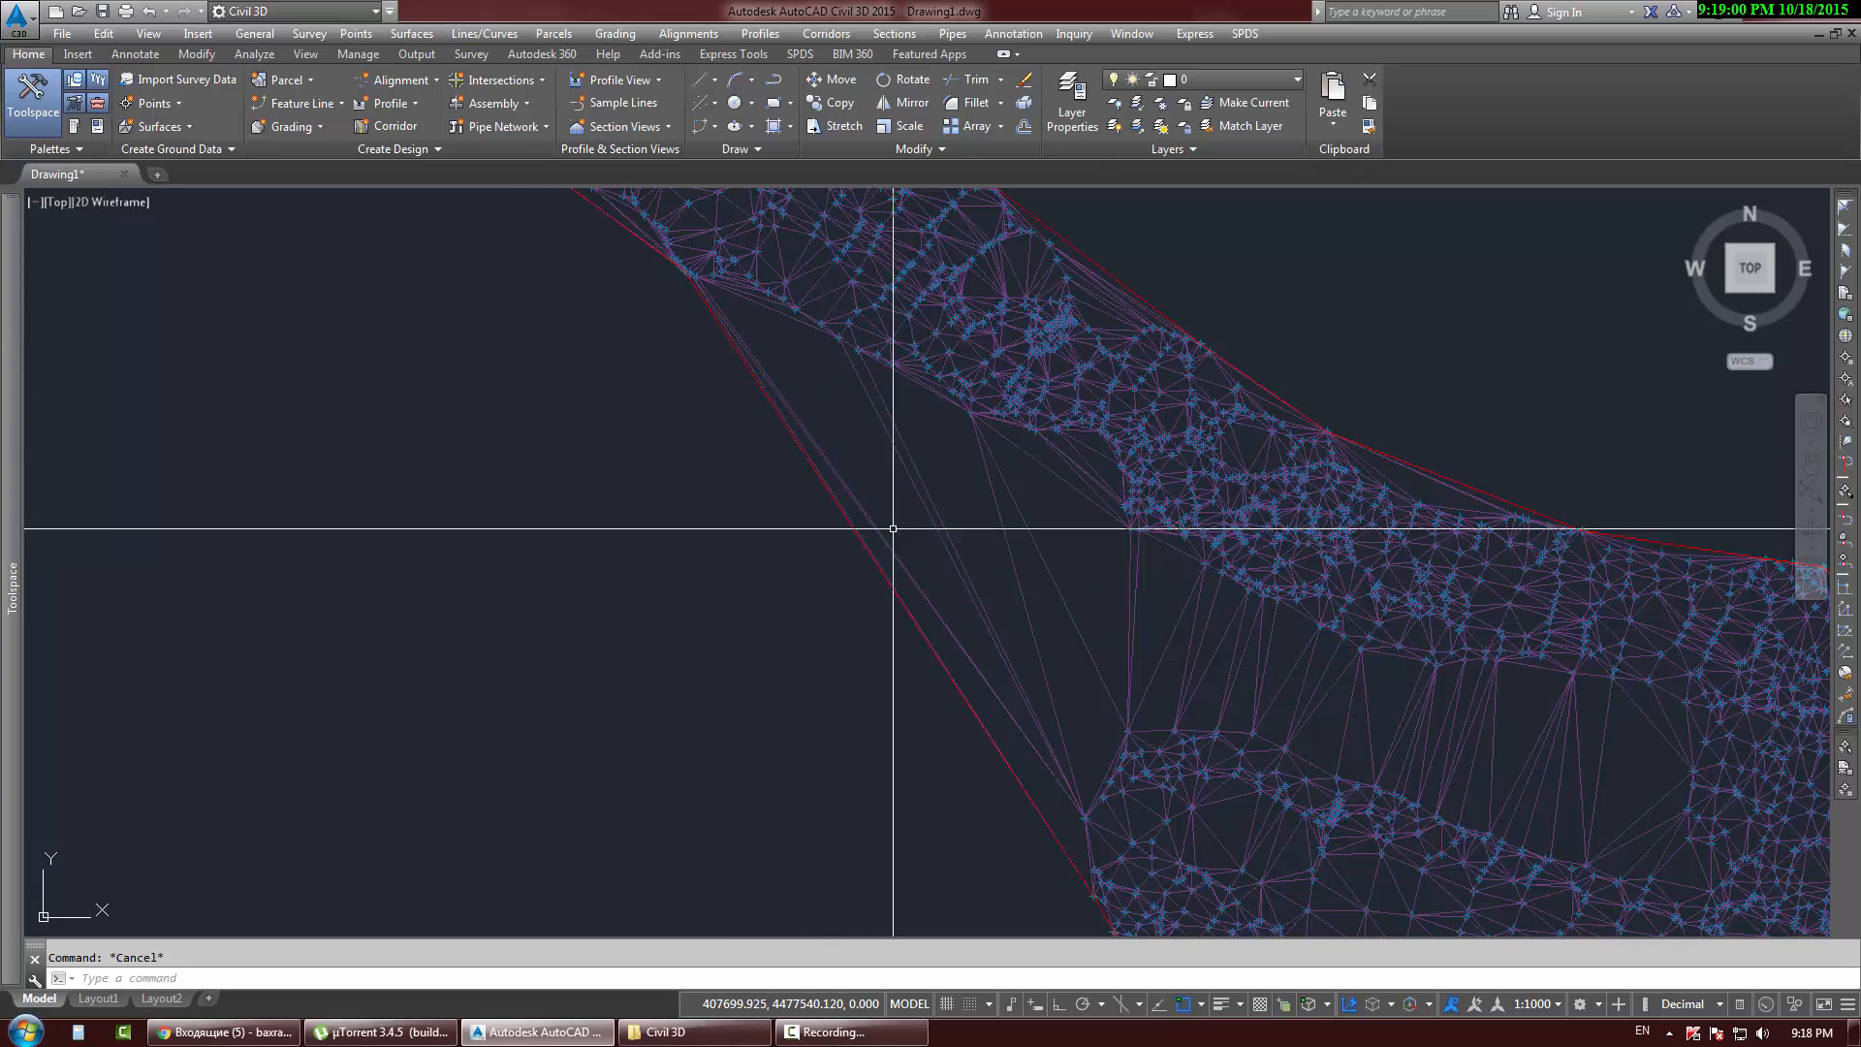
scroll(890, 525, "down", 2)
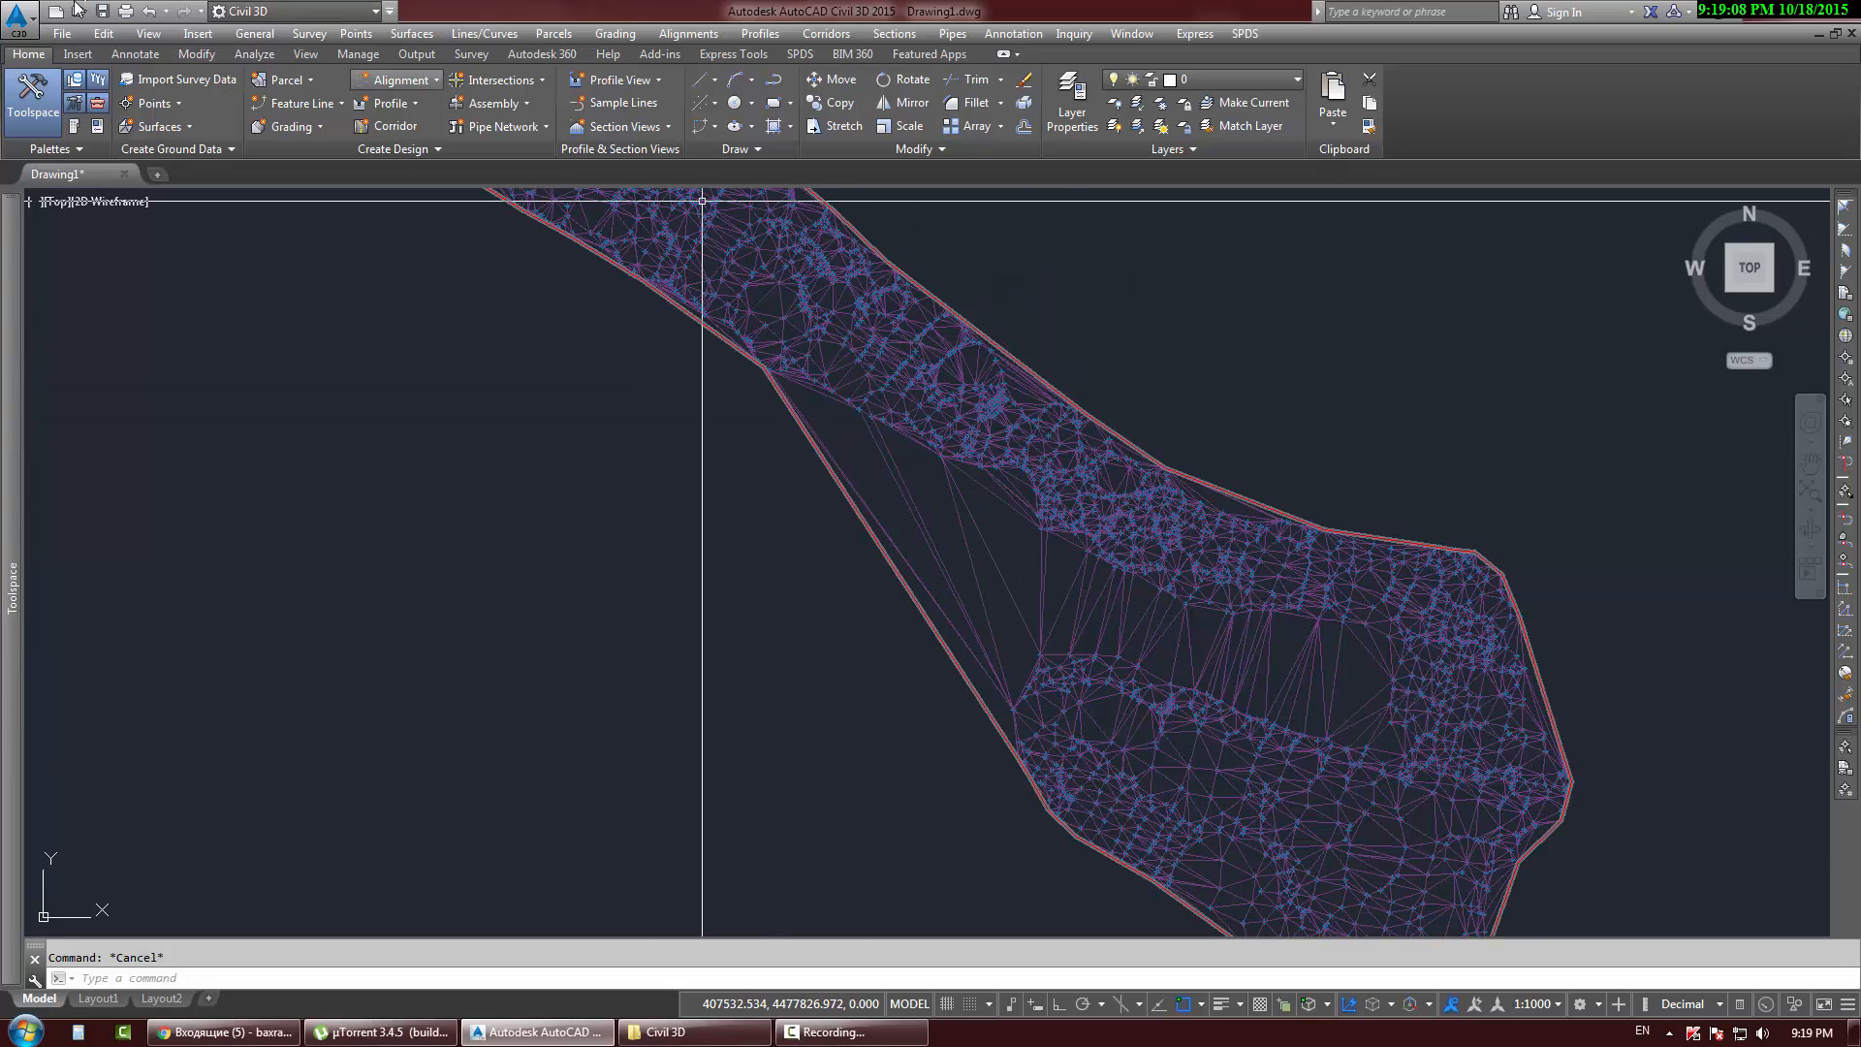
Step: Measure the long border edge across the surface's concave gap with an aligned dimension, and erase that dimension
left_click(135, 57)
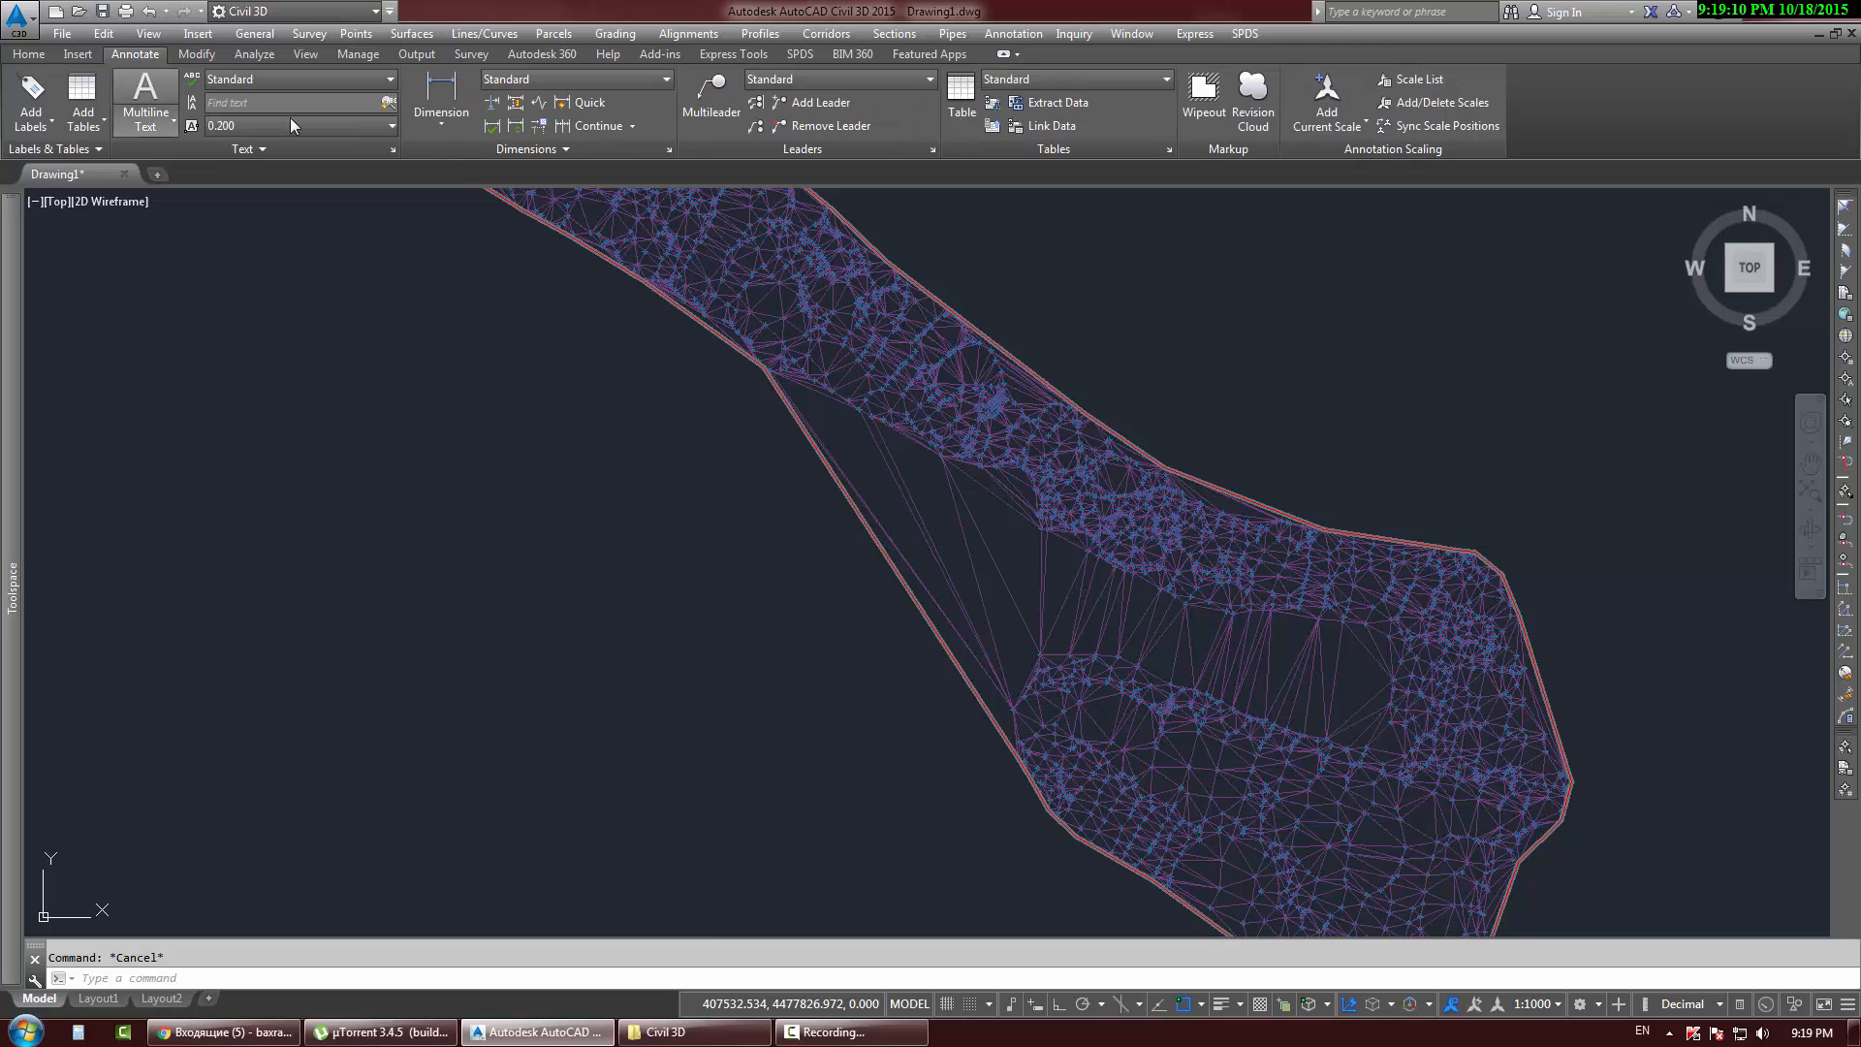
left_click(441, 114)
left_click(461, 197)
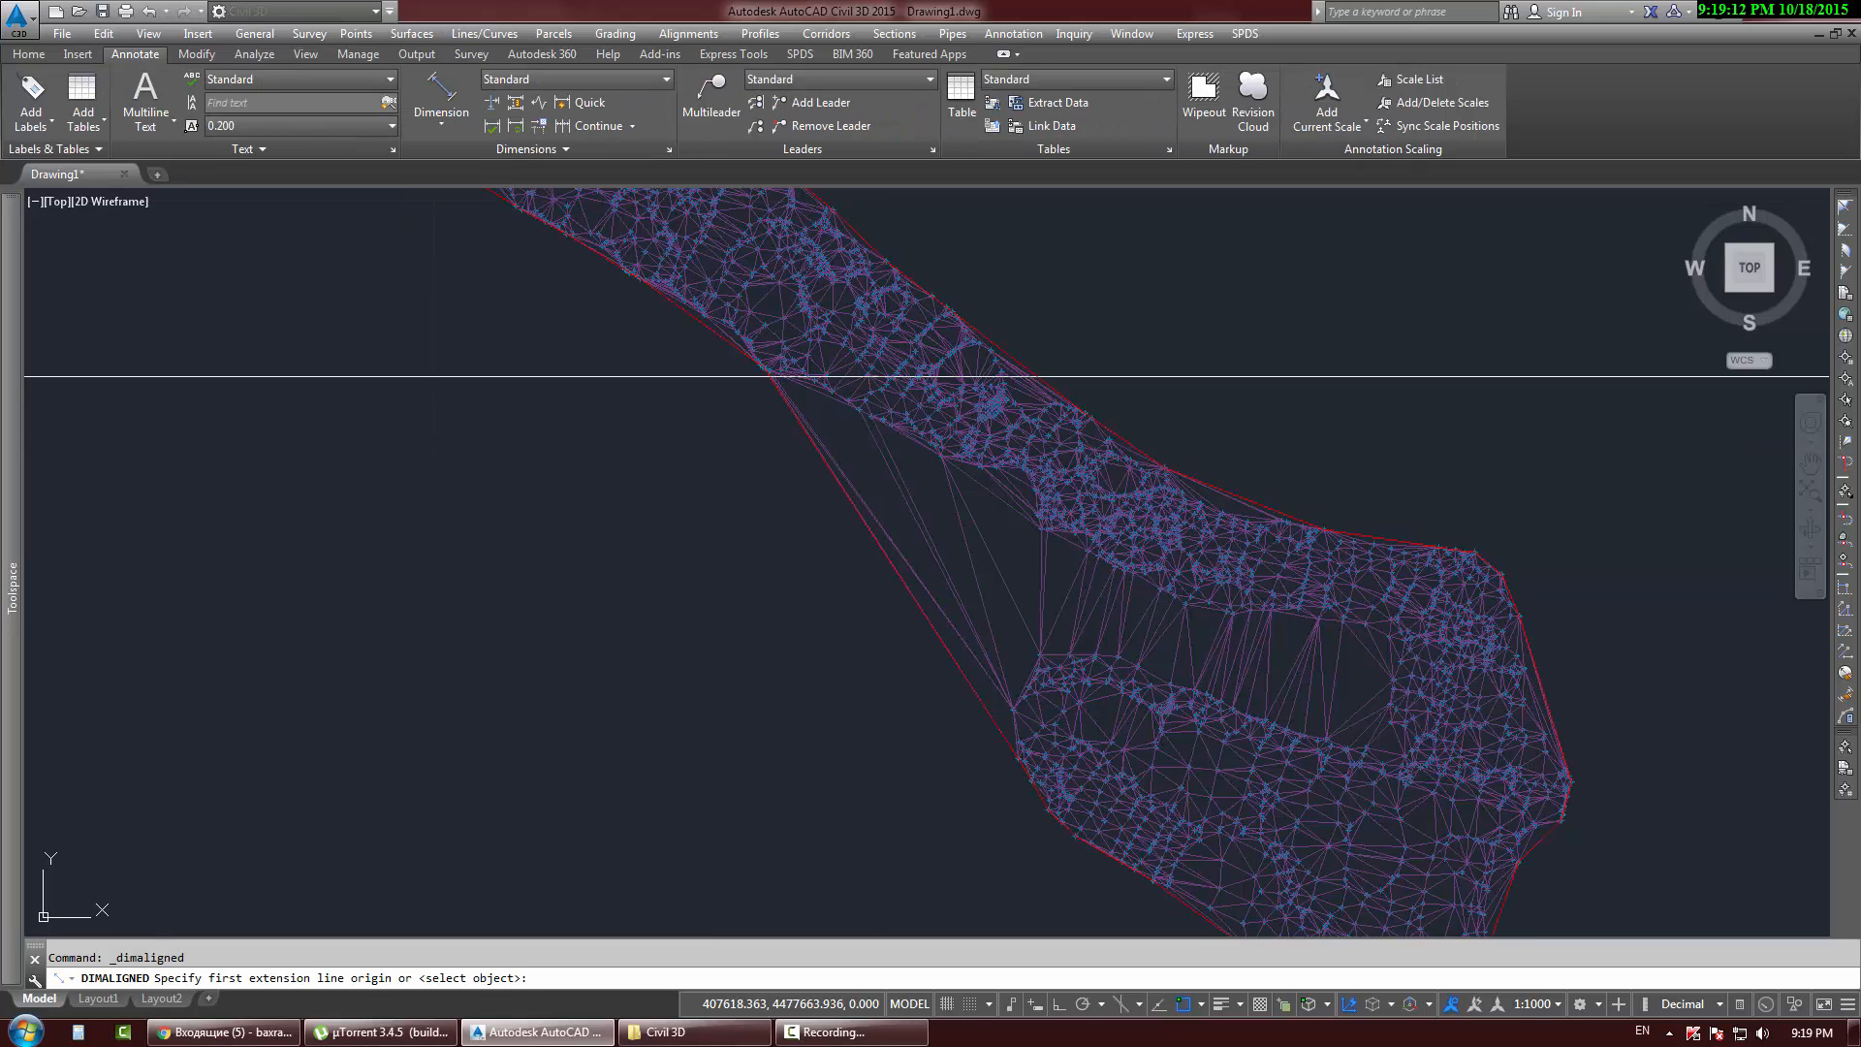
left_click(766, 369)
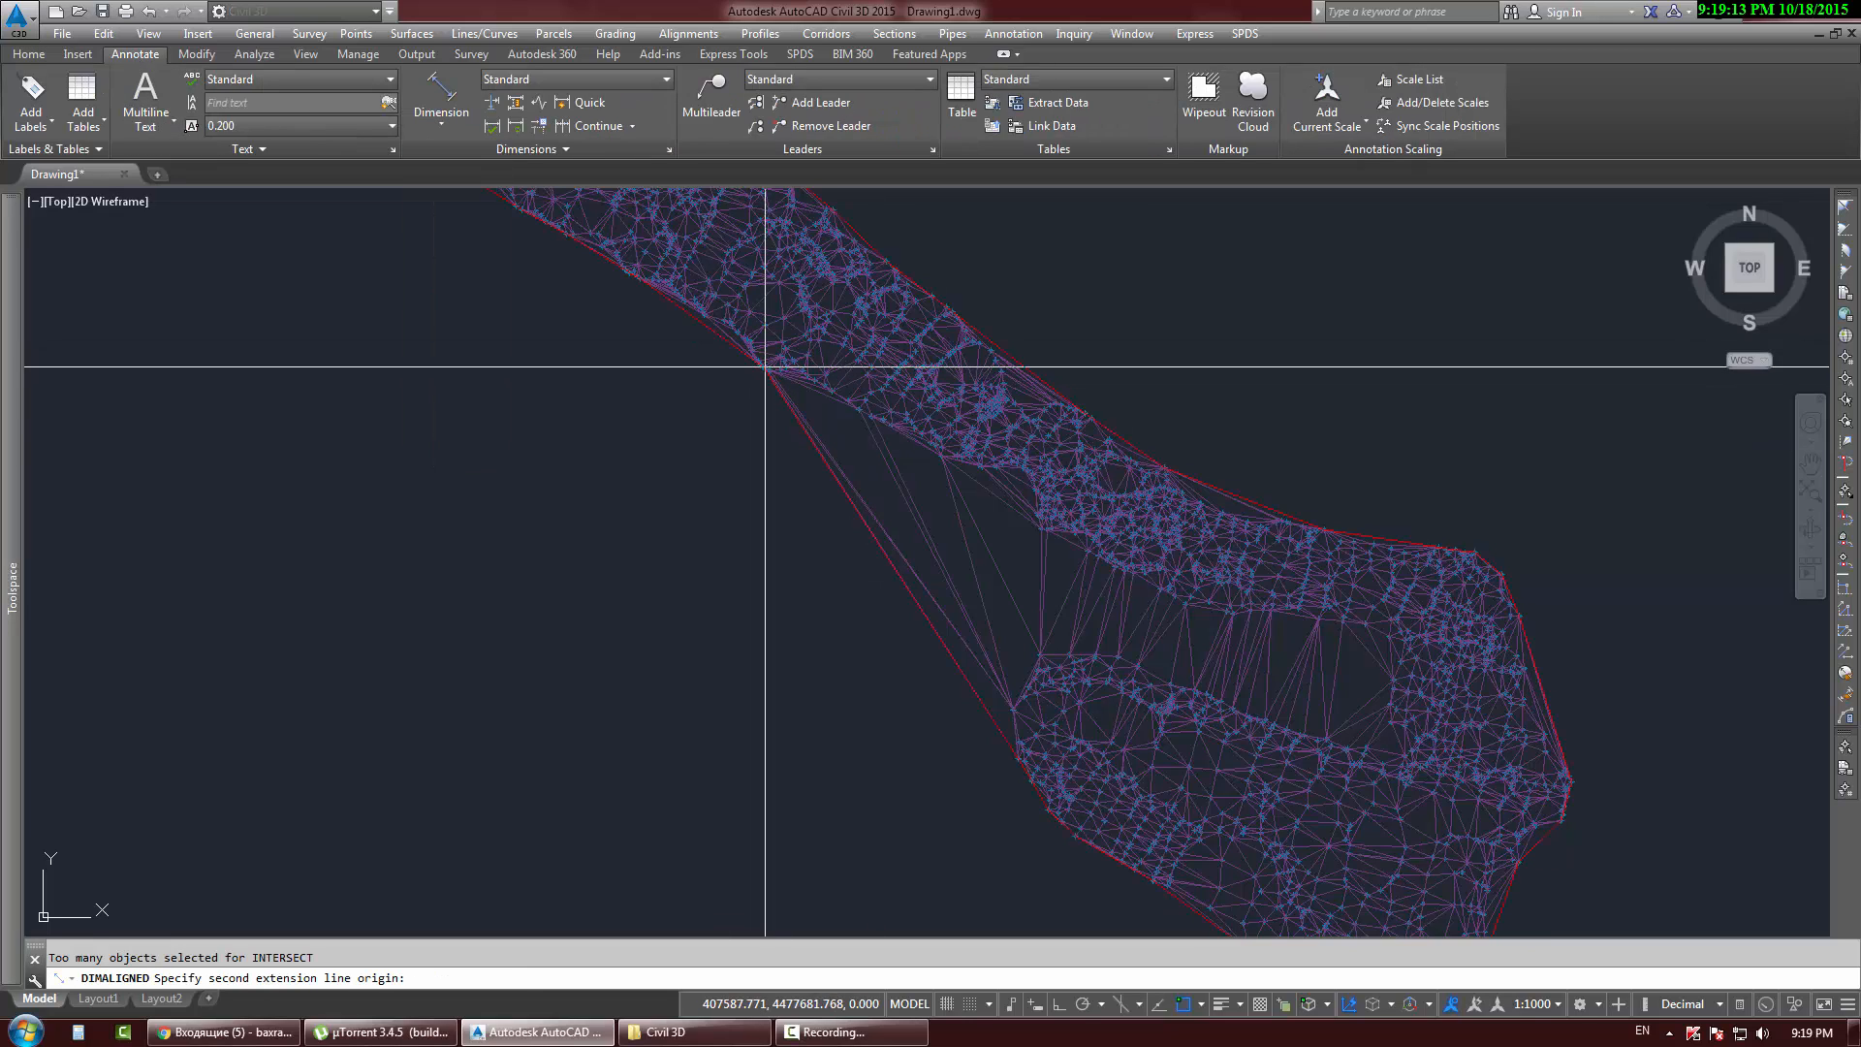
left_click(1025, 752)
left_click(883, 757)
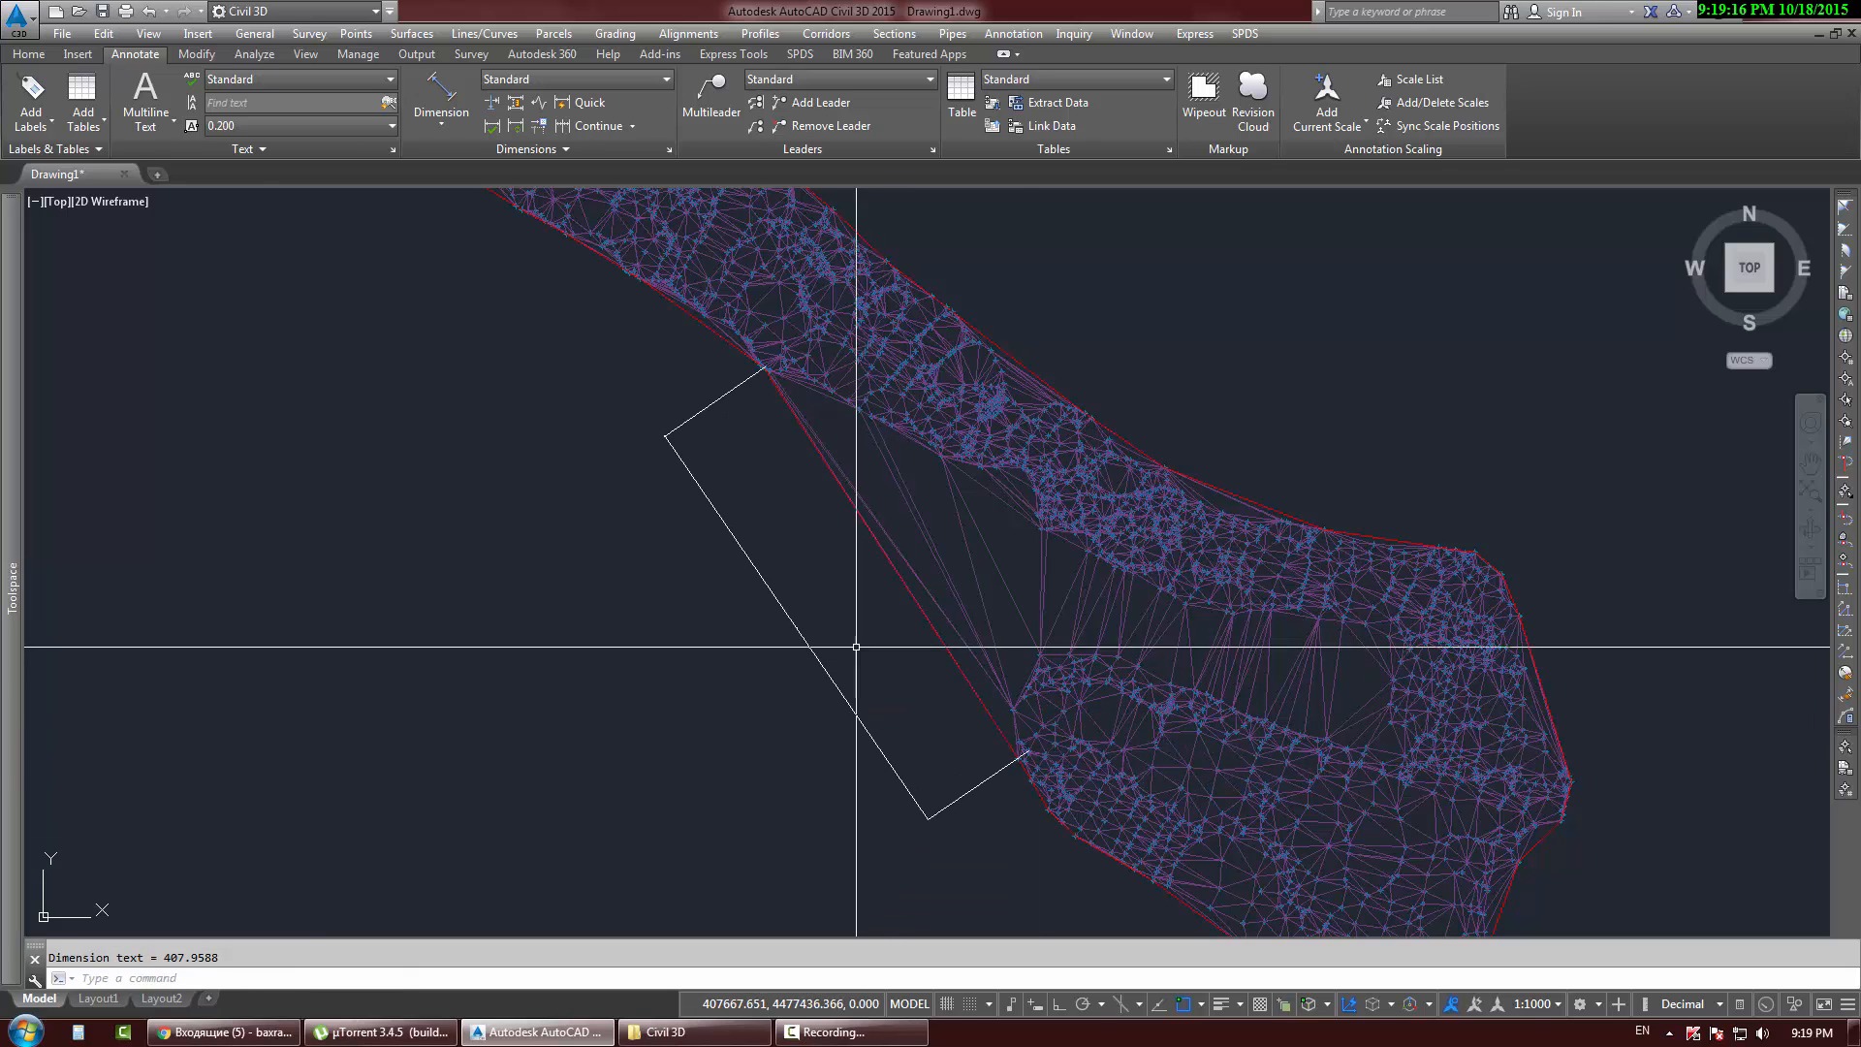
left_click(763, 553)
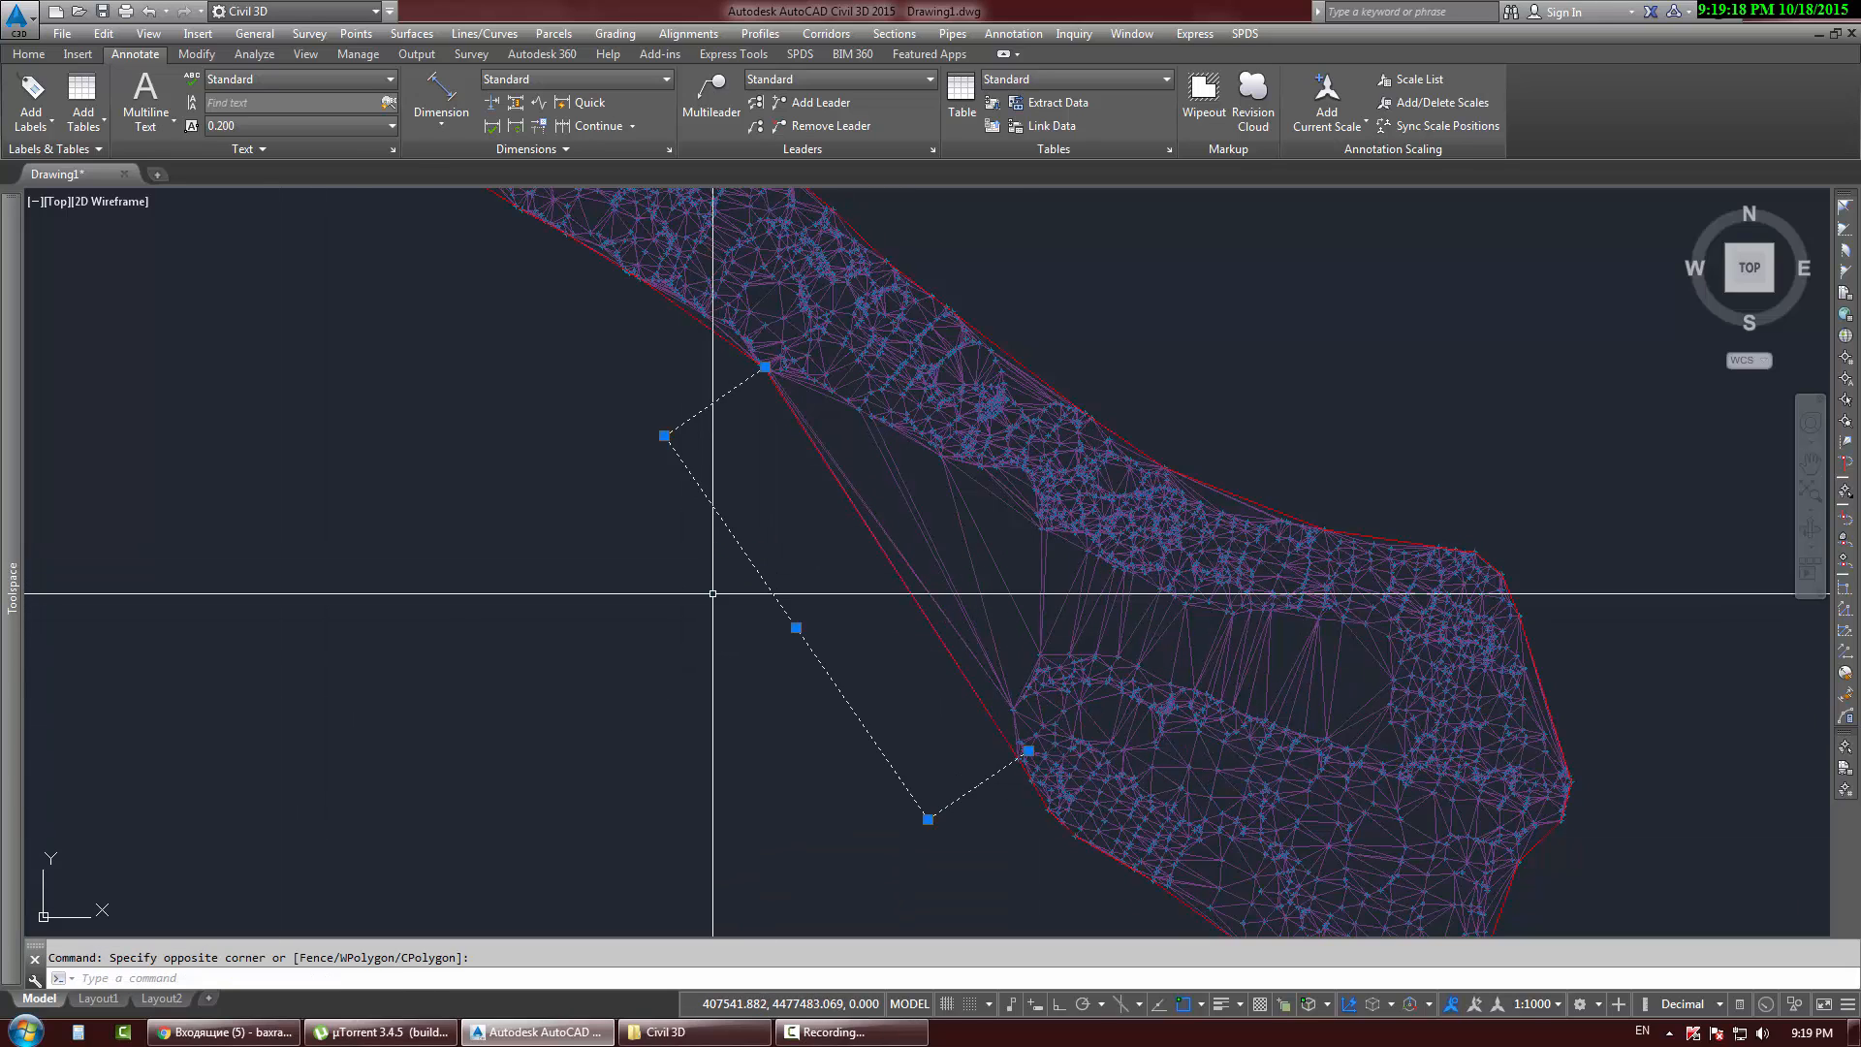
key("Delete")
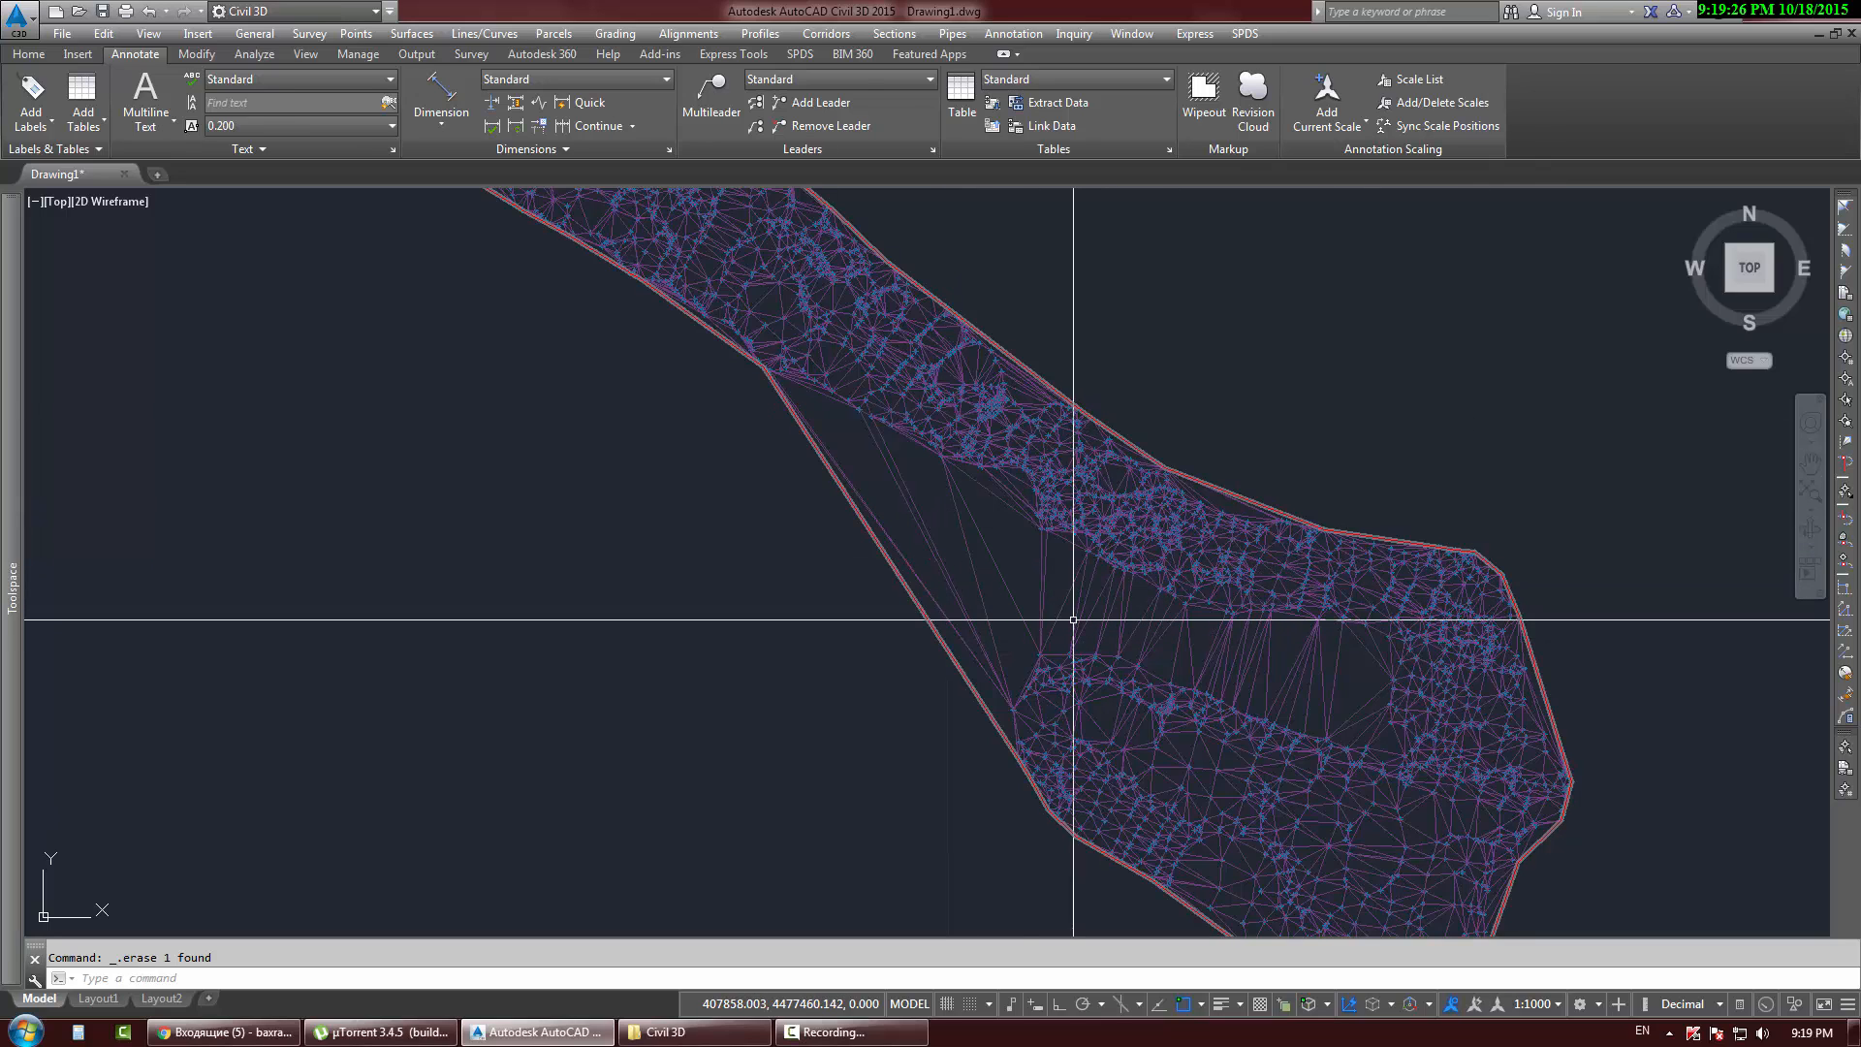
left_click(1076, 615)
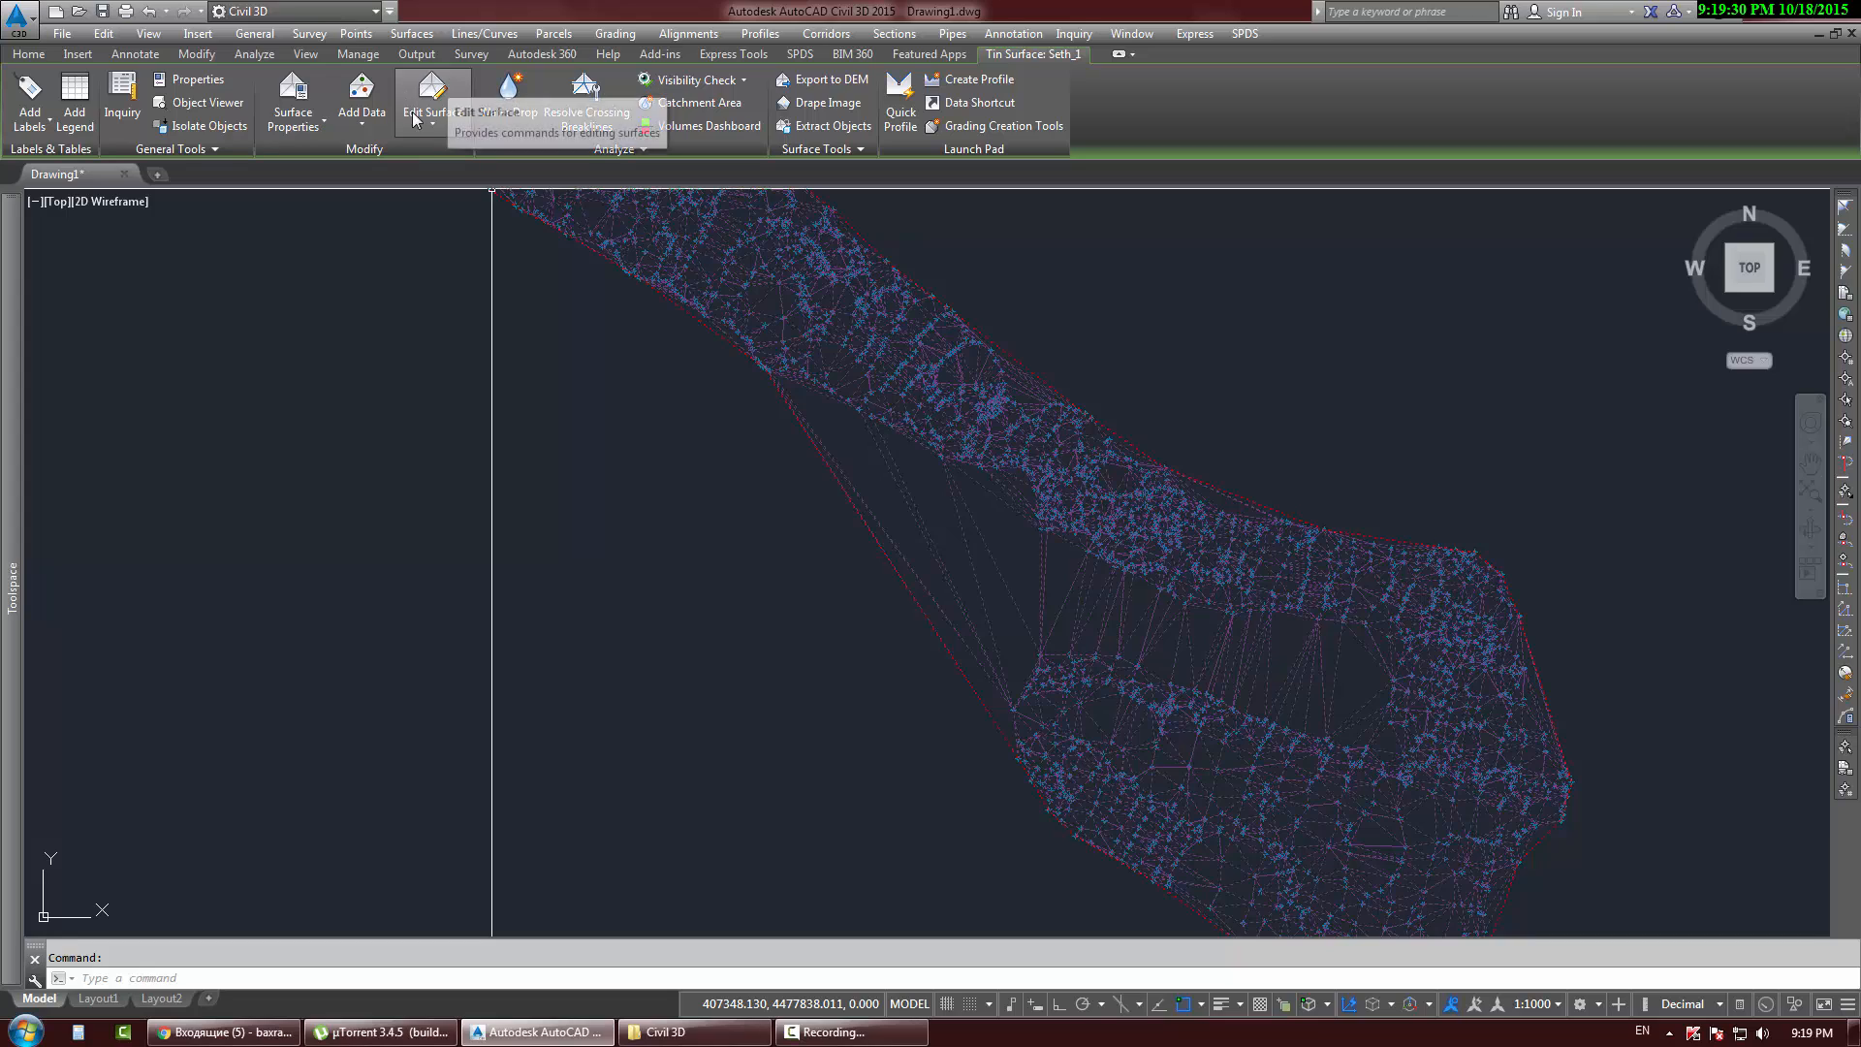
left_click(315, 129)
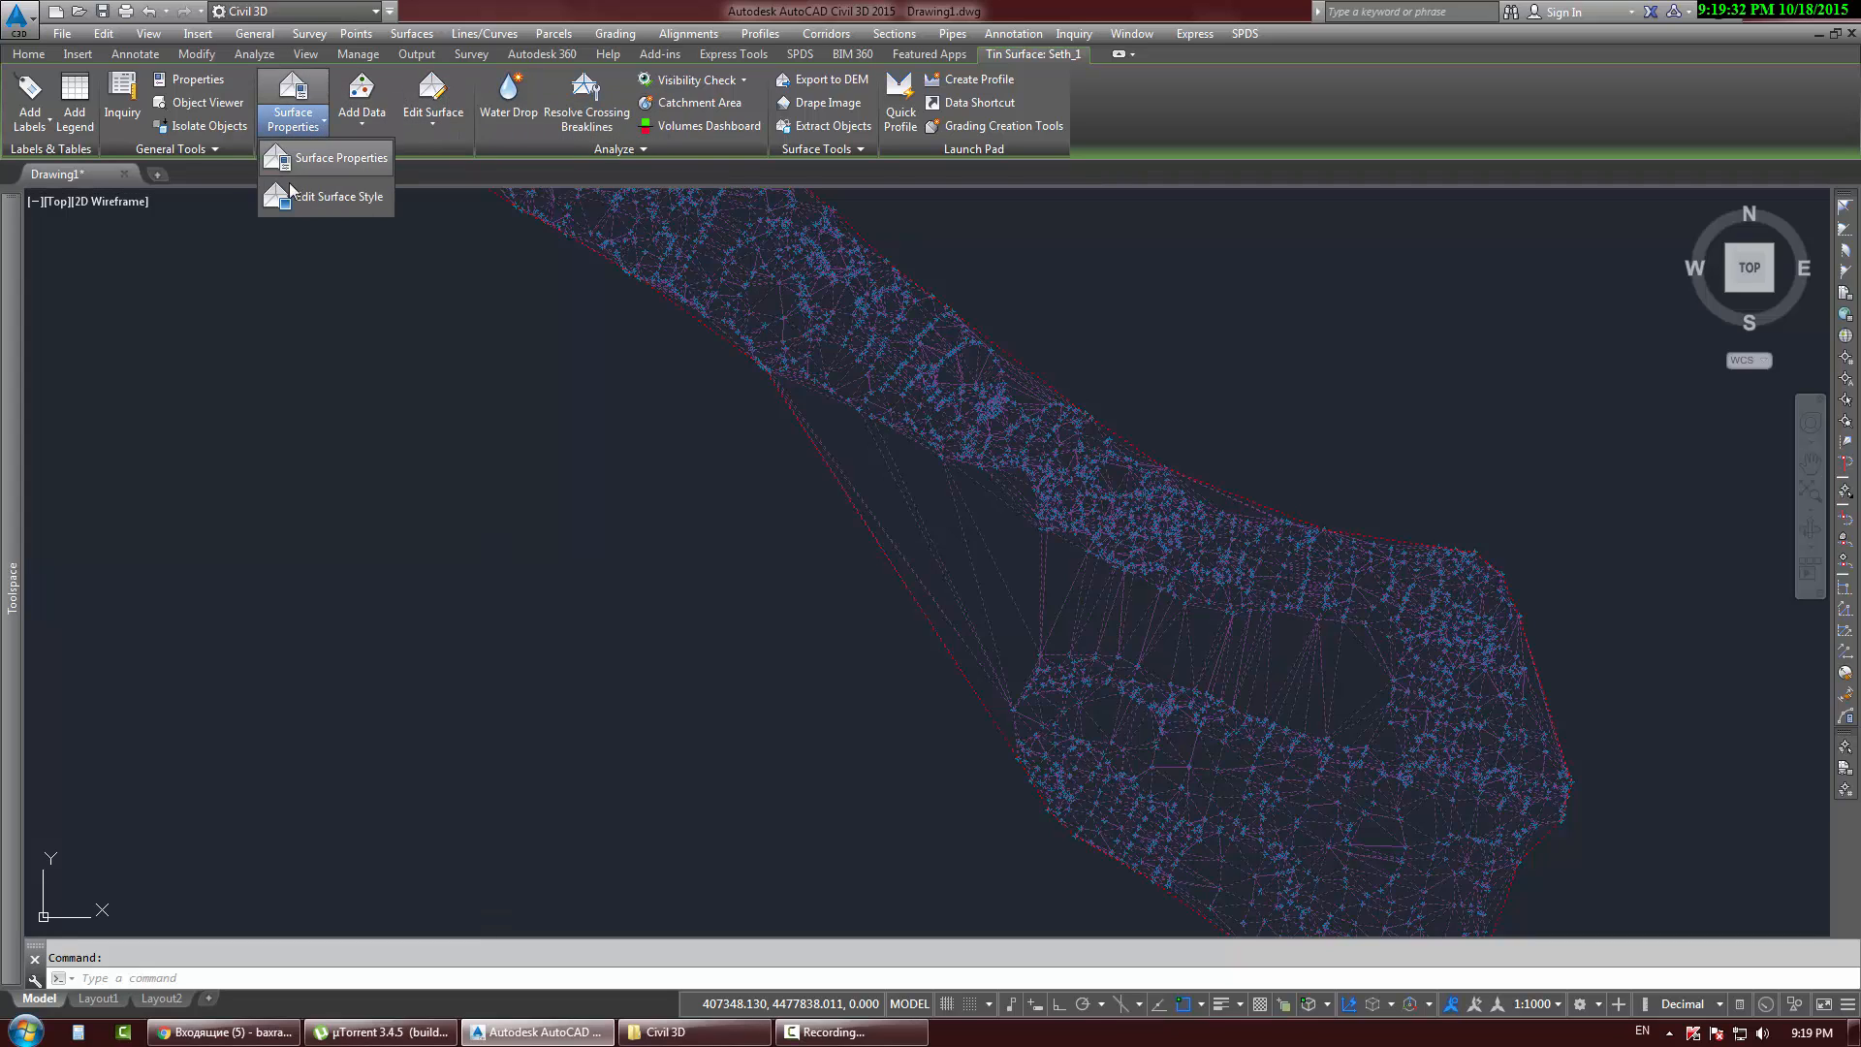
left_click(435, 120)
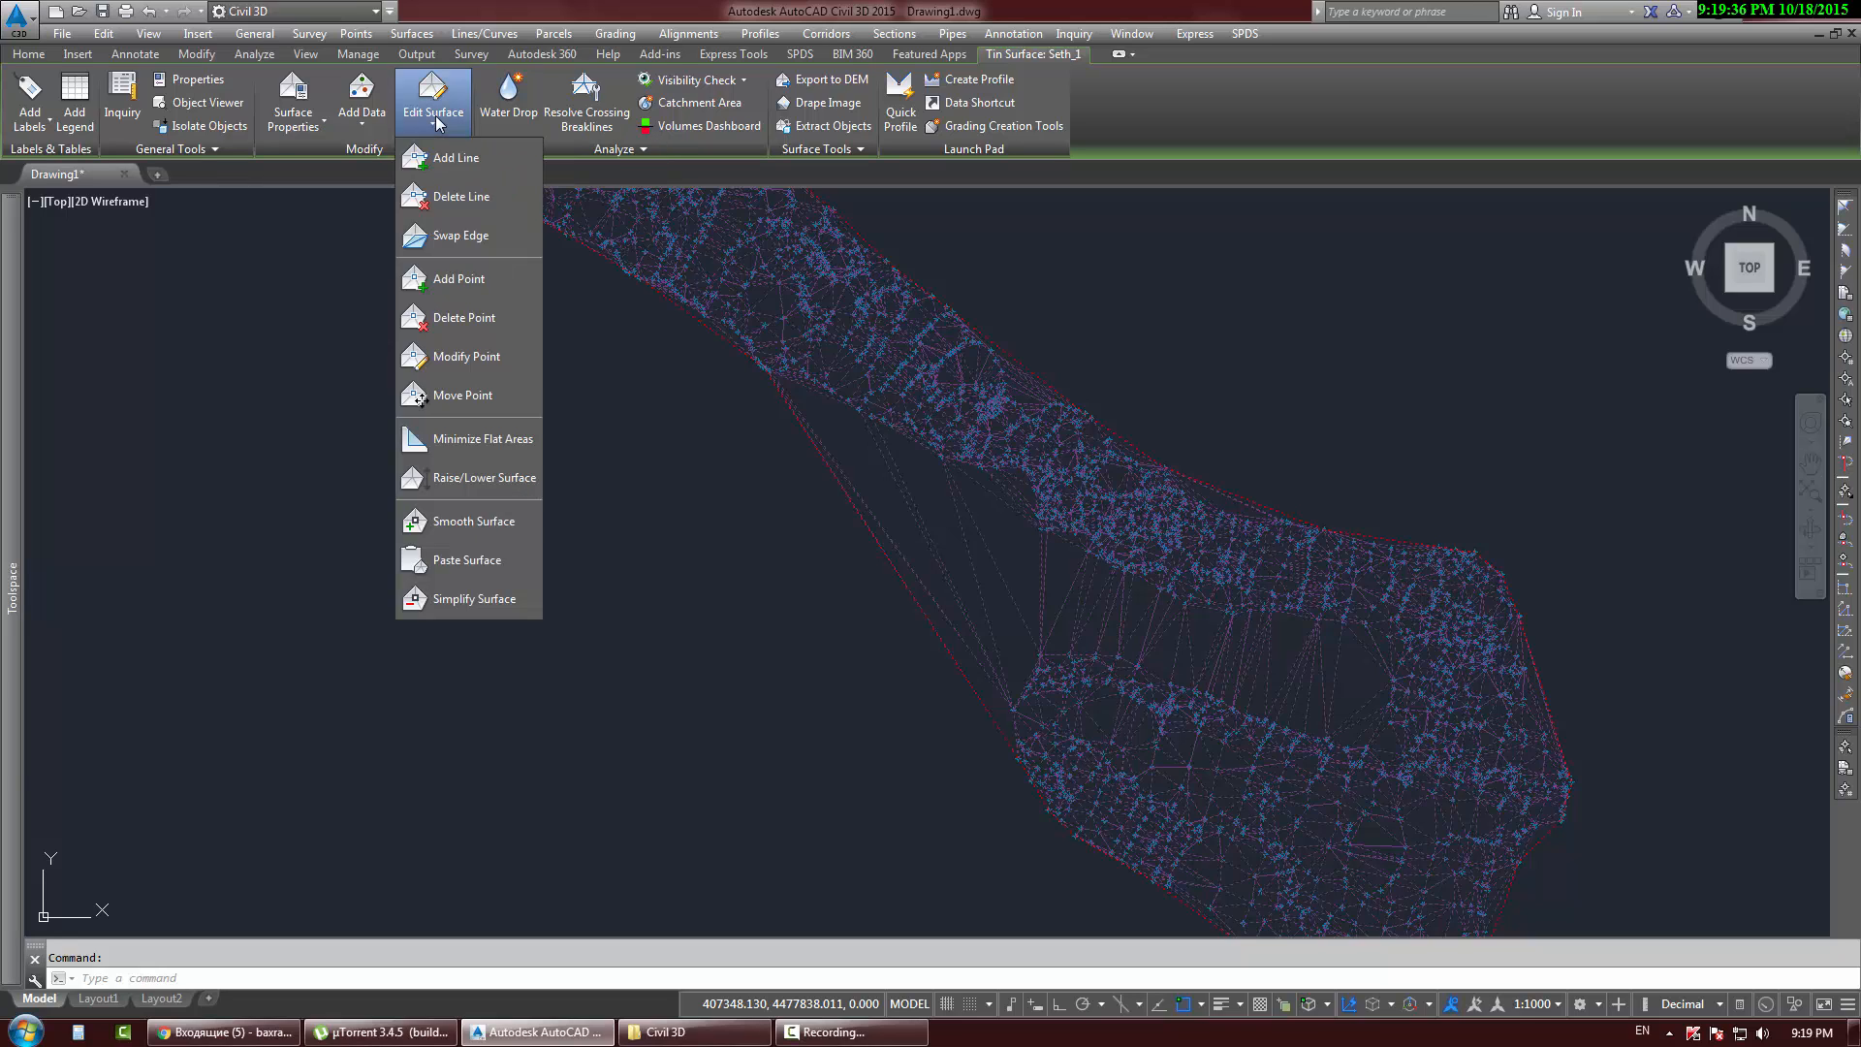
left_click(437, 118)
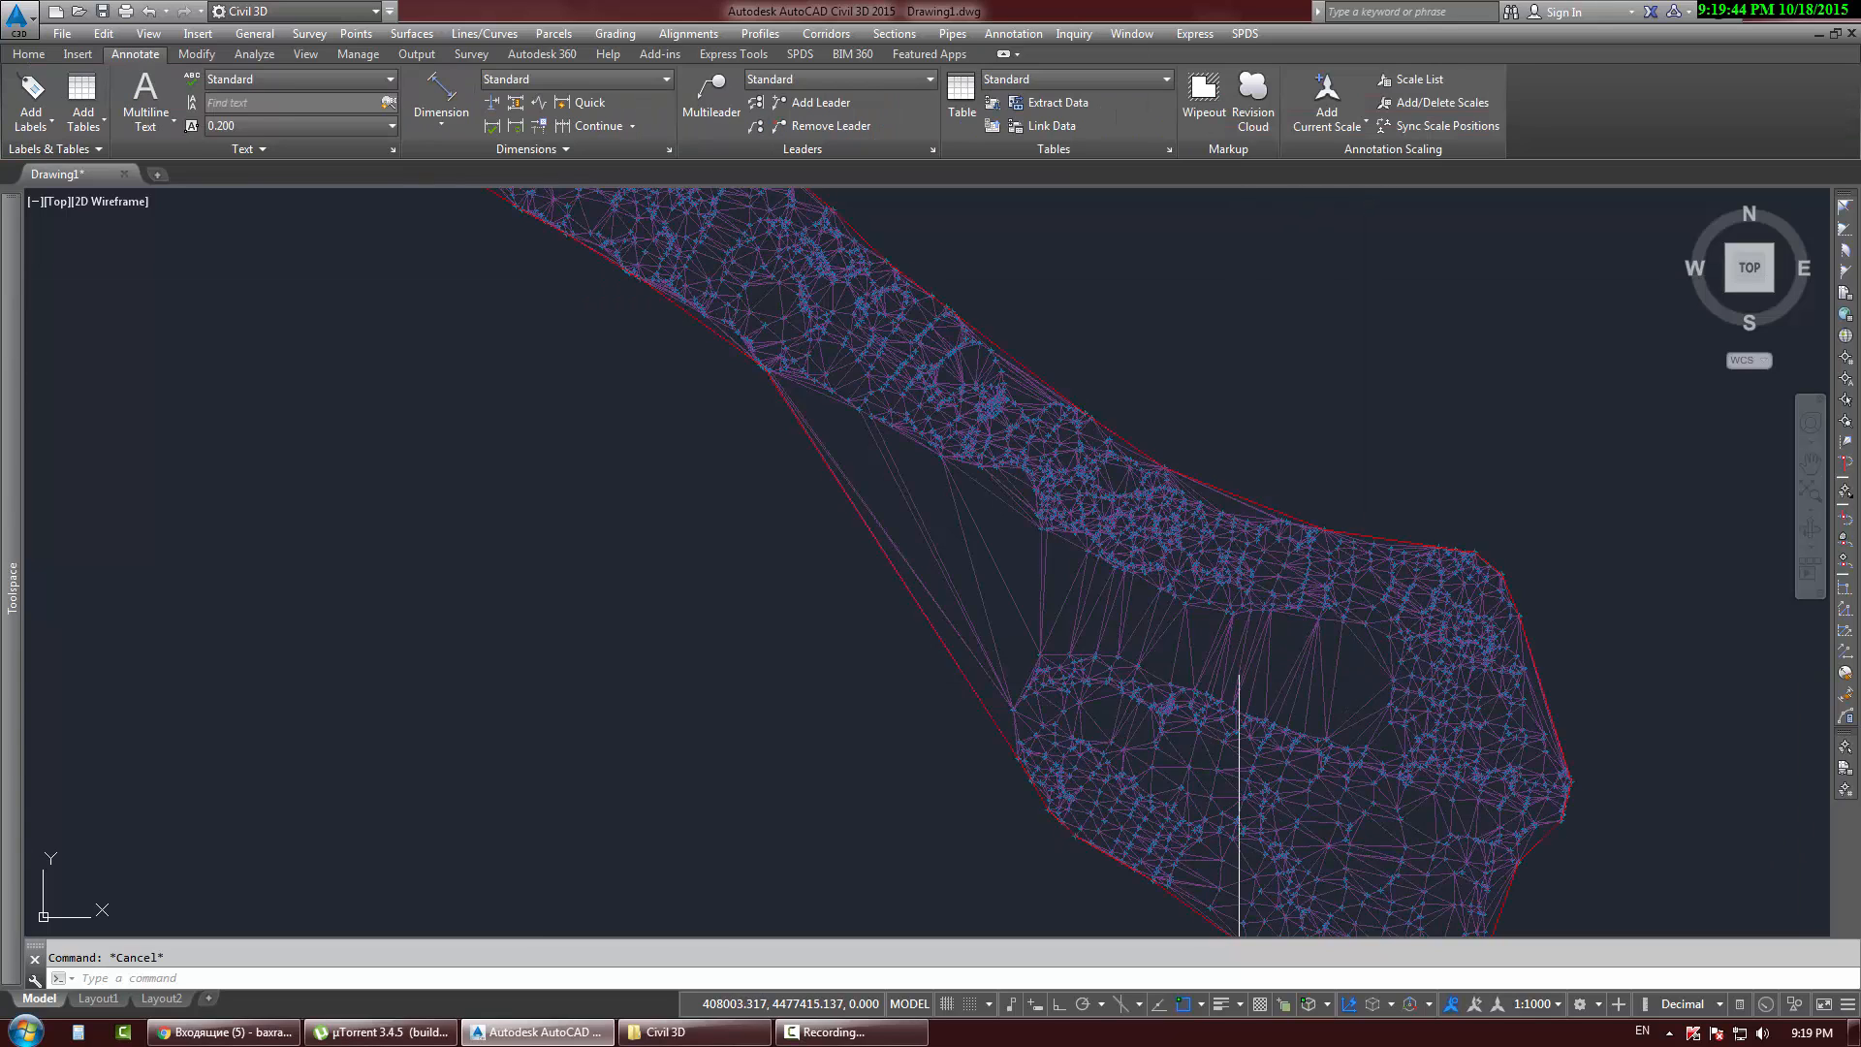
Step: Delete the long triangulation edges crossing the outer part of Seth_1's concave southwestern gap using two crossing selections
middle_click_drag(873, 599, 845, 625)
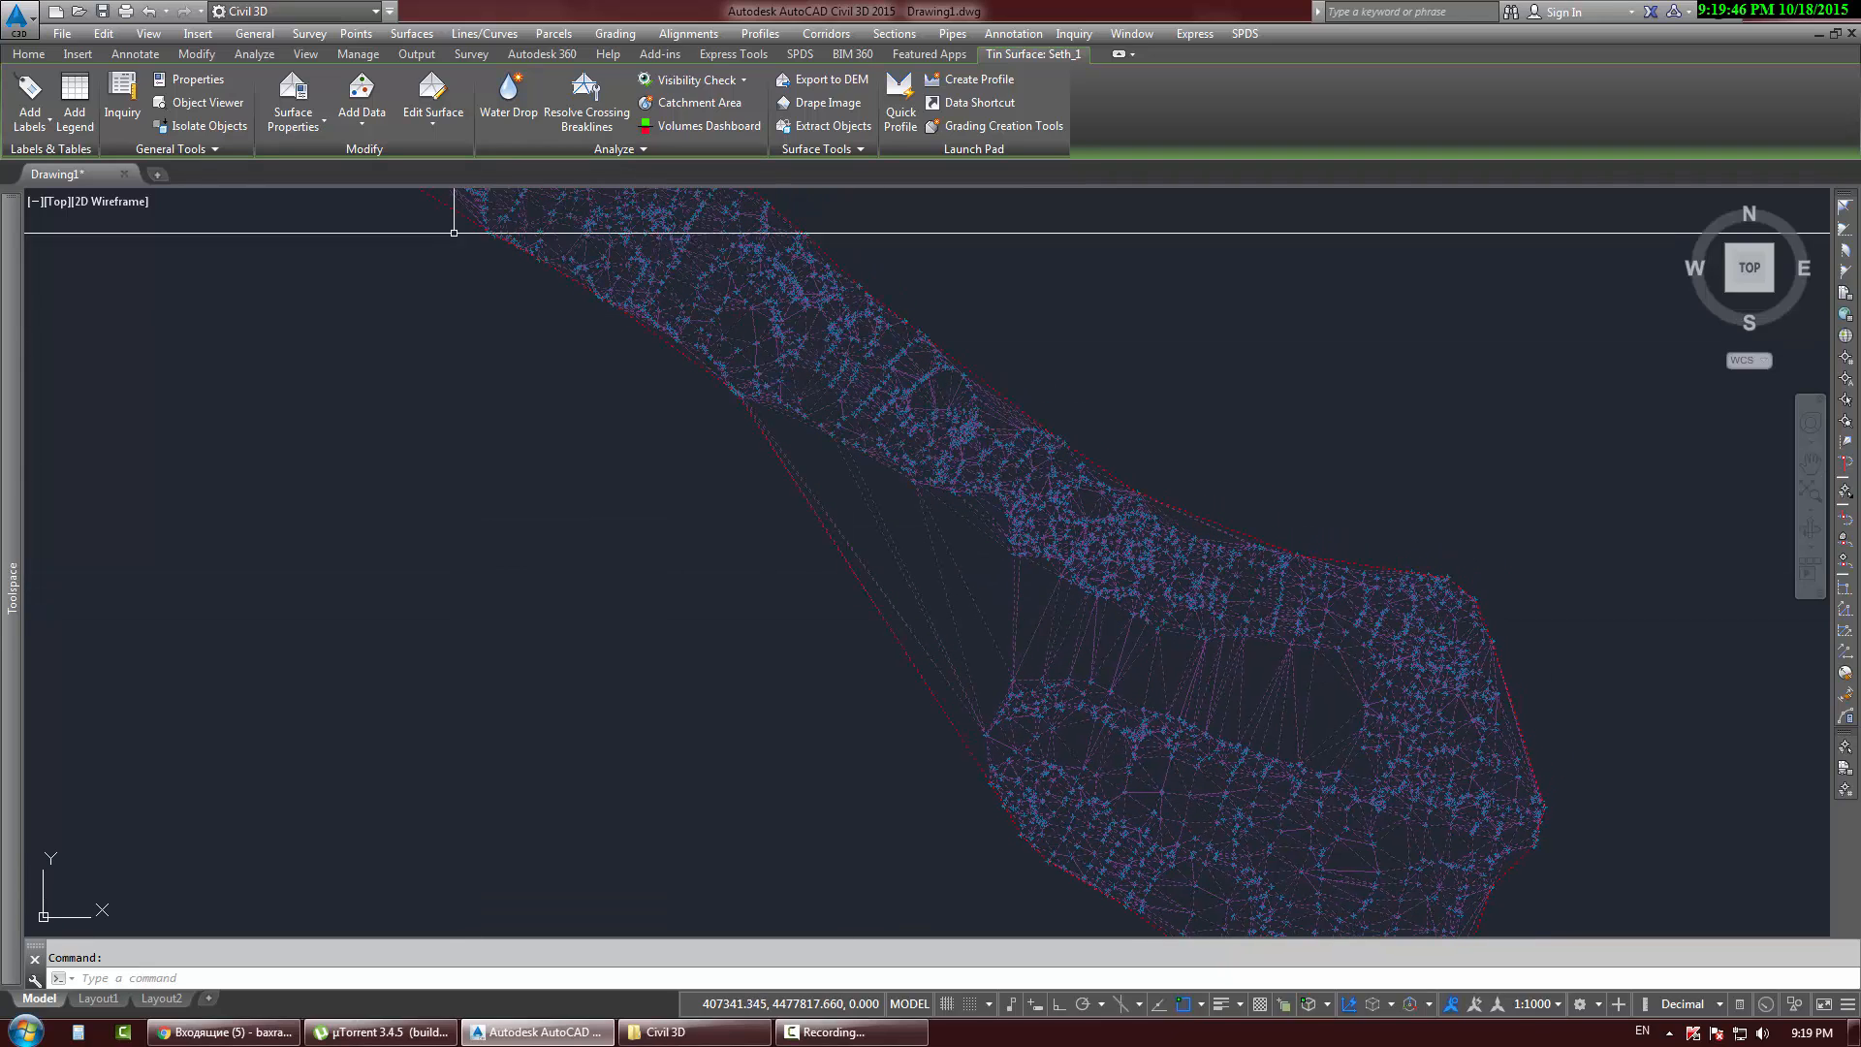
left_click(426, 134)
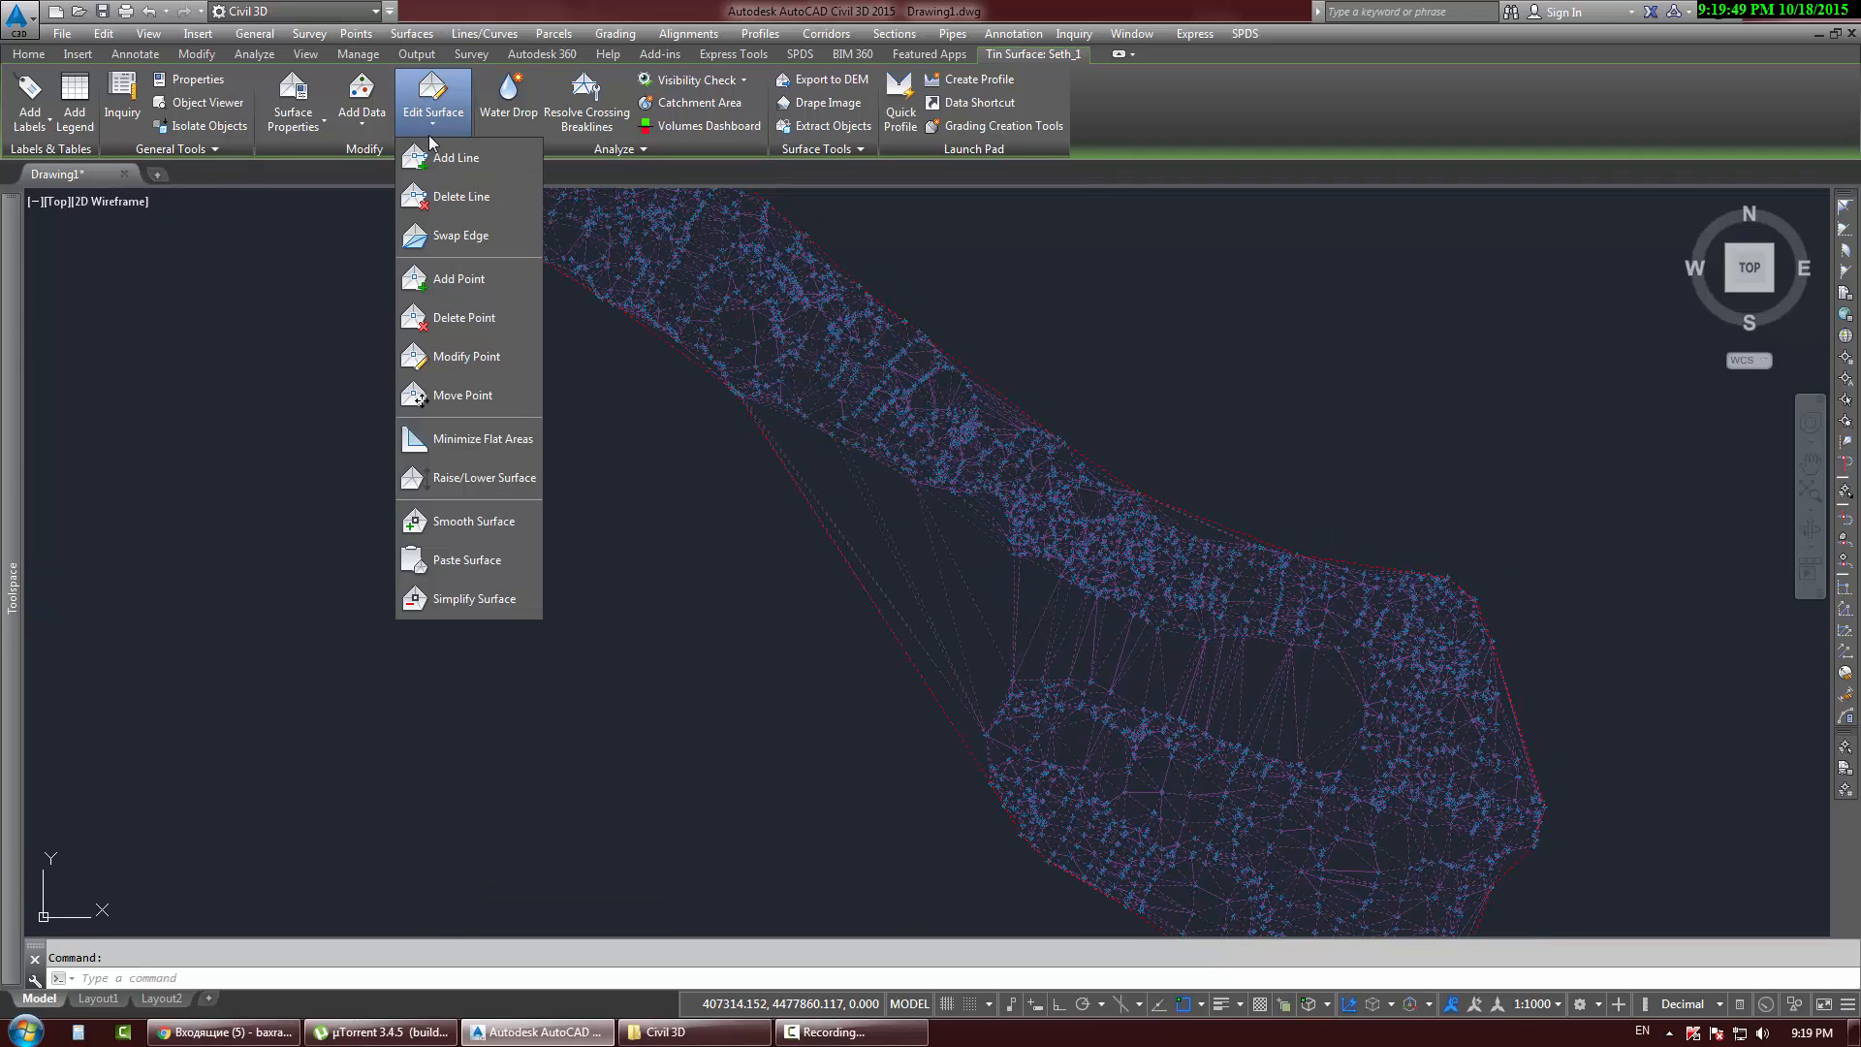
left_click(456, 203)
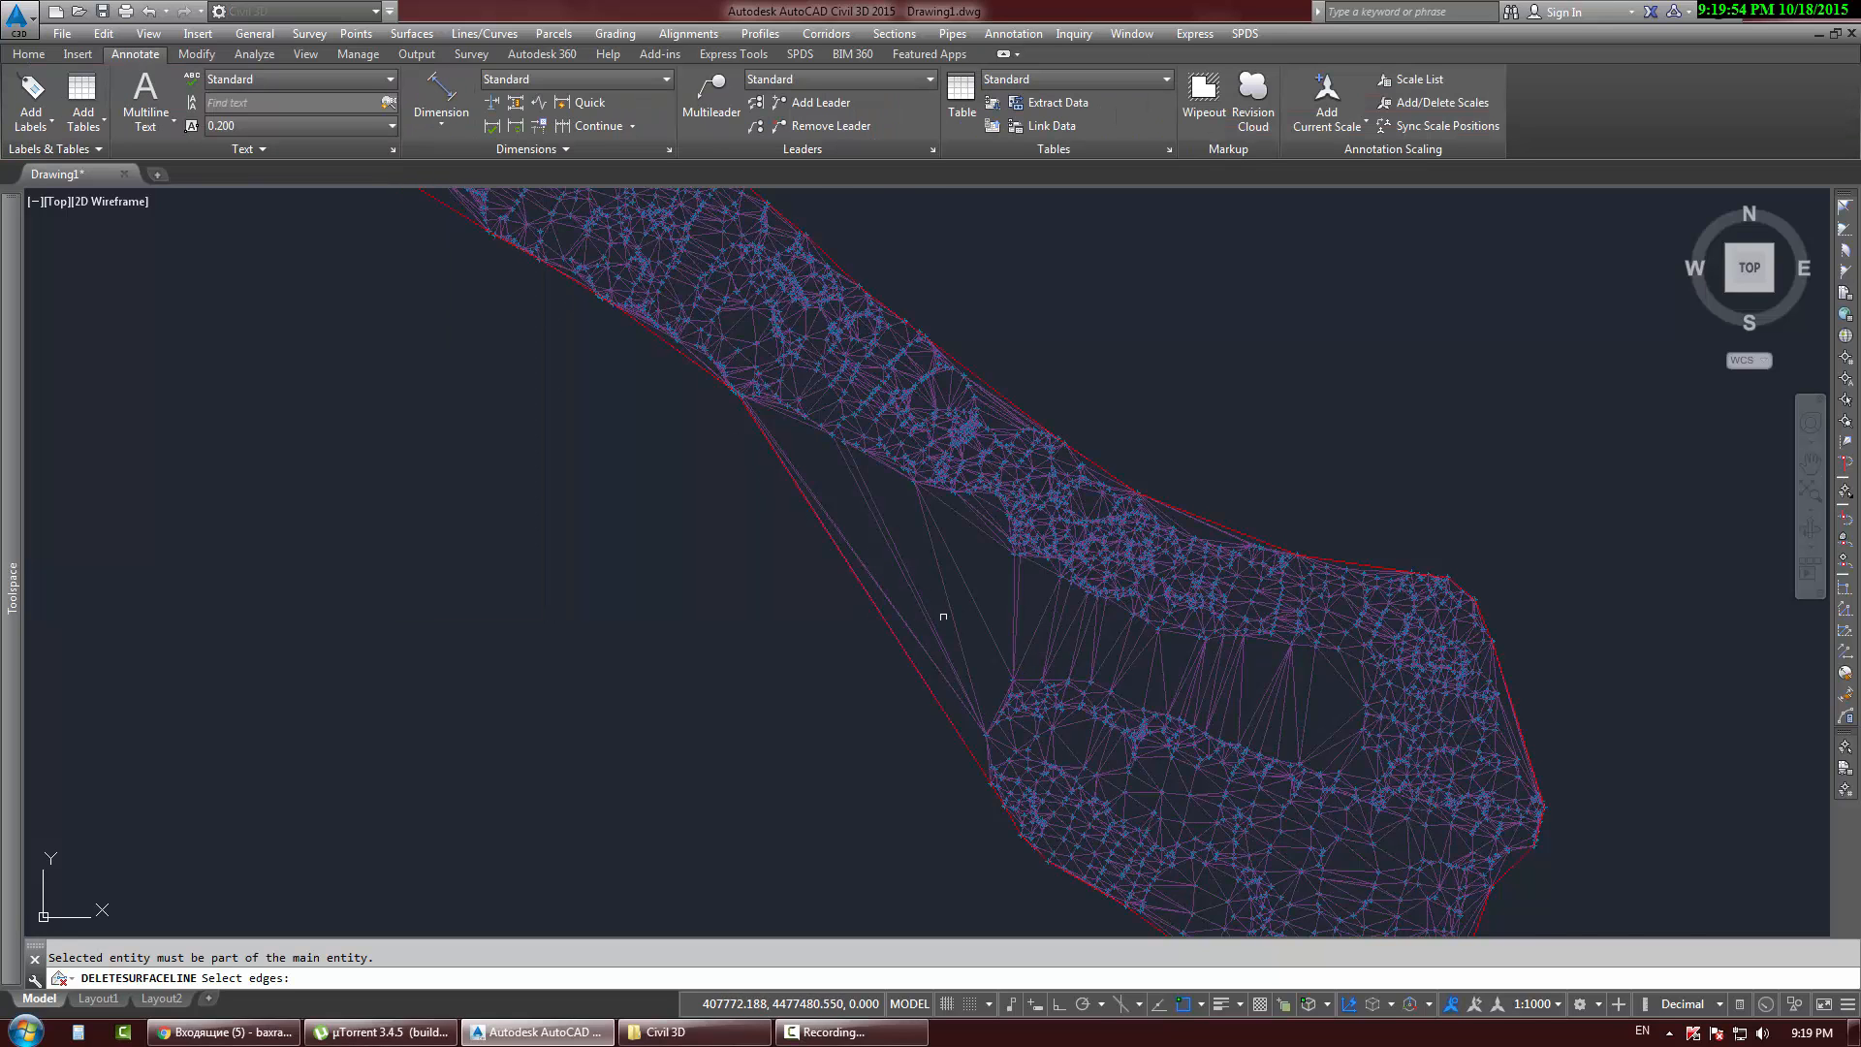
scroll(943, 617, "up", 3)
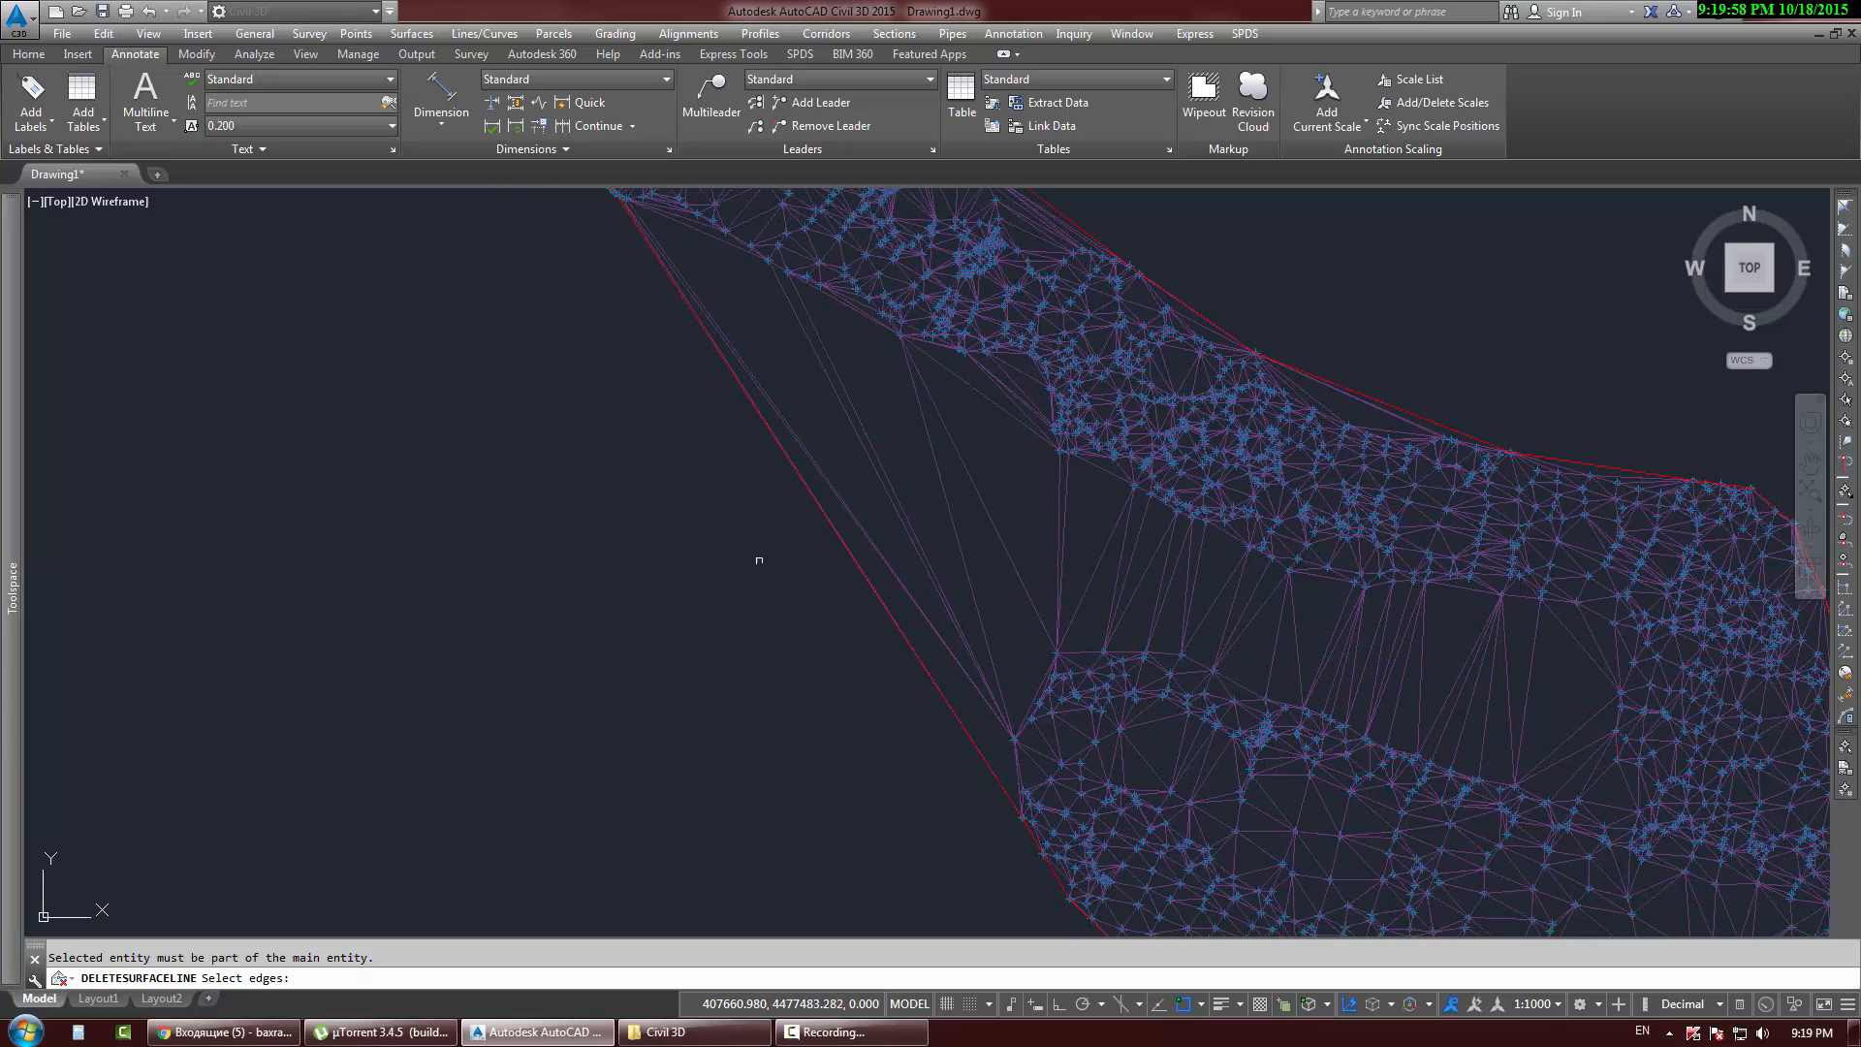
left_click(881, 527)
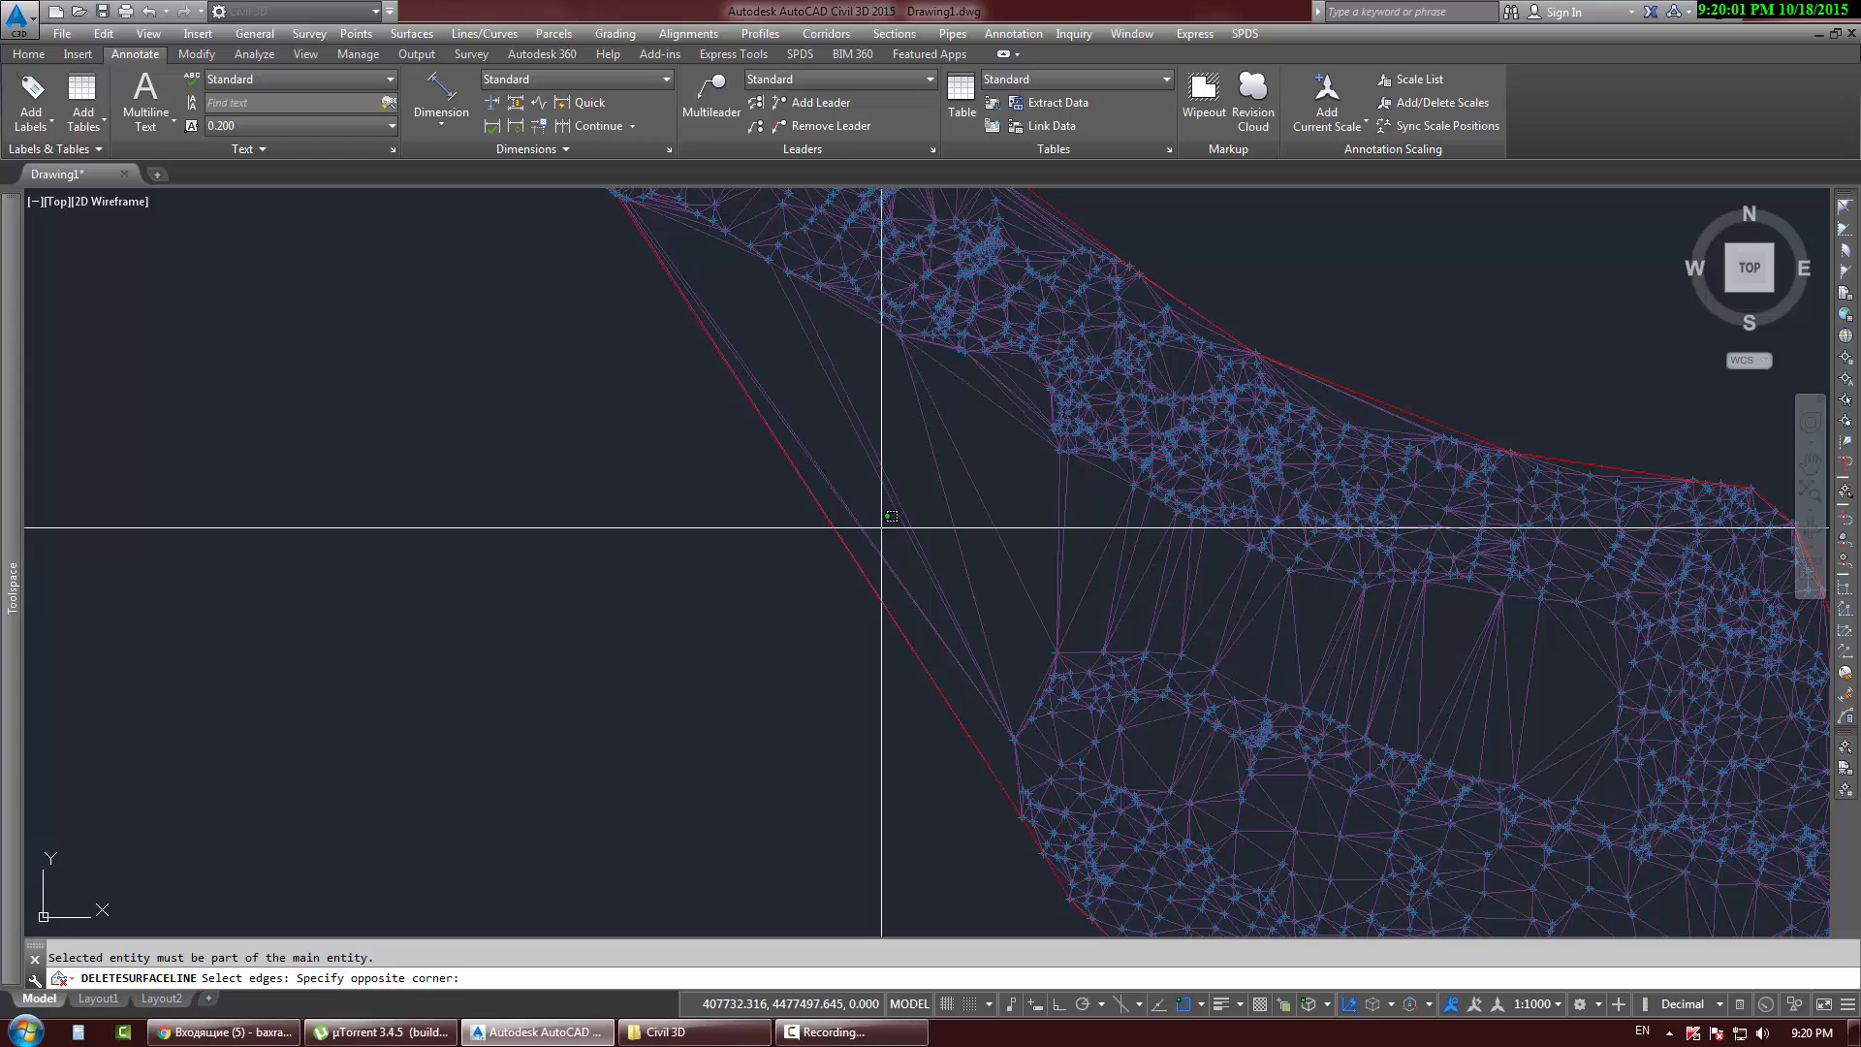
left_click(810, 572)
key("Return")
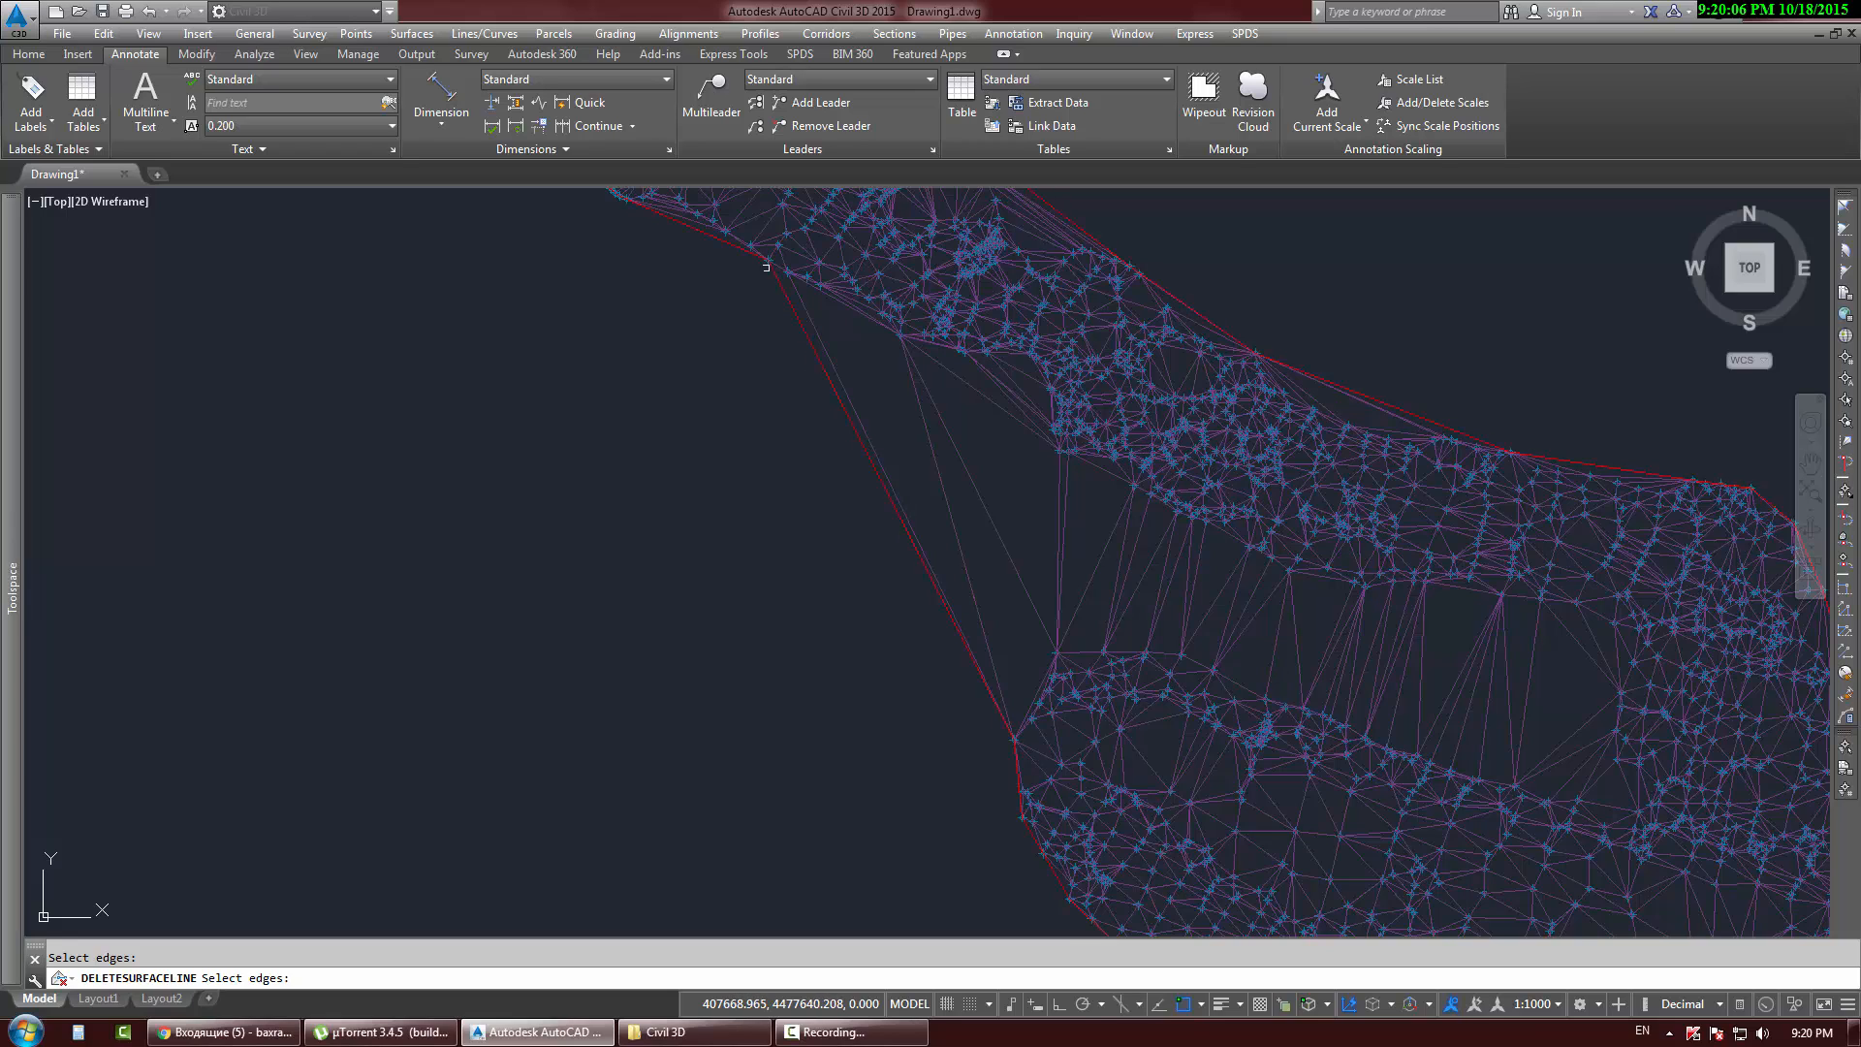
left_click(868, 394)
left_click(803, 429)
key("Return")
Step: Delete the long, thin triangle edges along two concave stretches of the surface's northeastern border
scroll(928, 453, "up", 5)
left_click(1175, 498)
left_click(1140, 567)
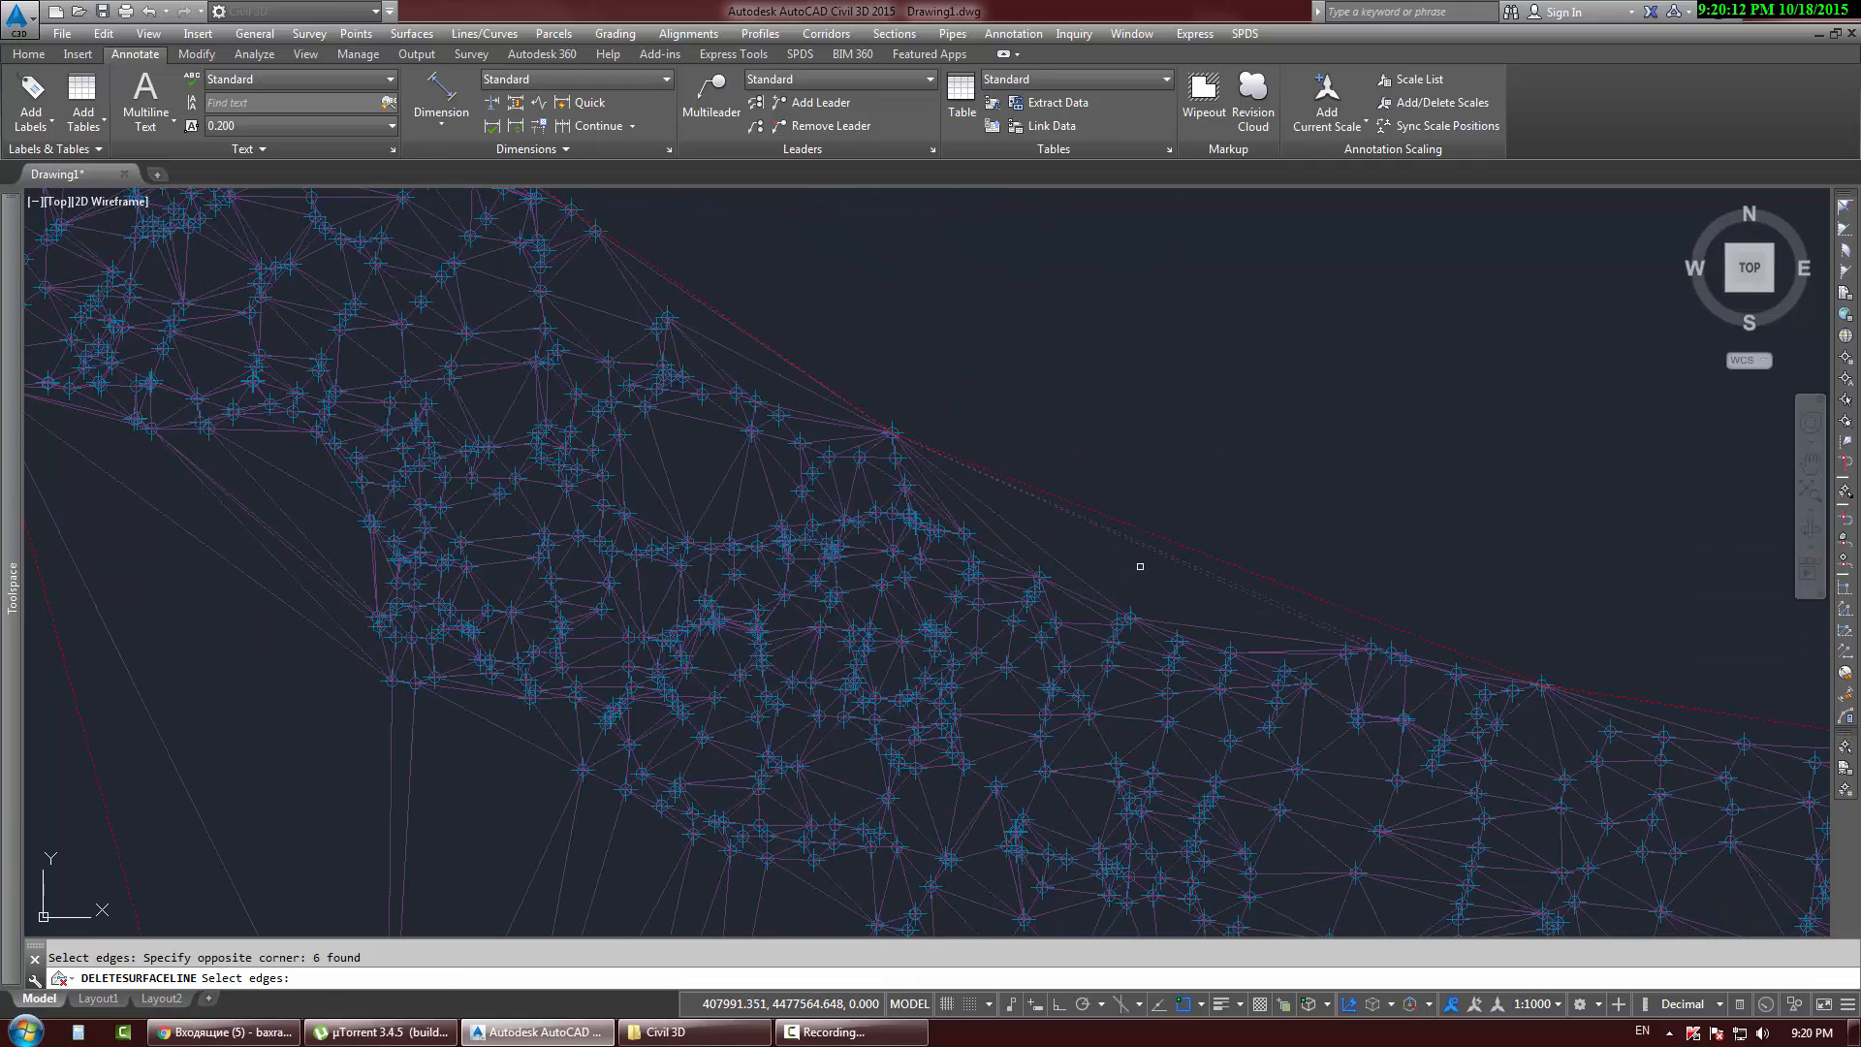
scroll(951, 394, "up", 2)
left_click(1001, 453)
left_click(935, 498)
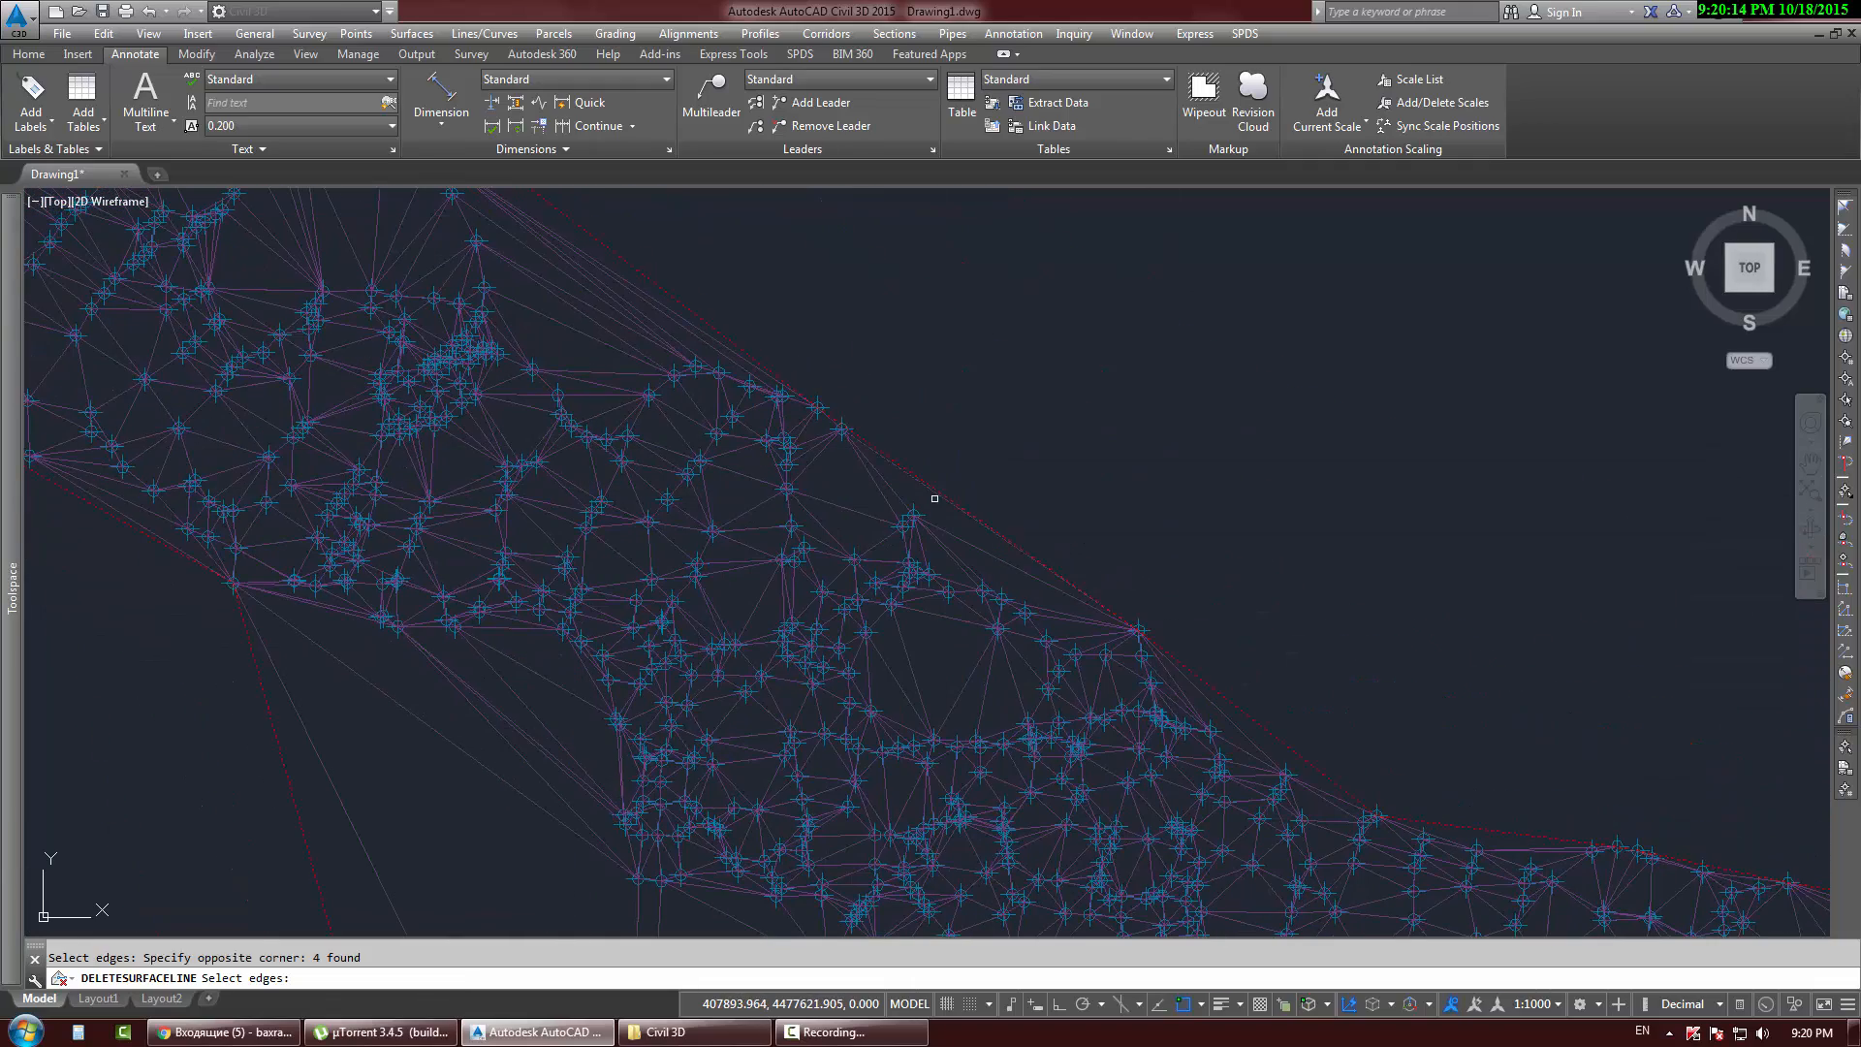
Step: Delete the long outer edge farther northwest along the northeastern border, finish deleting lines and deselect the surface
scroll(777, 565, "up", 3)
left_click(916, 479)
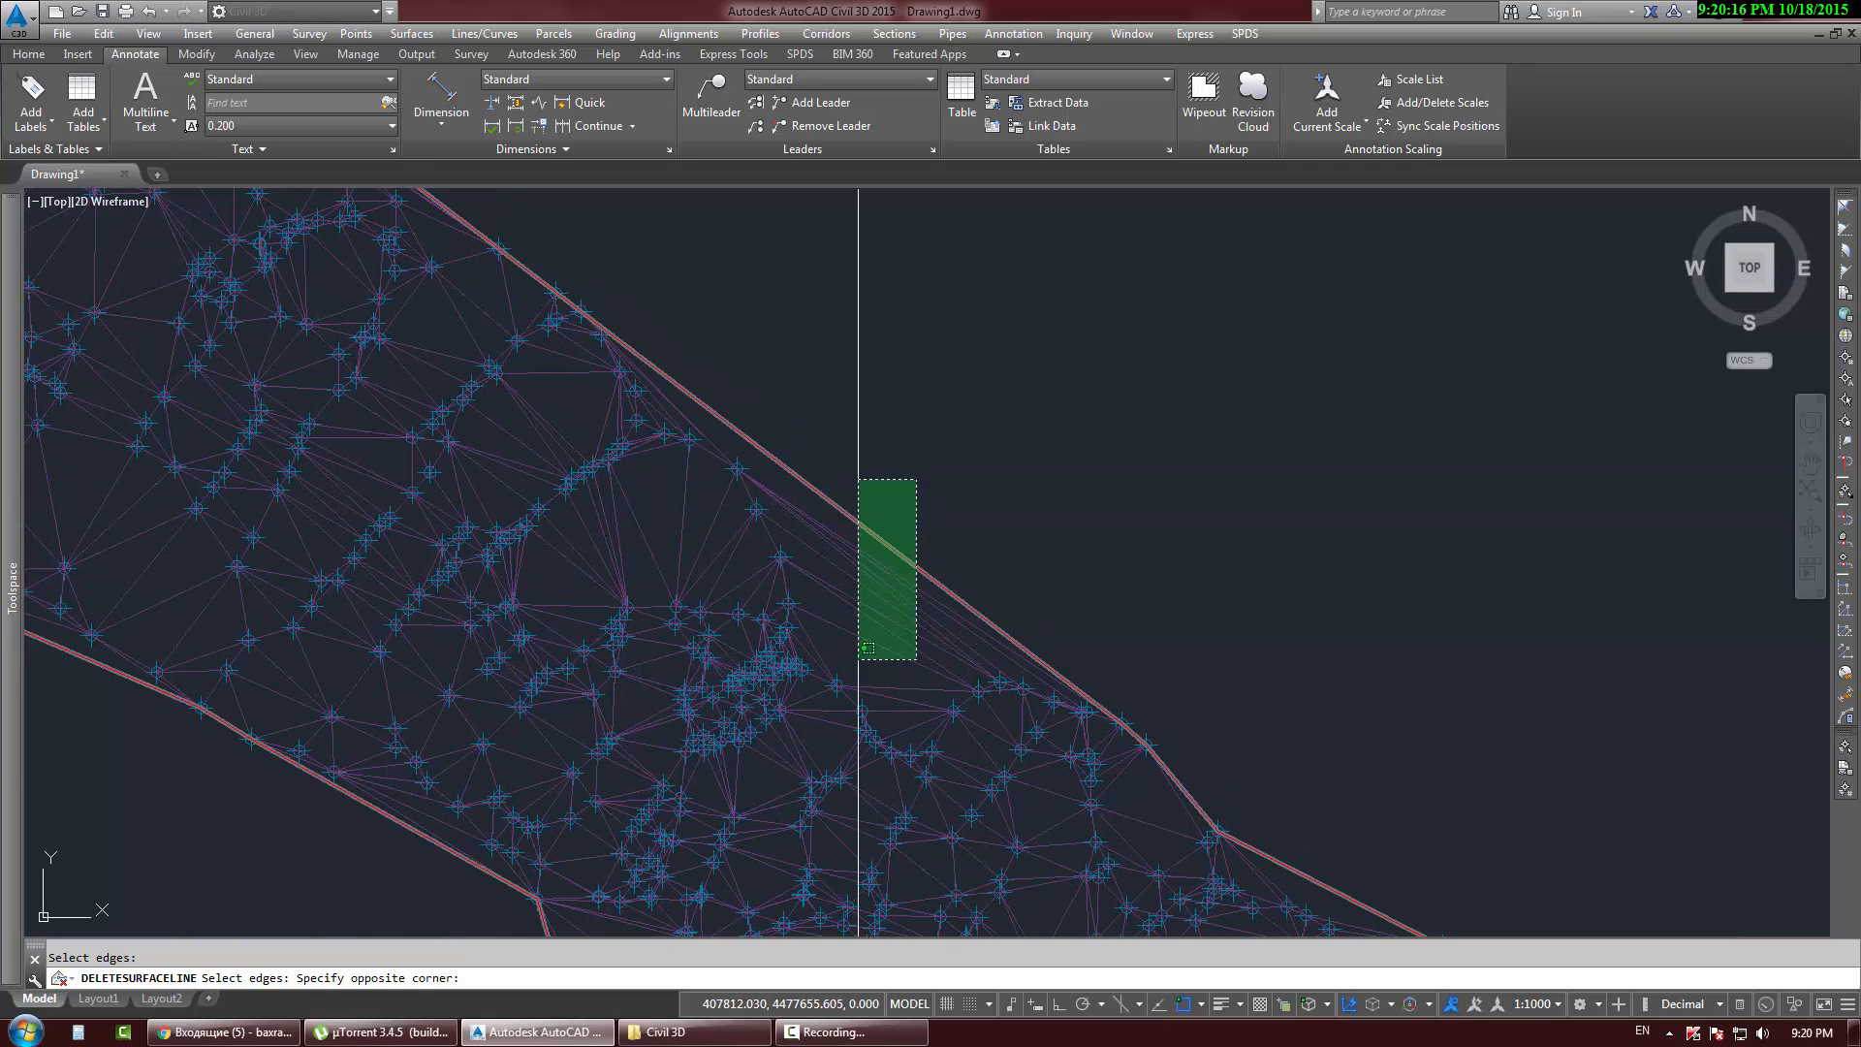
left_click(808, 487)
key("Return")
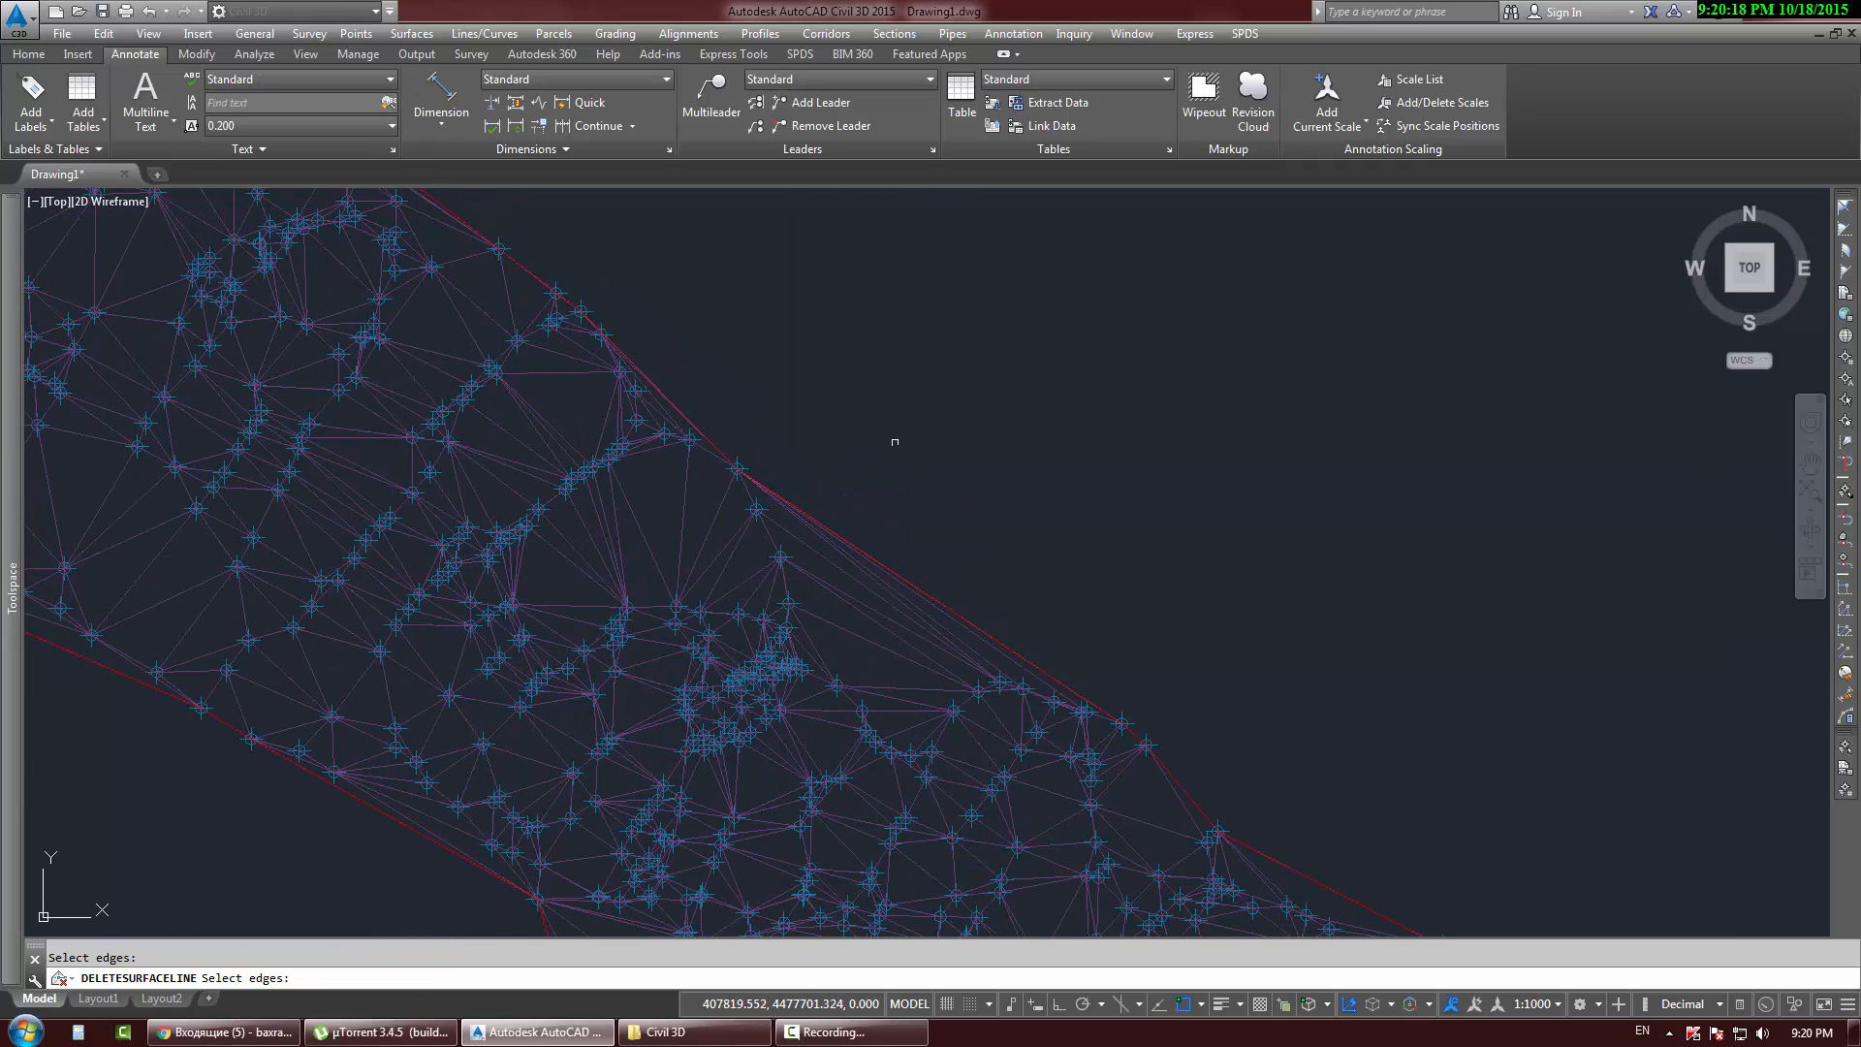
key("Return")
scroll(801, 466, "down", 5)
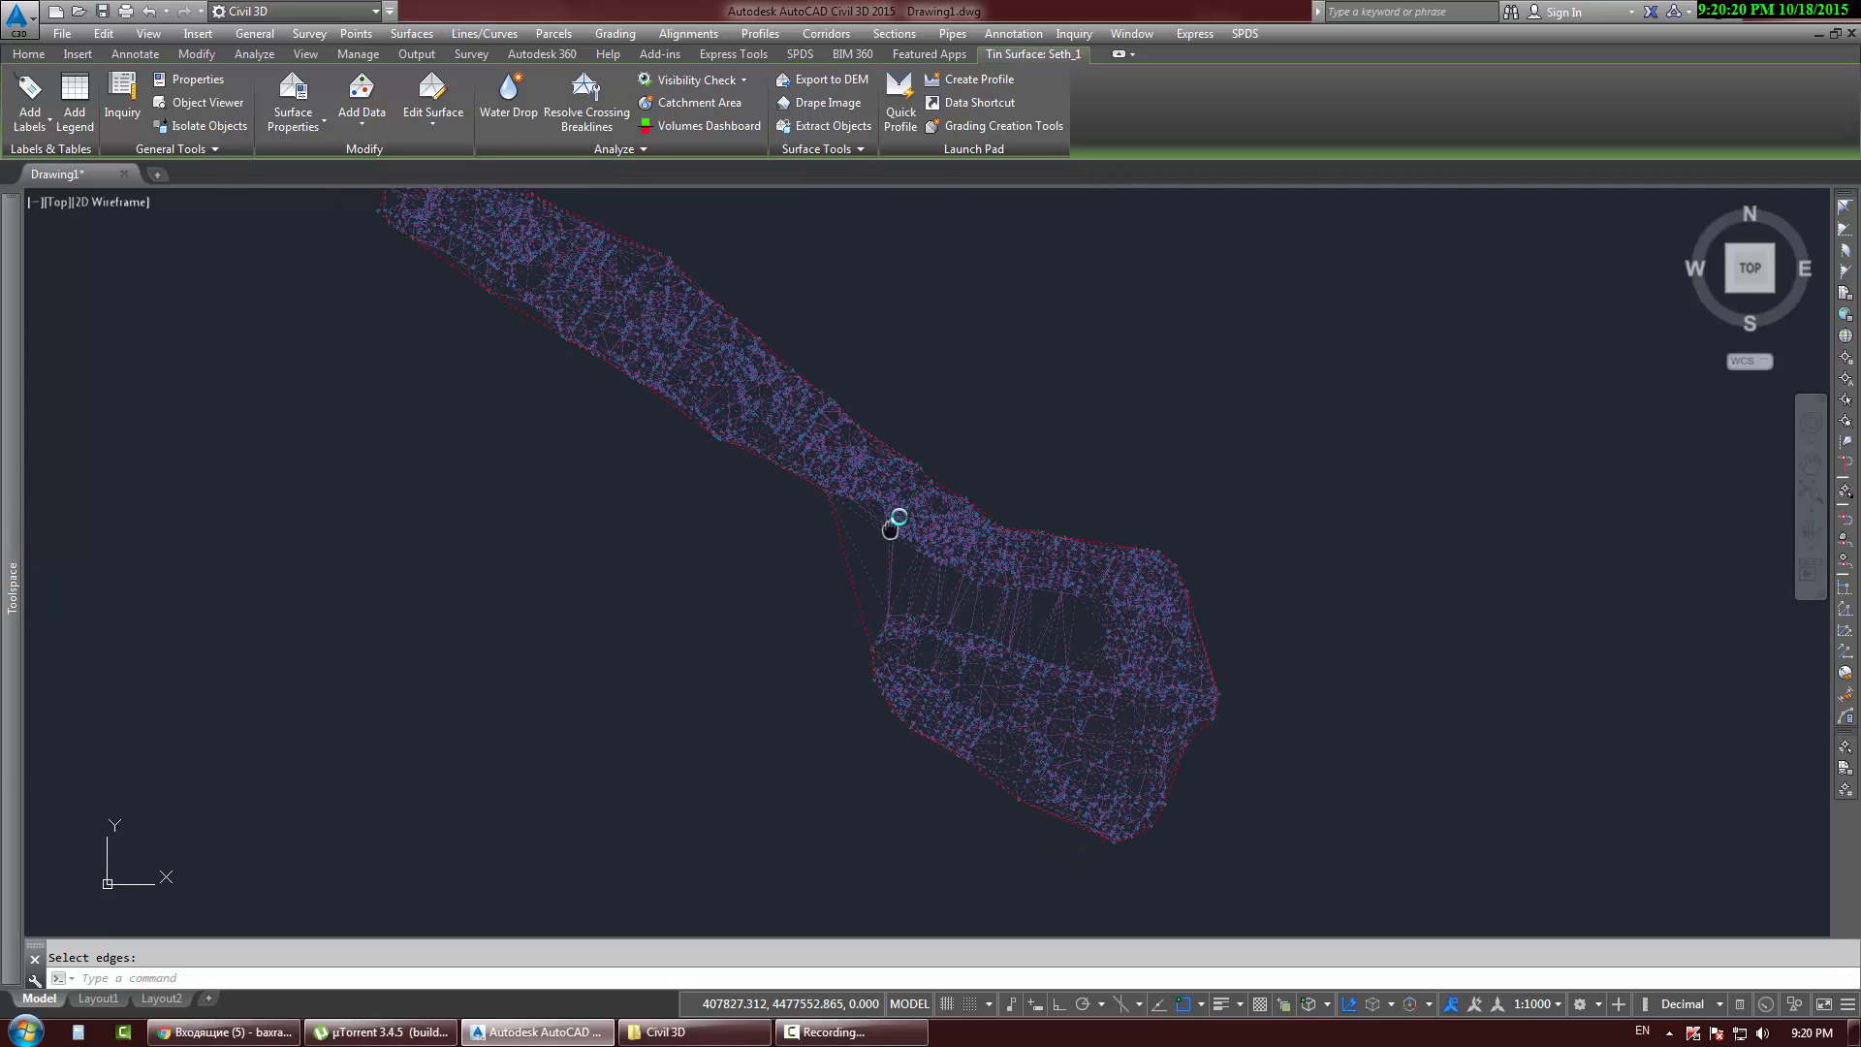
scroll(884, 582, "up", 5)
key("Escape")
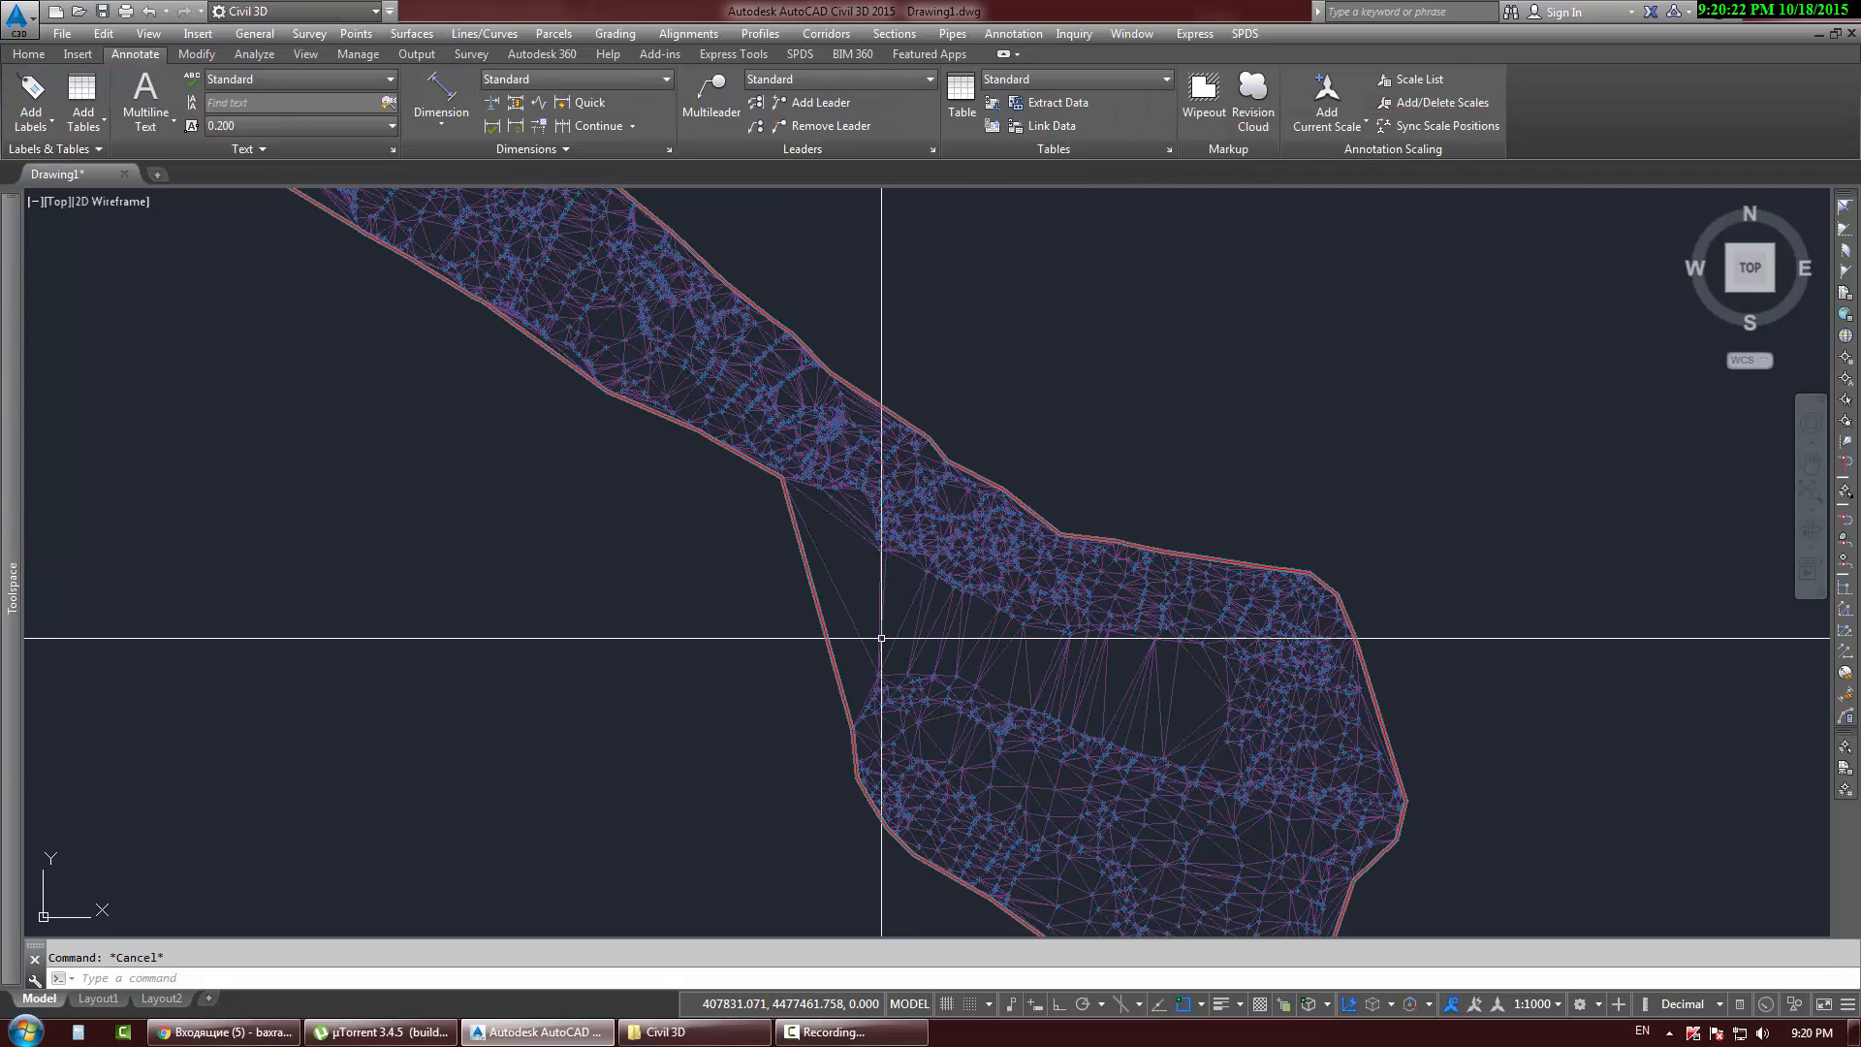
Step: Examine the remaining long triangles across the empty areas and along the surface border
left_click(881, 638)
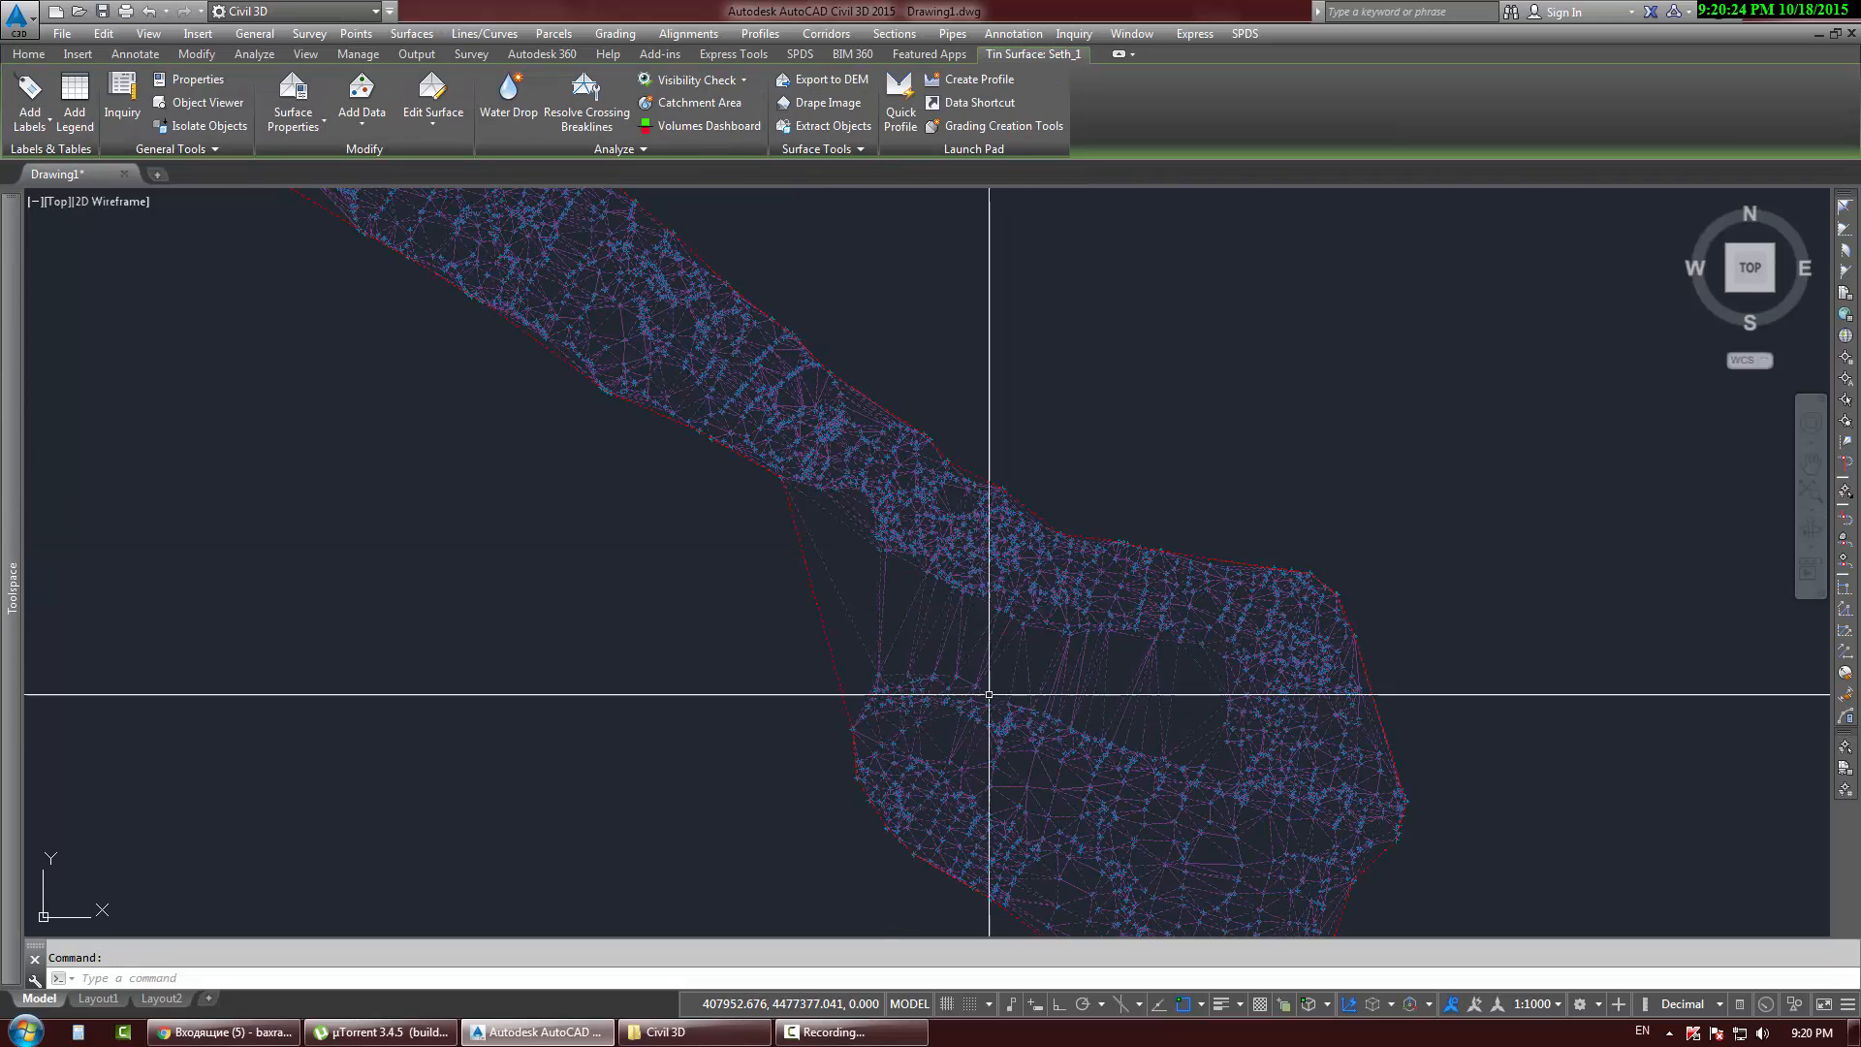
key("Escape")
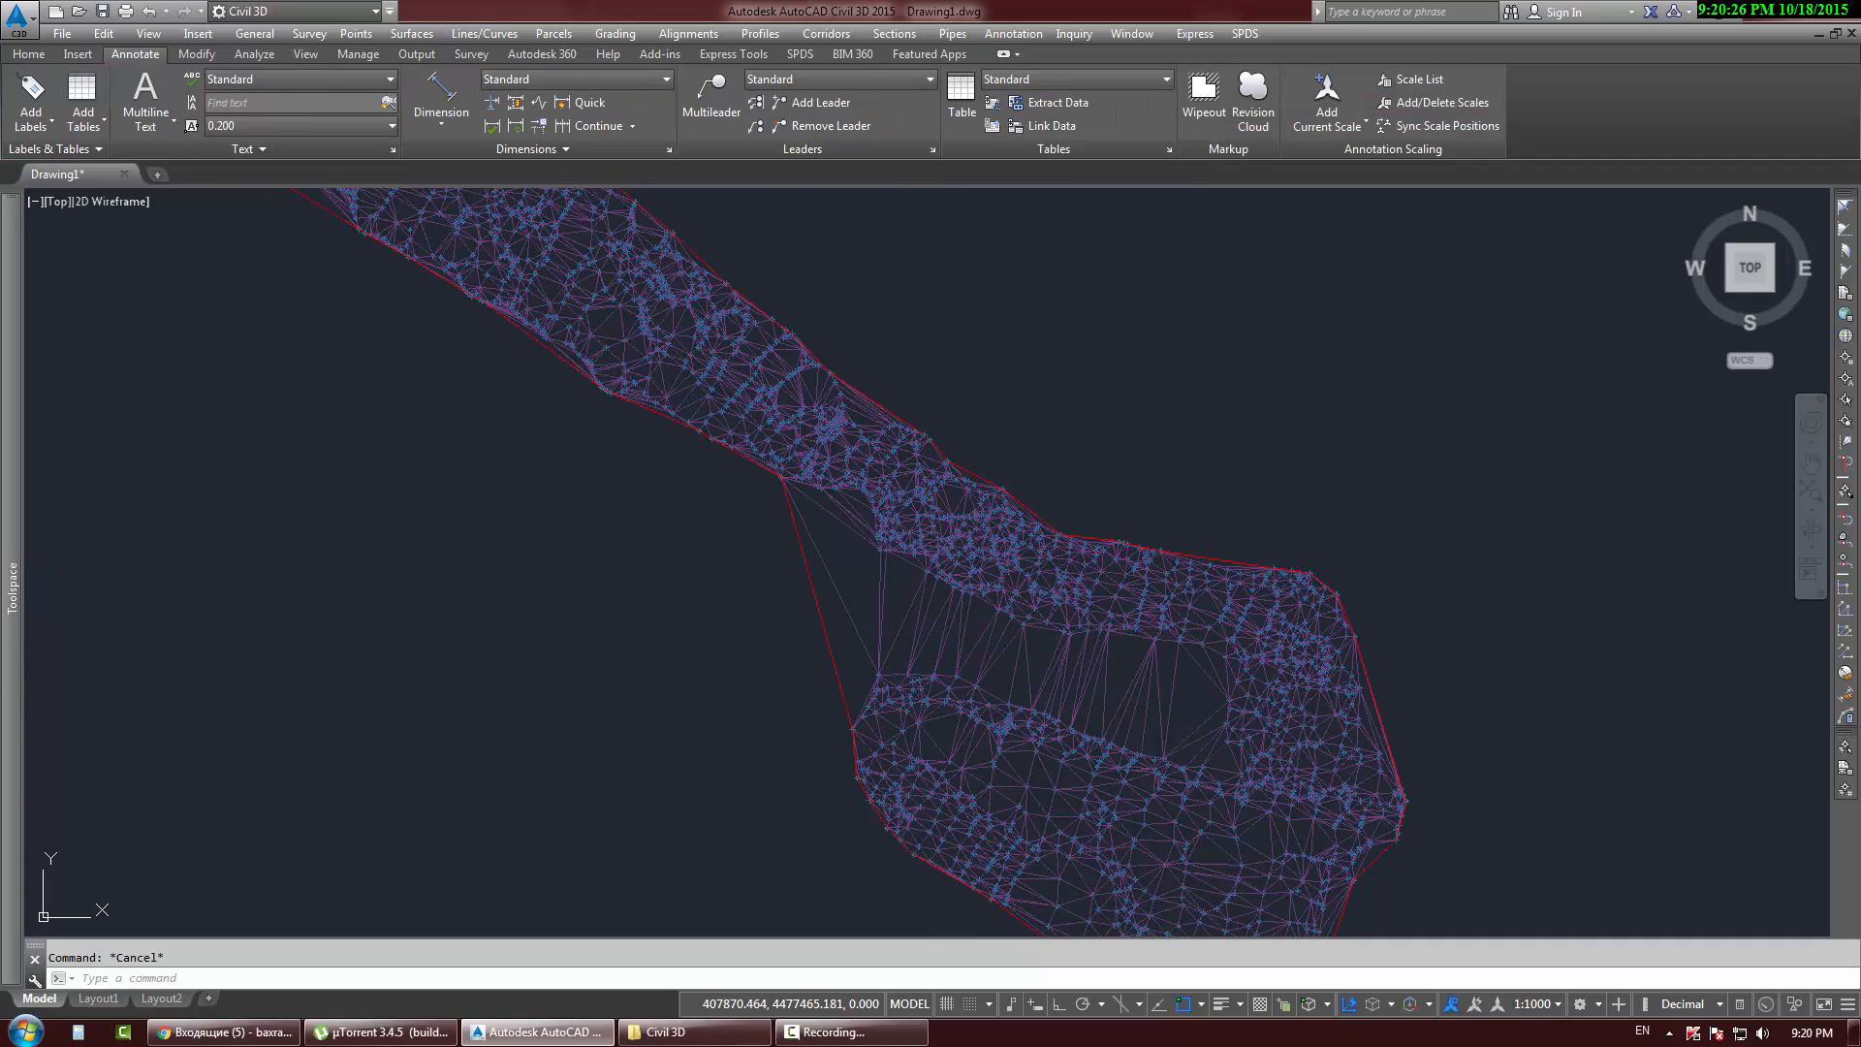
left_click(922, 632)
key("Escape")
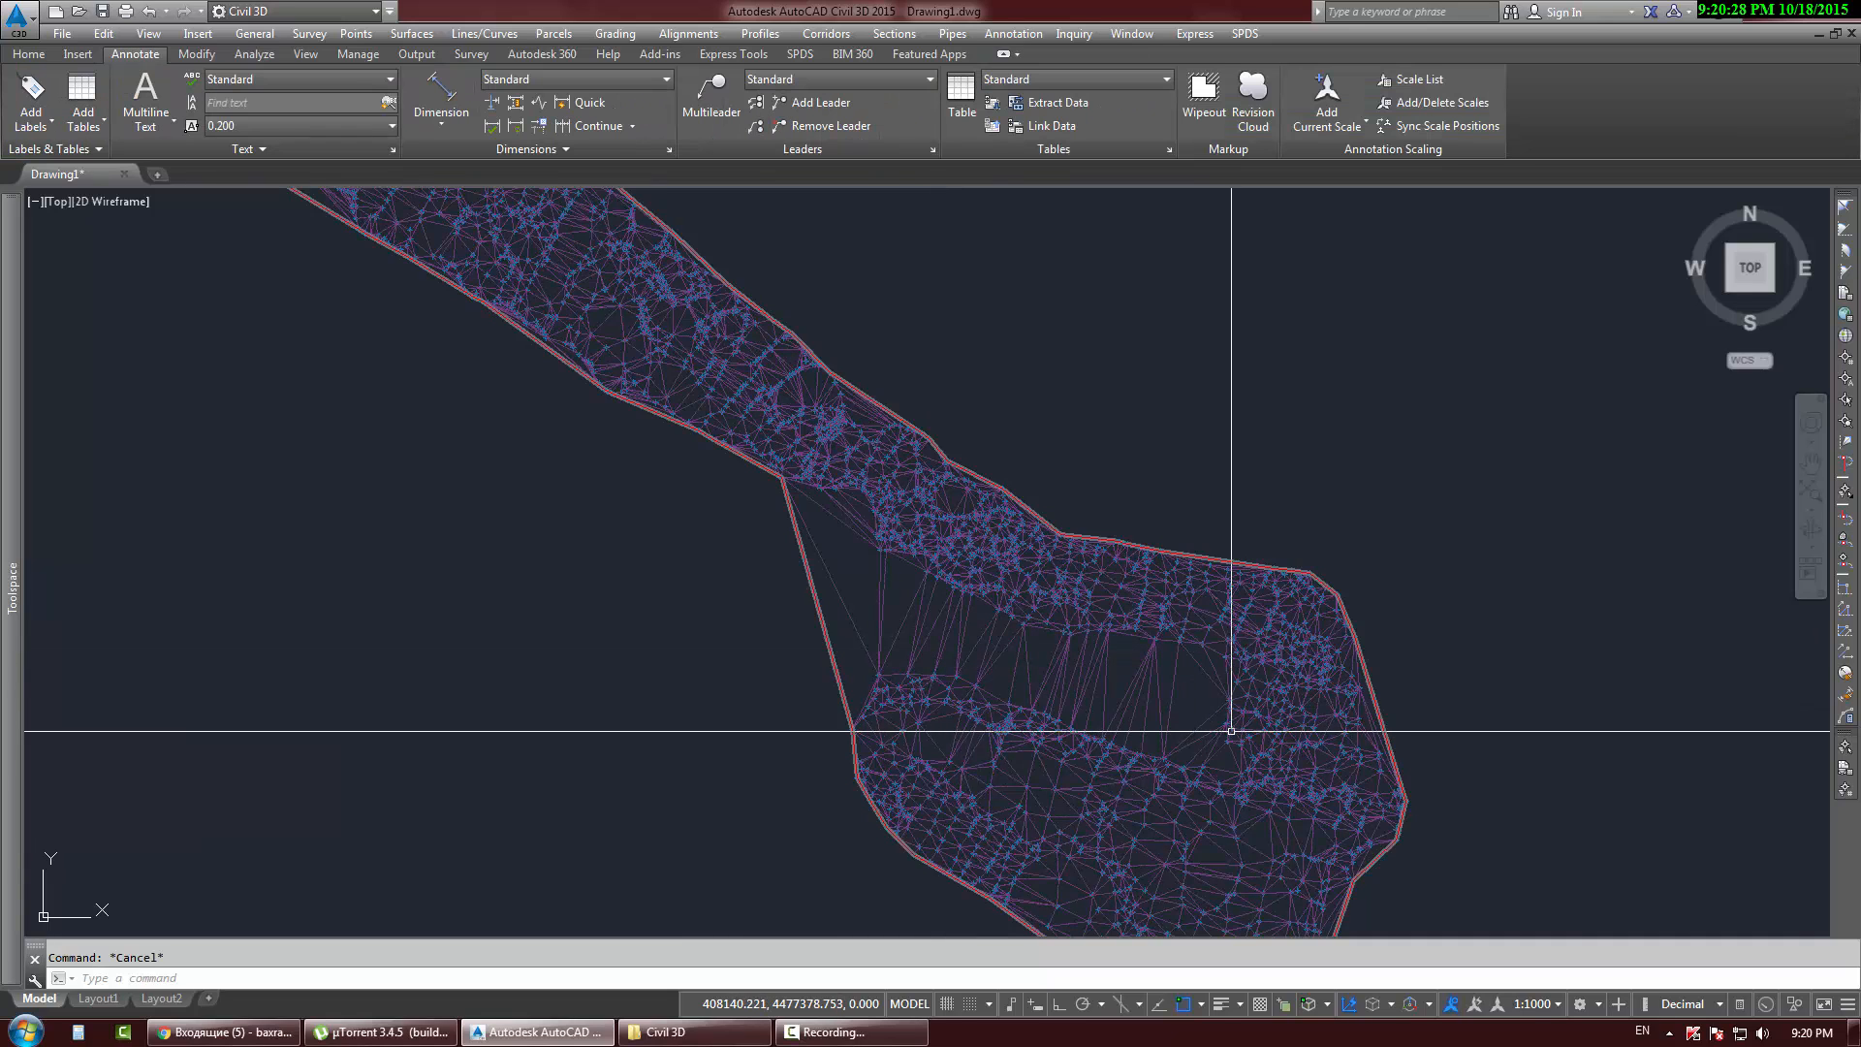
middle_click_drag(423, 358, 946, 755)
middle_click_drag(1069, 706, 730, 465)
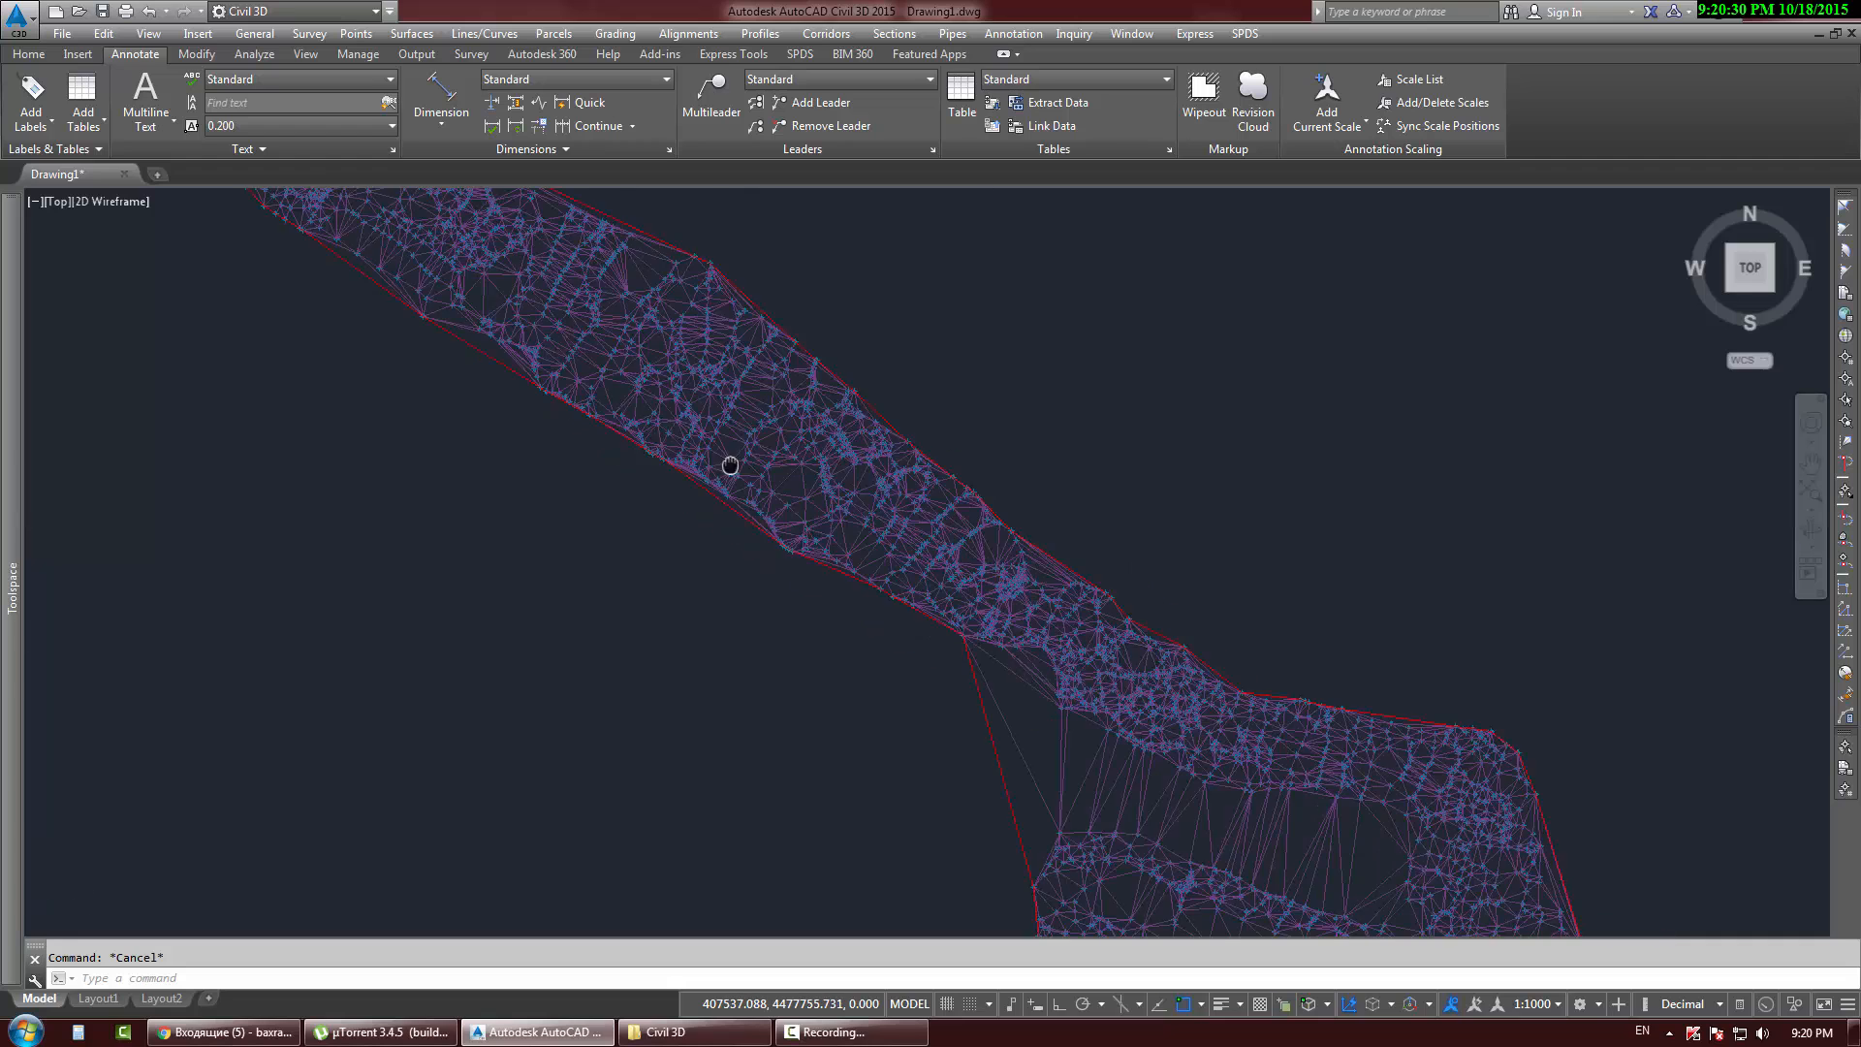
middle_click_drag(1143, 836, 889, 602)
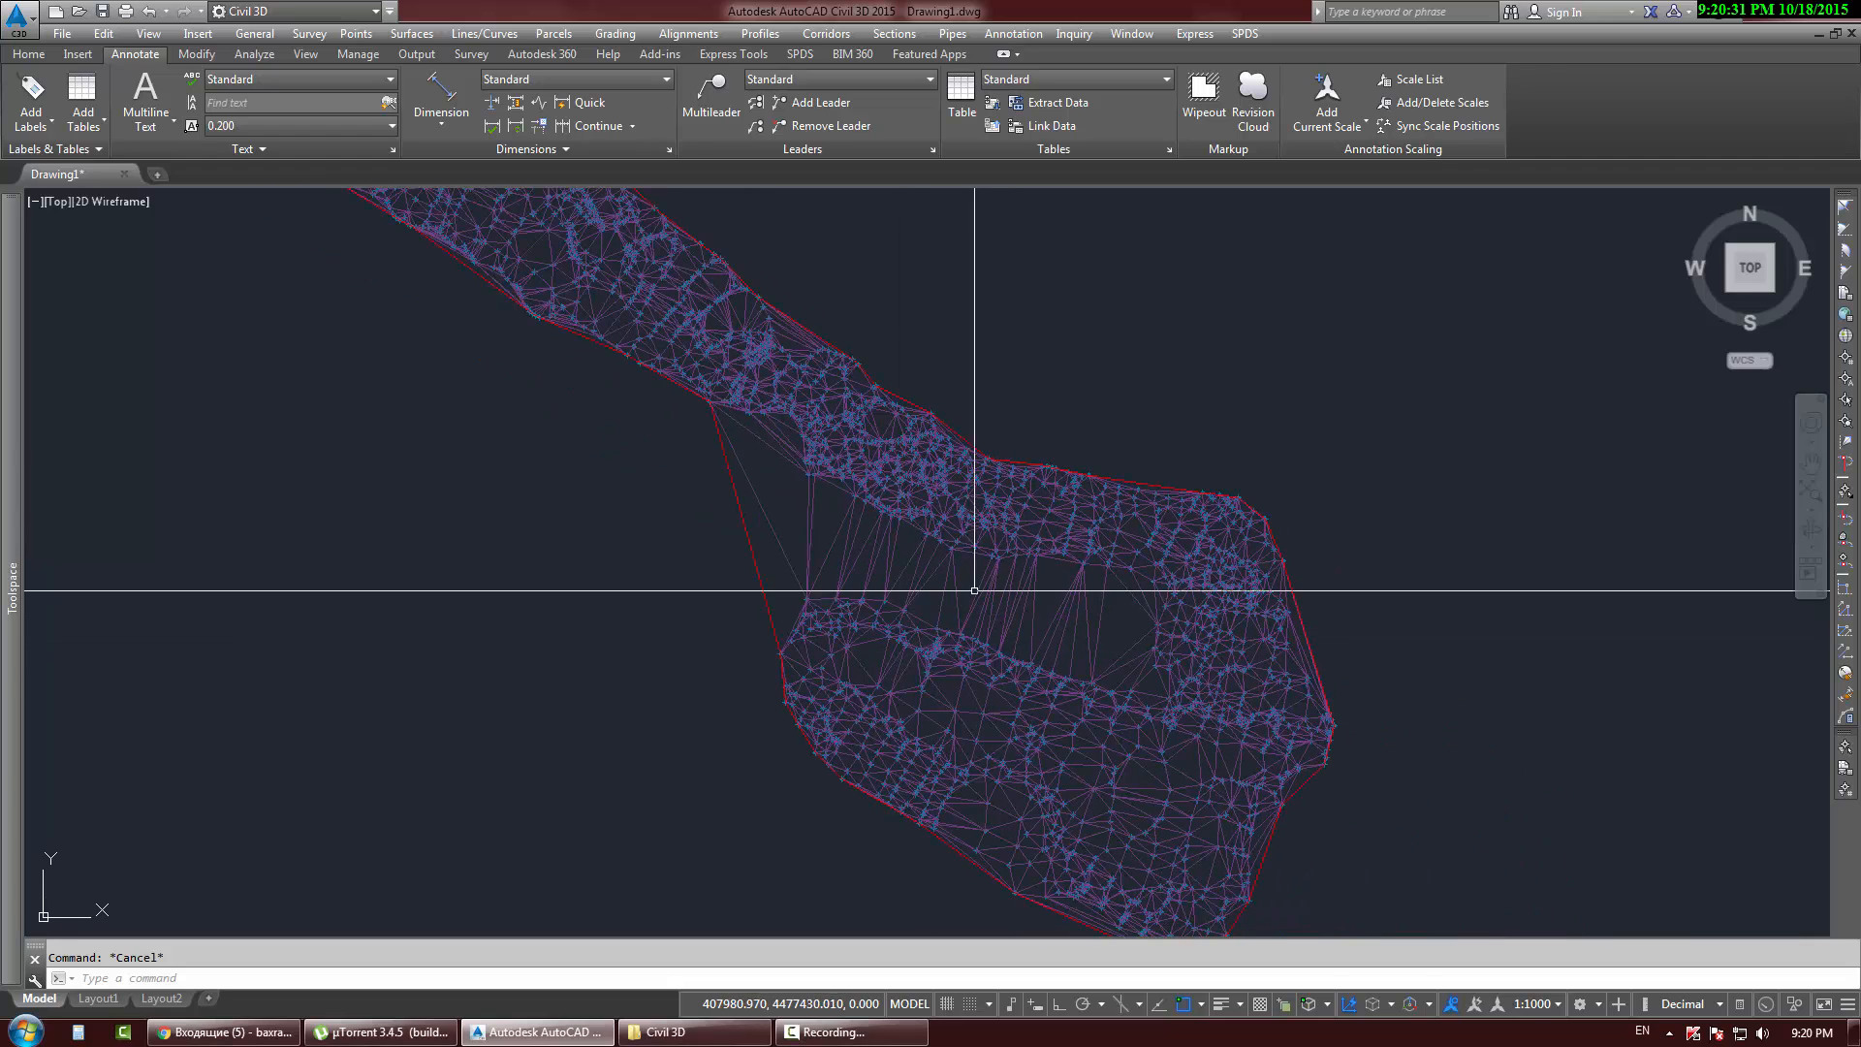
Step: Open Seth_1's surface properties, expand the Build definition options and move the dialog clear of the surface
left_click(920, 592)
left_click(281, 130)
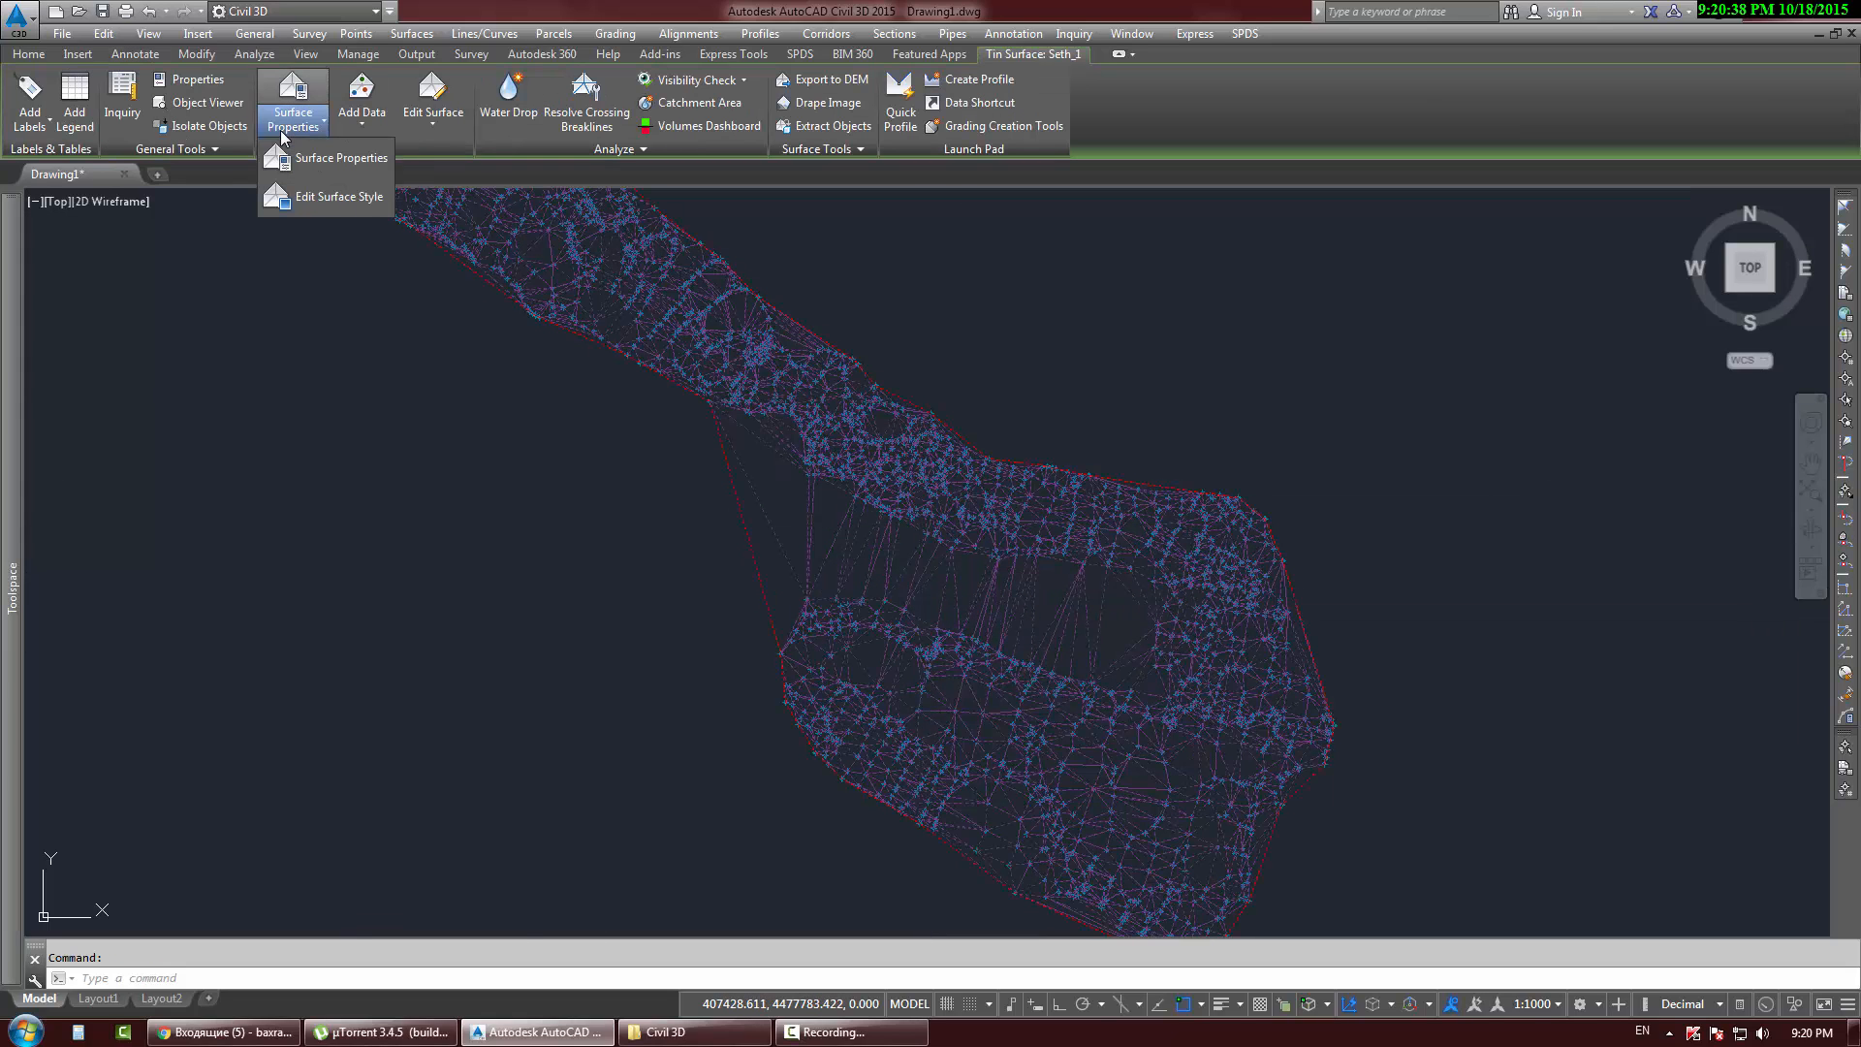
left_click(340, 166)
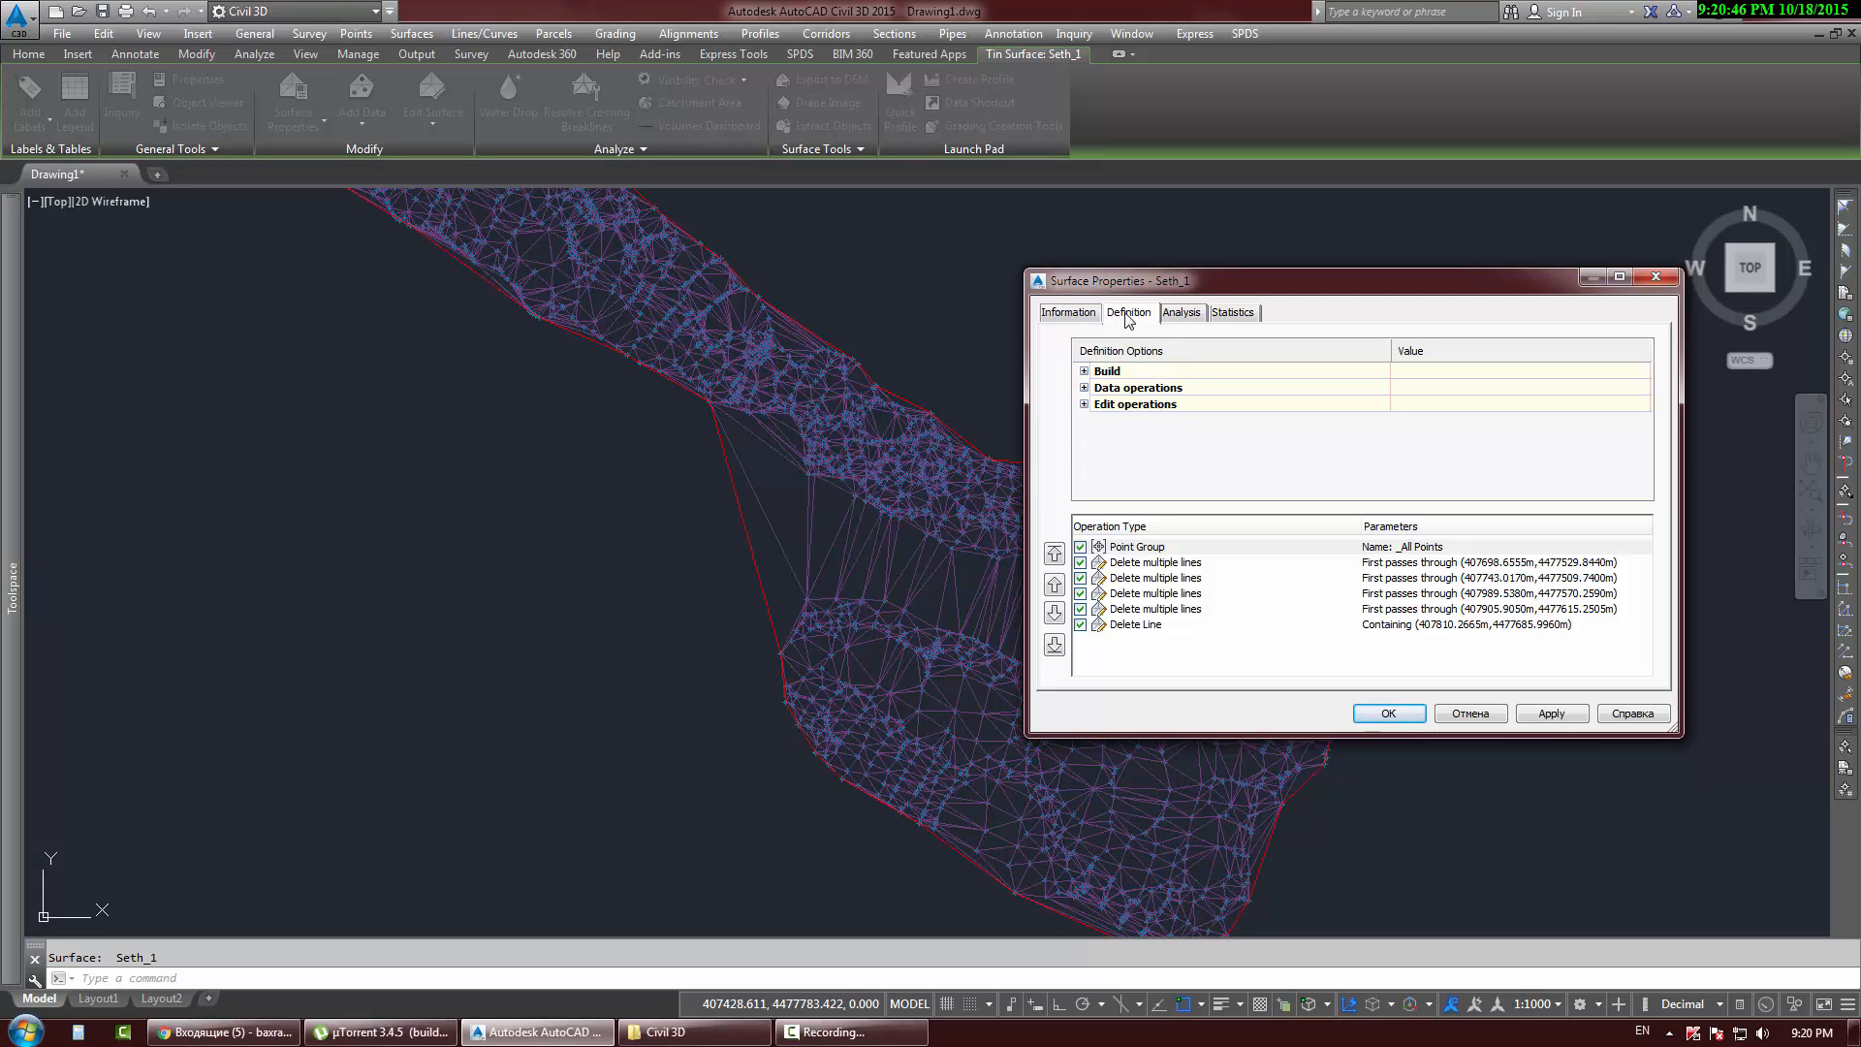
left_click(1085, 372)
scroll(1643, 413, "down", 2)
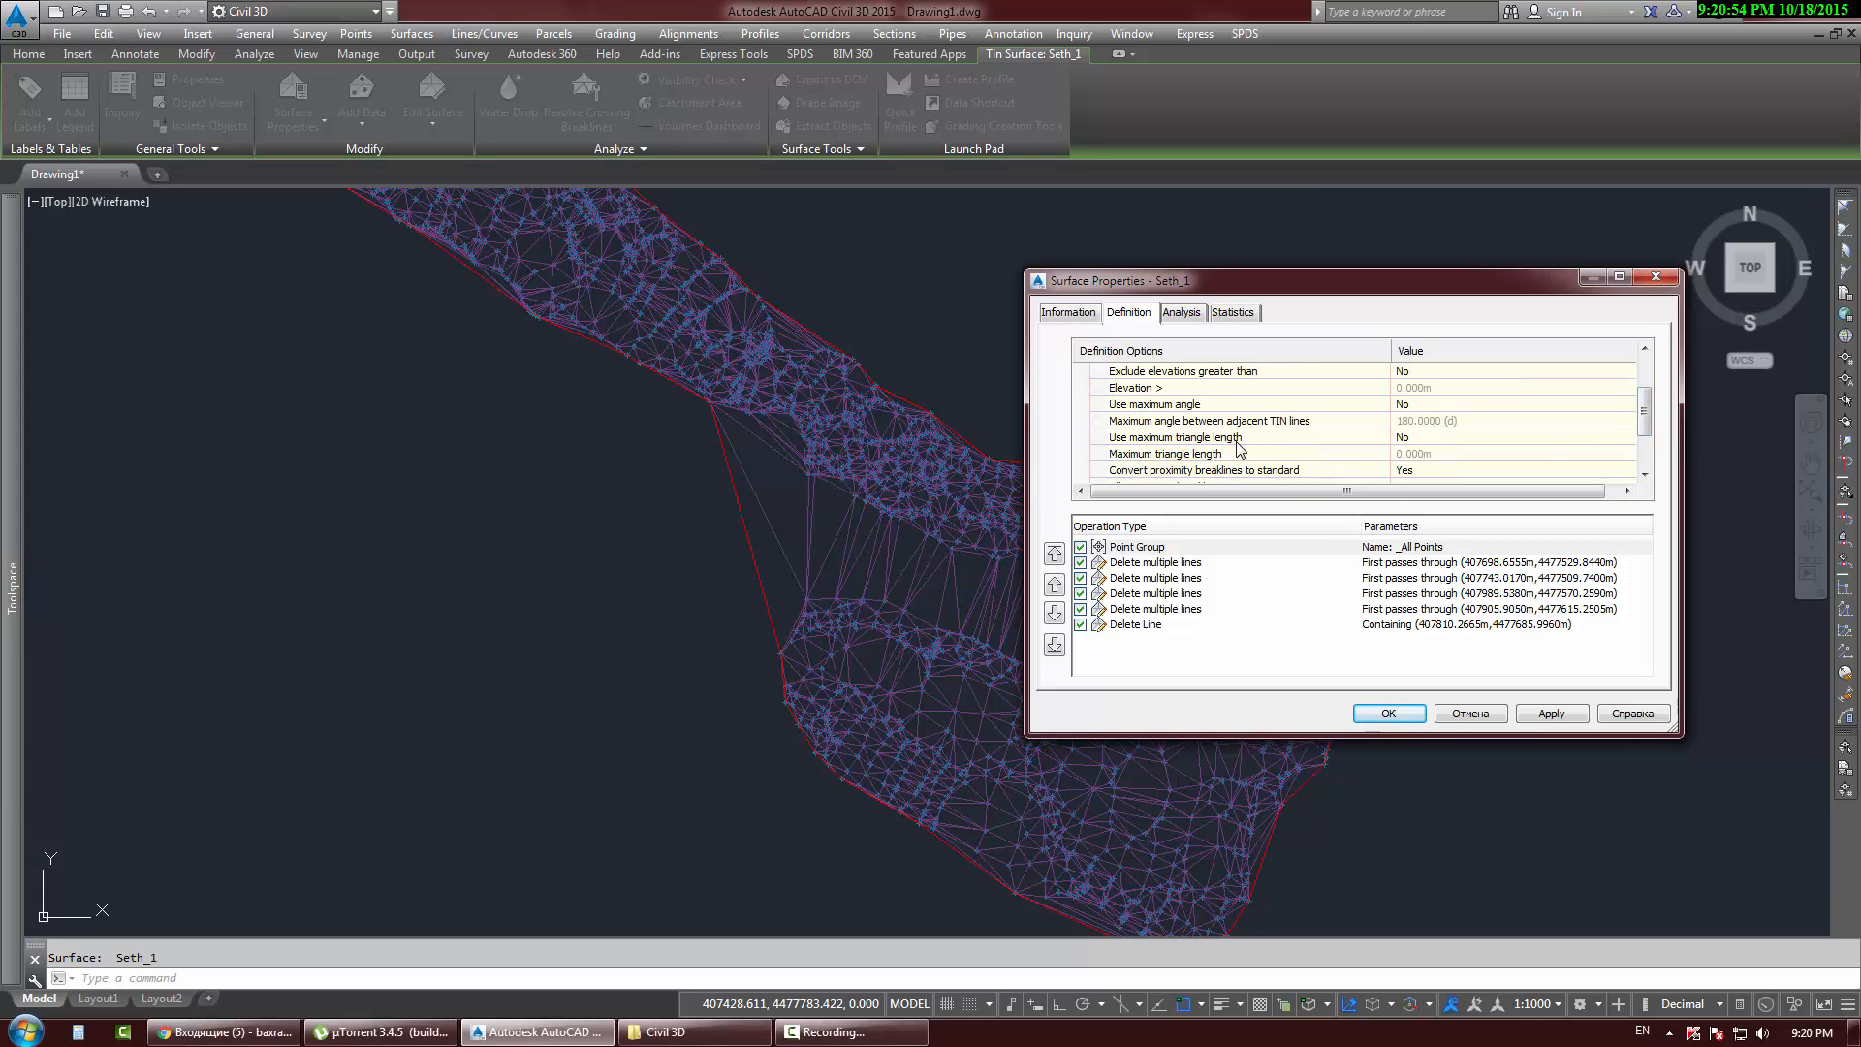
left_click(1392, 438)
left_click(1421, 442)
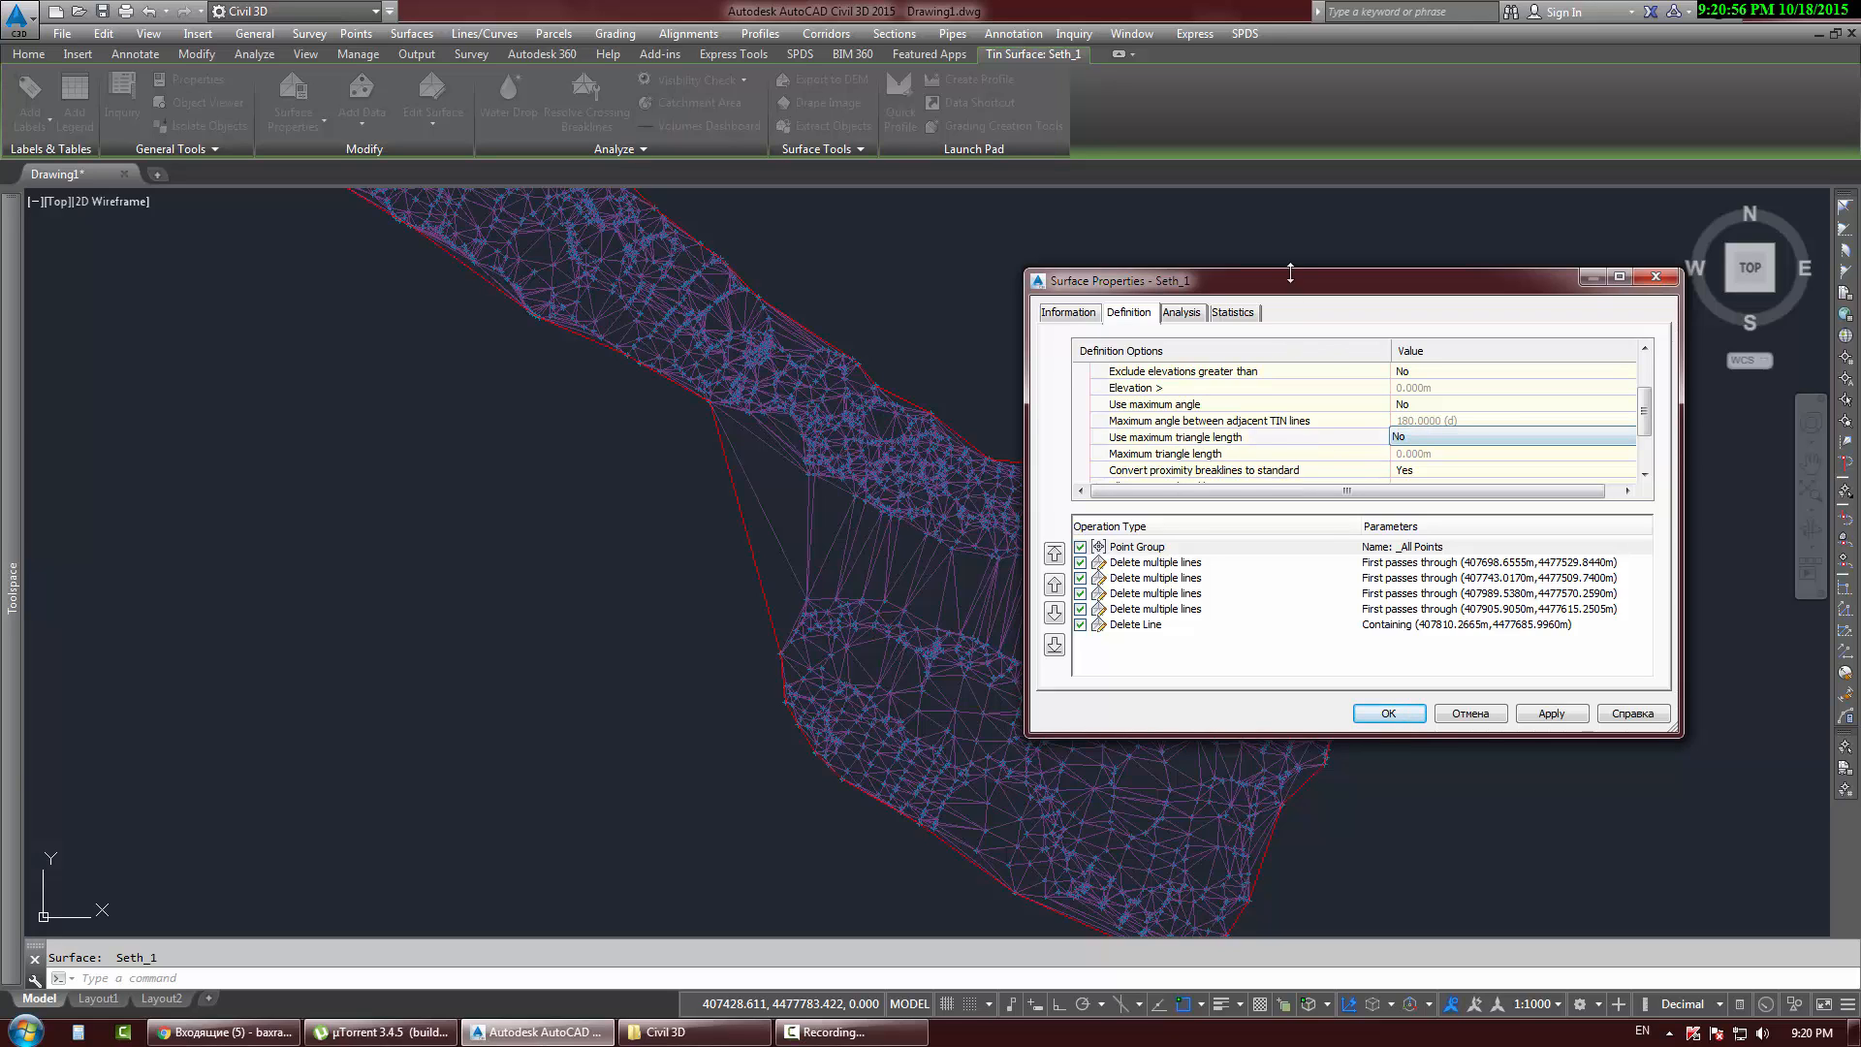
left_click_drag(1290, 273, 1371, 145)
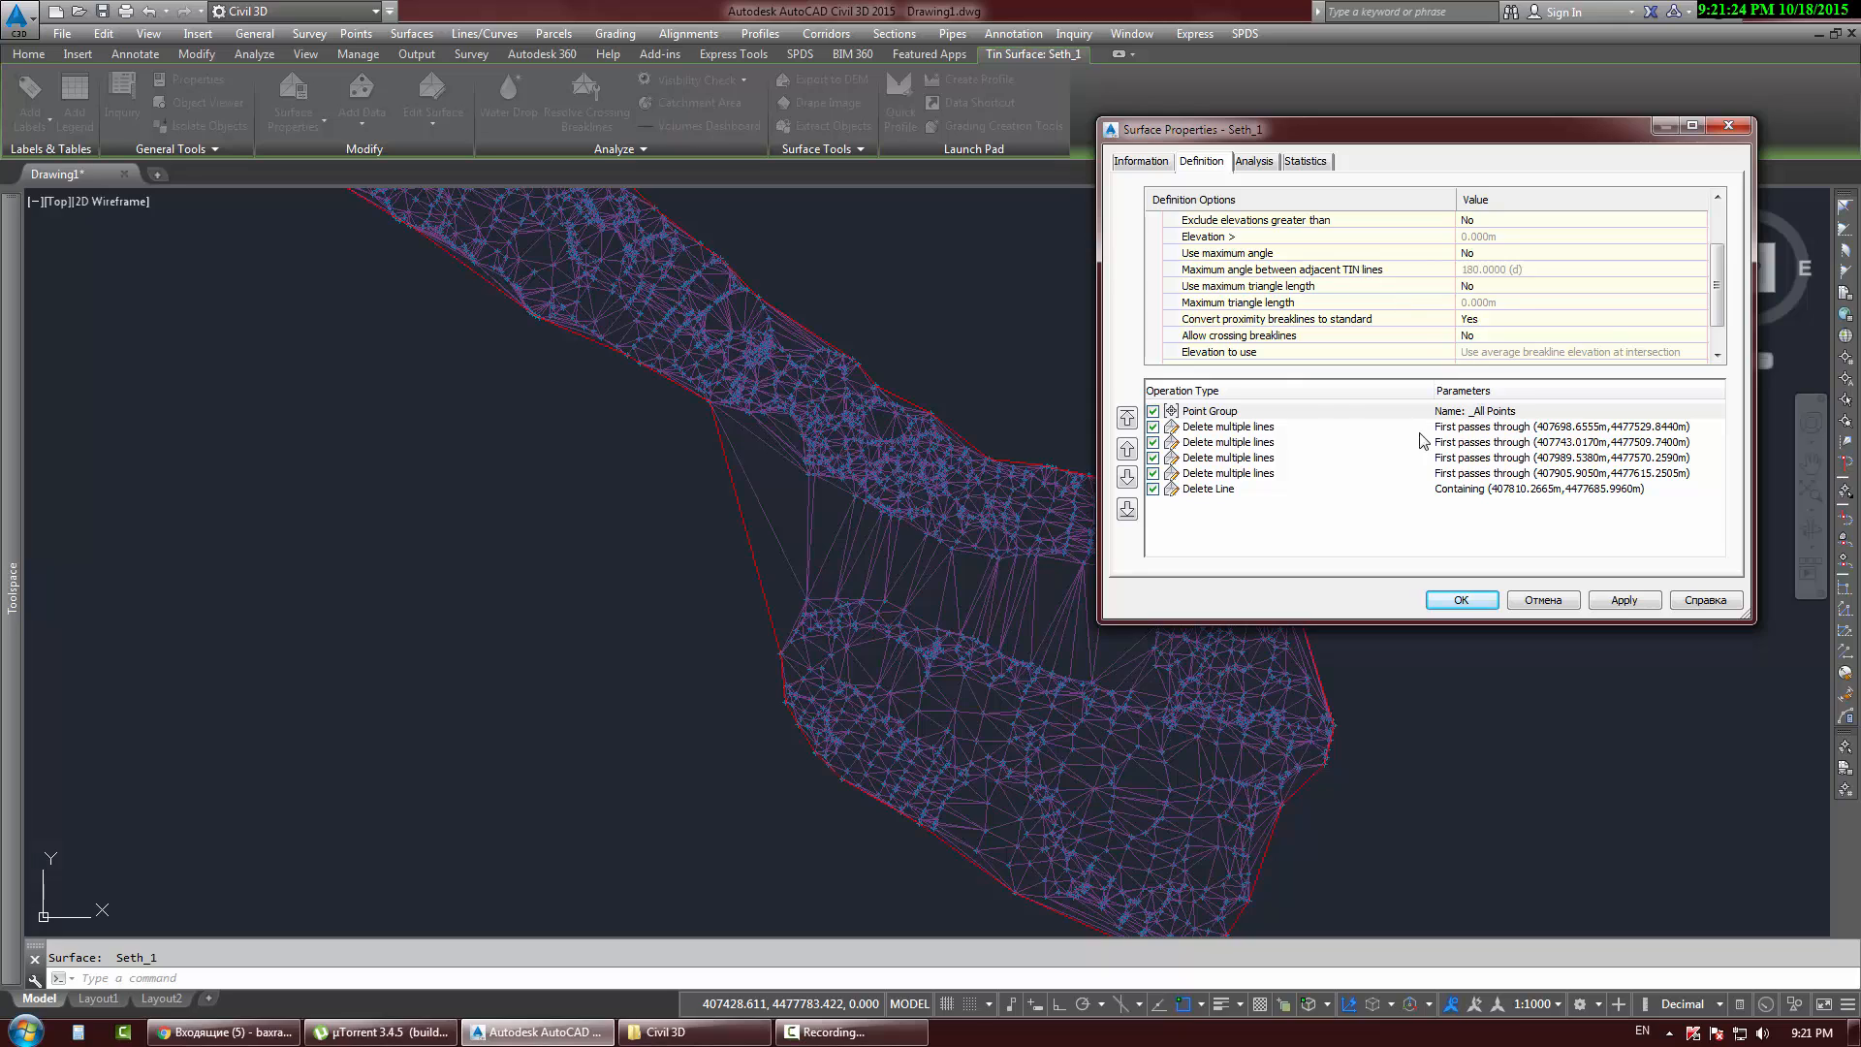
Step: Set Use maximum triangle length to Yes and the maximum triangle length to 50 m
left_click(1267, 287)
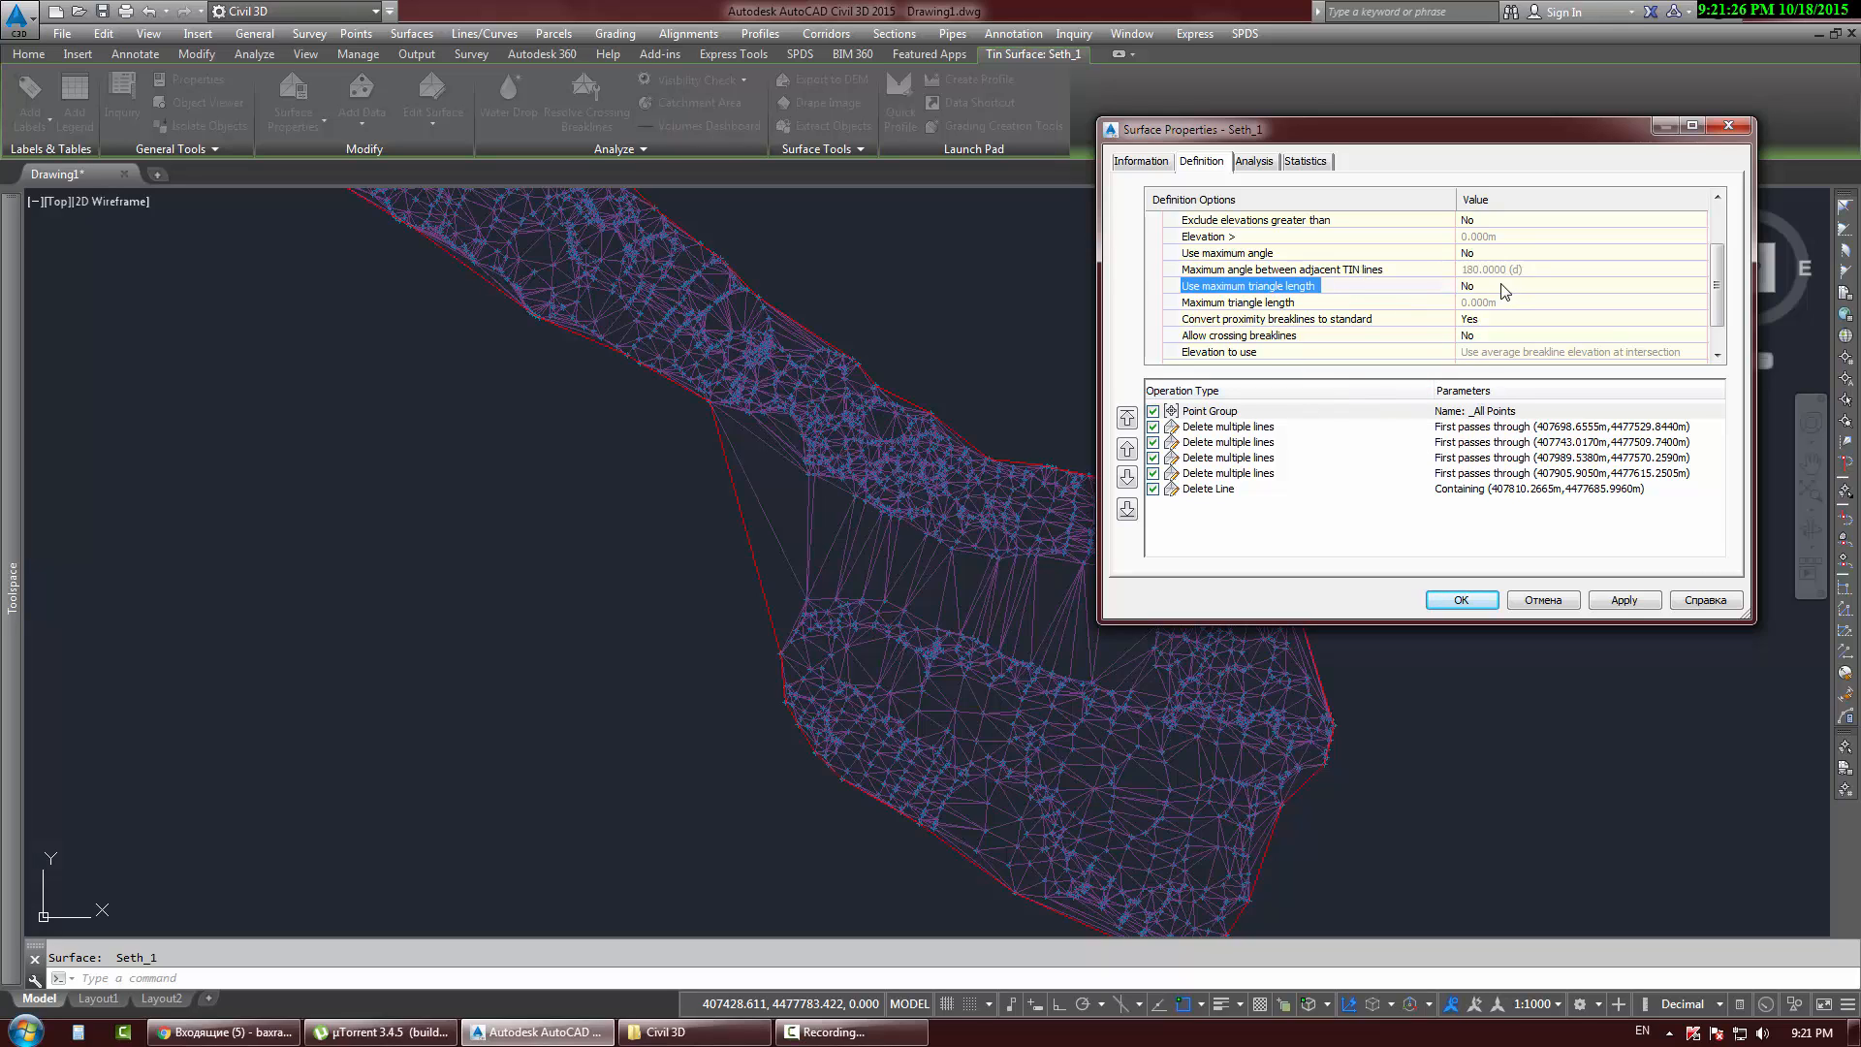
left_click(1505, 289)
left_click(1504, 289)
left_click(1488, 323)
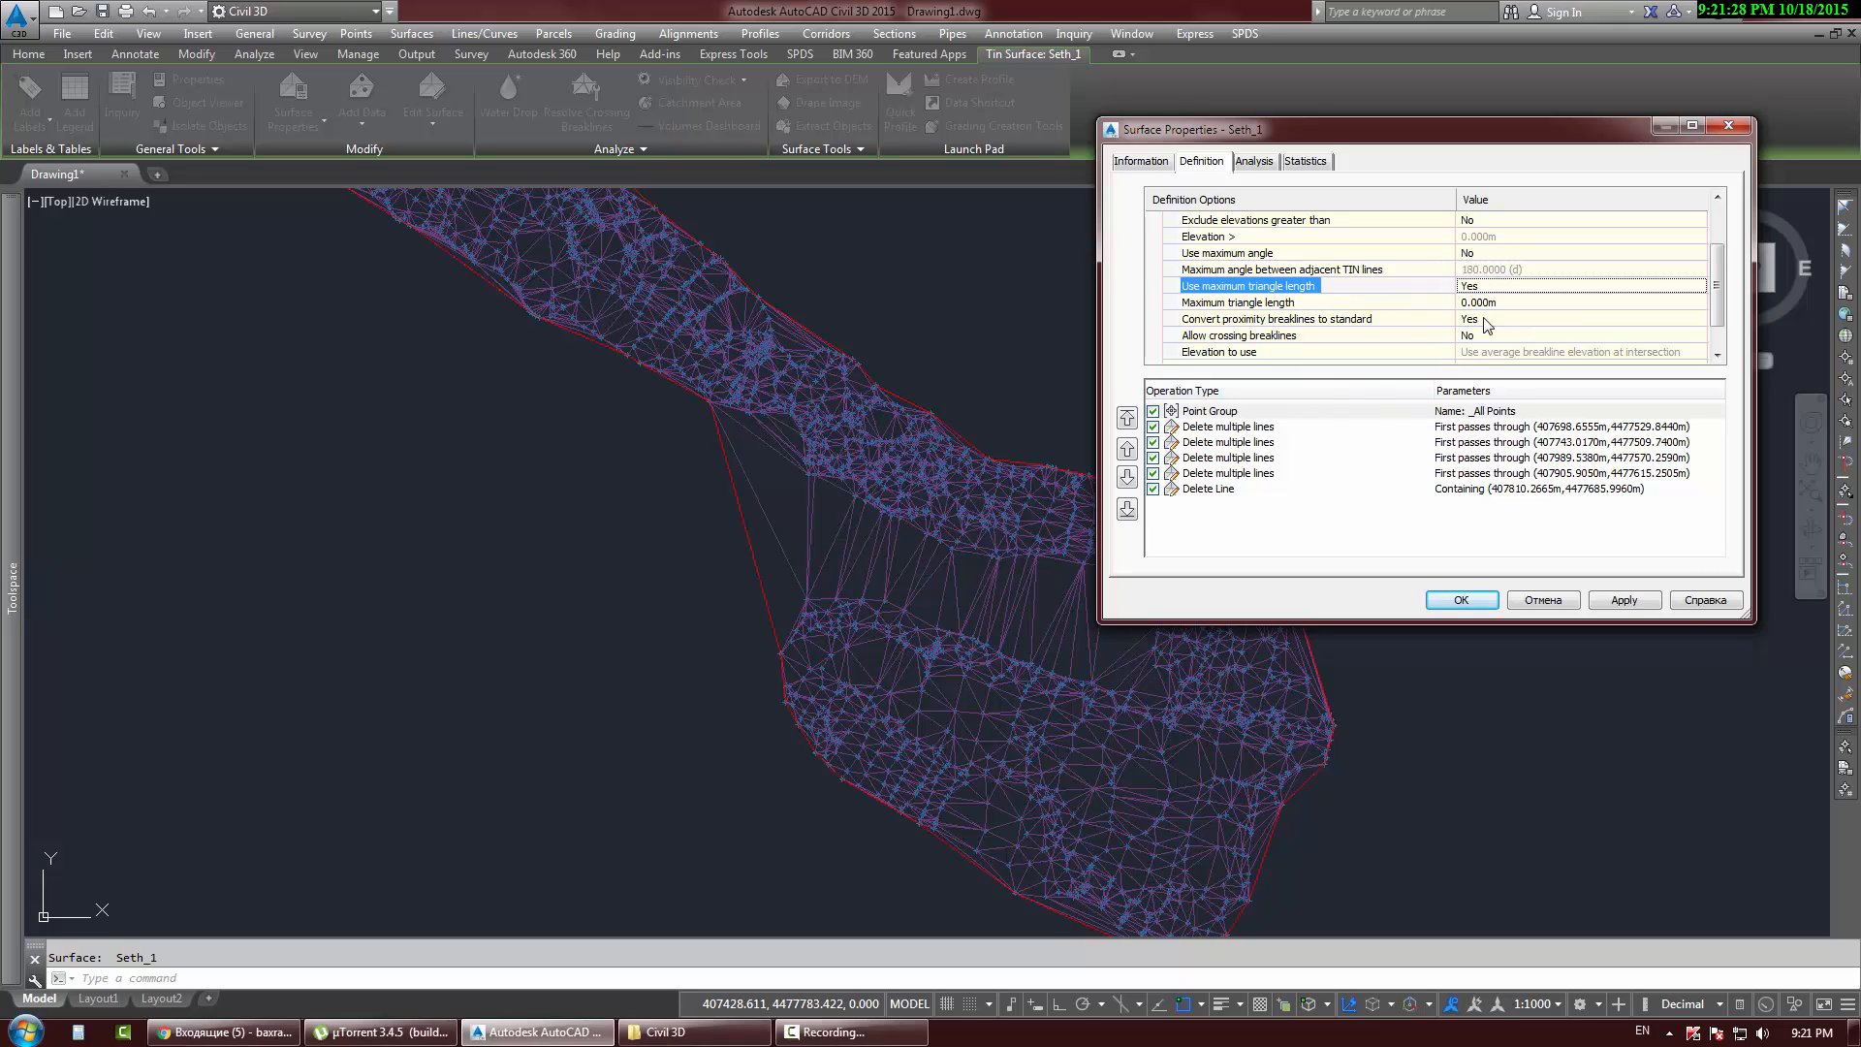
left_click(1483, 298)
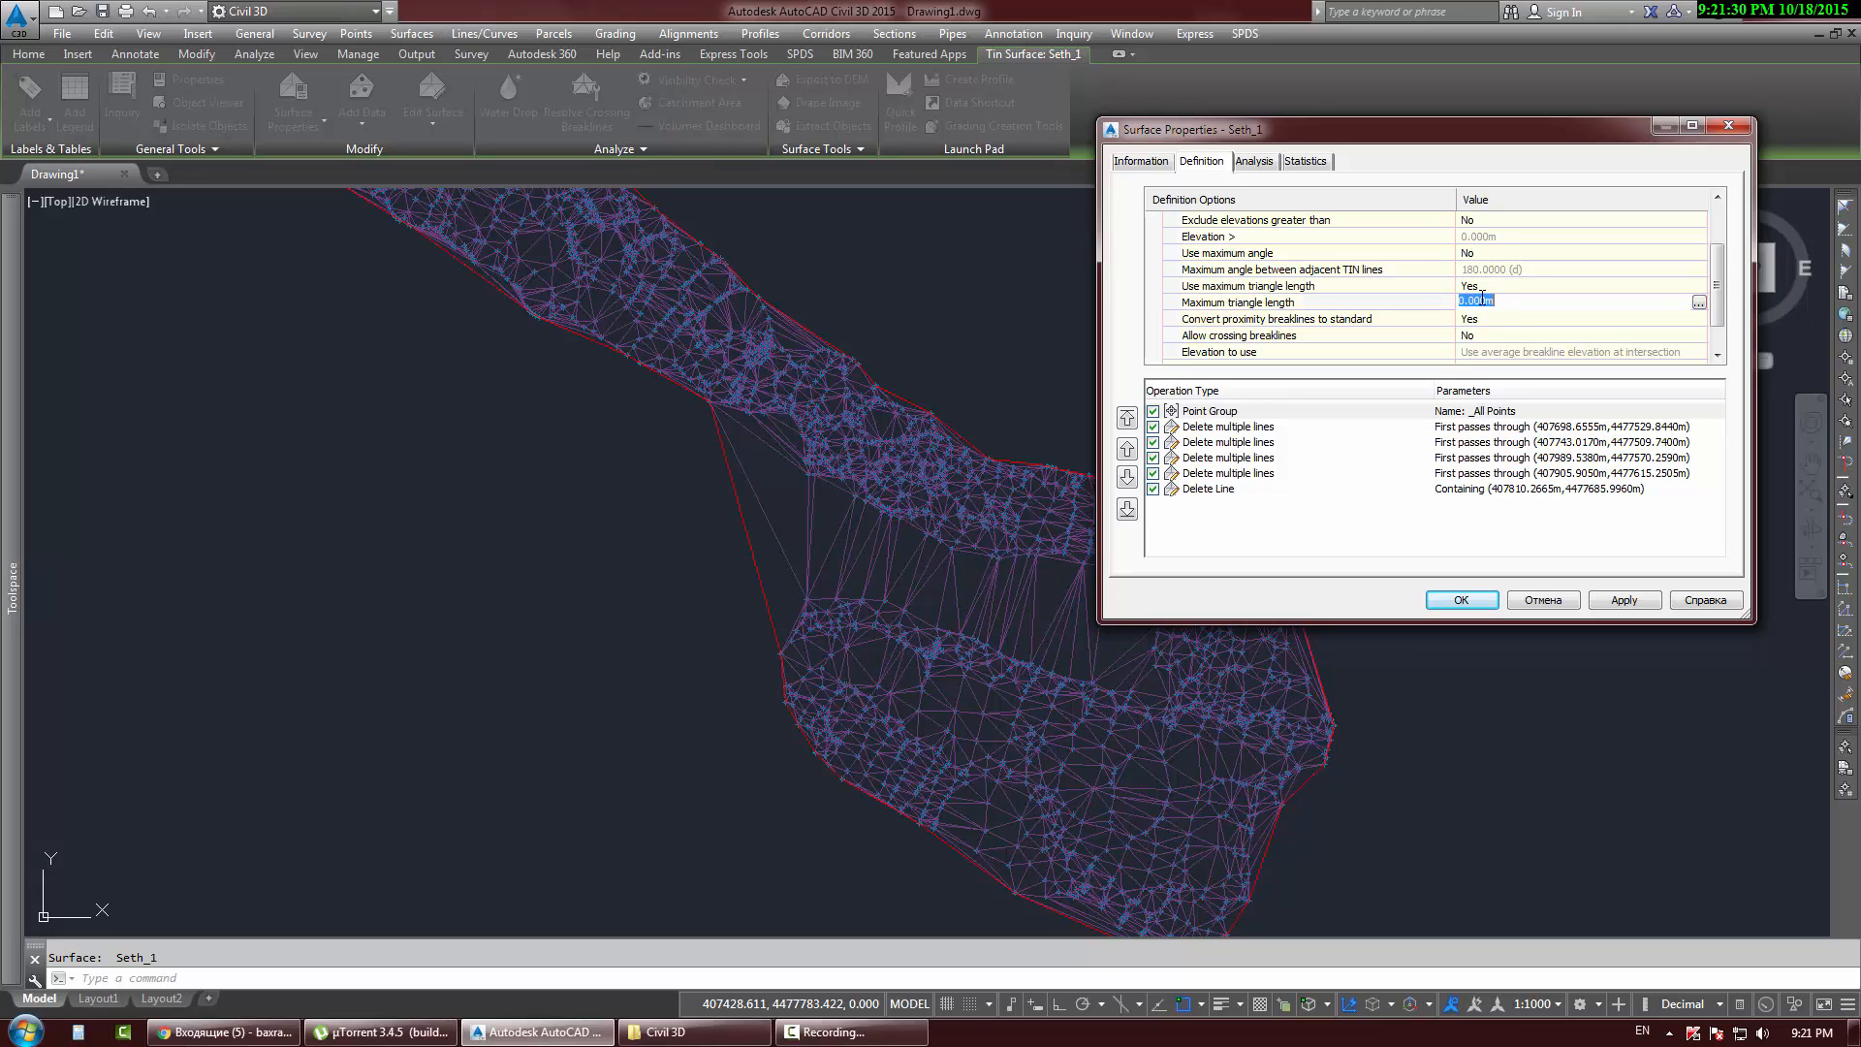
key("Return")
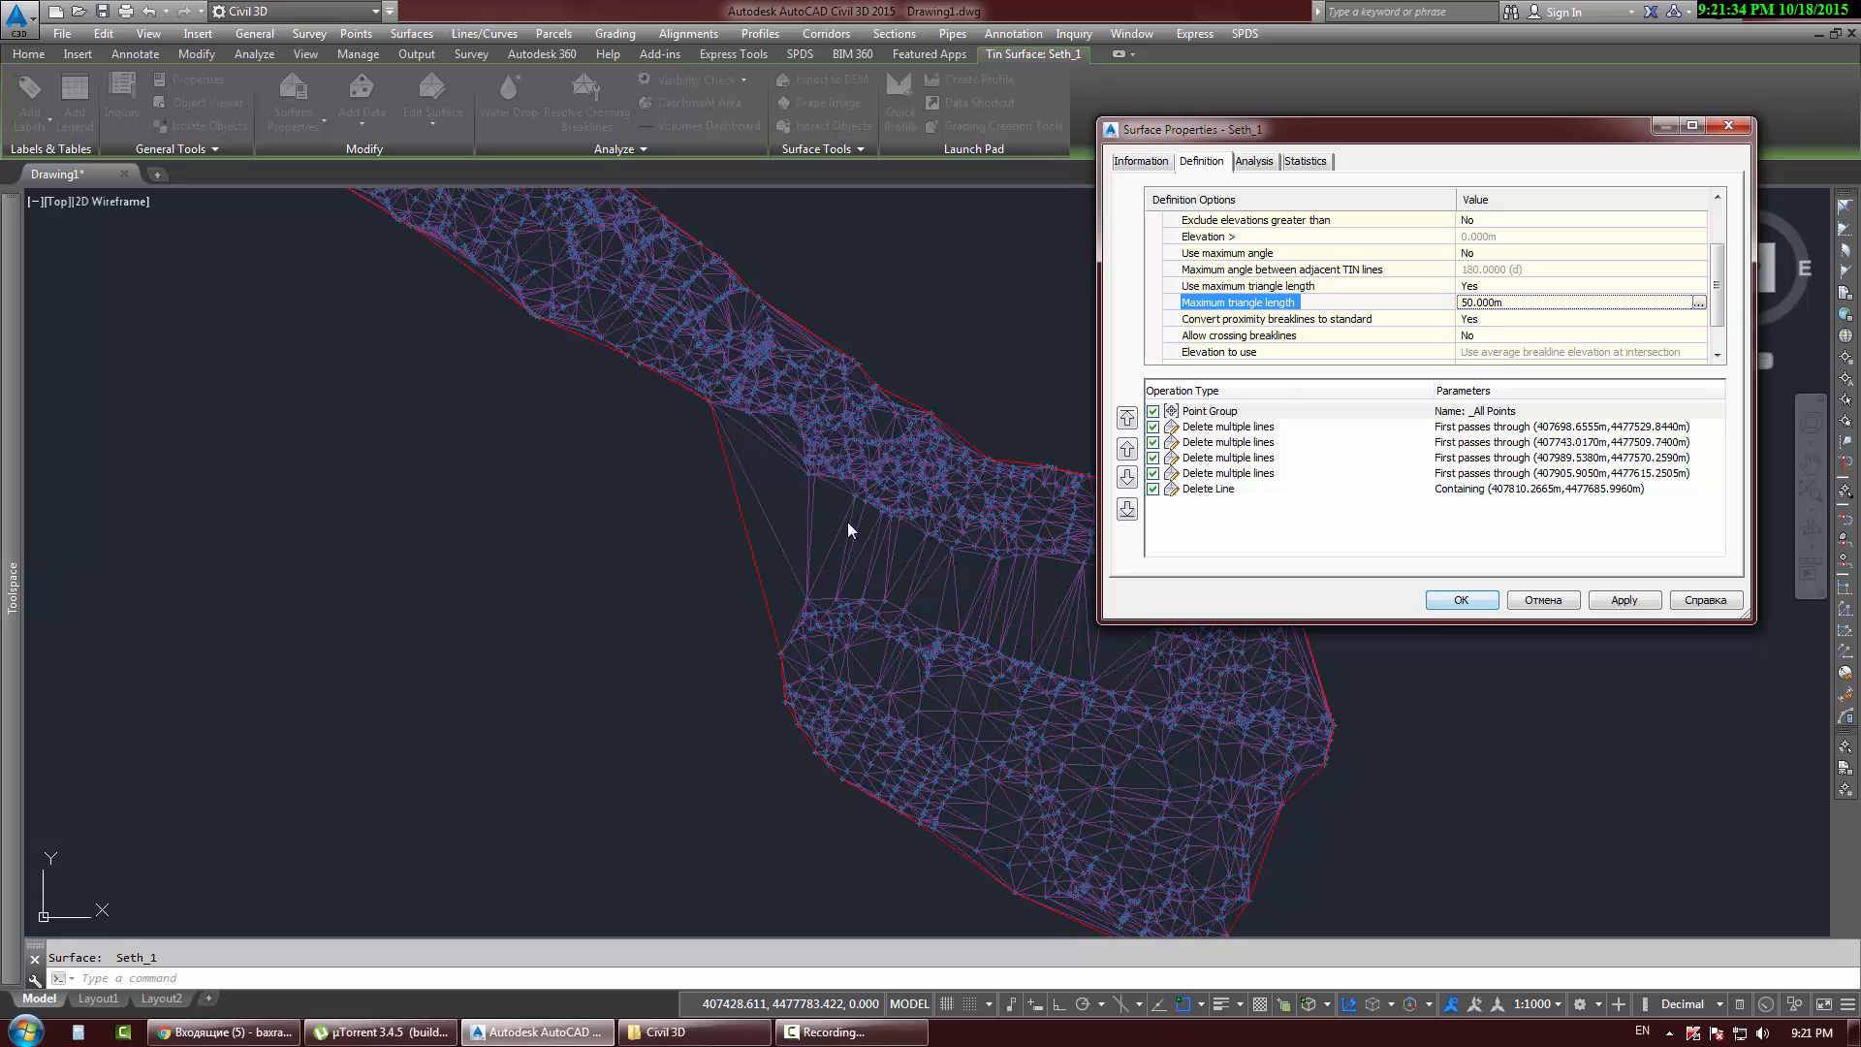
Step: Accept the surface properties, rebuild the surface with the modified definition and deselect it
left_click(1461, 600)
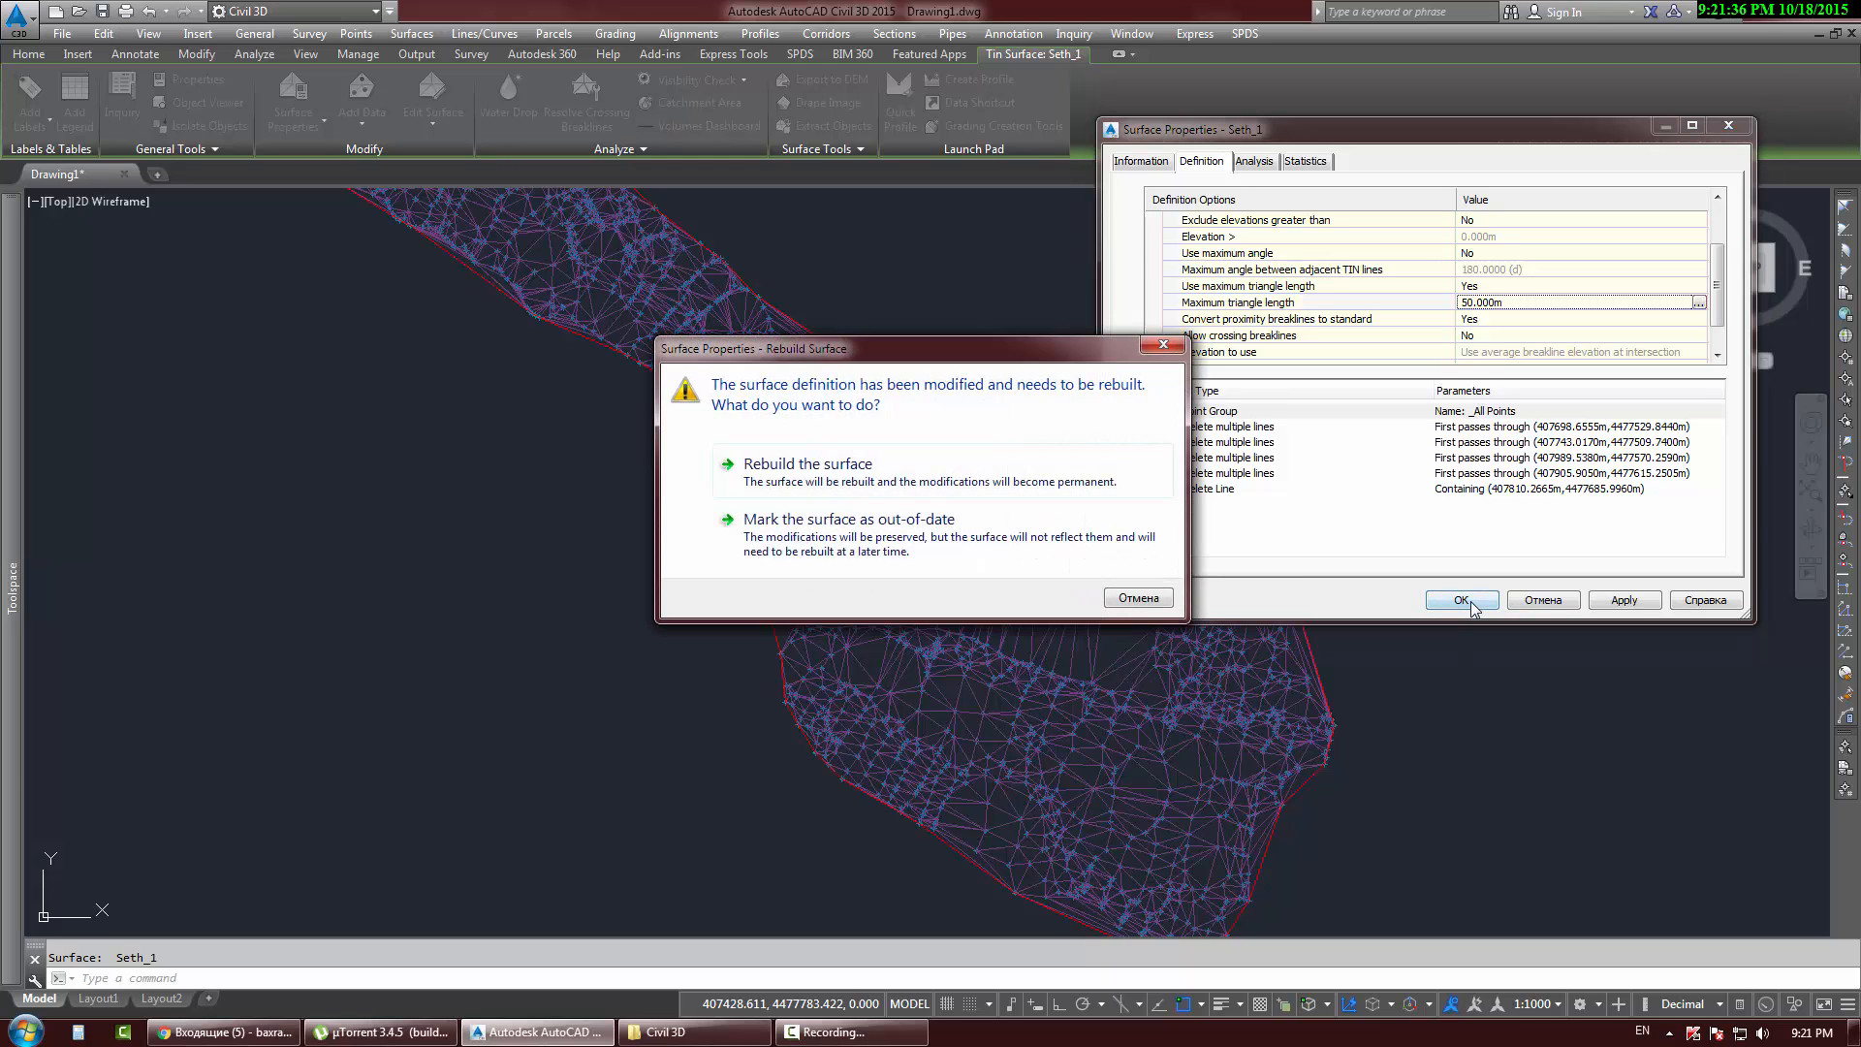
left_click_drag(805, 352, 1370, 424)
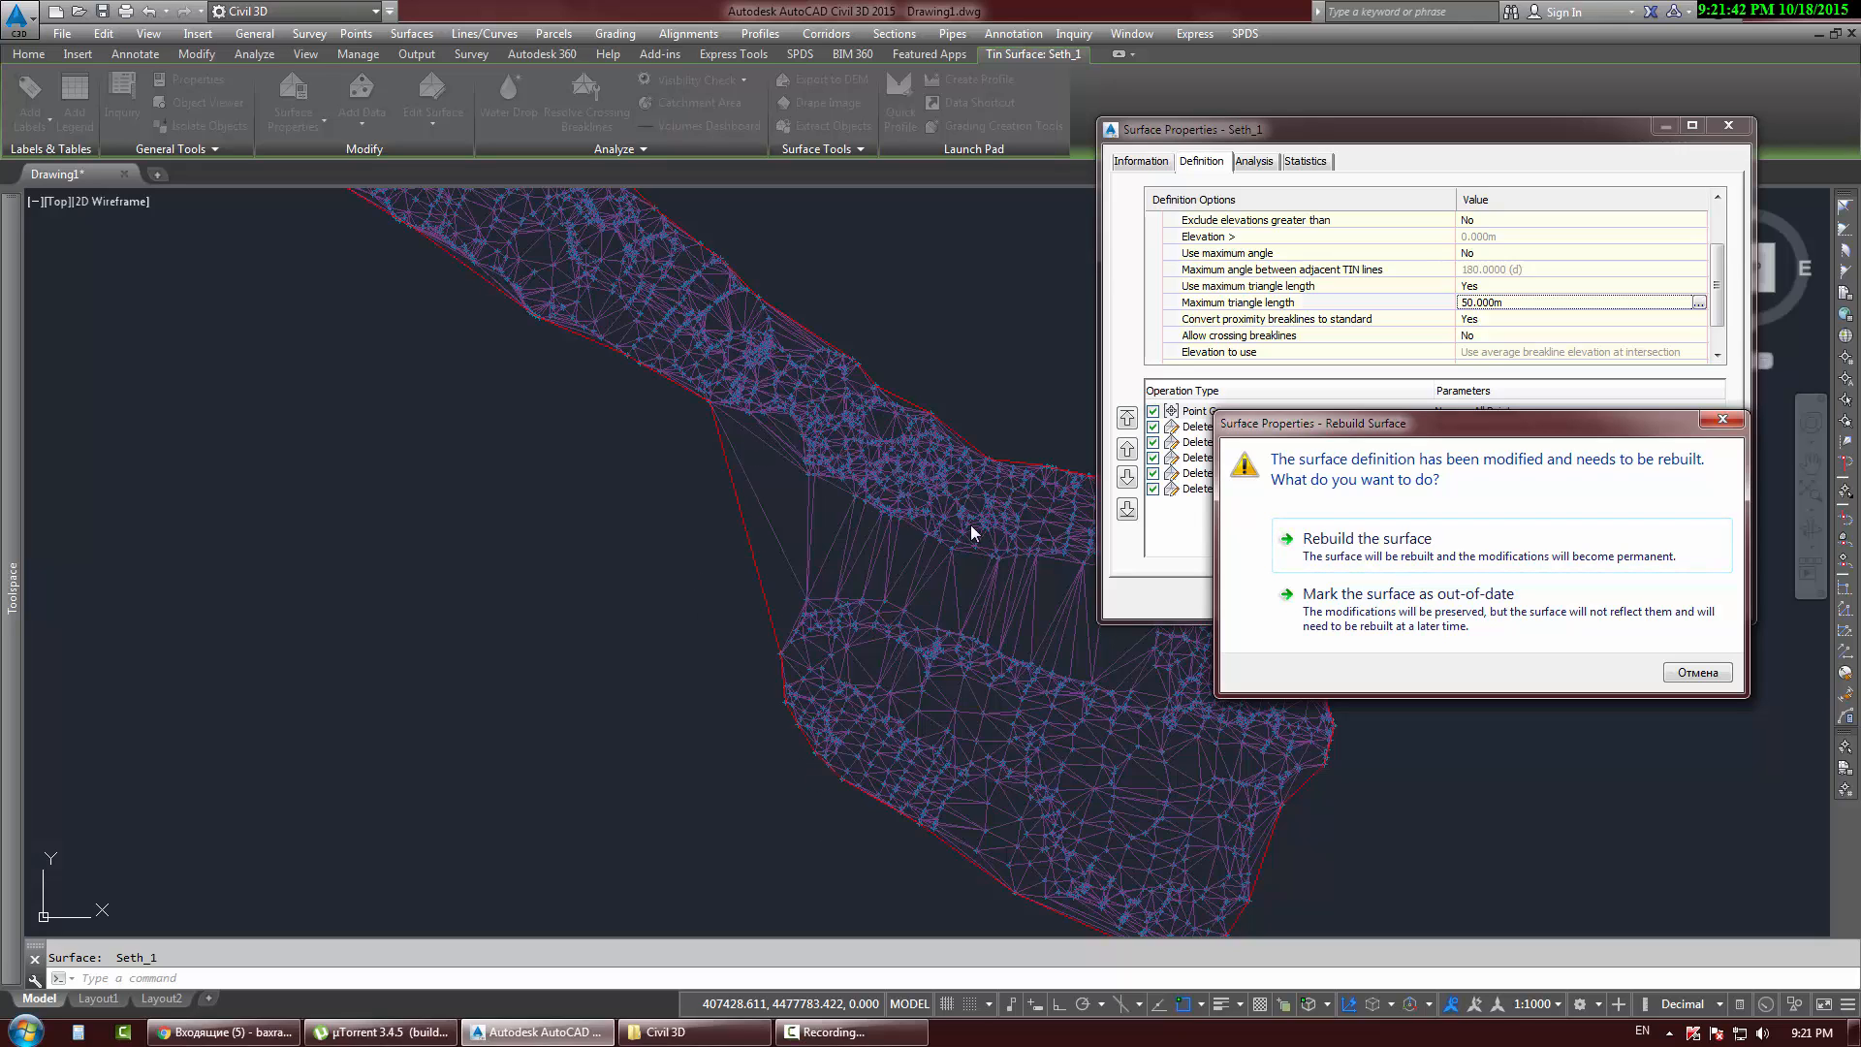
left_click(1440, 561)
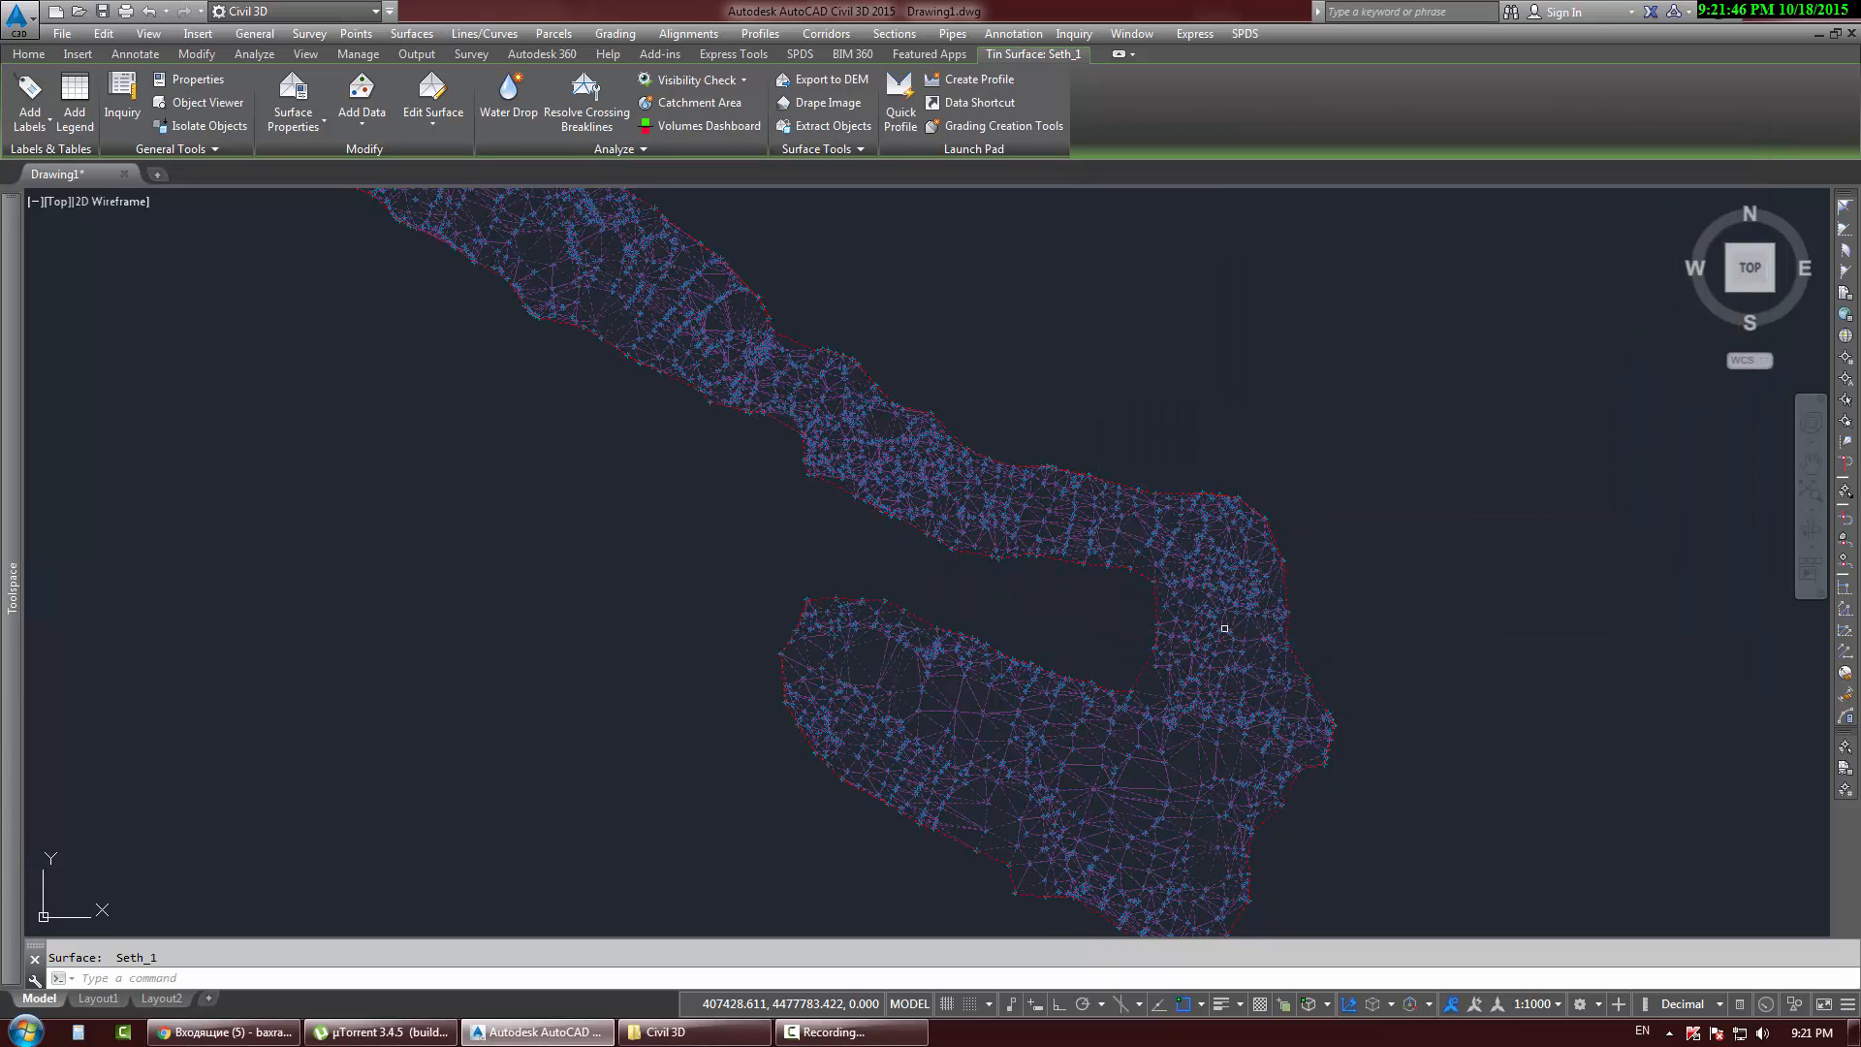
key("Escape")
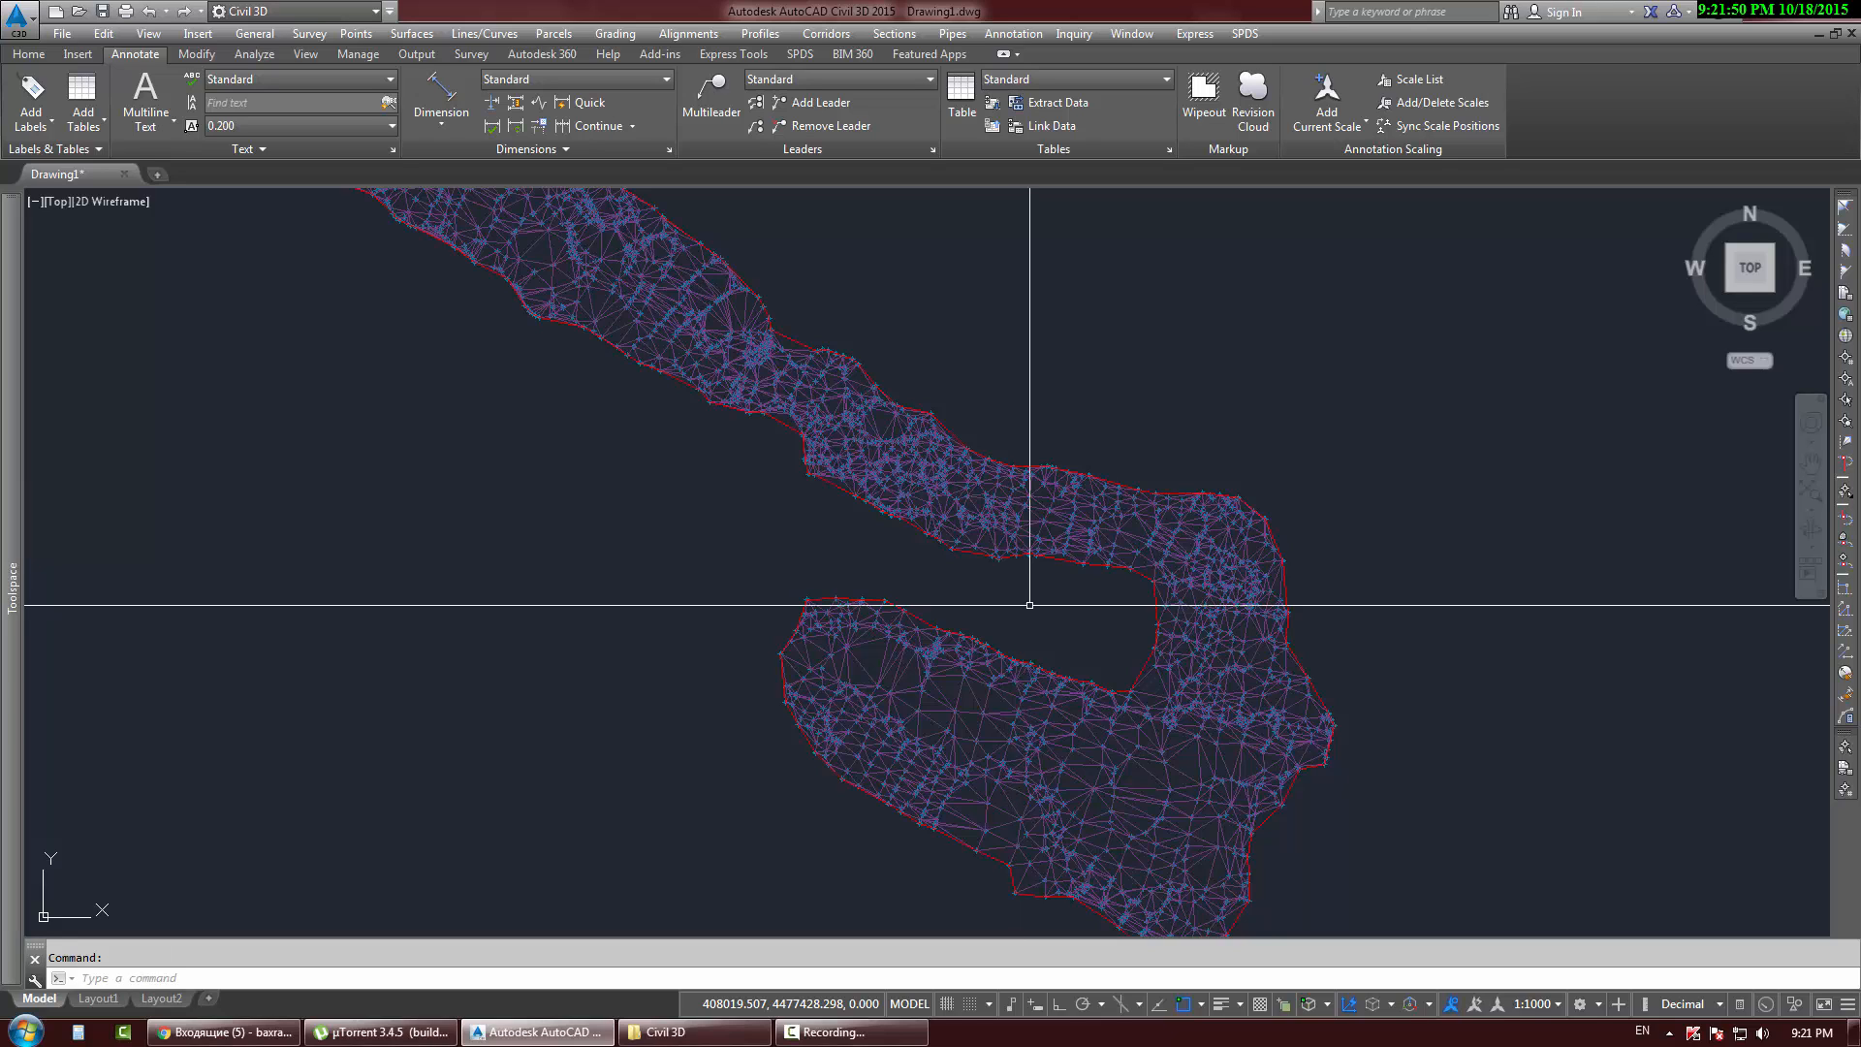
Step: Rebuild surface Seth_1 from the drawing's Surfaces collection and check its border around the concave gap
middle_click_drag(1079, 585, 1059, 533)
mouse_move(2, 361)
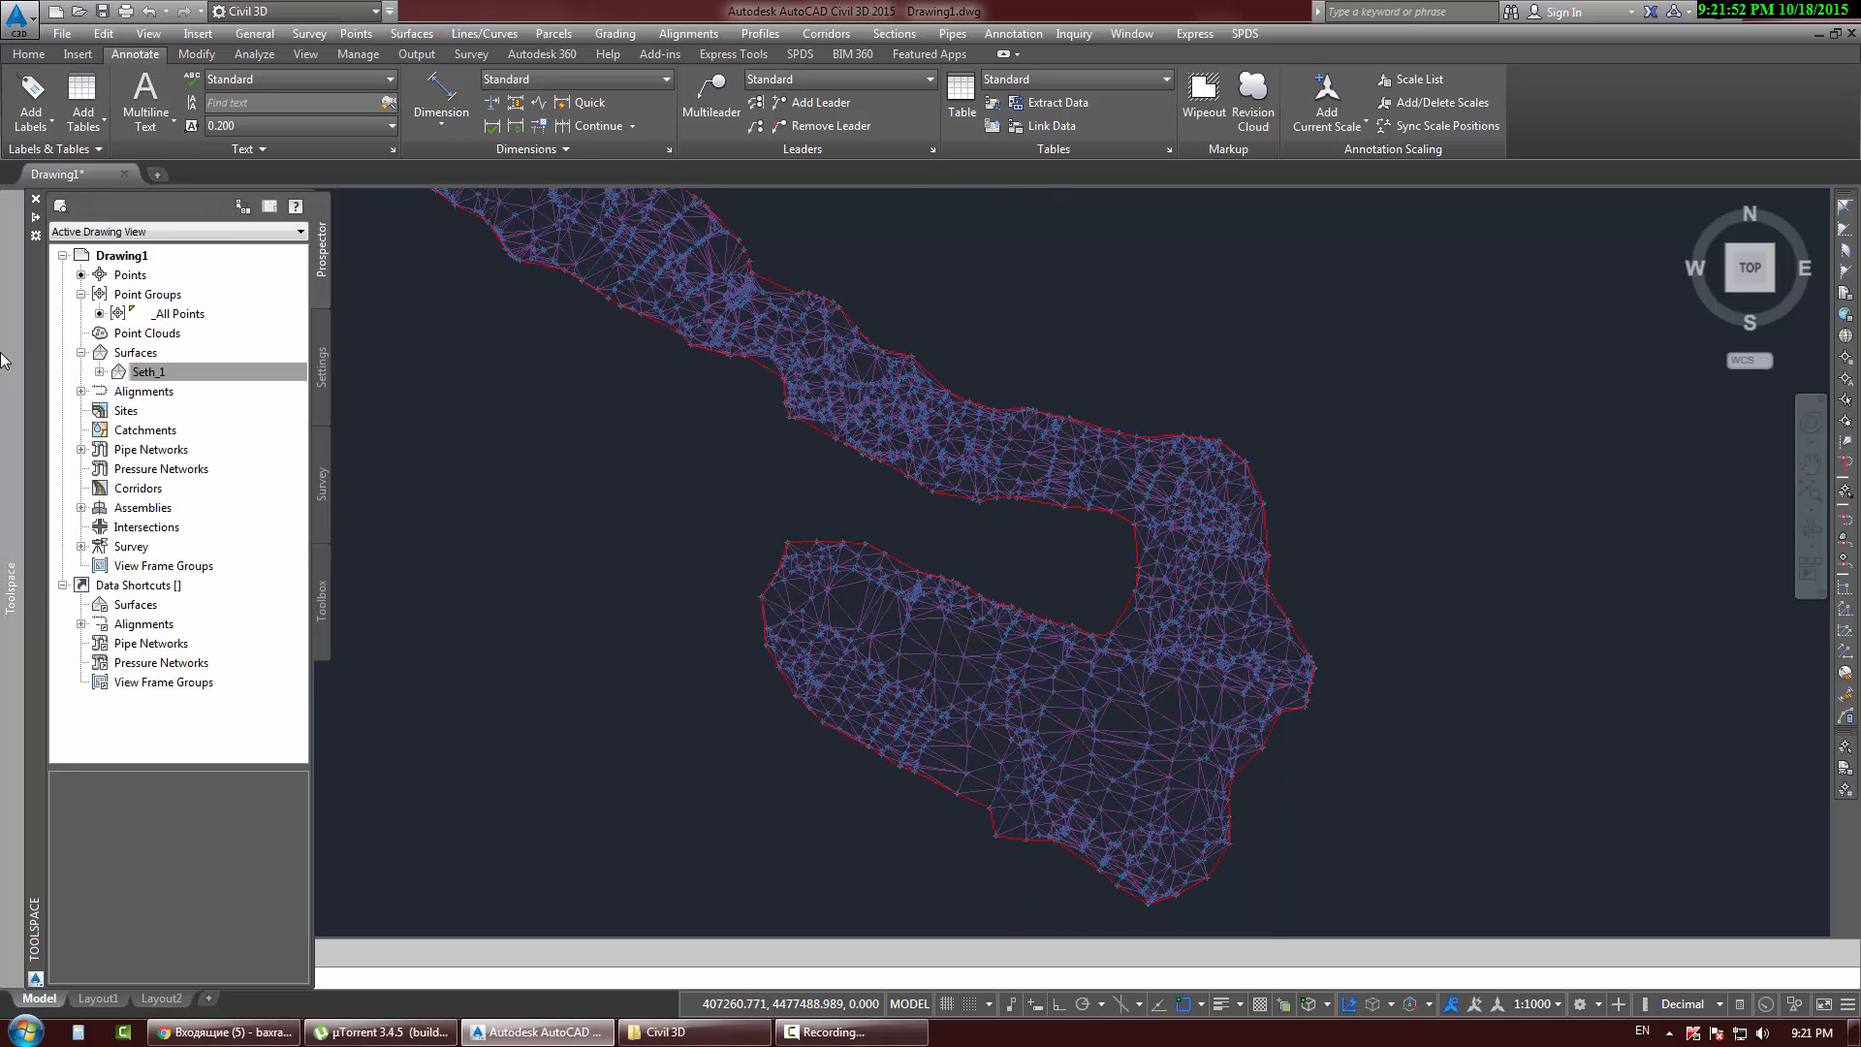
left_click(109, 354)
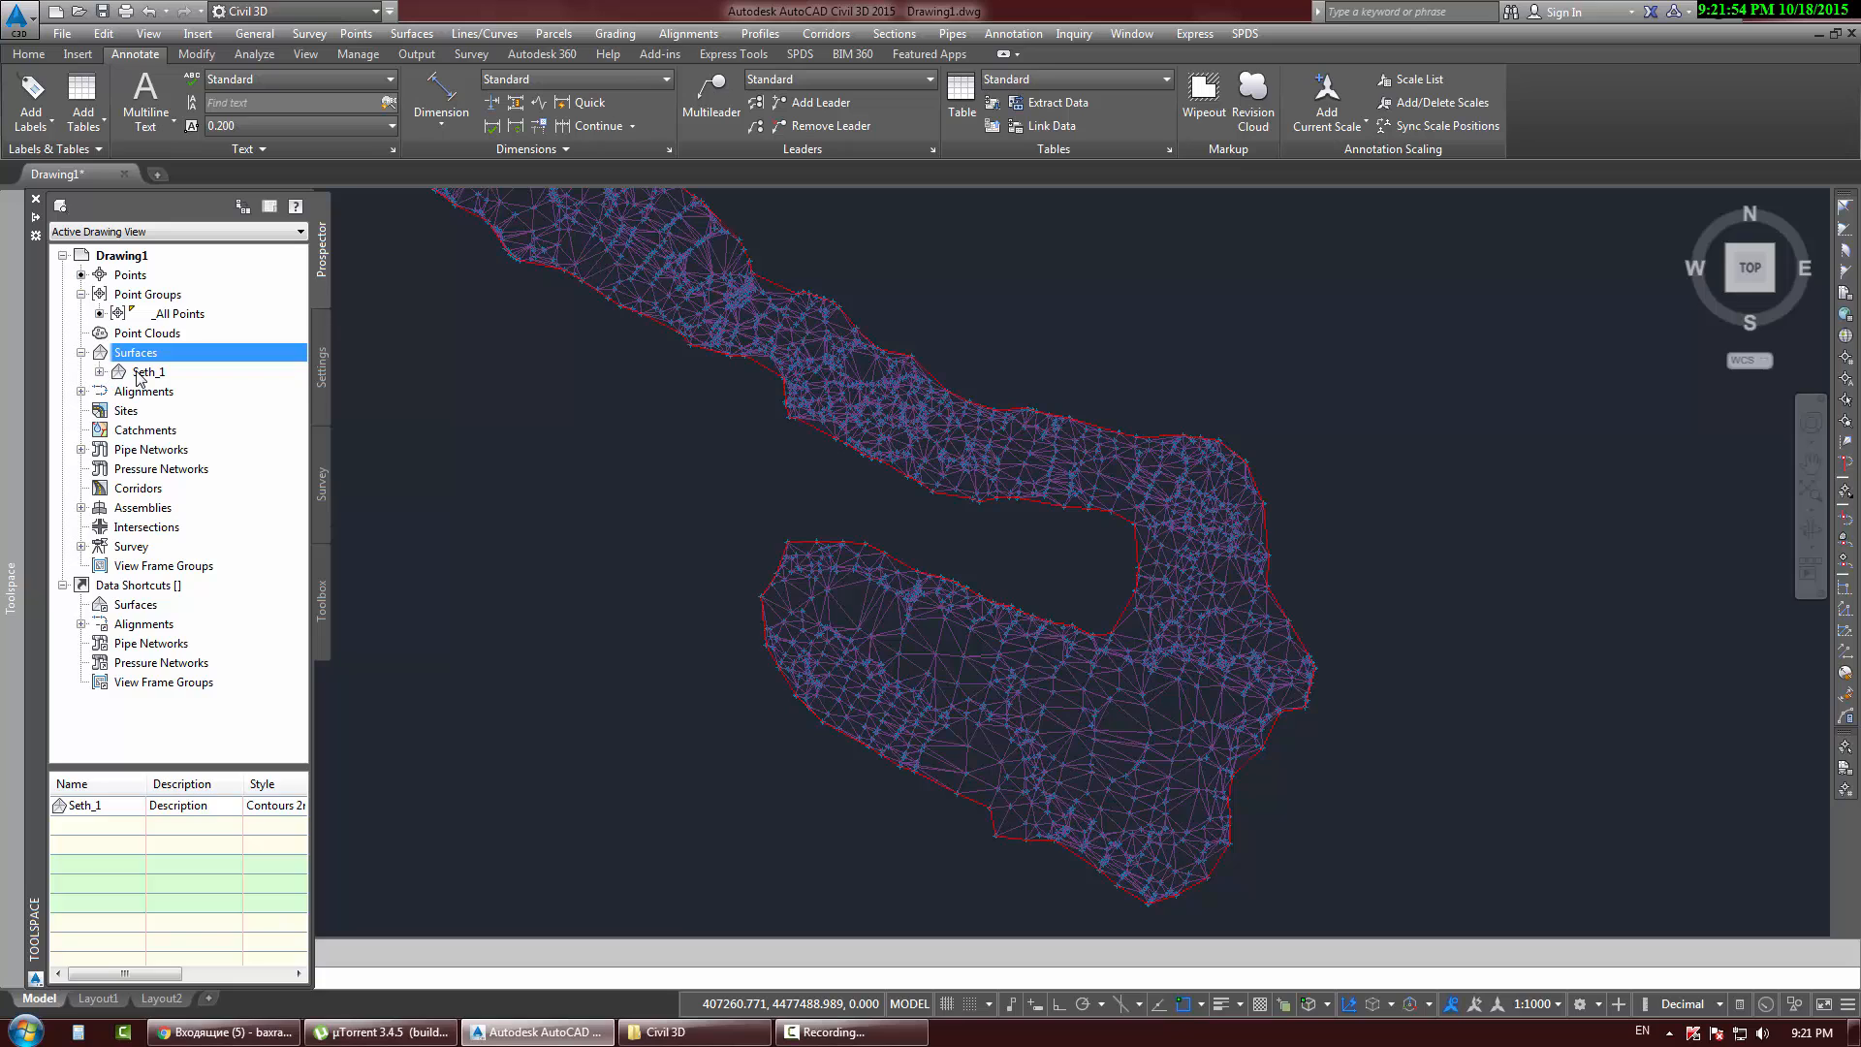
left_click(142, 373)
right_click(136, 377)
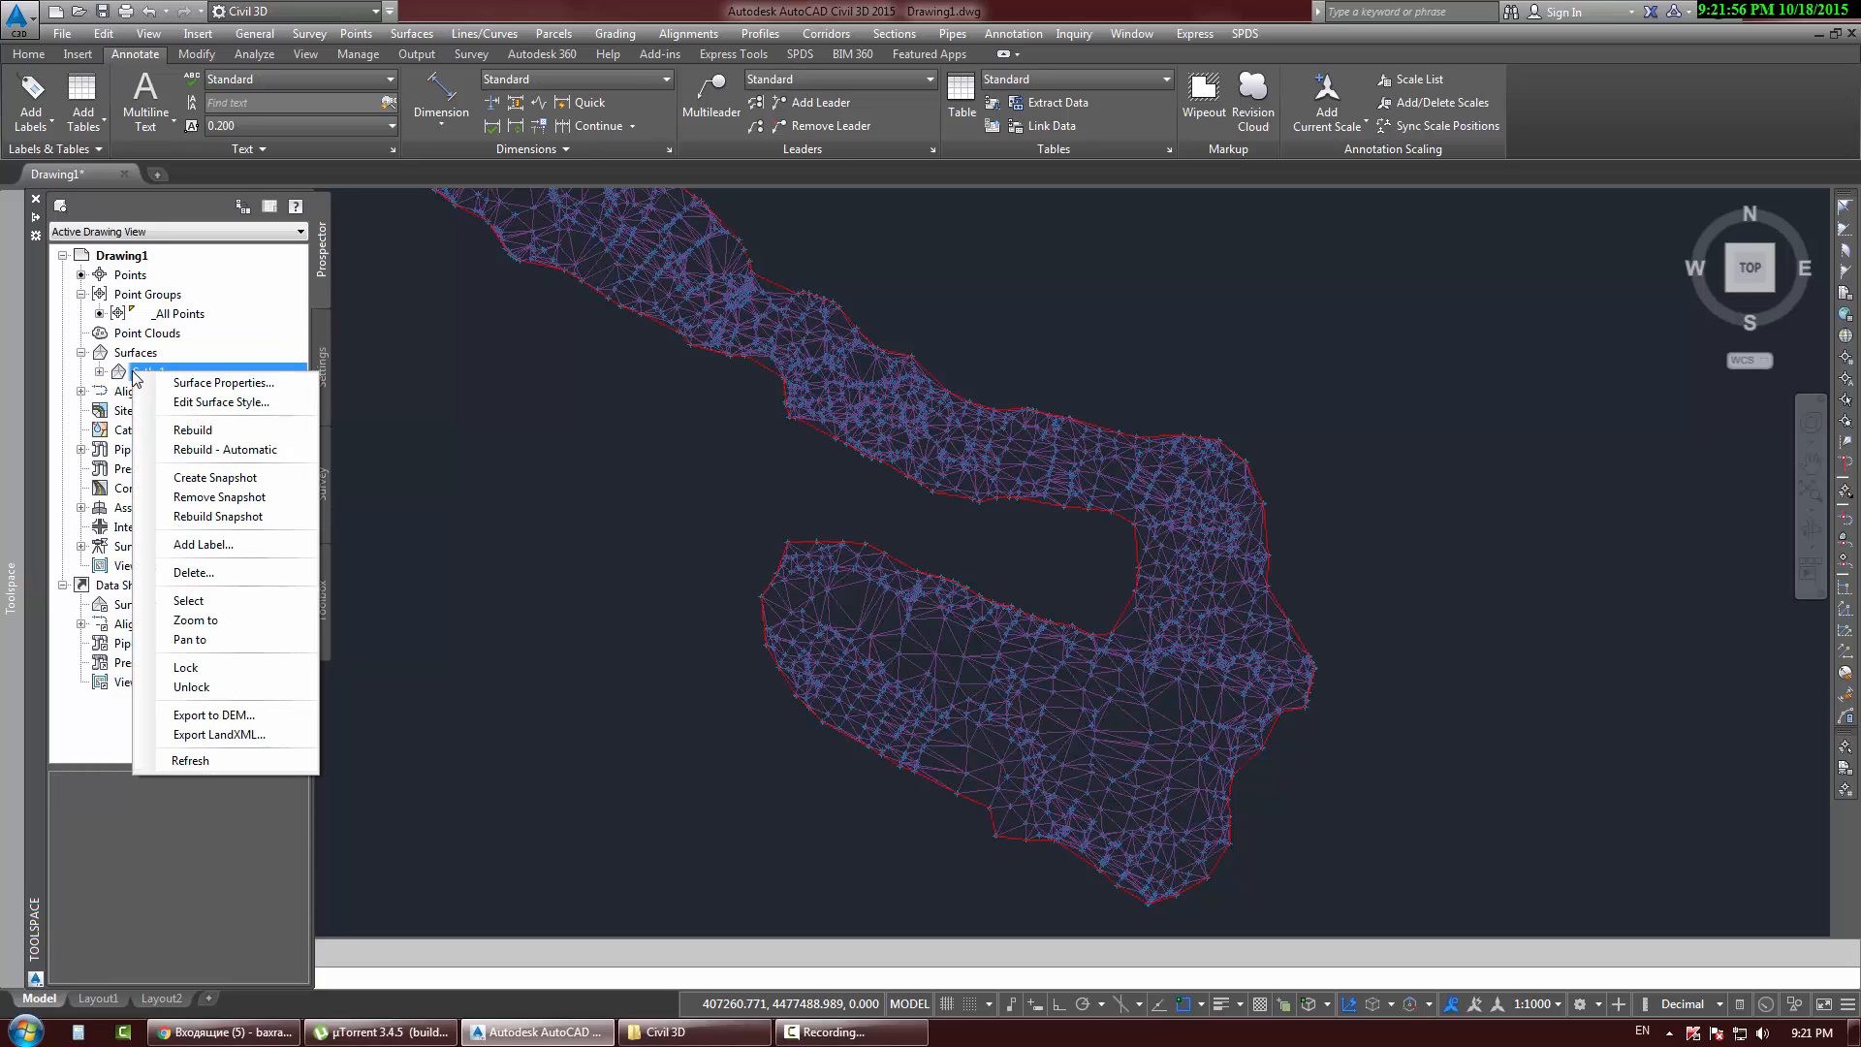
left_click(212, 433)
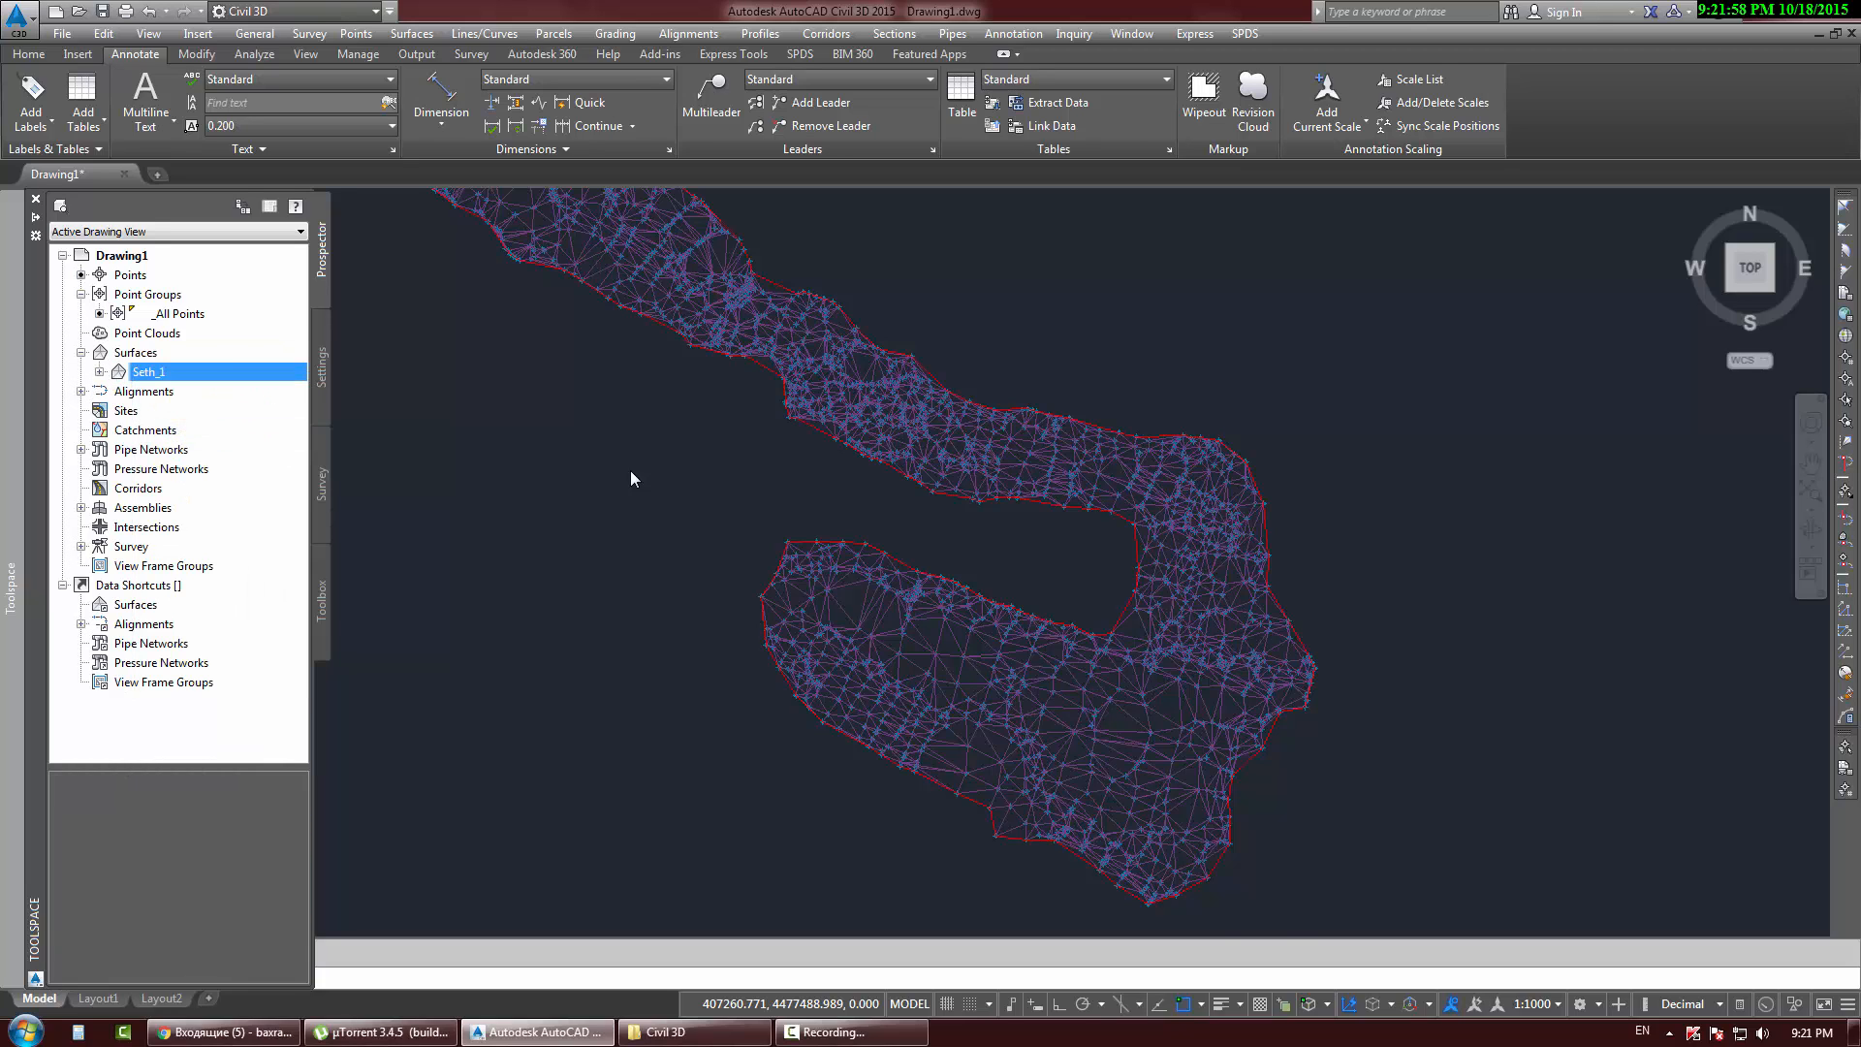
mouse_move(1300, 629)
middle_mouse_down()
mouse_move(1025, 415)
mouse_move(831, 398)
mouse_move(831, 300)
middle_mouse_up()
mouse_move(1309, 738)
middle_mouse_down()
mouse_move(1225, 748)
mouse_move(1097, 631)
middle_mouse_up()
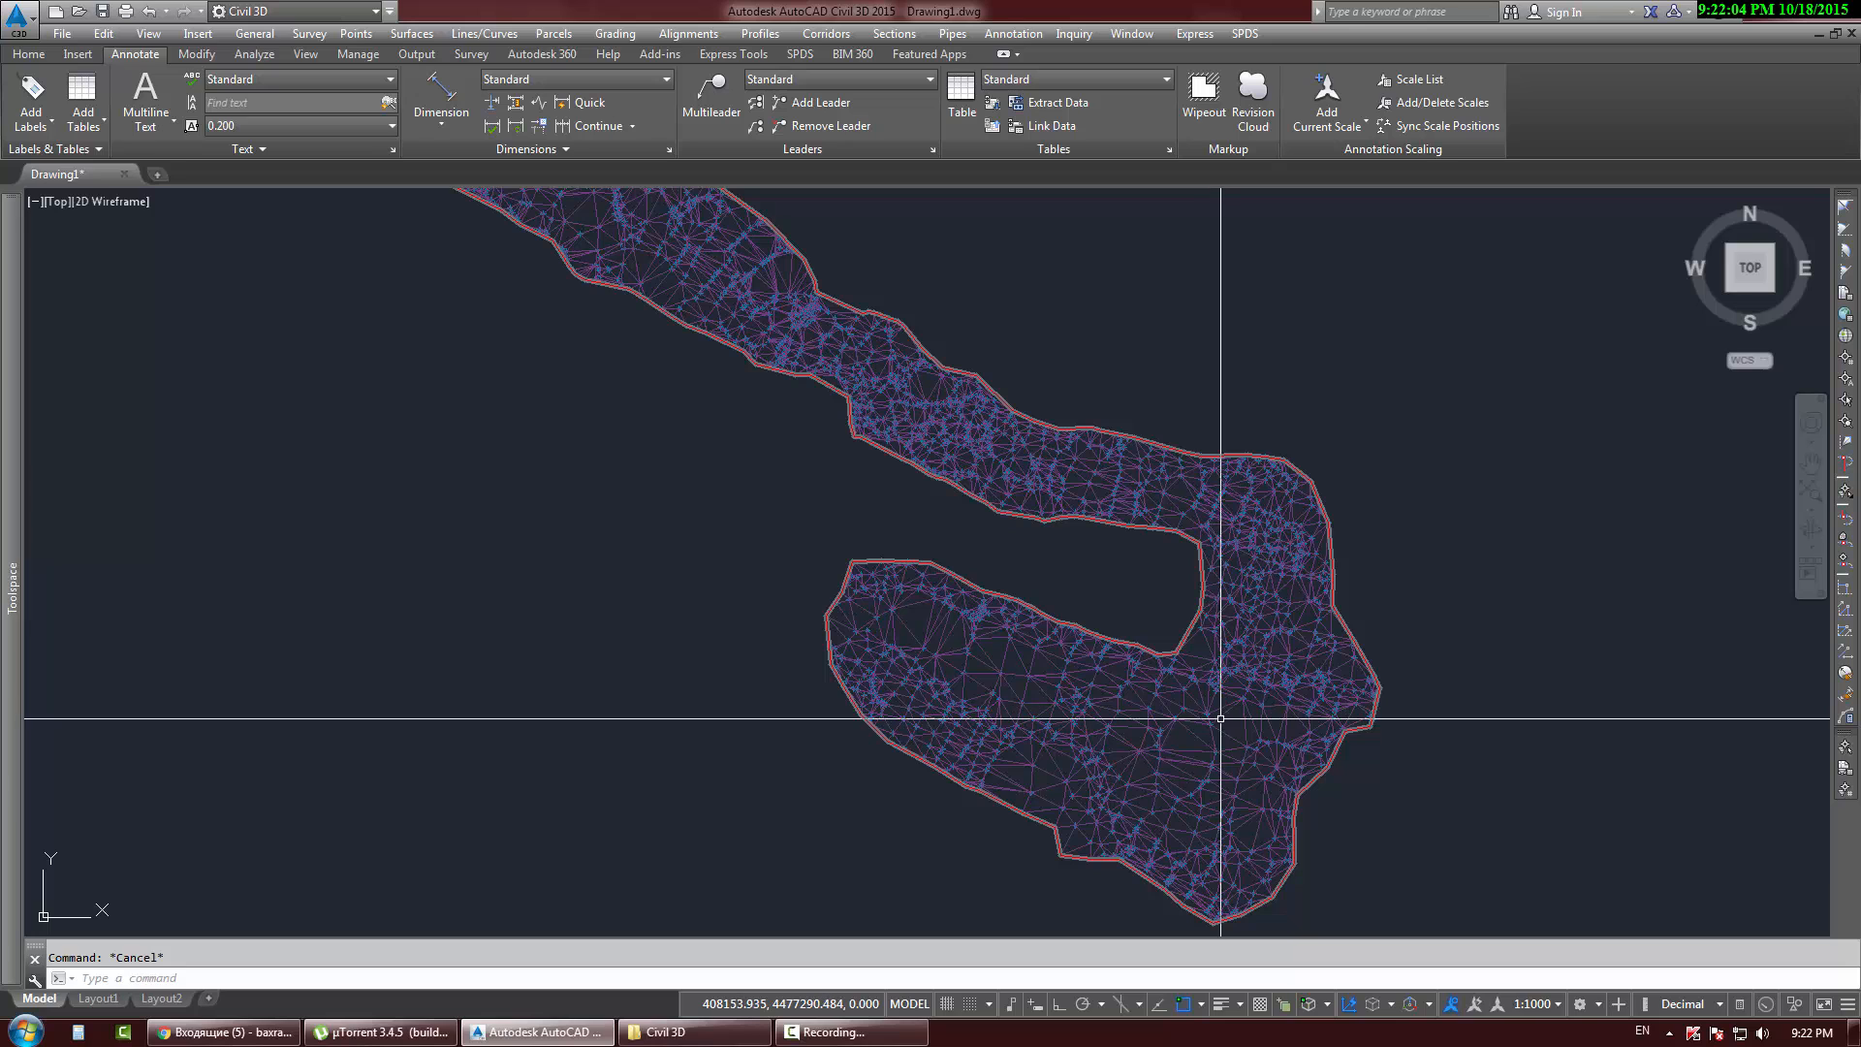
Step: Select Seth_1 and examine its border along the strip for remaining long edges across concave parts
middle_click_drag(562, 240, 1004, 517)
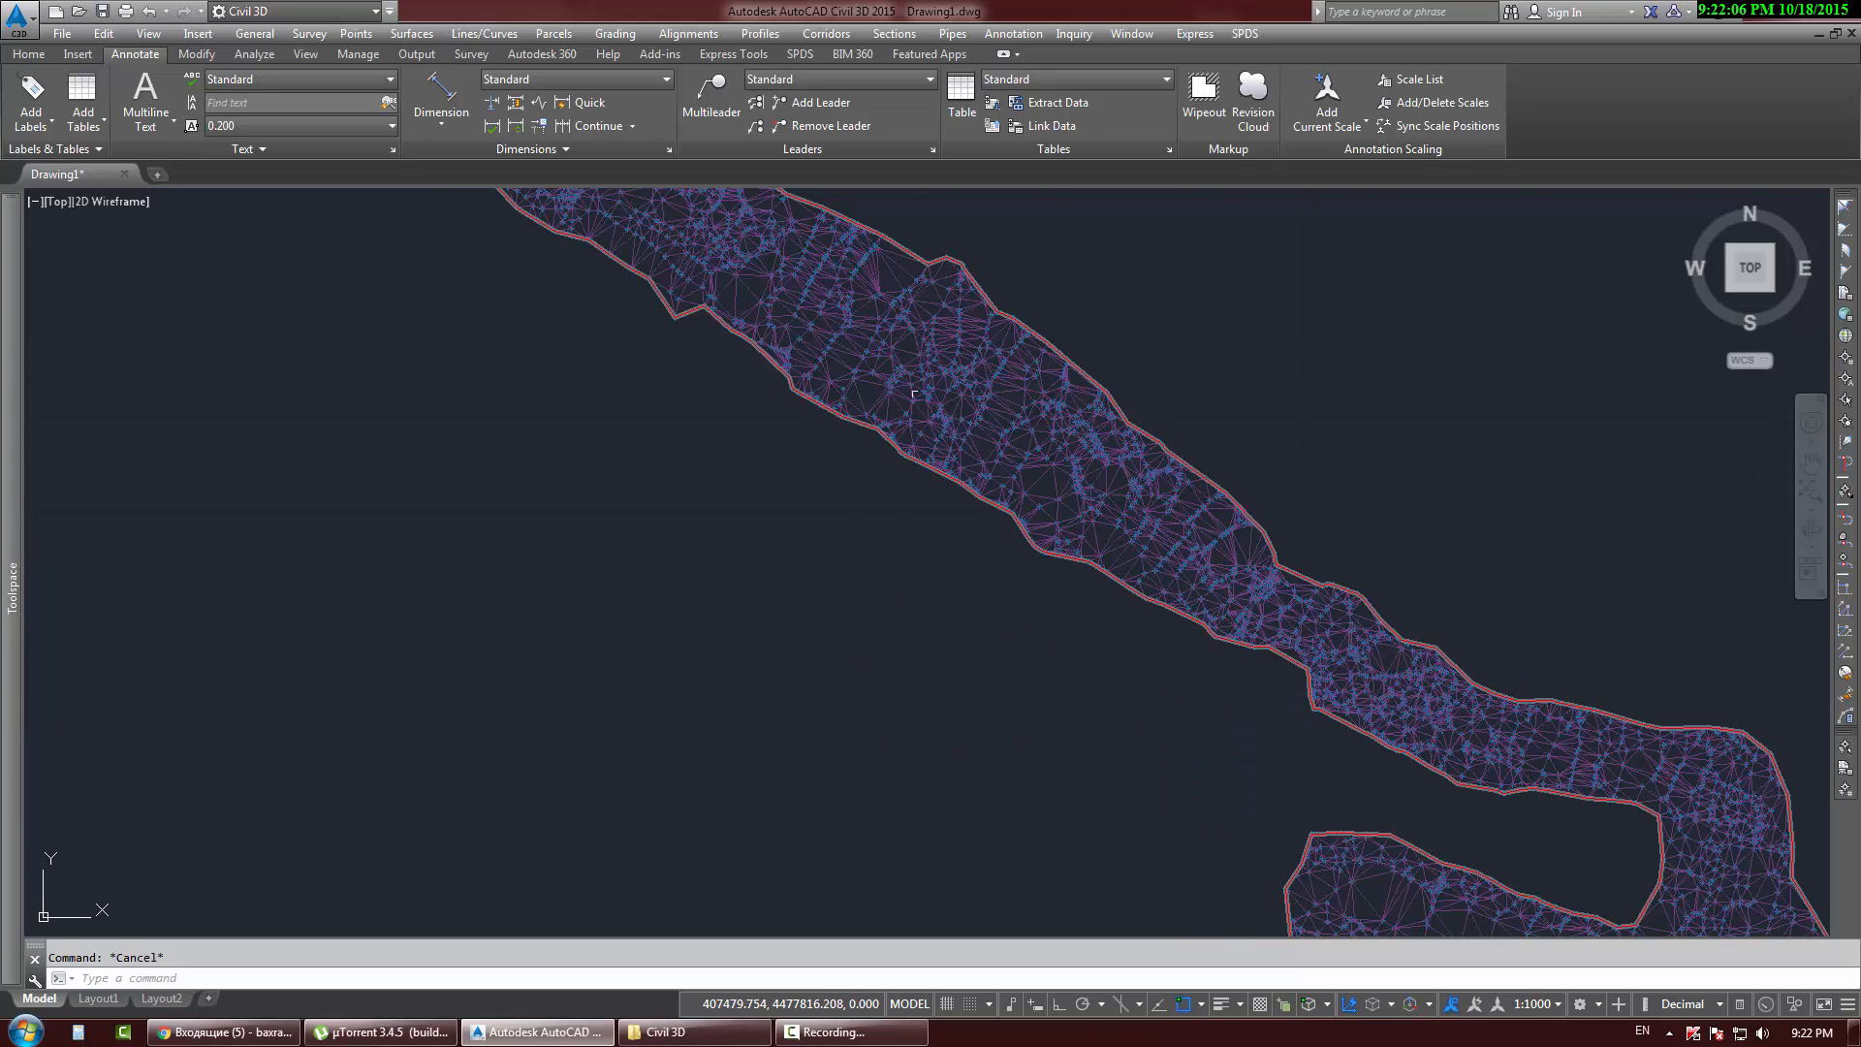
scroll(1004, 517, "down", 2)
scroll(1002, 515, "up", 1)
mouse_move(1272, 709)
middle_mouse_down()
mouse_move(1126, 627)
mouse_move(1063, 614)
middle_mouse_up()
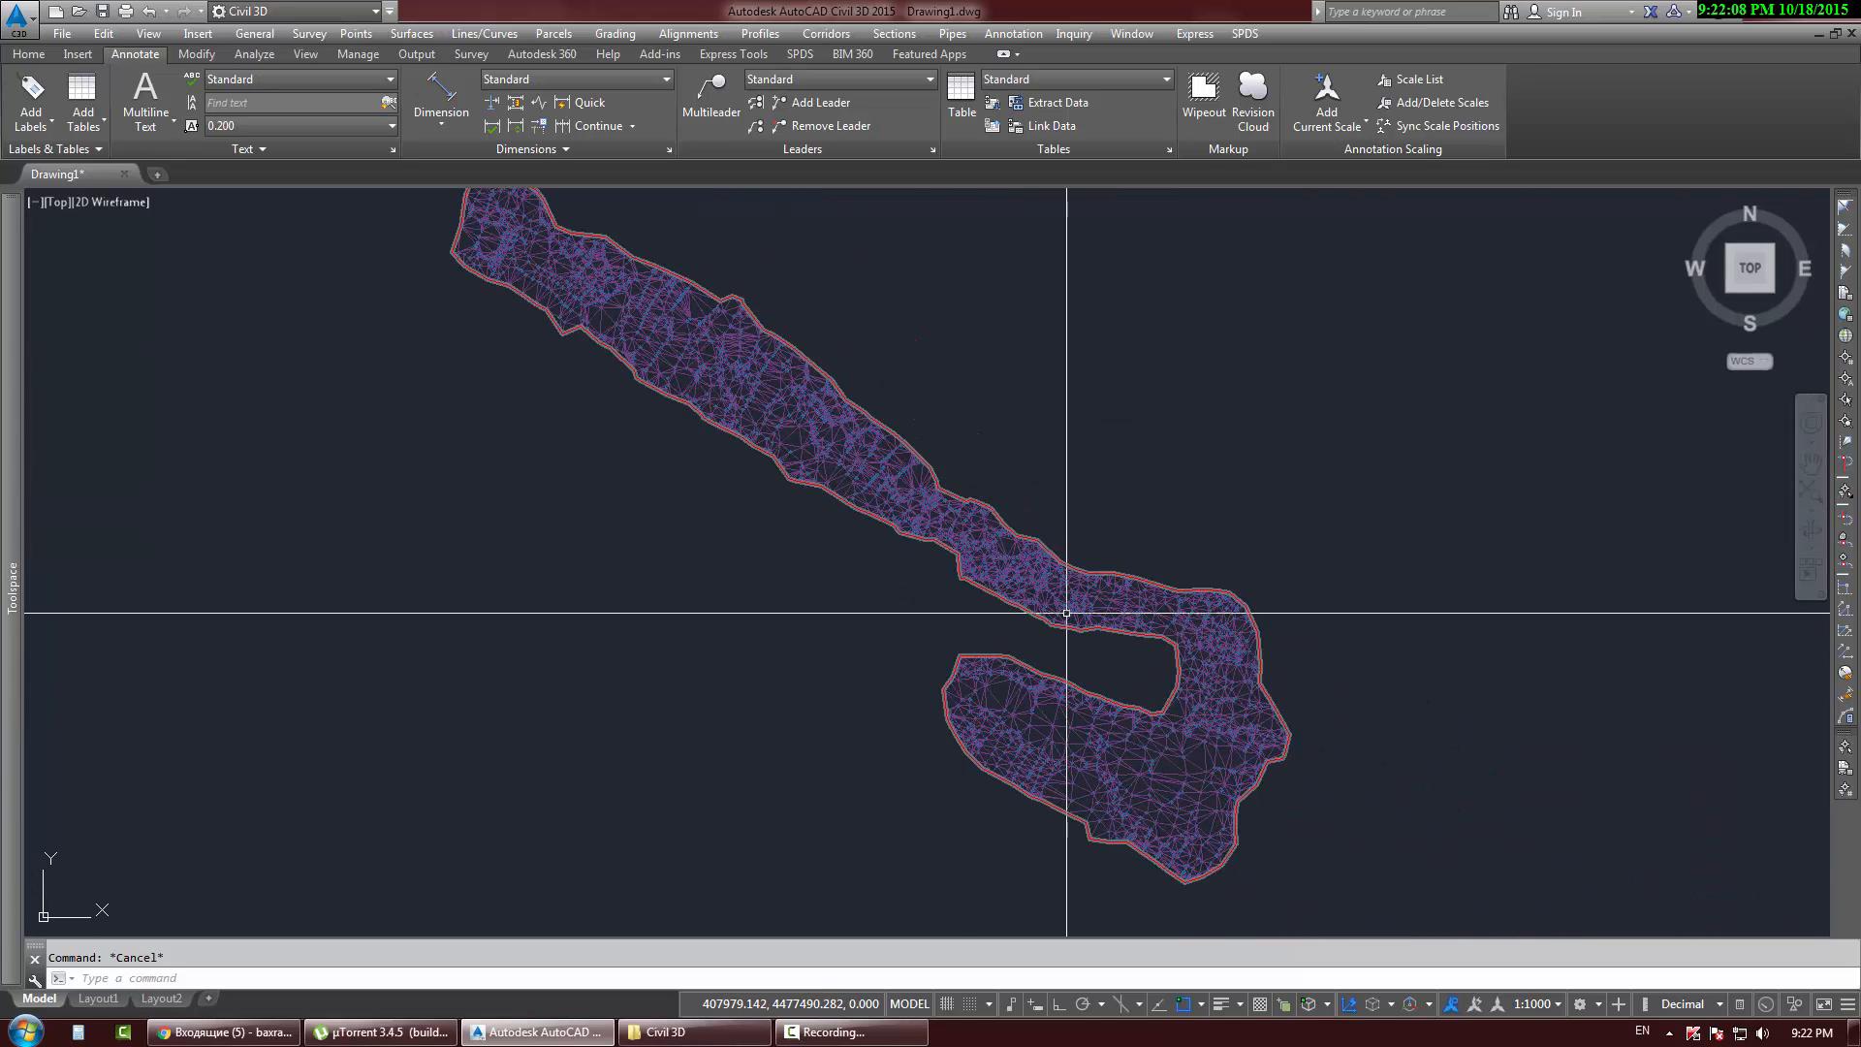
scroll(1223, 784, "up", 2)
scroll(1130, 624, "up", 2)
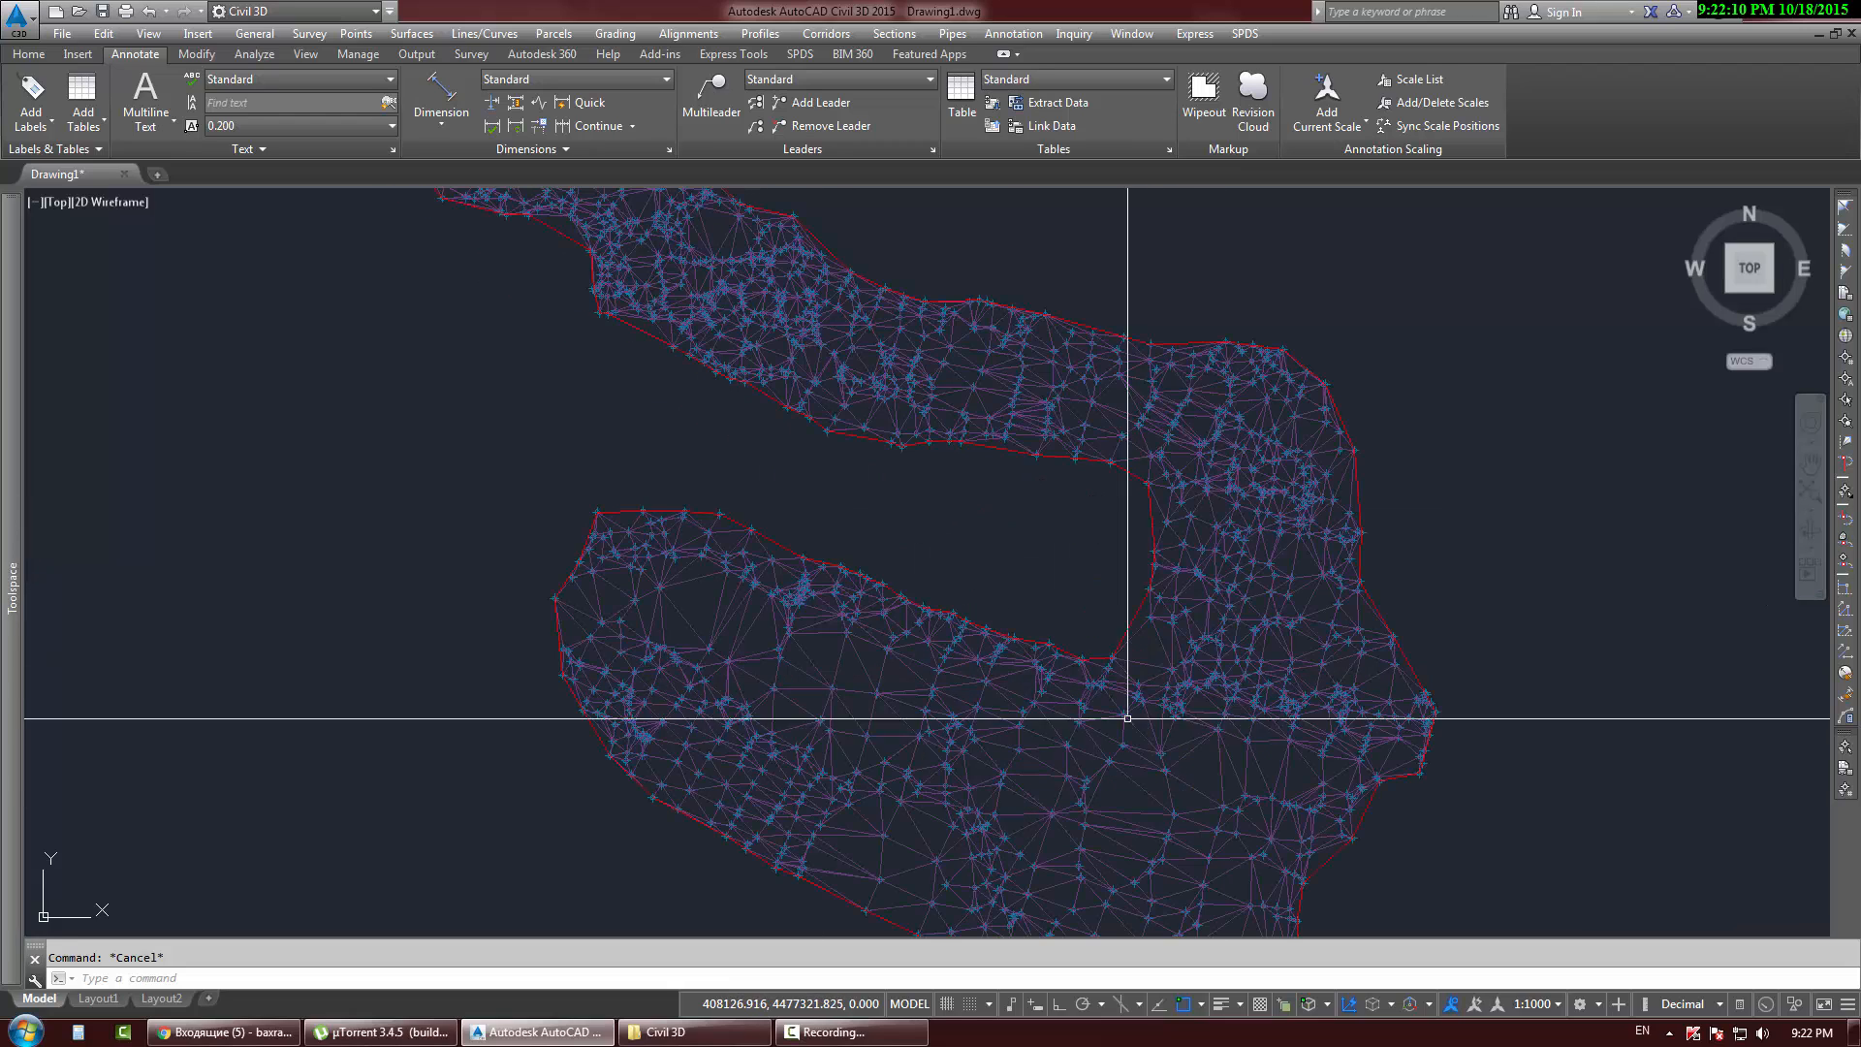
left_click(1130, 623)
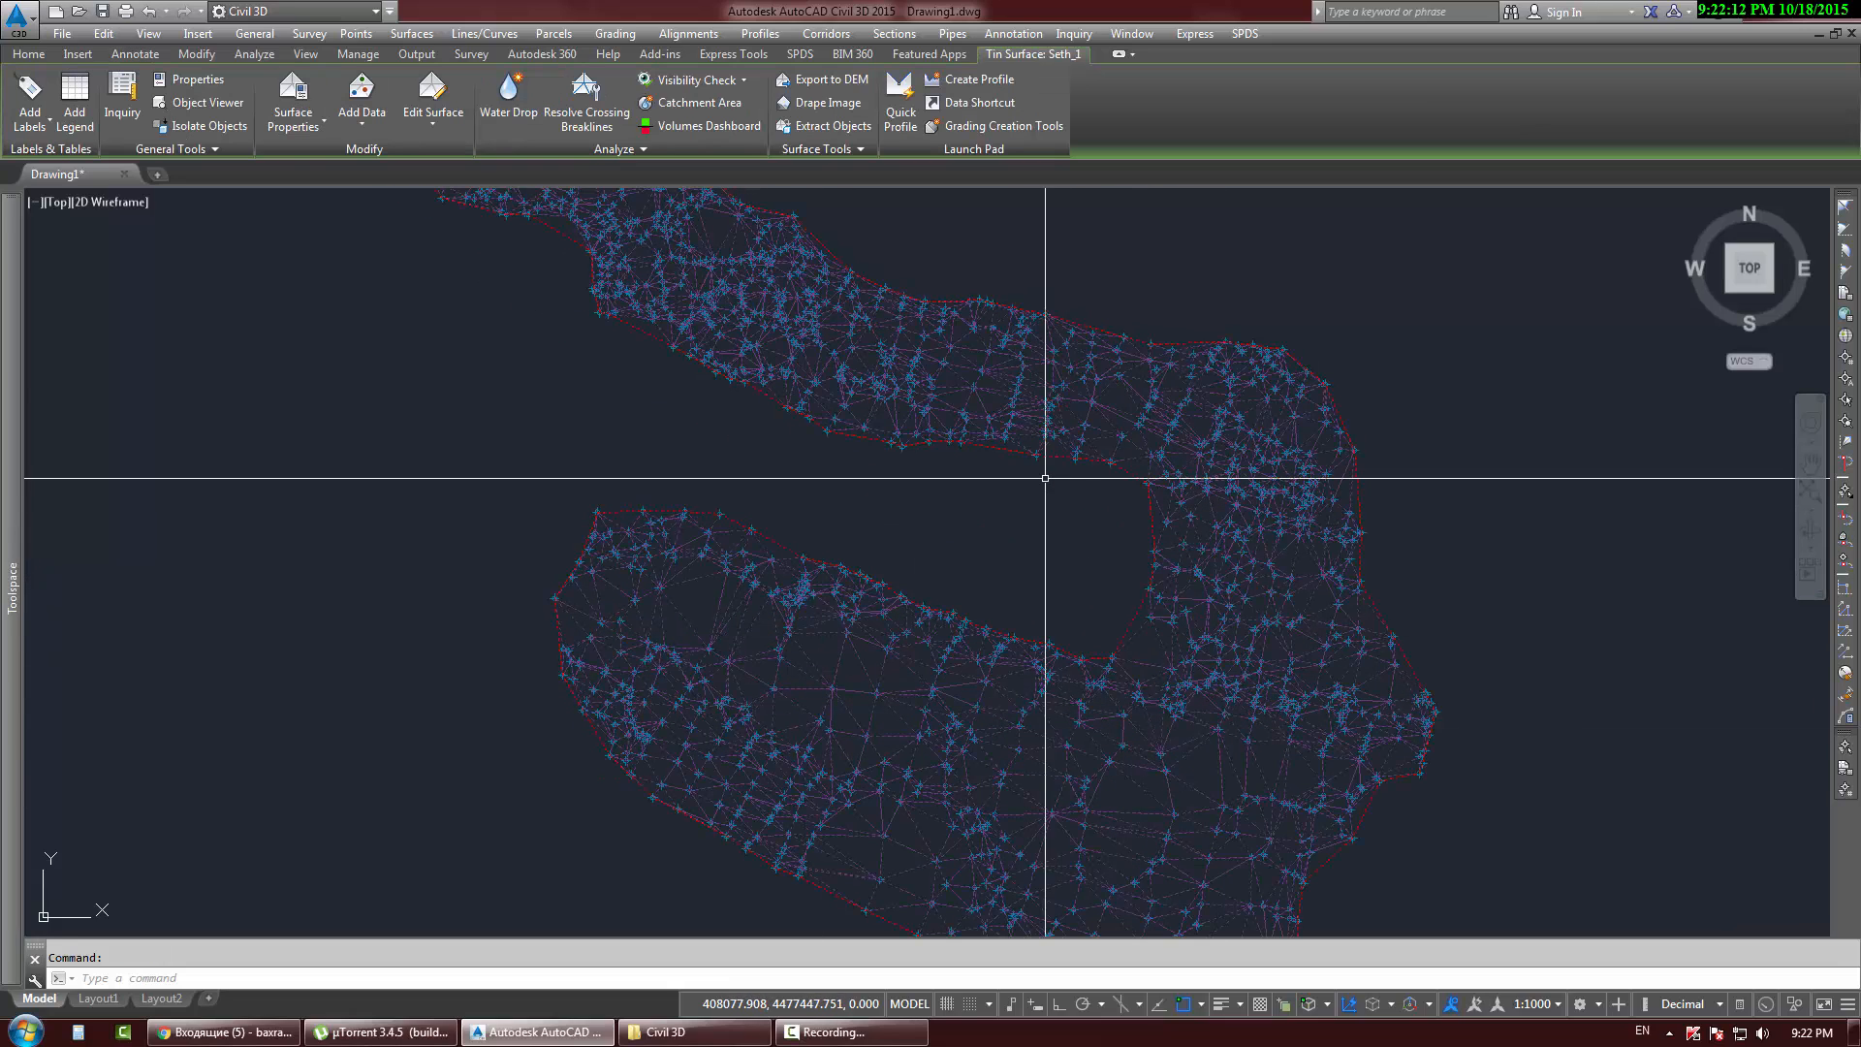
middle_click_drag(684, 396, 776, 603)
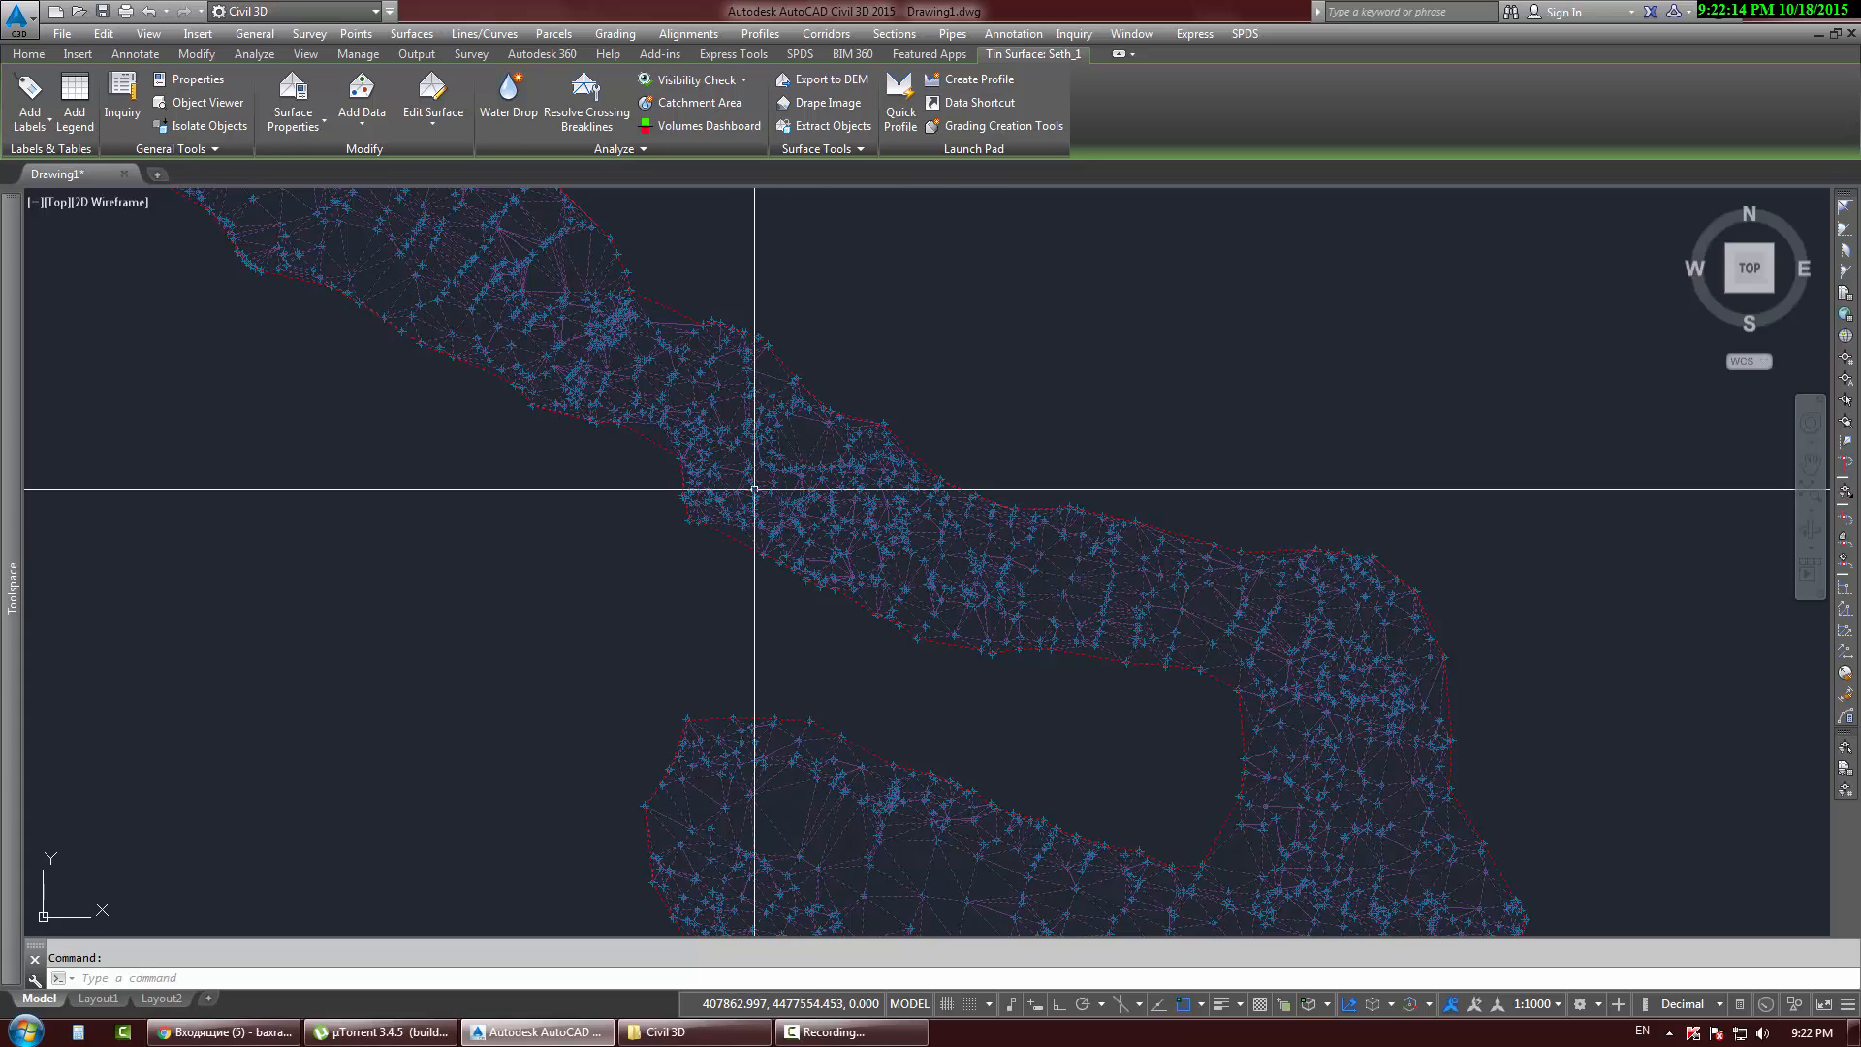
scroll(756, 436, "up", 3)
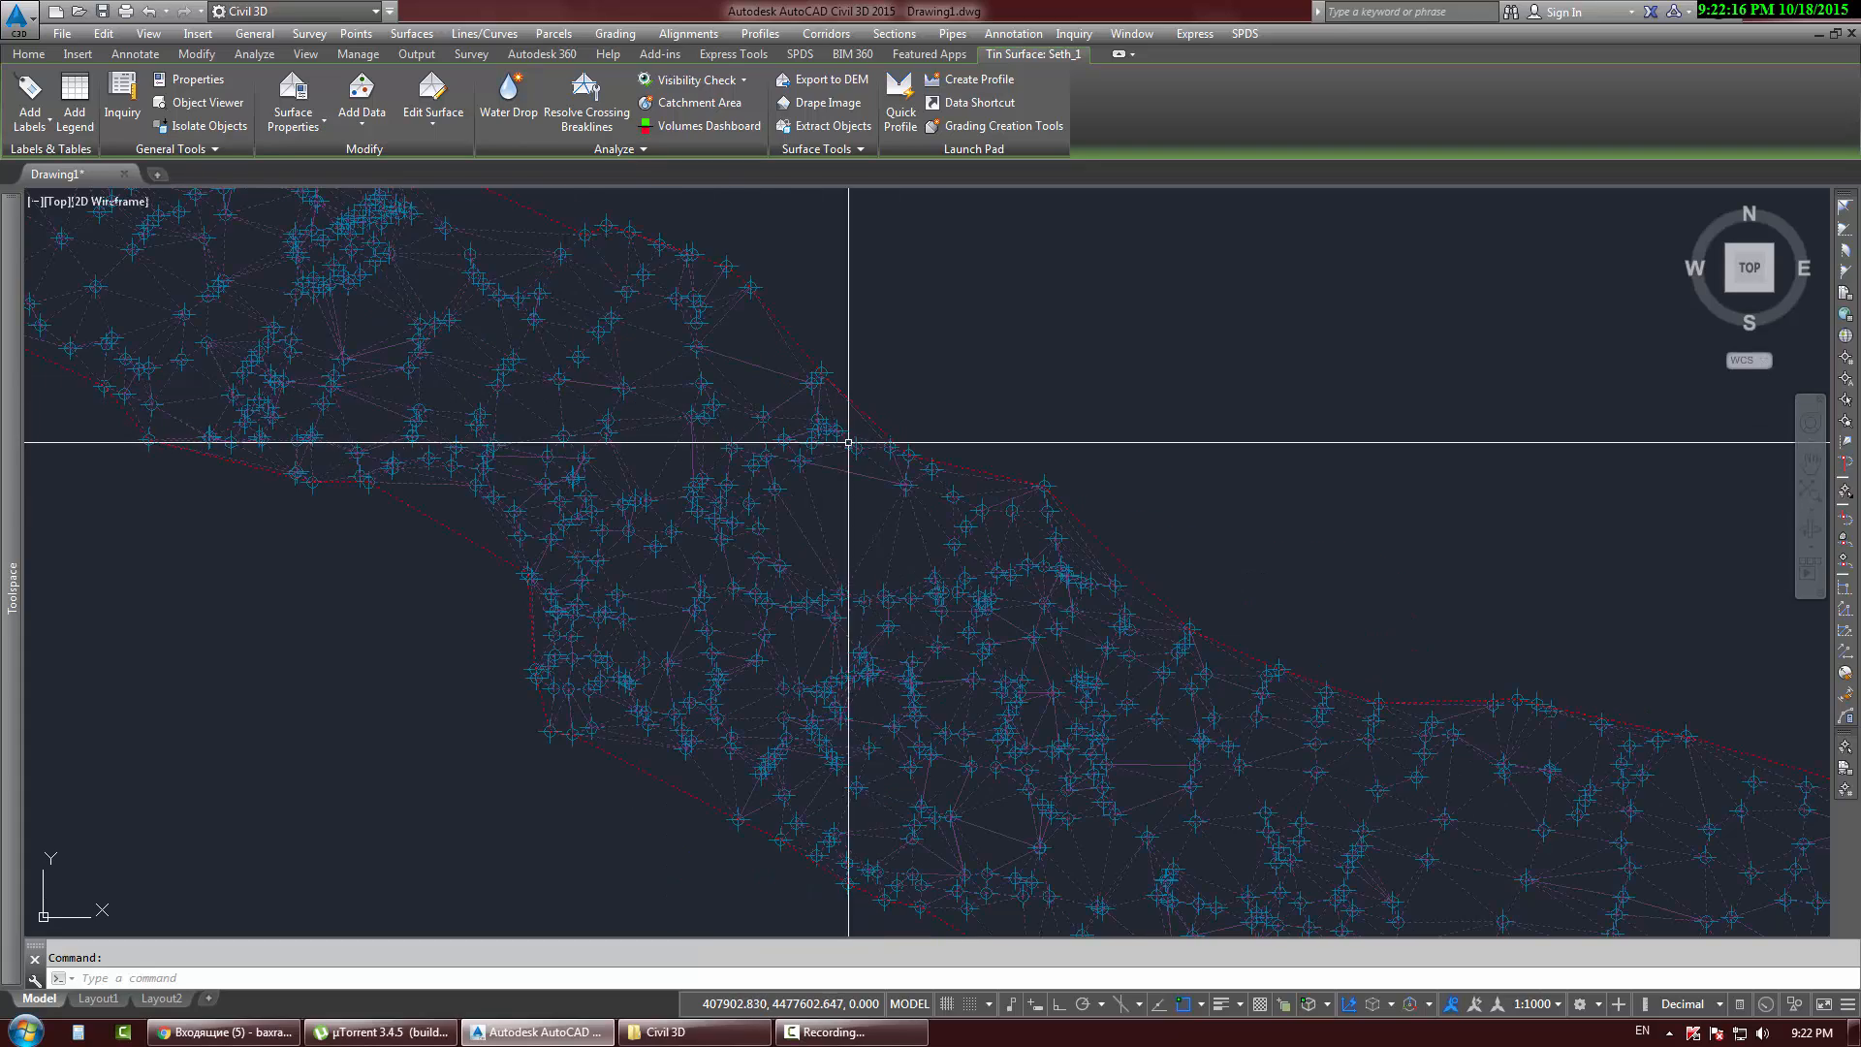
middle_click_drag(847, 436, 838, 647)
scroll(1001, 627, "up", 2)
middle_click_drag(918, 578, 1056, 672)
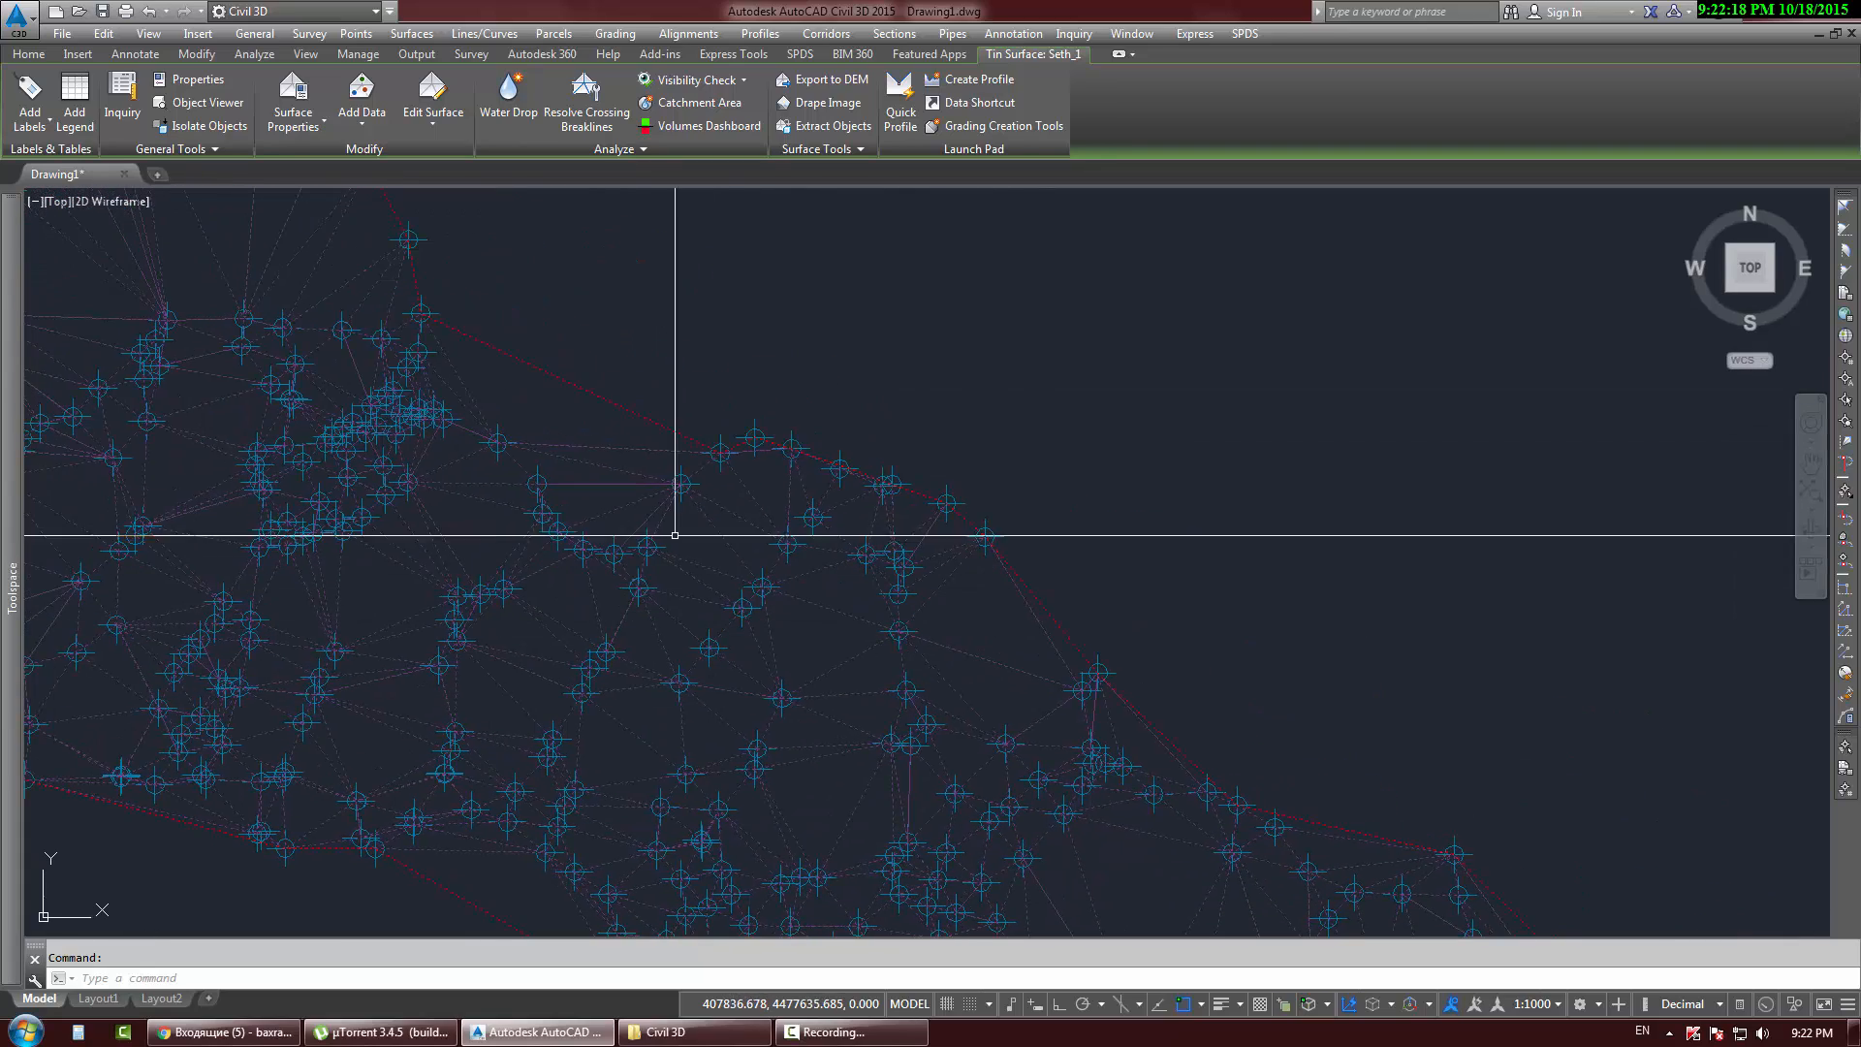
middle_click_drag(535, 329, 843, 673)
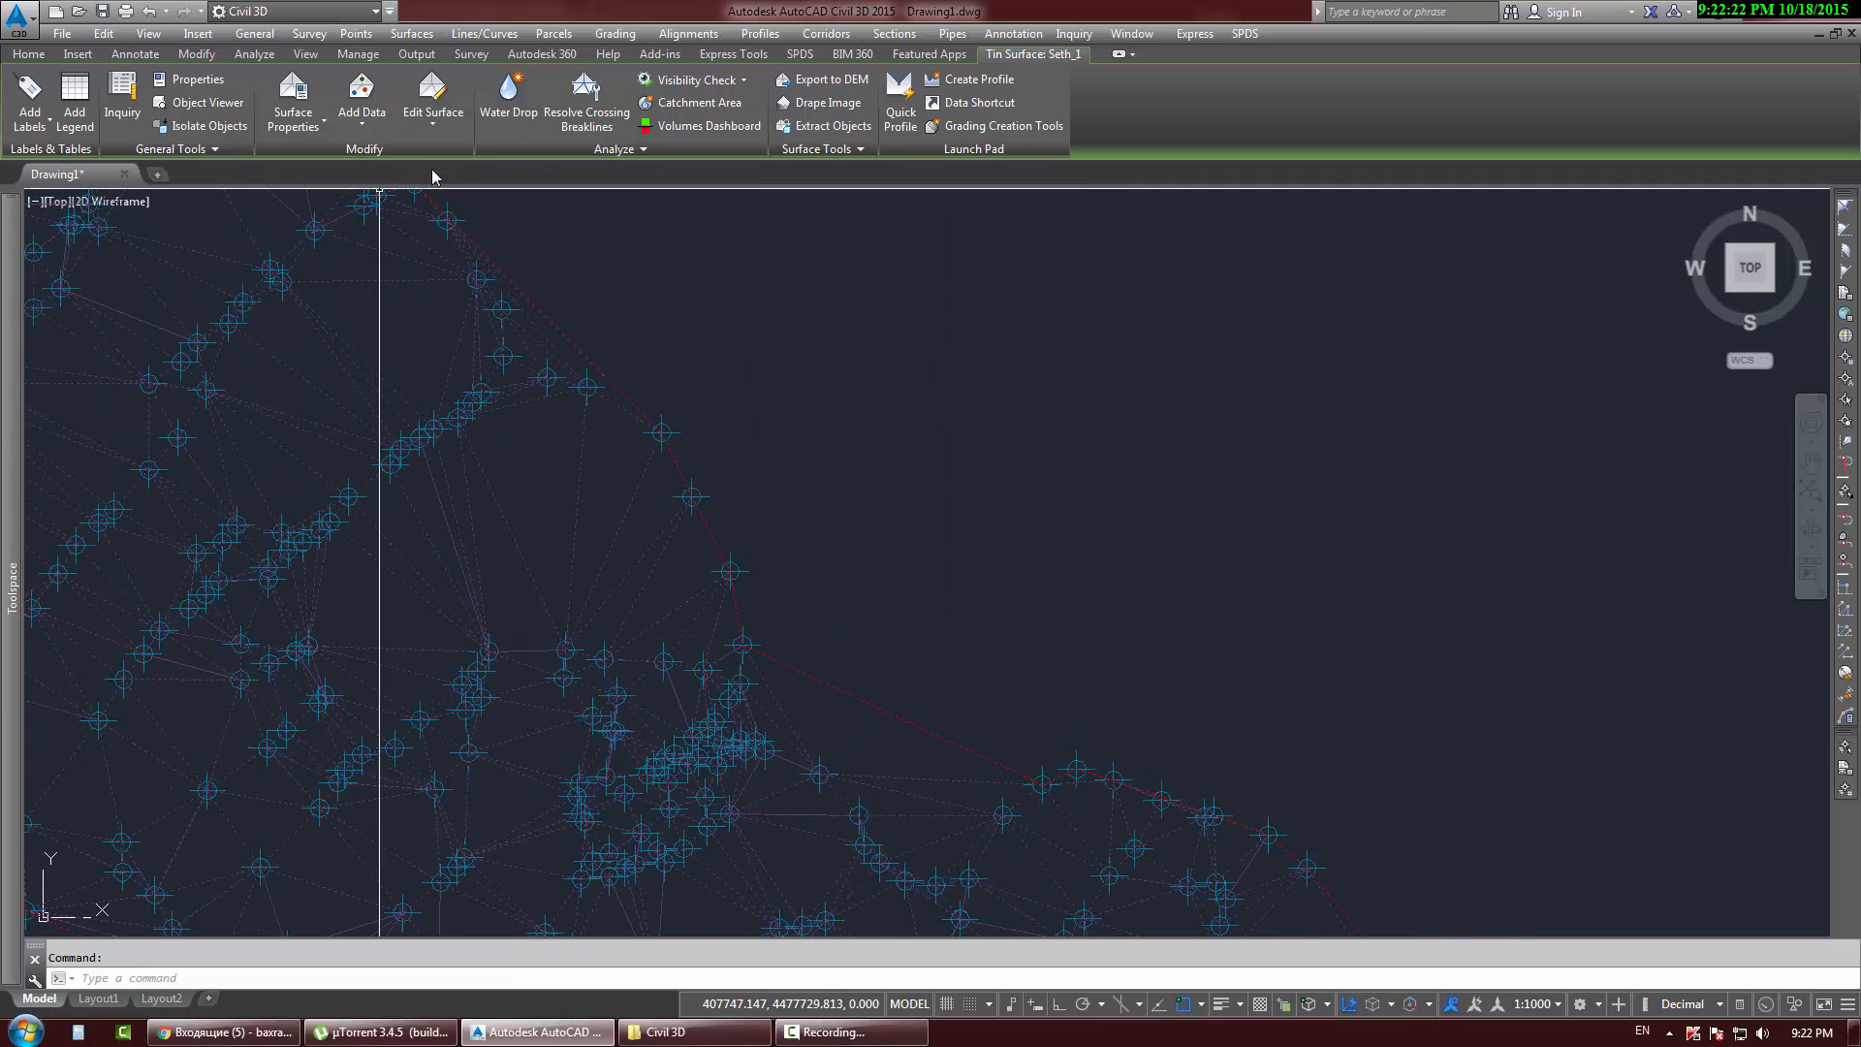
Step: Delete the long border edge spanning the concave notch on the strip's northeastern side with Delete Line
left_click(434, 111)
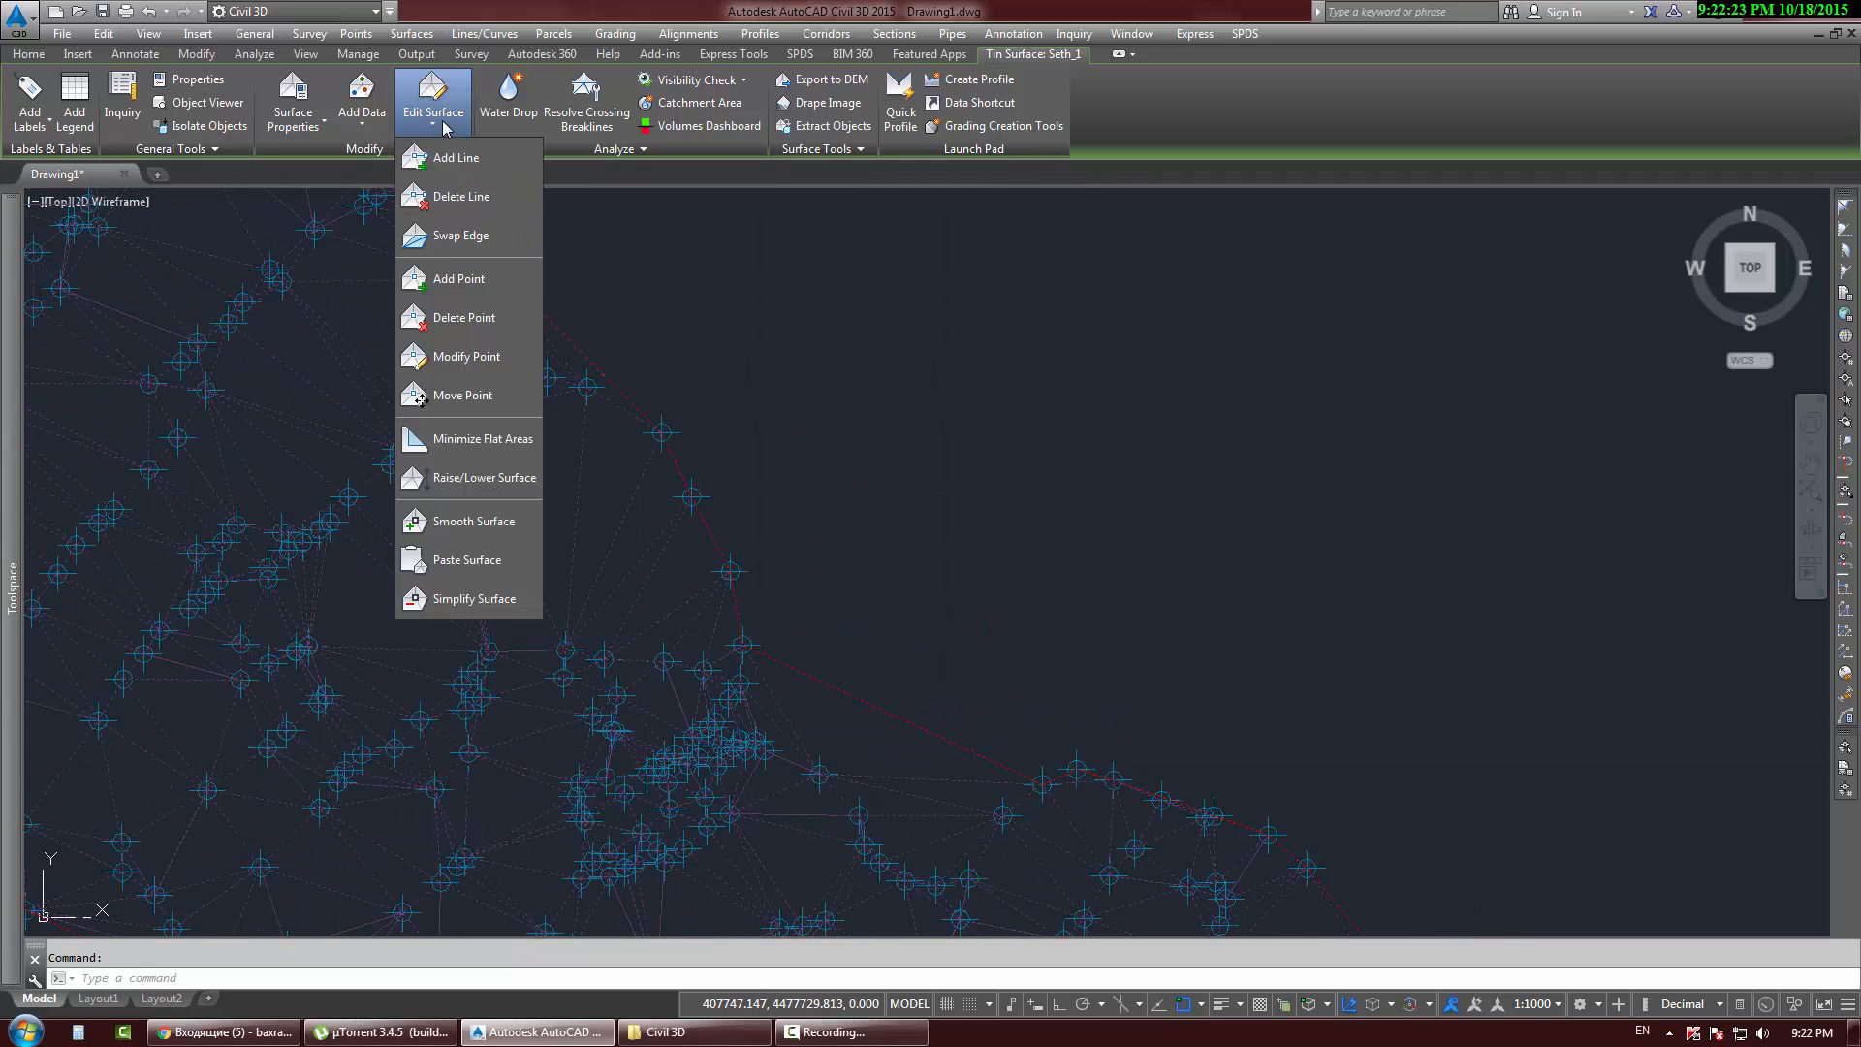
left_click(459, 197)
left_click(931, 590)
left_click(869, 711)
key("Return")
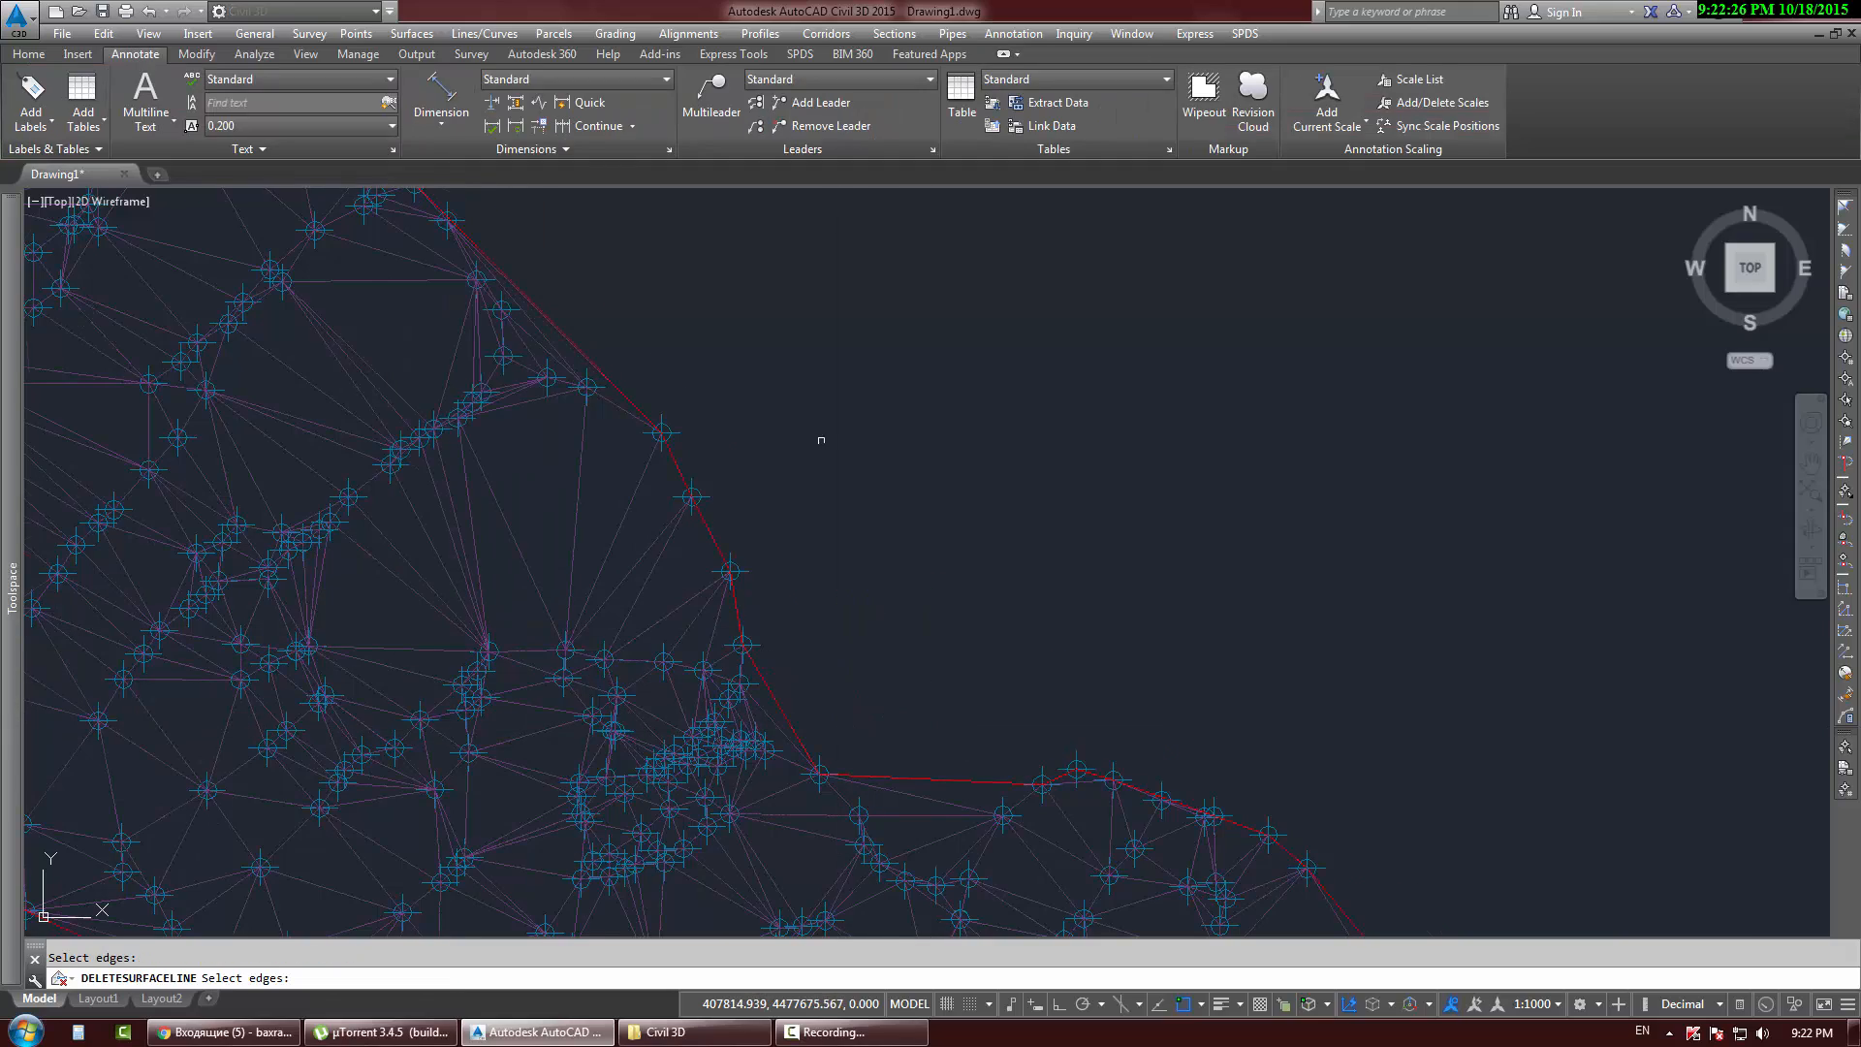
Step: Examine the southern lobe's outer border and the concave gap for further unwanted edges
scroll(818, 439, "down", 6)
middle_click_drag(1410, 921, 1132, 610)
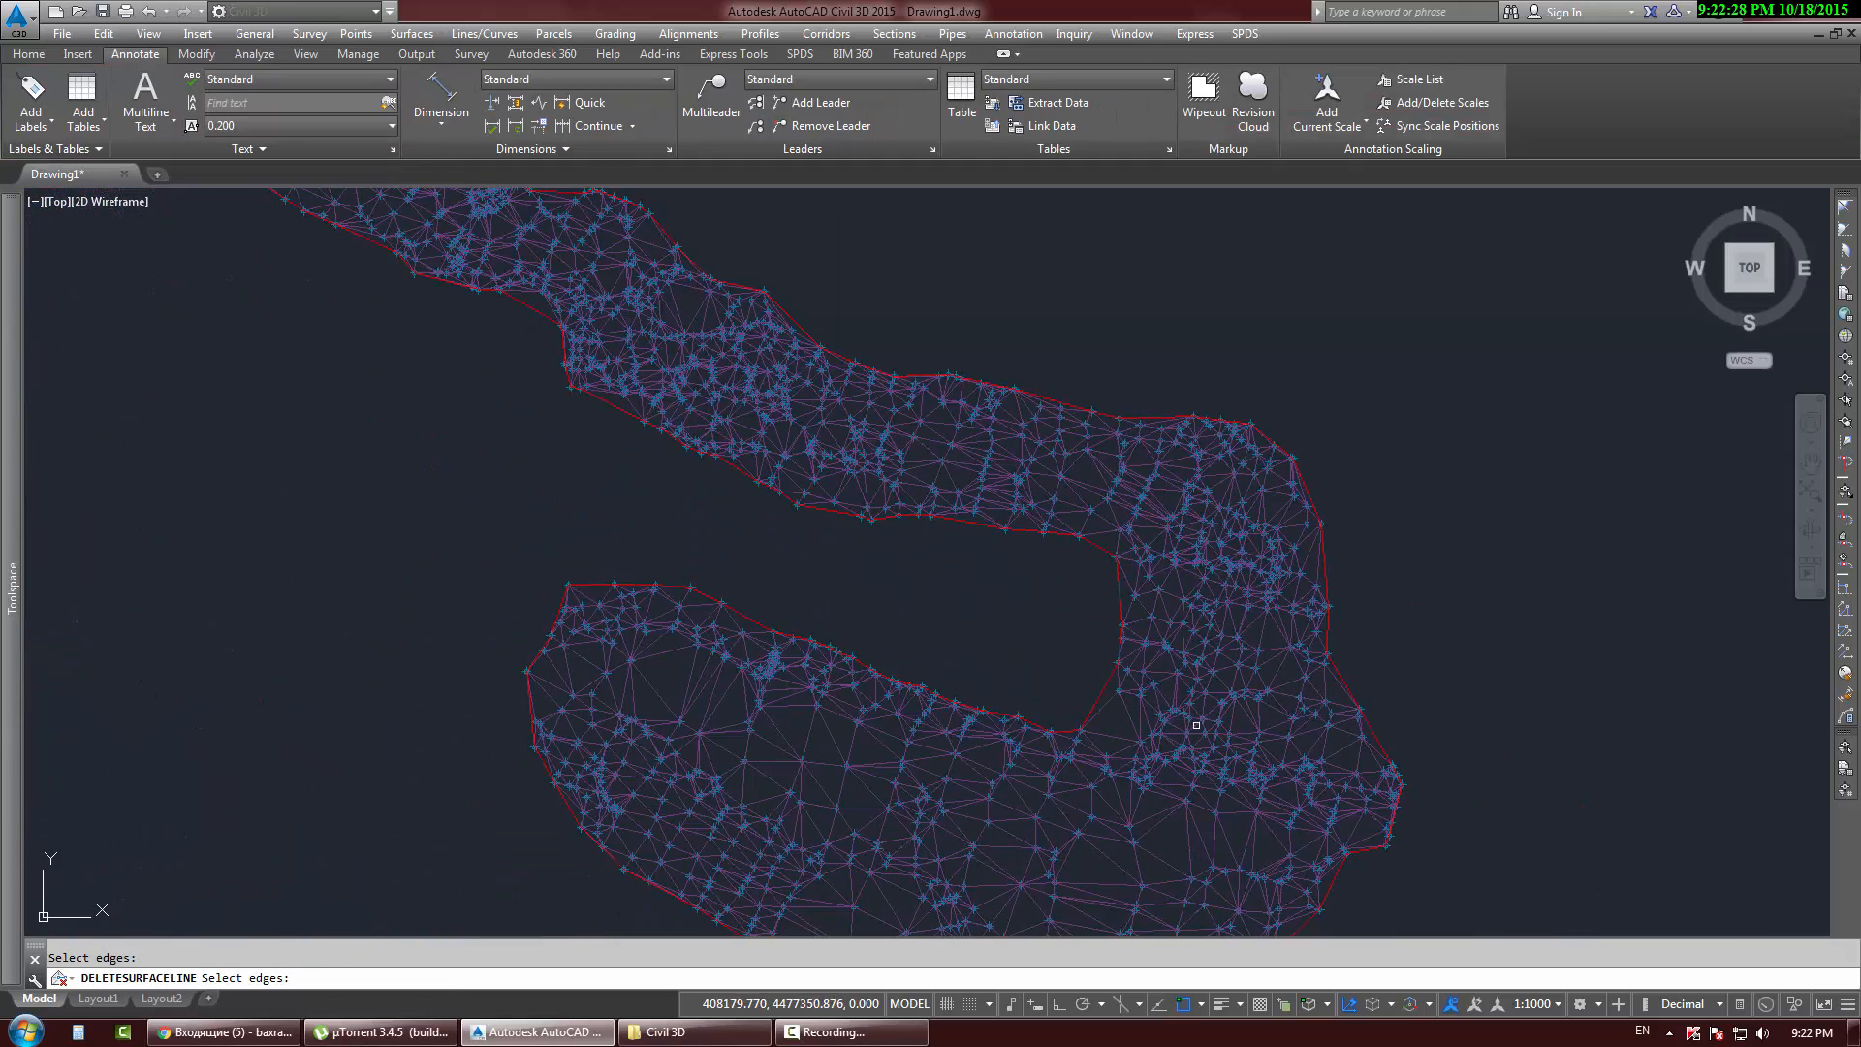
middle_click_drag(1209, 804, 1002, 594)
middle_click_drag(985, 768, 1015, 568)
middle_click_drag(635, 567, 697, 567)
left_click_drag(697, 567, 861, 638)
middle_click_drag(668, 341, 782, 562)
scroll(771, 553, "up", 2)
scroll(685, 656, "up", 4)
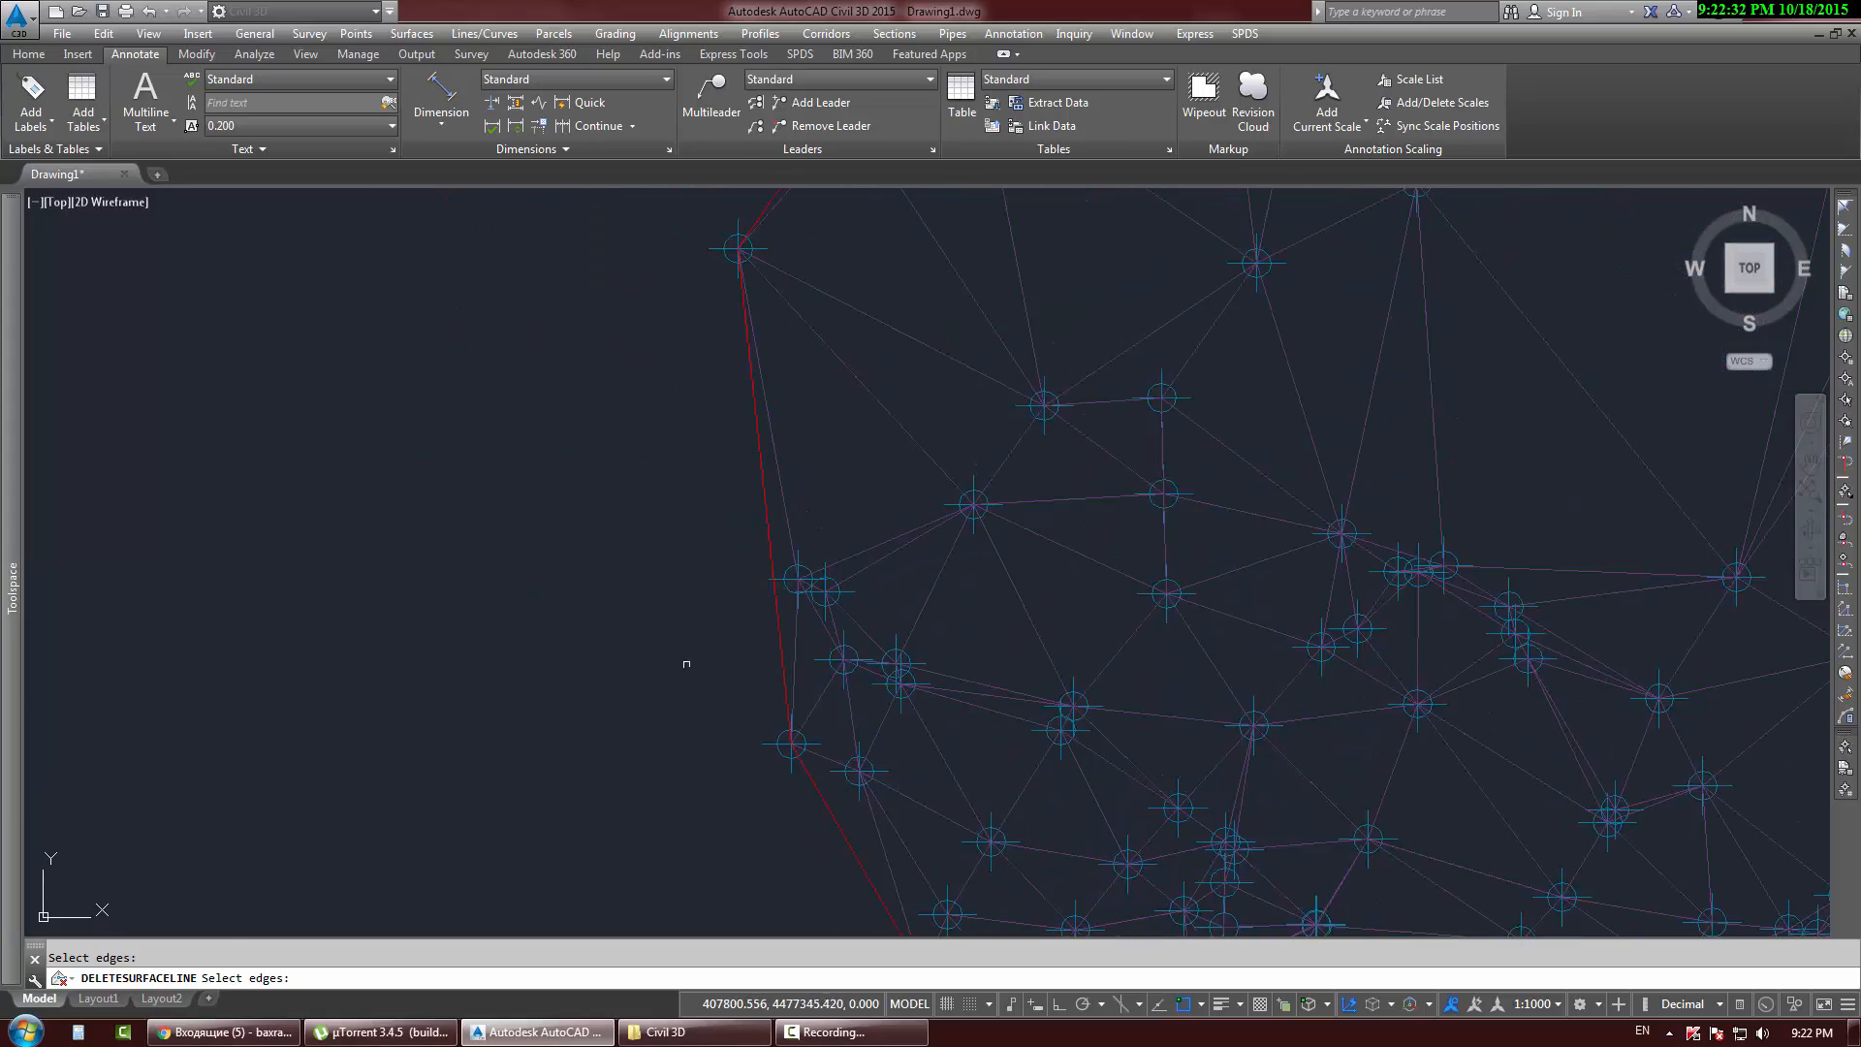
scroll(686, 656, "down", 7)
scroll(1081, 664, "up", 6)
scroll(1089, 668, "down", 5)
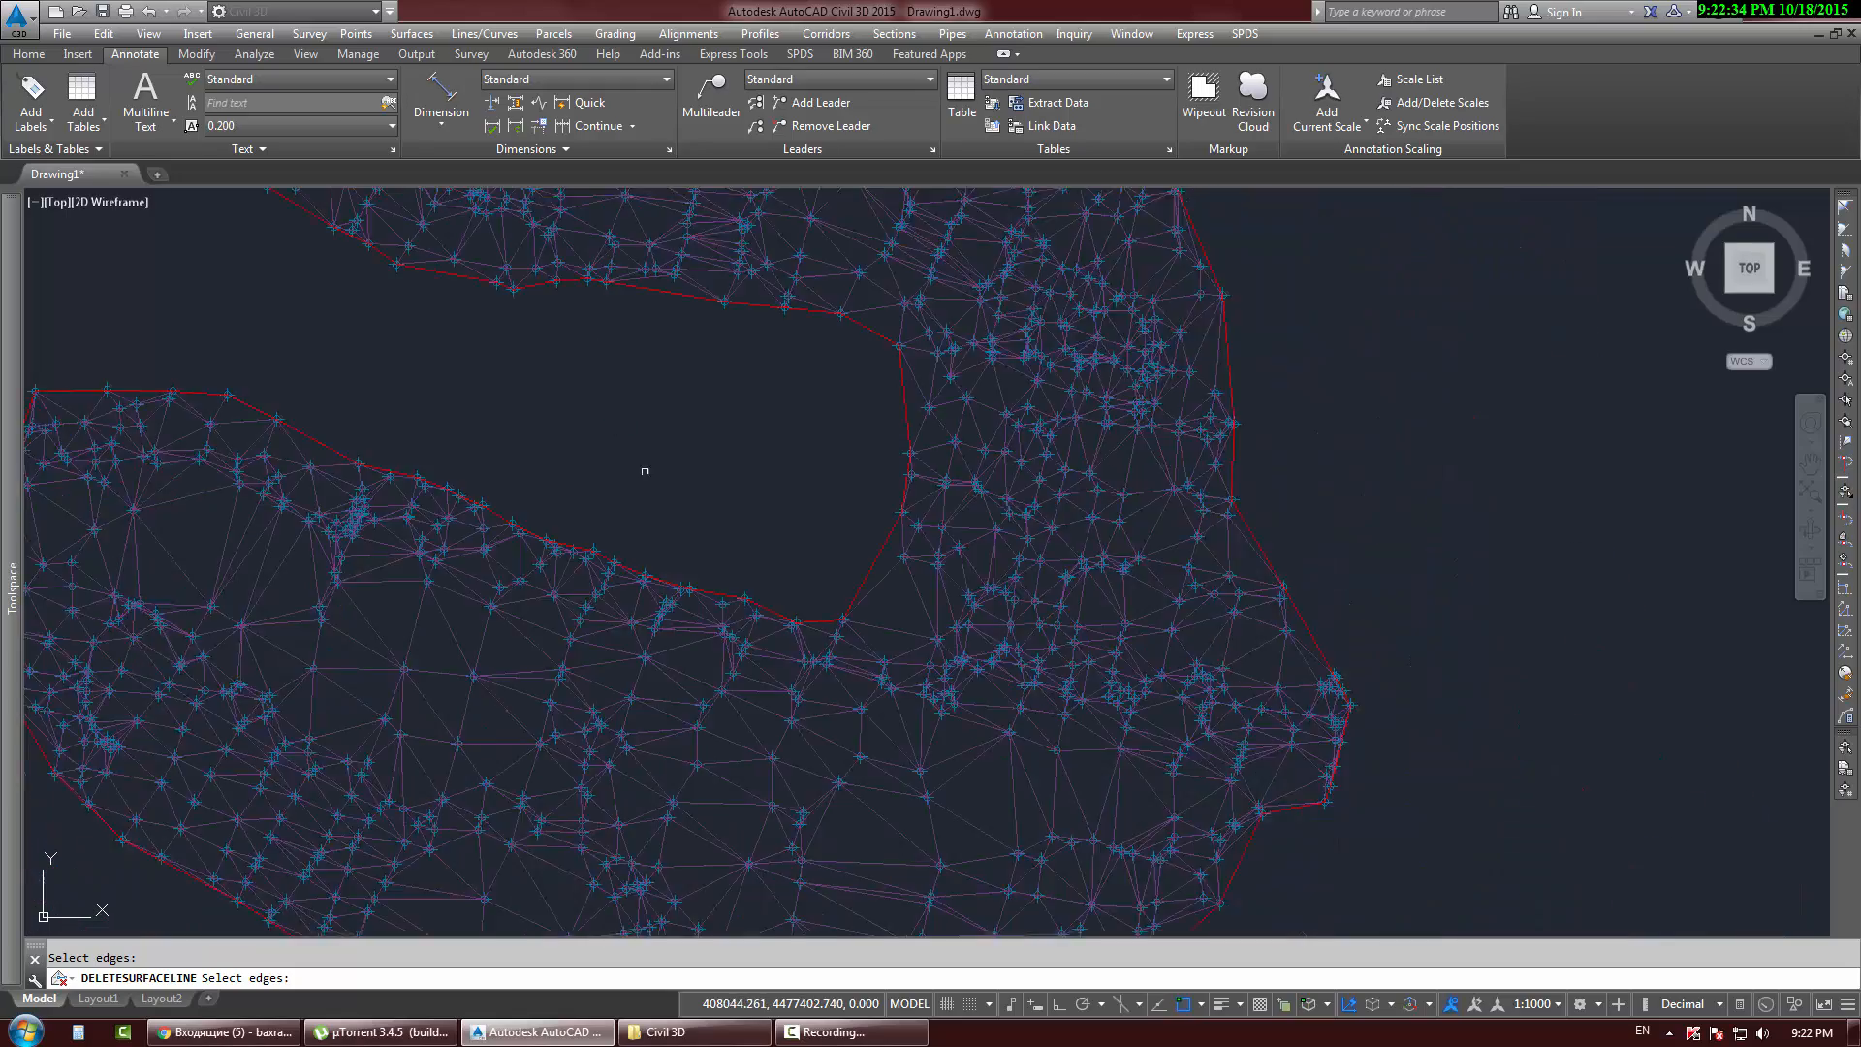
Step: Delete the long border edges at the southeastern corner of the concave gap
scroll(906, 566, "up", 7)
left_click(947, 543)
left_click(829, 546)
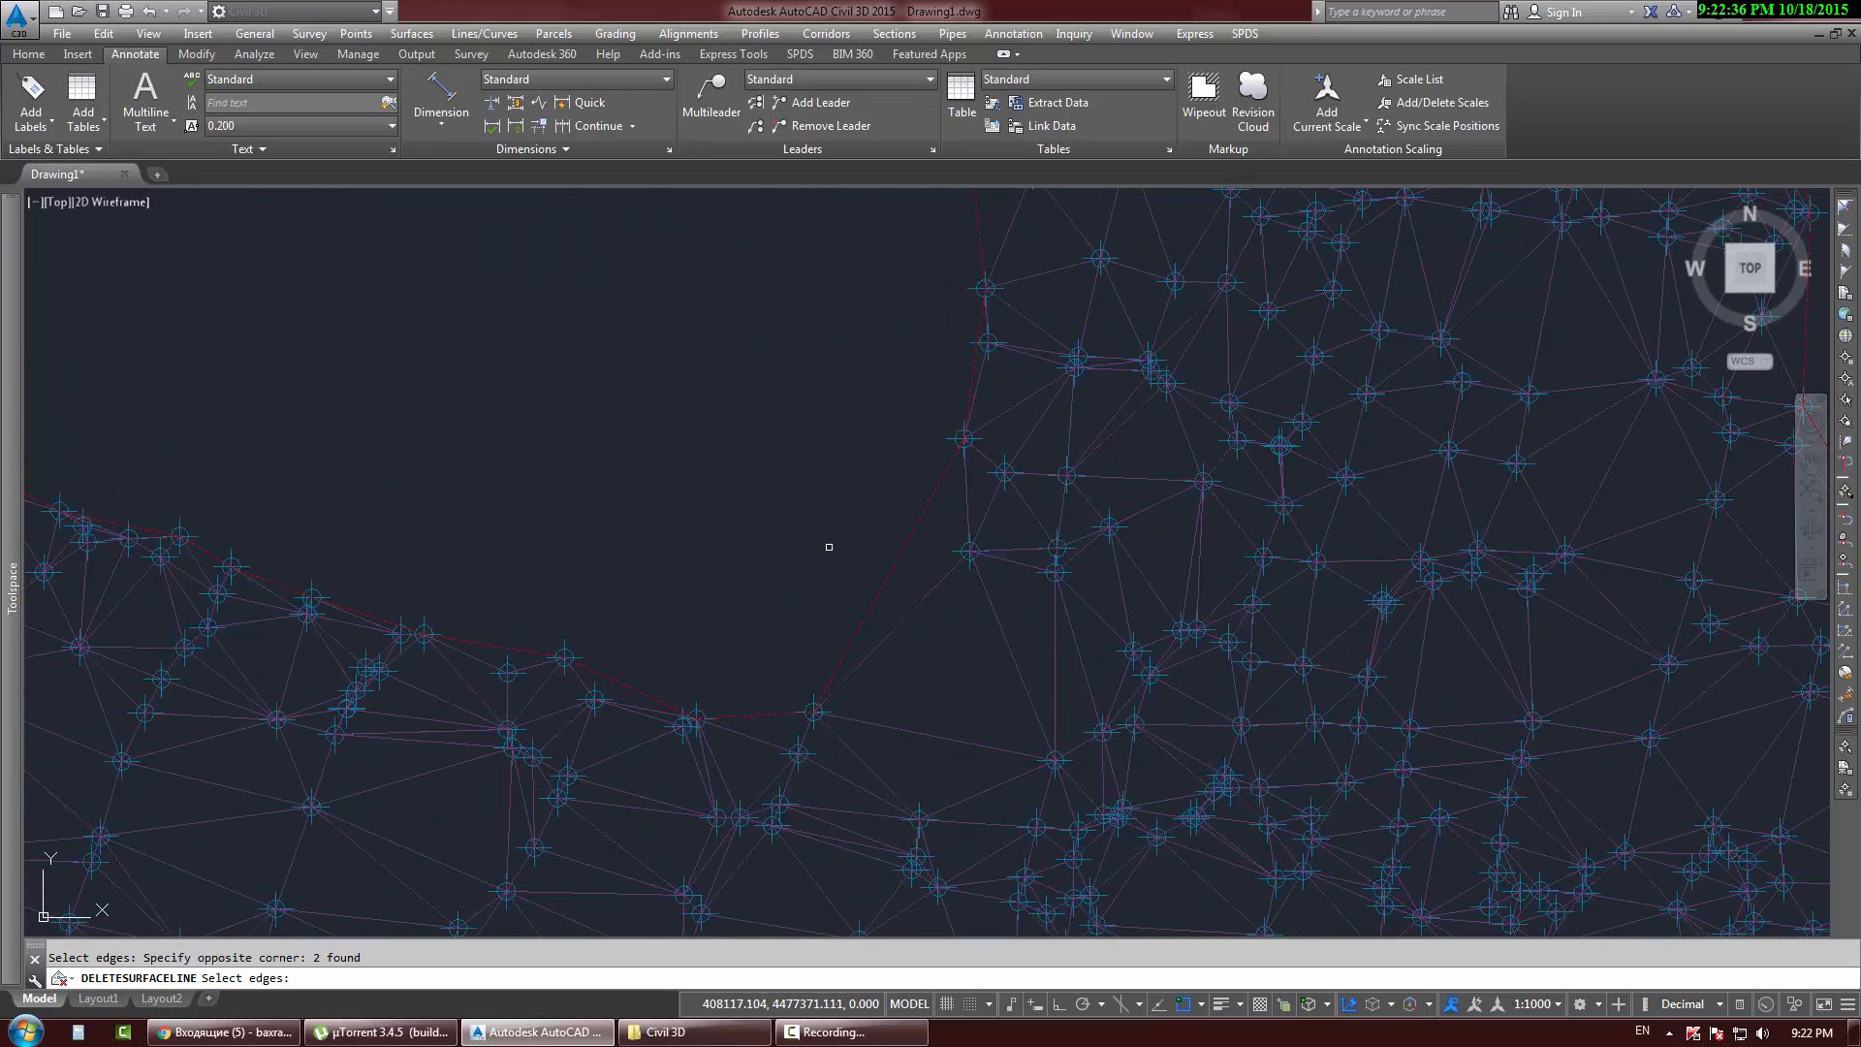
key("Return")
Step: Delete the long border edge cutting across the bend on the strip's southwestern side
scroll(828, 545, "down", 4)
middle_click_drag(677, 386, 947, 690)
middle_click_drag(544, 468, 874, 688)
left_click_drag(503, 482, 818, 708)
scroll(931, 722, "up", 6)
left_click(1047, 810)
left_click(979, 862)
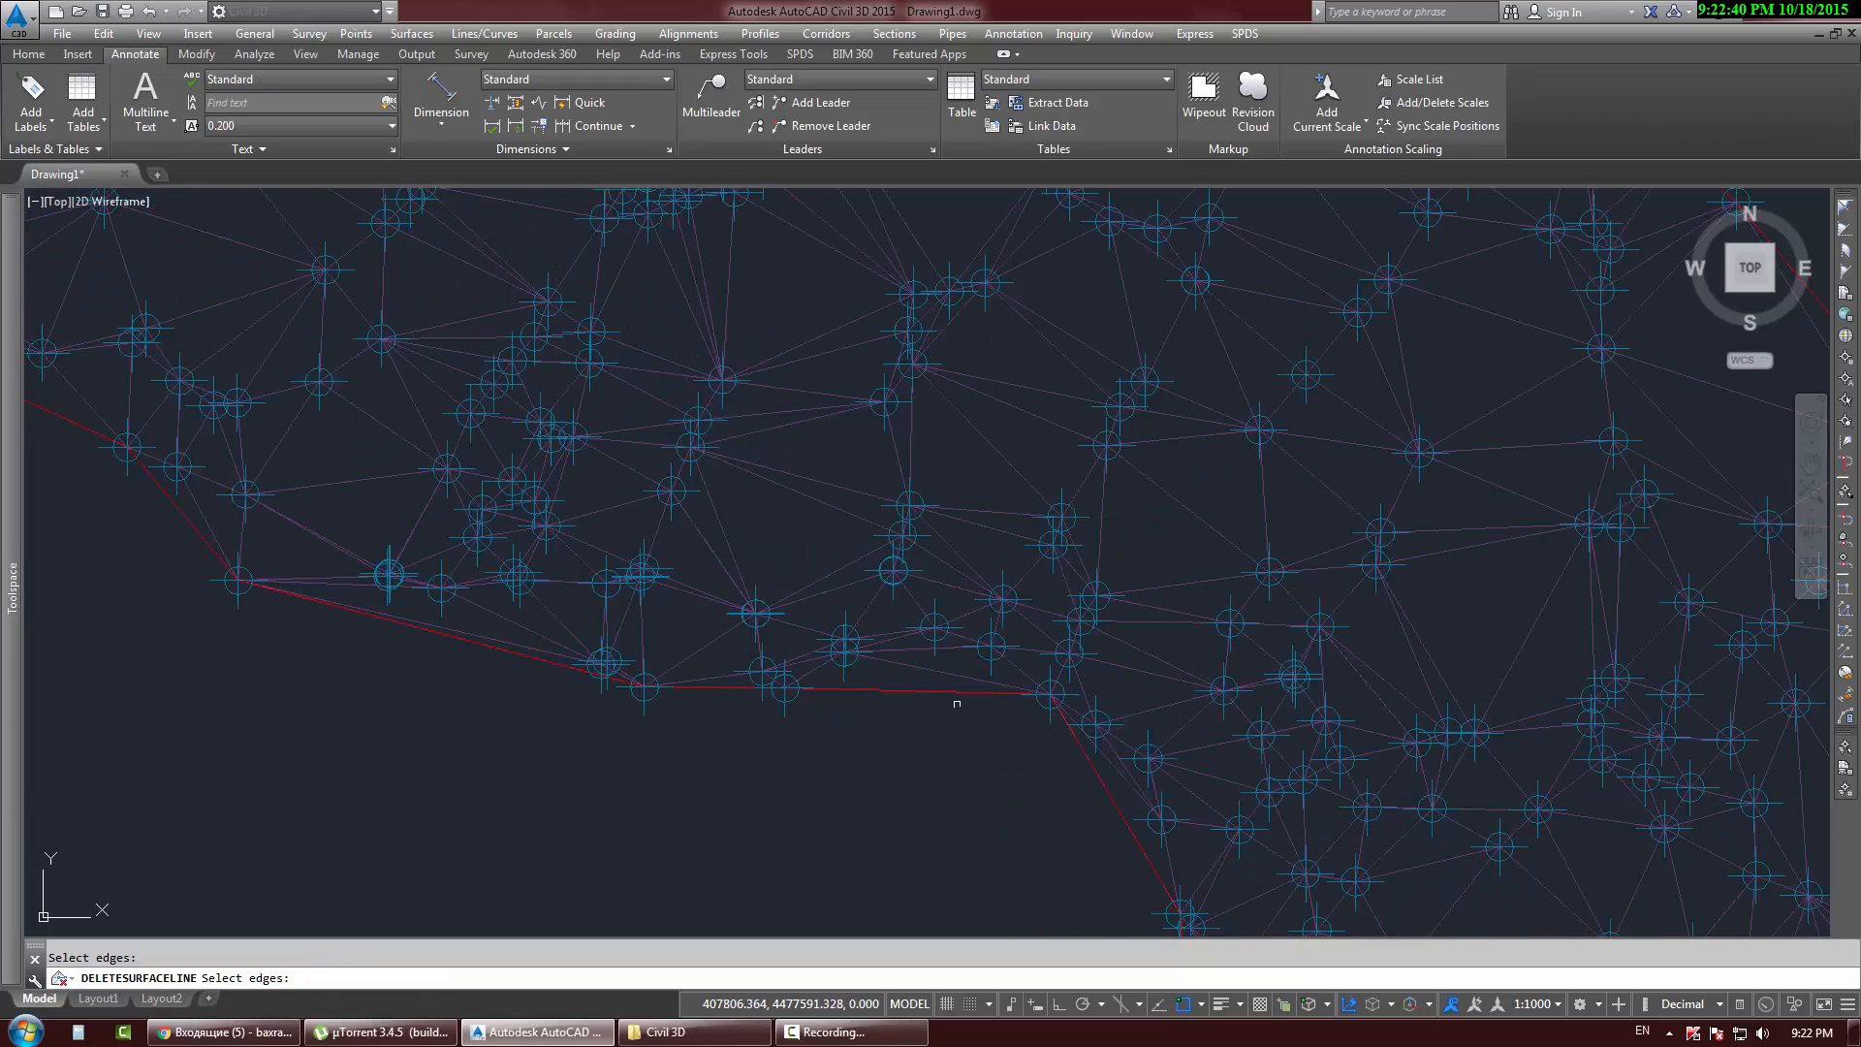
Step: Check the rest of the border up to the strip's northwestern end and finish the edge deletion
scroll(979, 863, "down", 3)
scroll(793, 630, "down", 5)
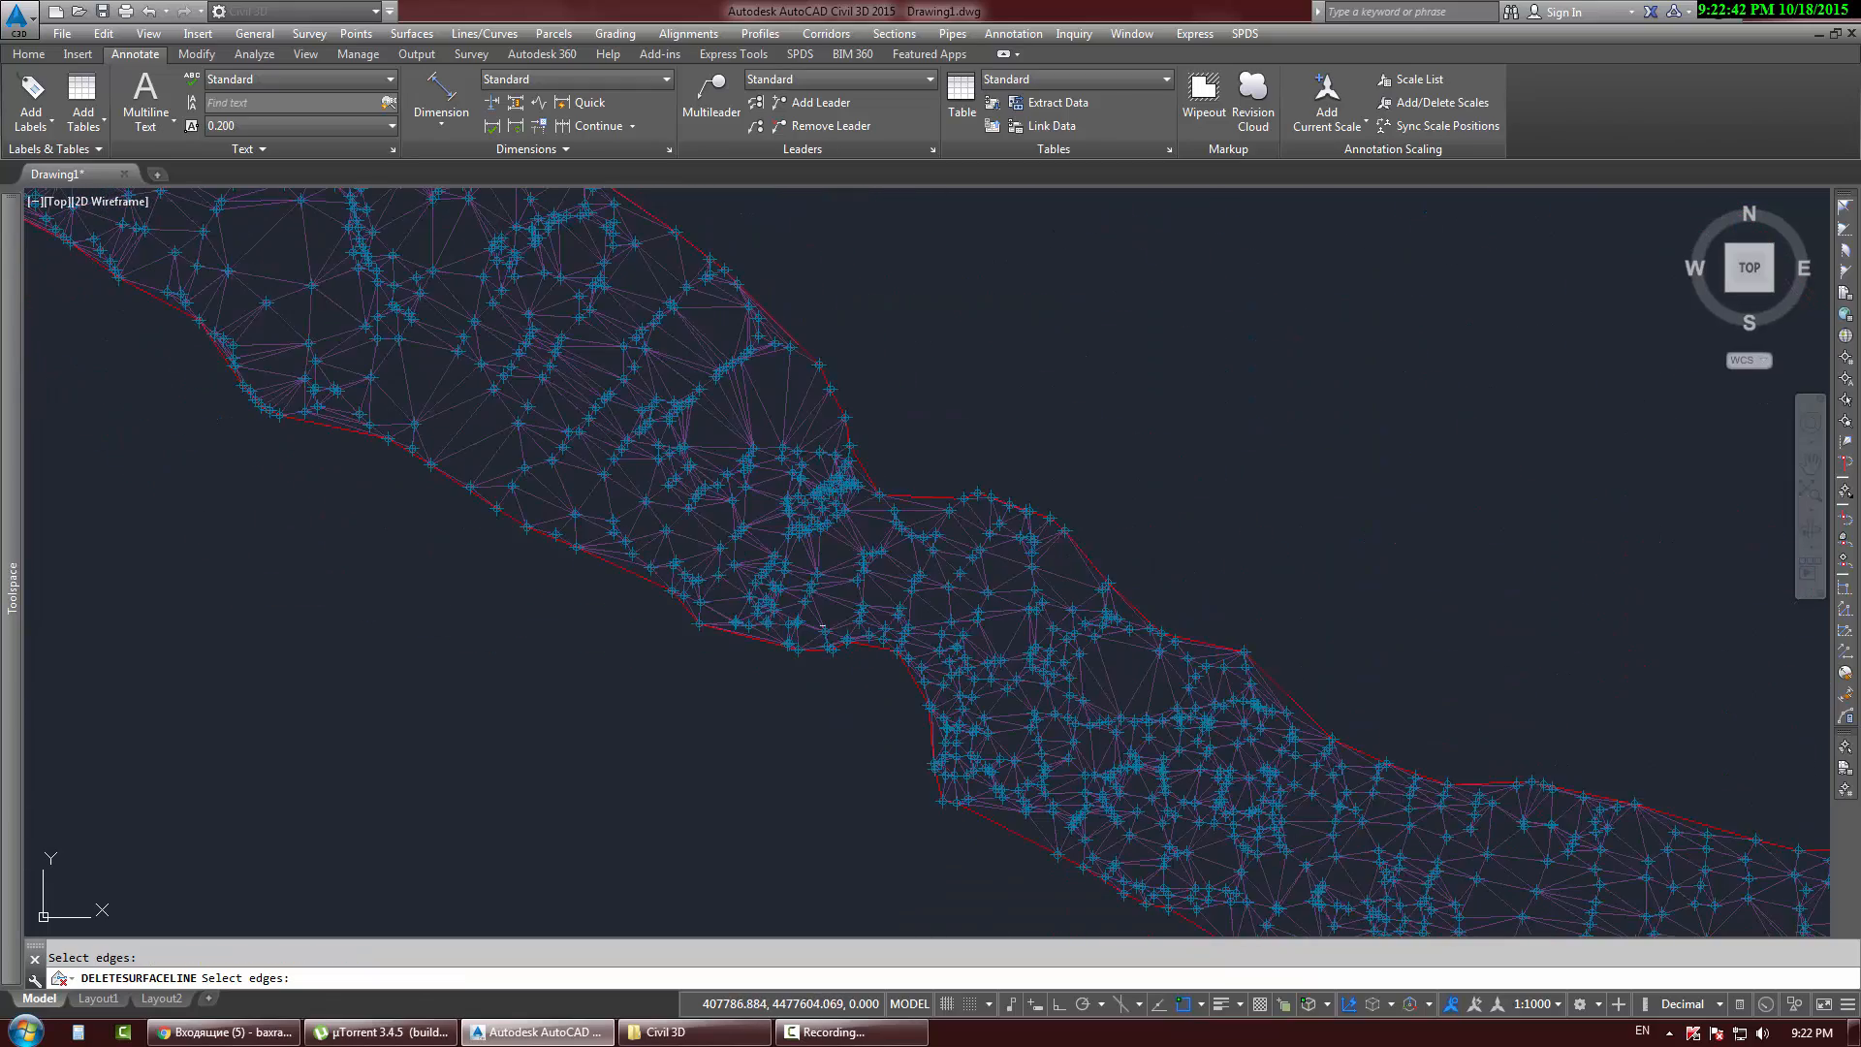
middle_click_drag(693, 493, 827, 665)
middle_click_drag(602, 478, 939, 676)
middle_click_drag(528, 409, 902, 736)
mouse_move(602, 466)
middle_mouse_down()
mouse_move(698, 569)
mouse_move(727, 565)
middle_mouse_up()
mouse_move(465, 436)
middle_mouse_down()
mouse_move(765, 556)
mouse_move(566, 528)
mouse_move(540, 578)
middle_mouse_up()
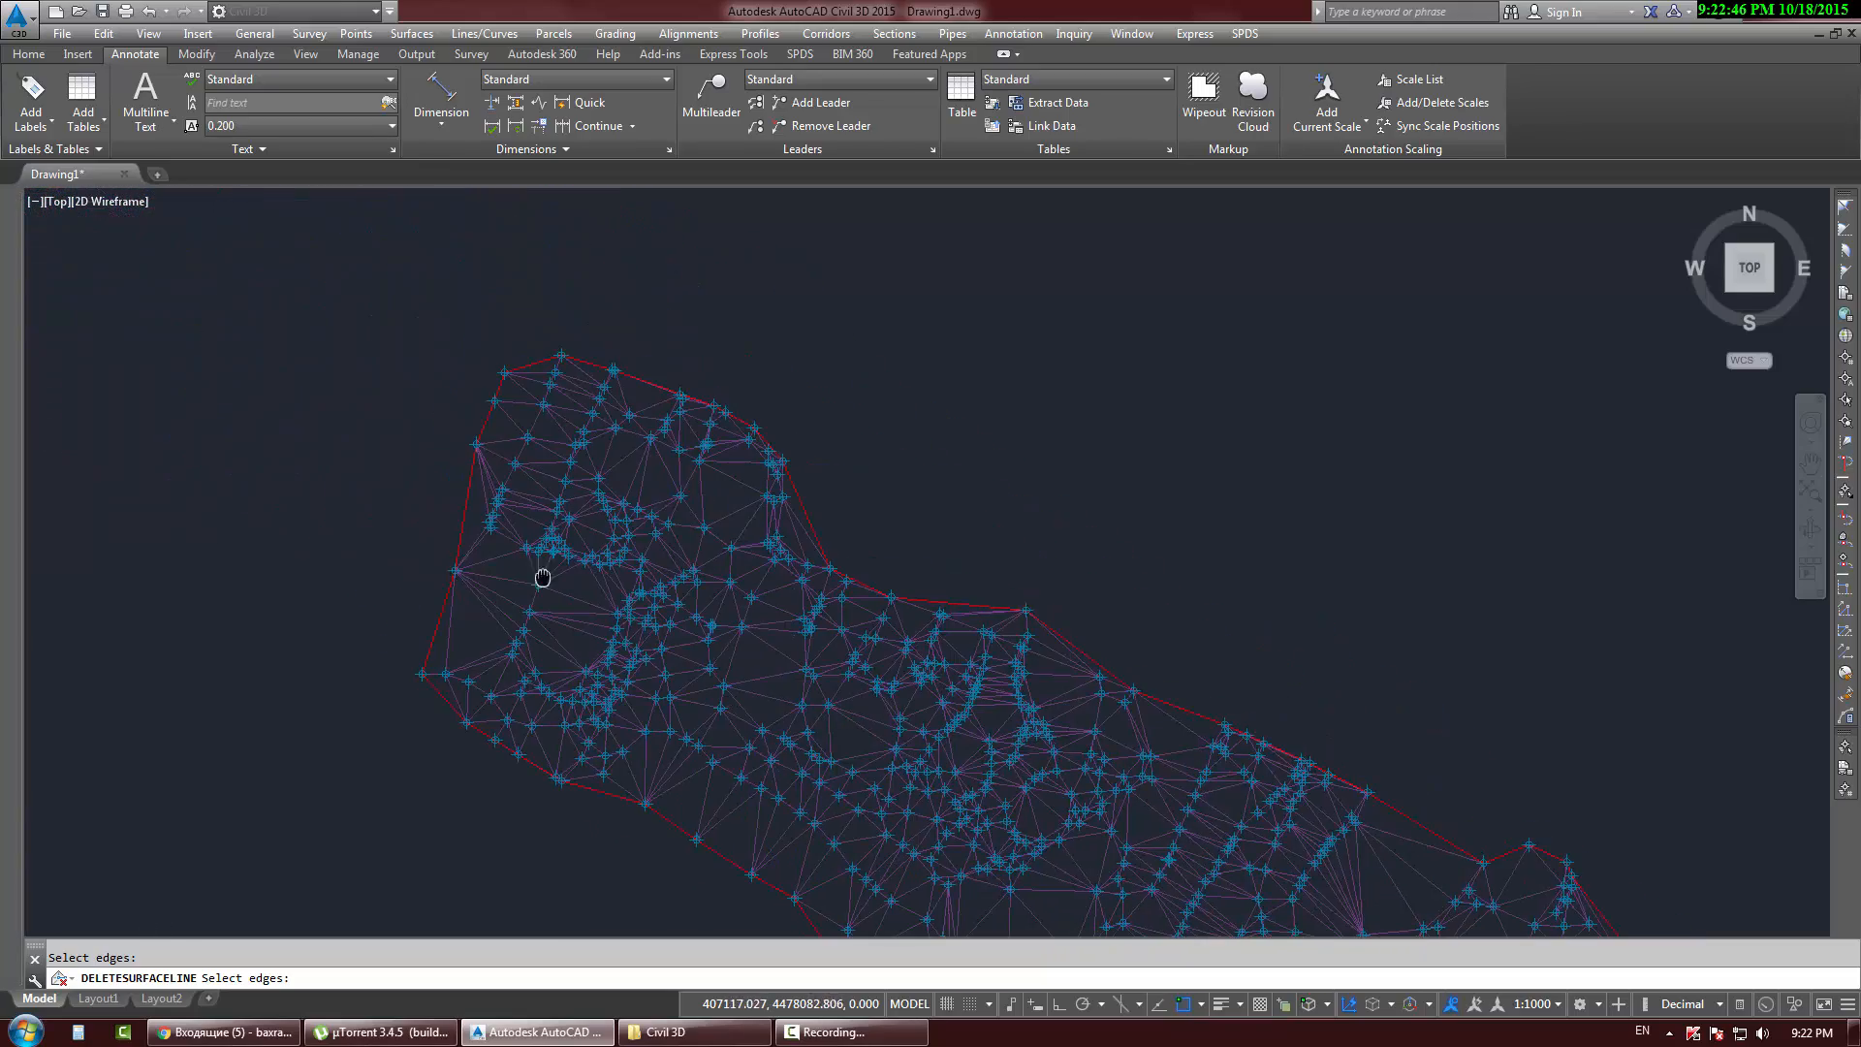
key("Return")
key("Escape")
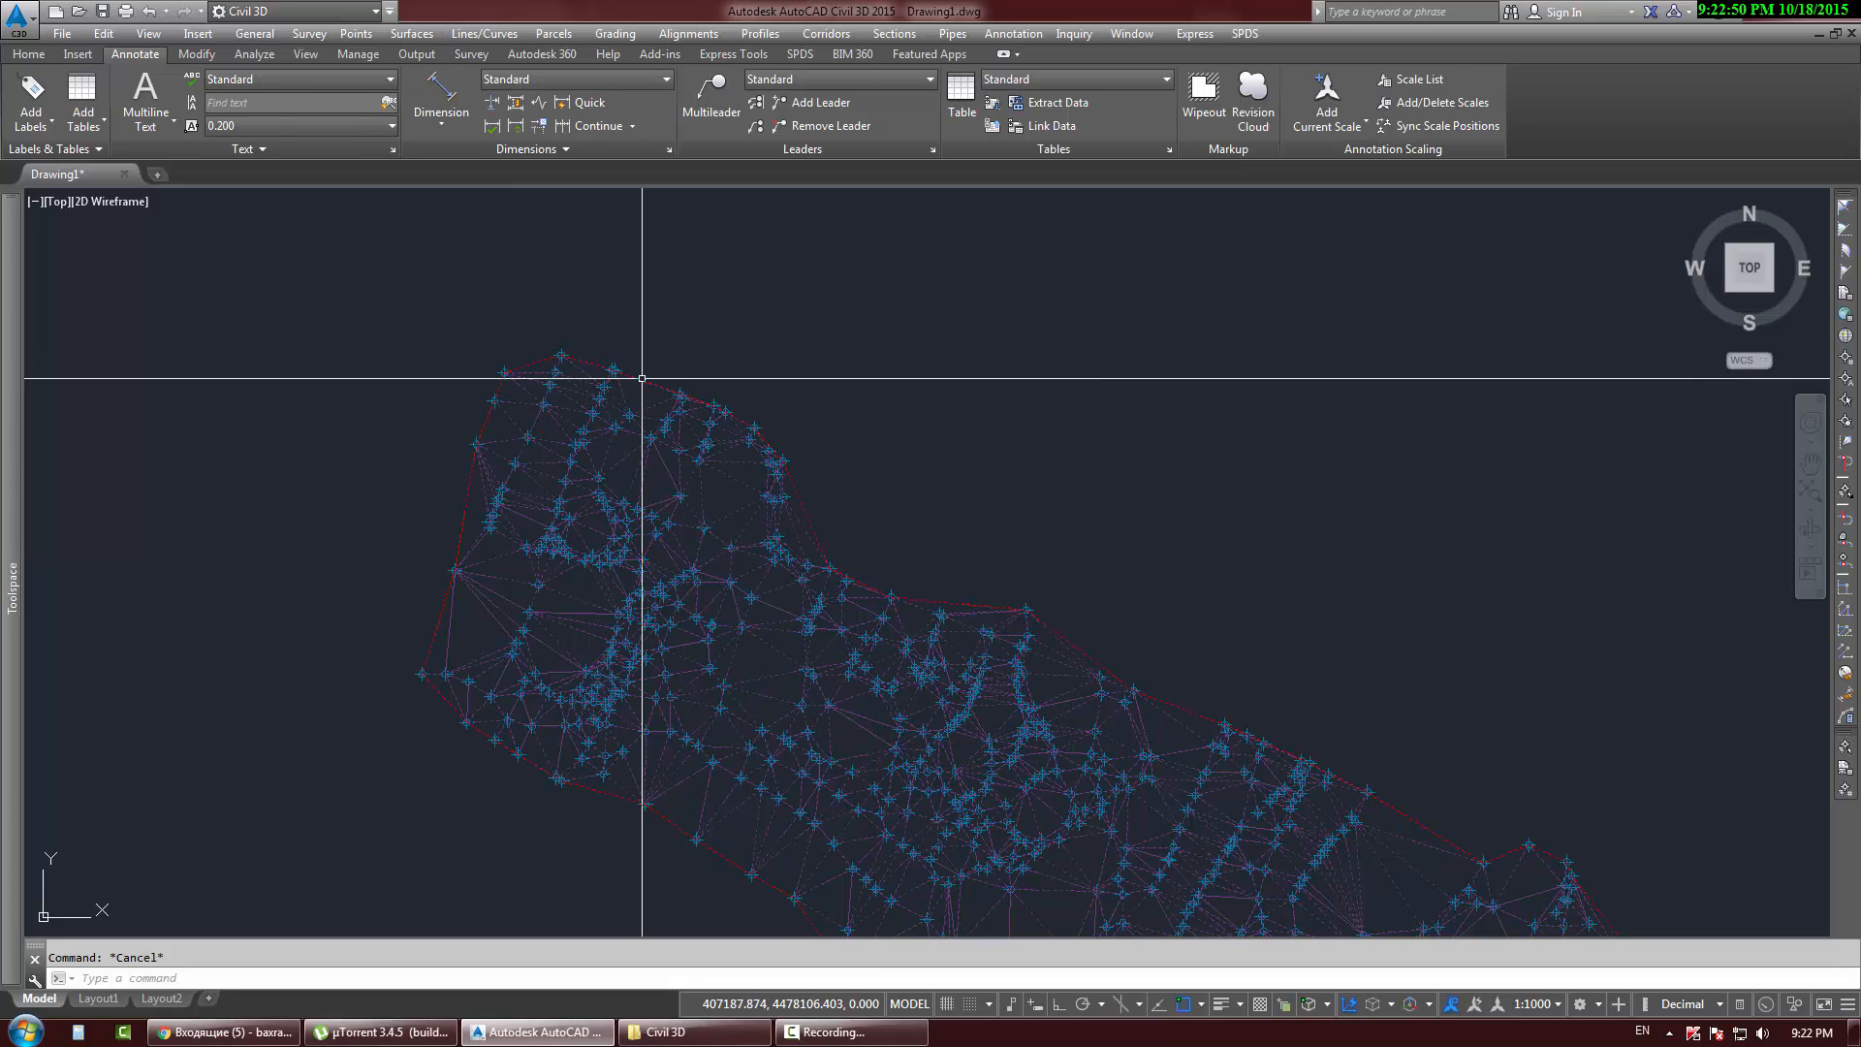
Step: Use Swap Edge on Seth_1 to flip a triangle edge in the sparse area inside the northwestern end
left_click(644, 380)
middle_click_drag(449, 282, 511, 354)
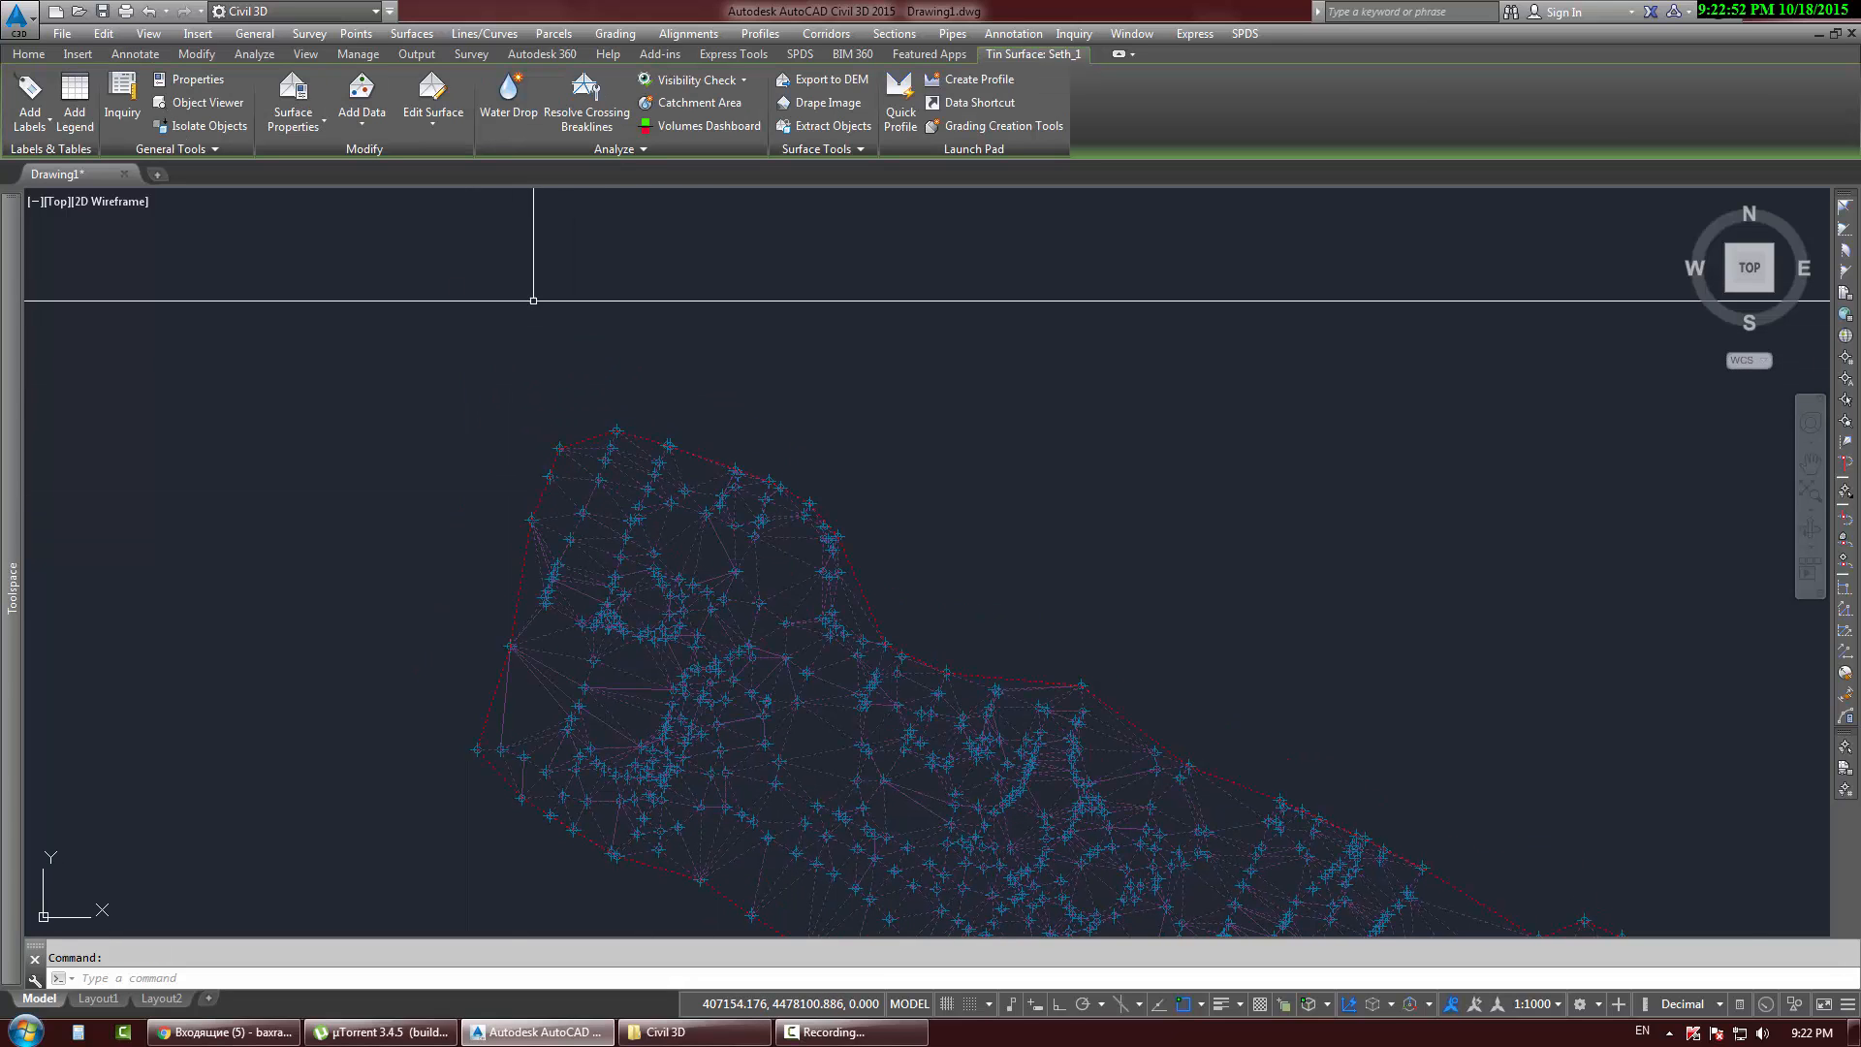
left_click(450, 123)
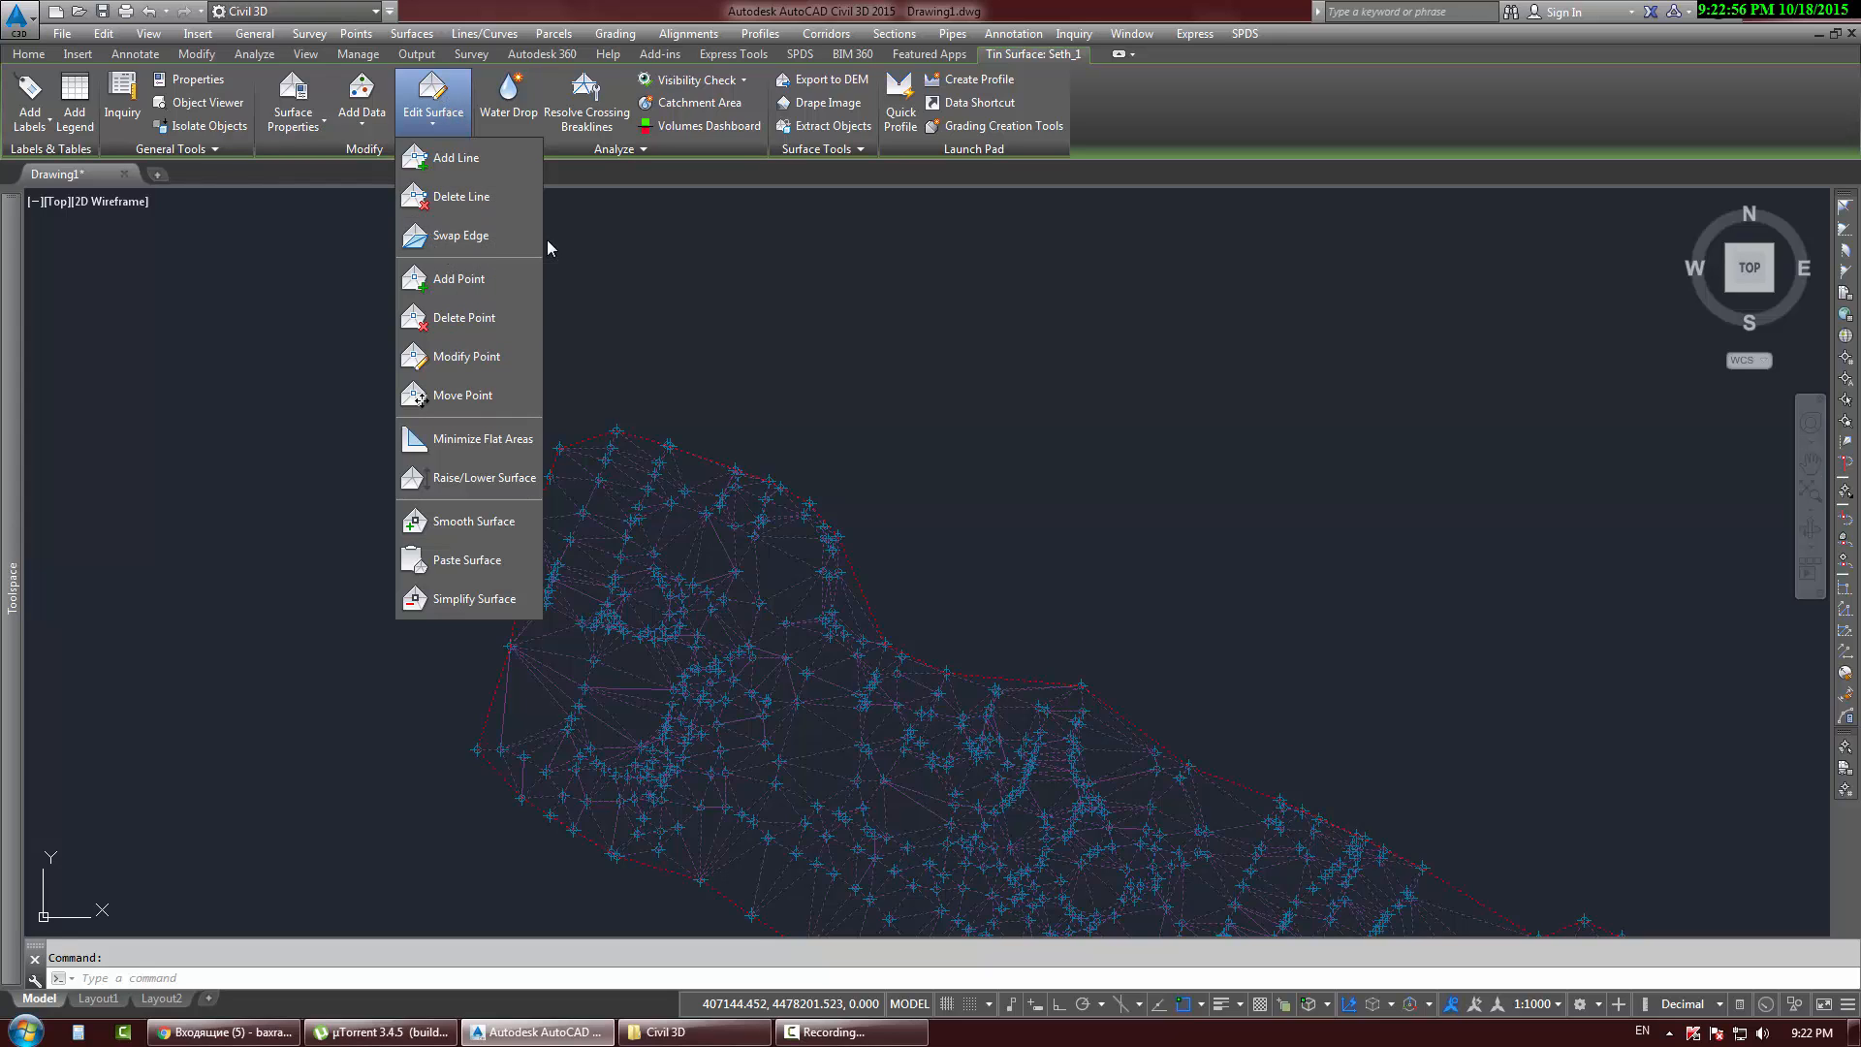
left_click(484, 240)
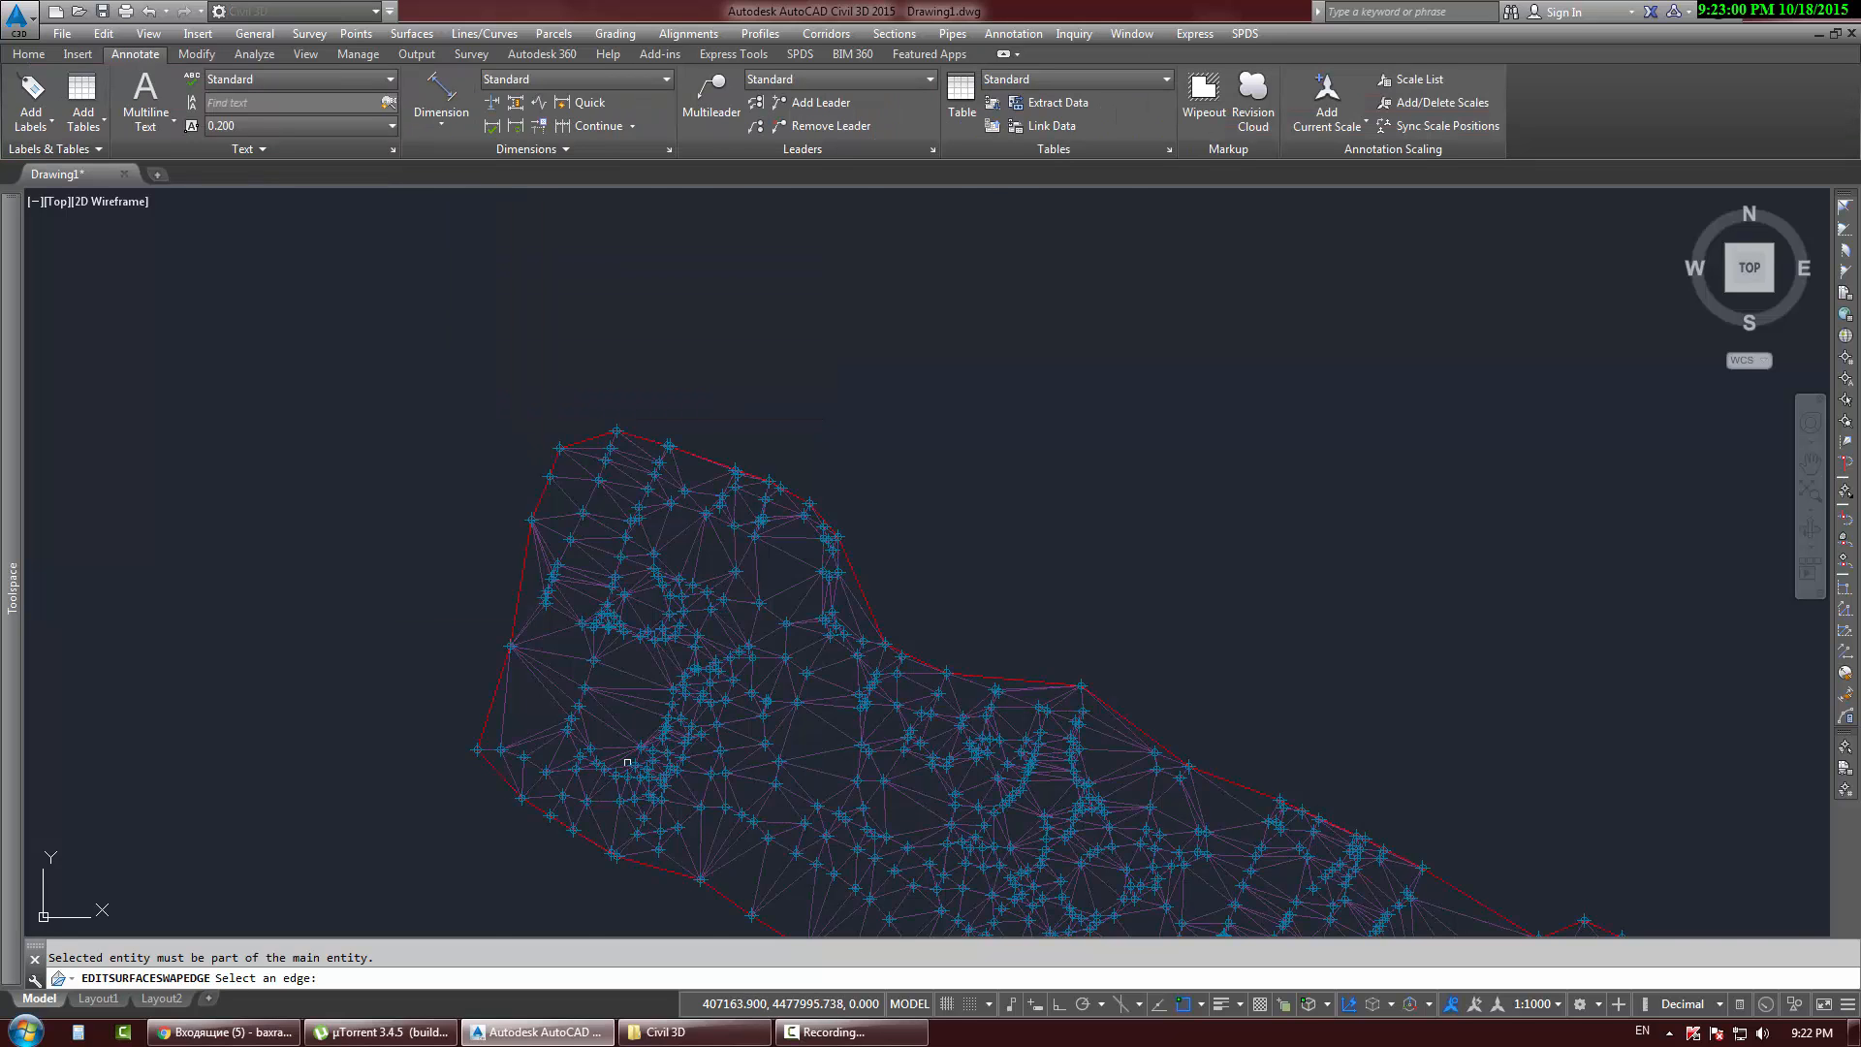
scroll(627, 763, "up", 5)
scroll(705, 457, "up", 2)
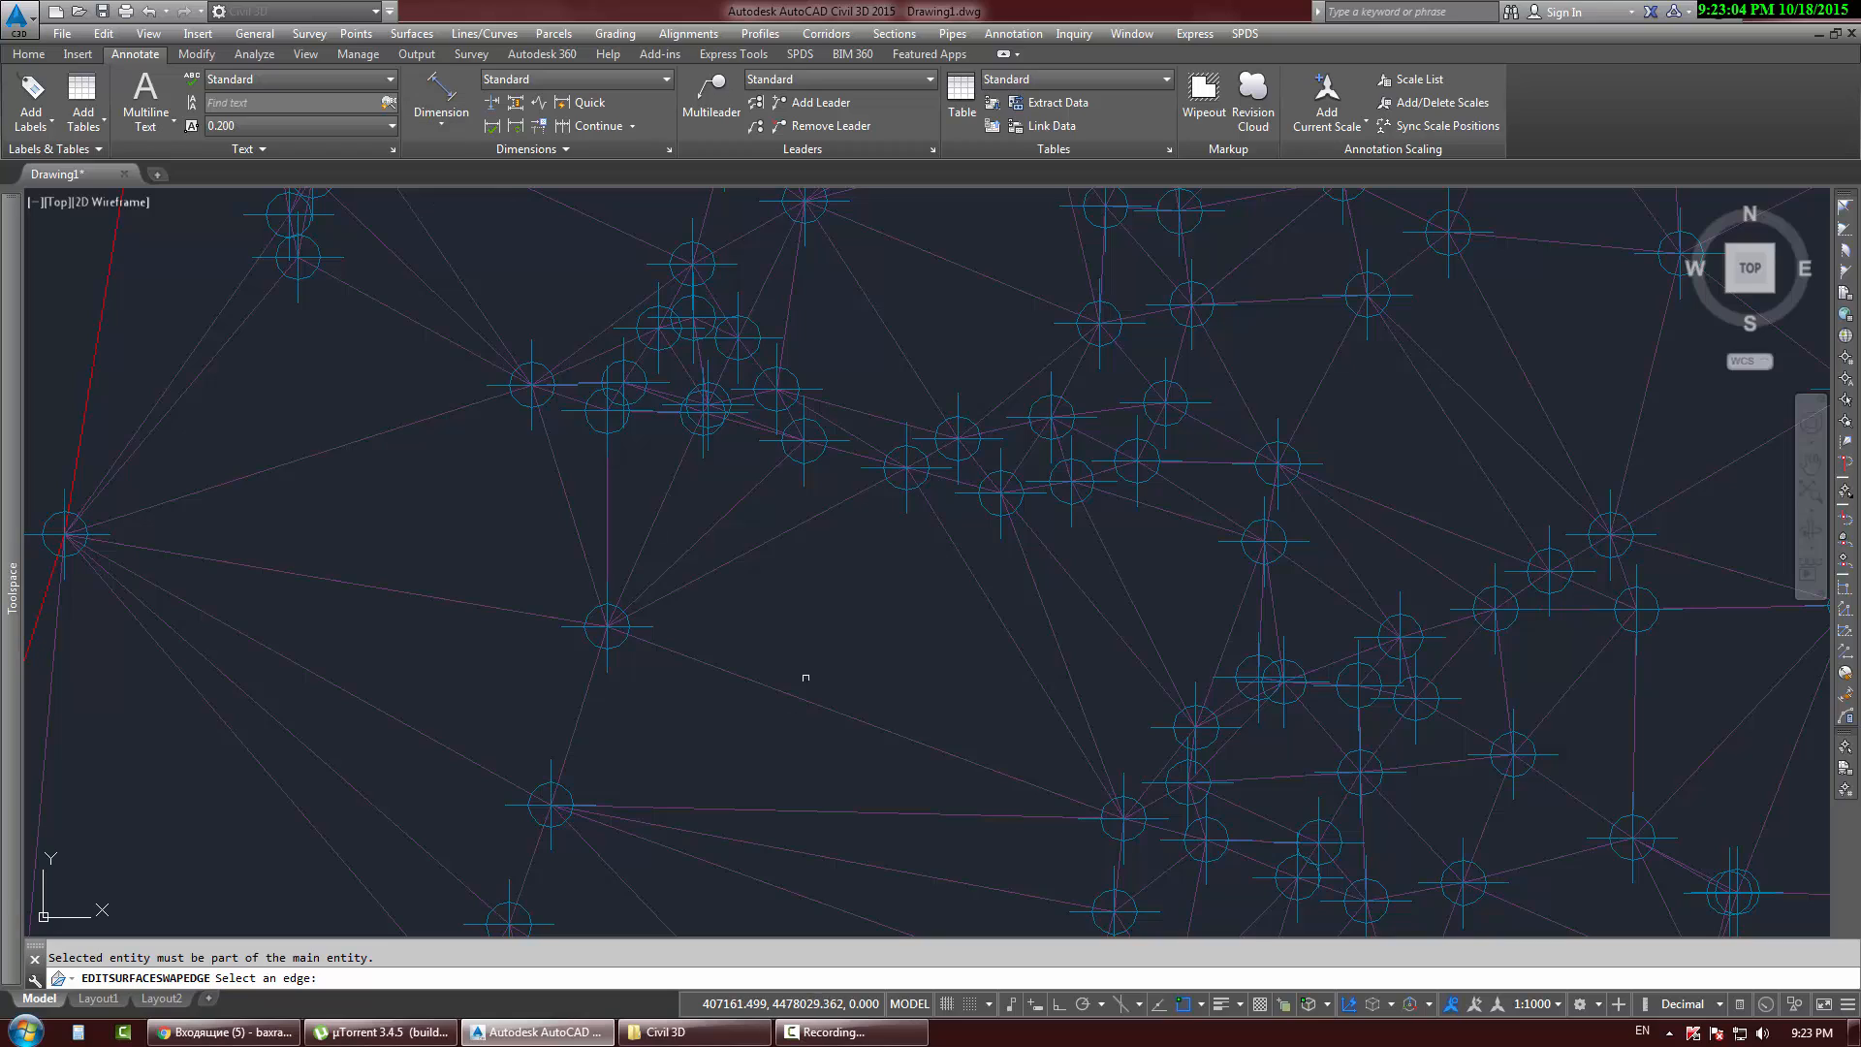
left_click(812, 517)
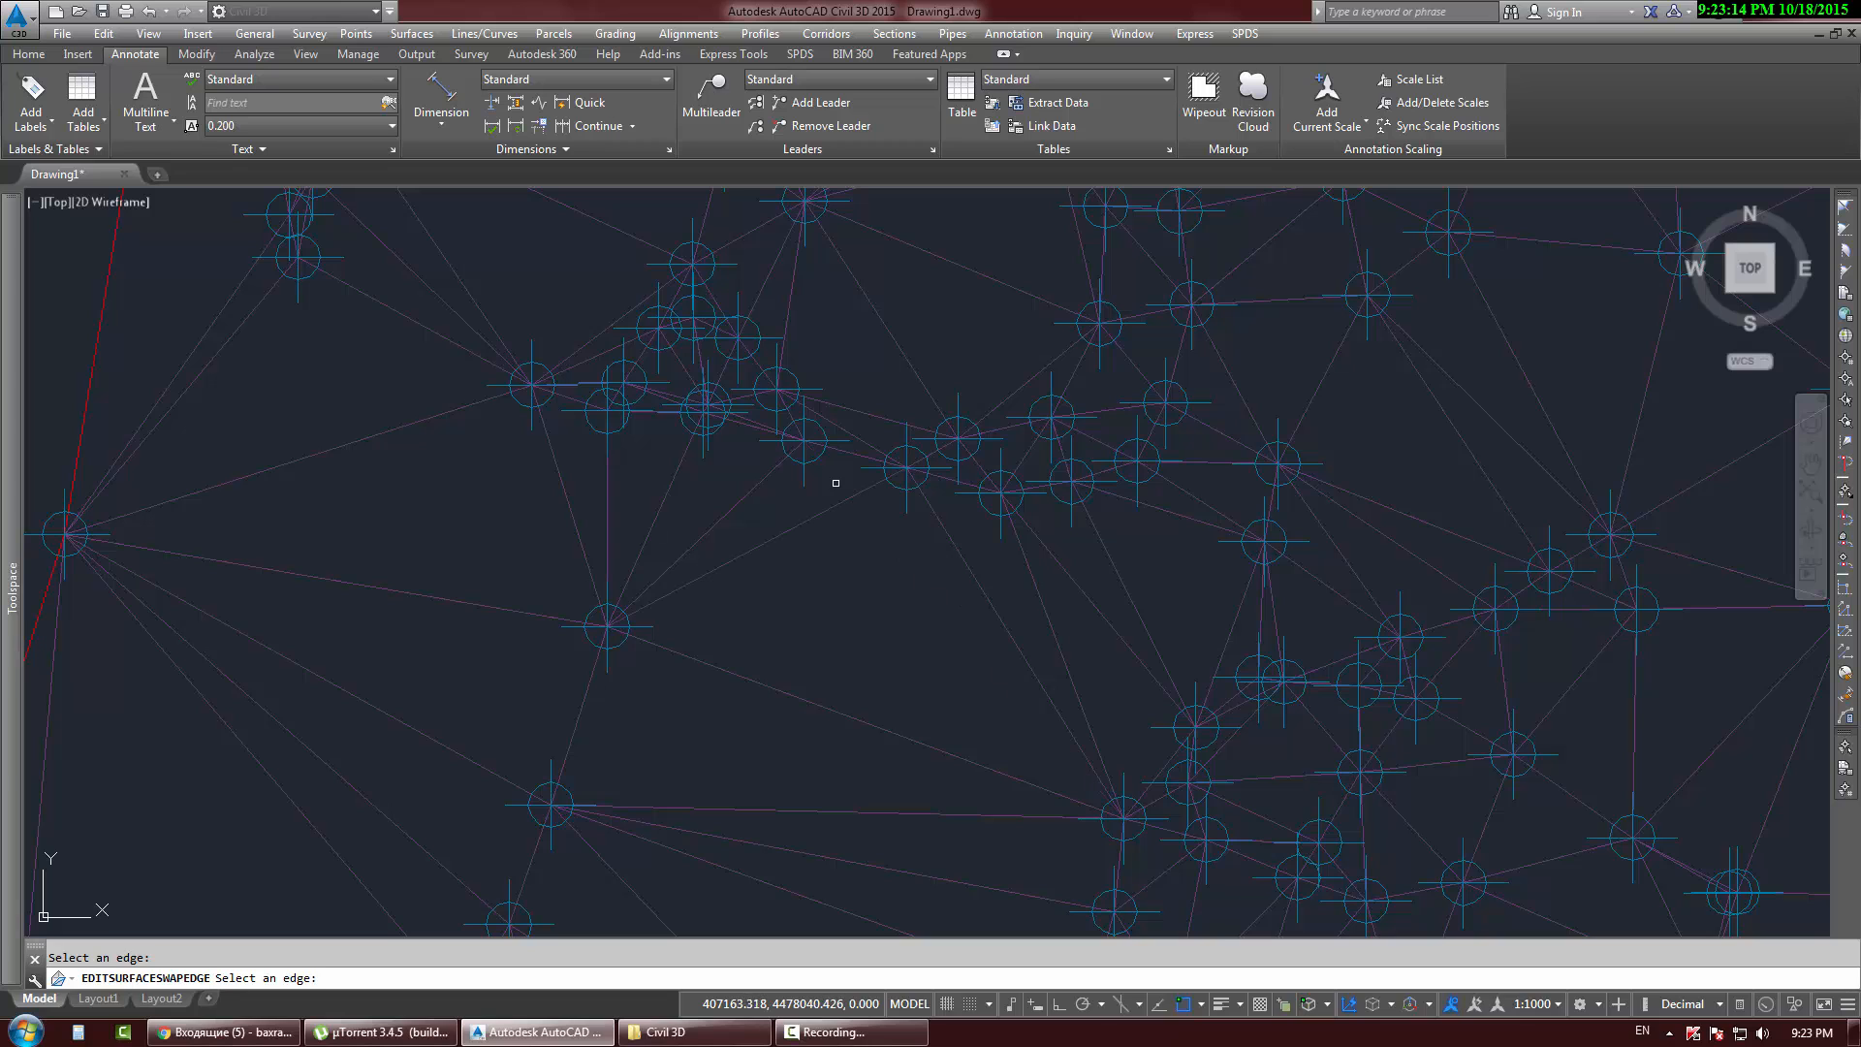
left_click(840, 497)
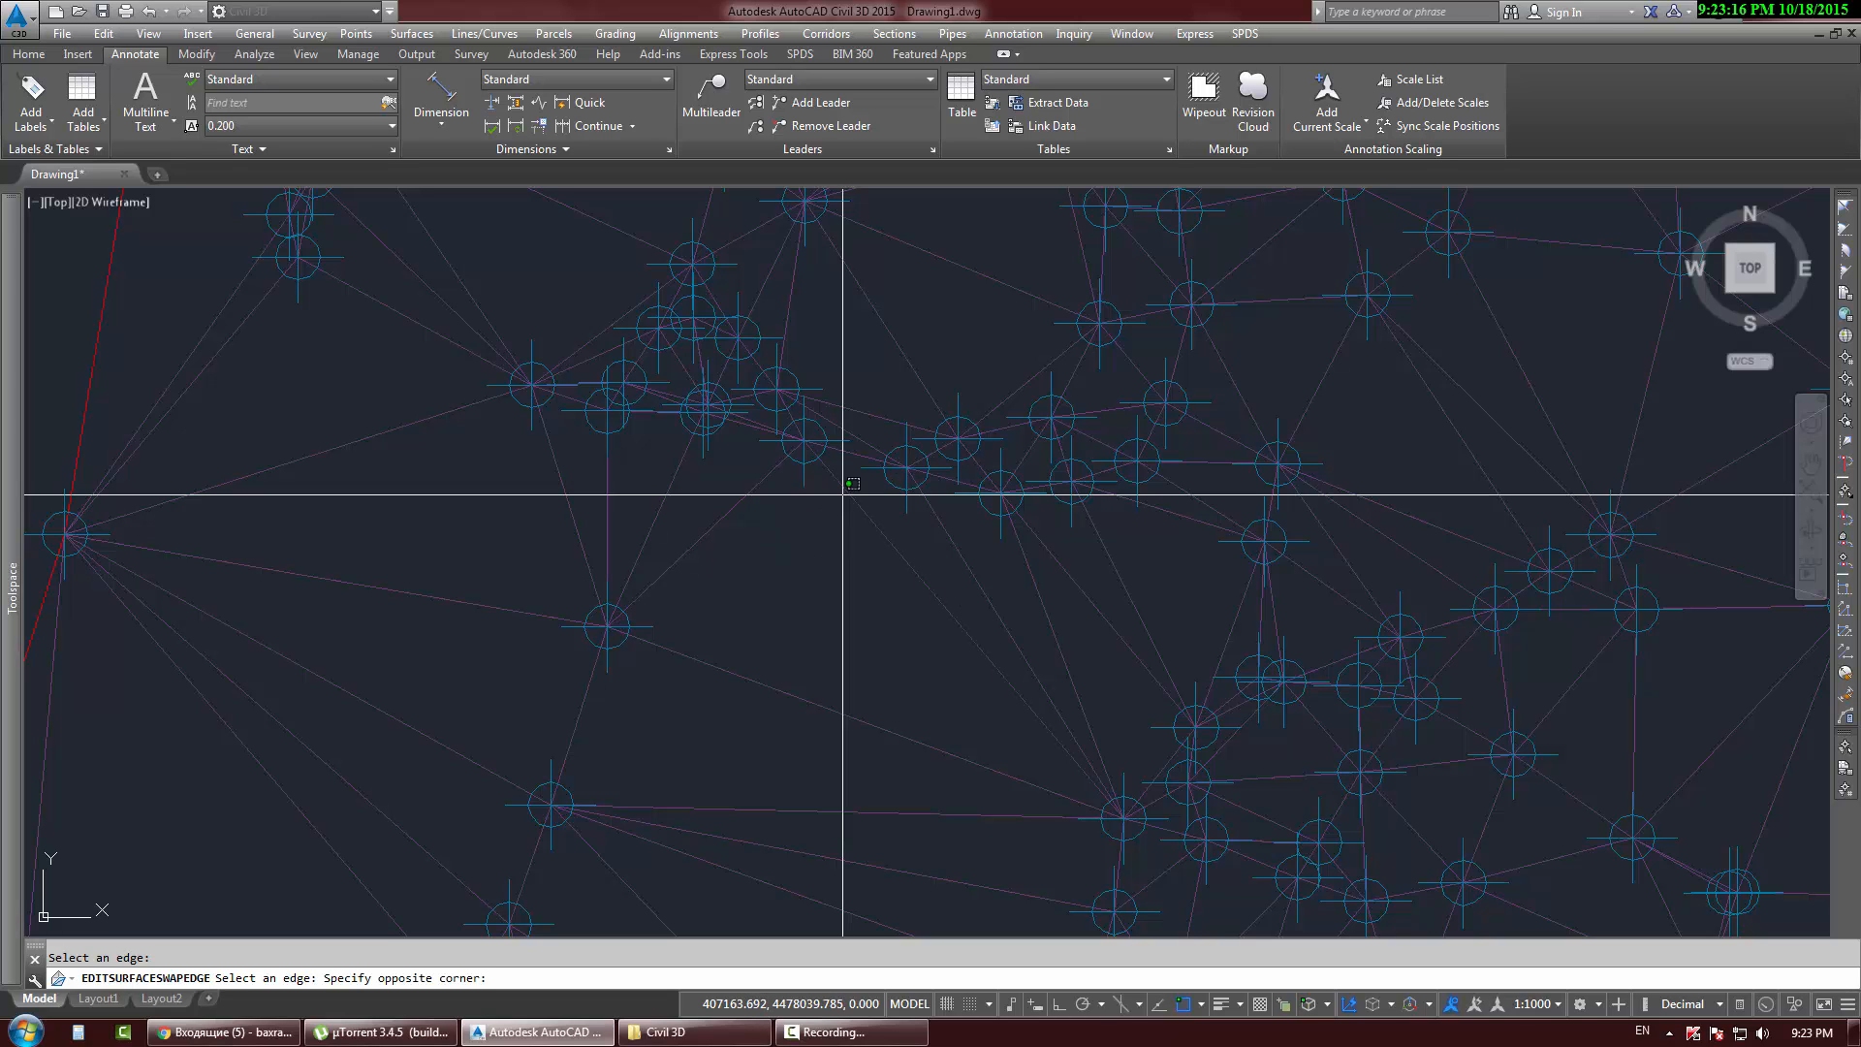
Step: Swap a triangle edge in the large open area near the notch on the southwestern border
scroll(833, 494, "down", 5)
middle_click_drag(1241, 494, 979, 428)
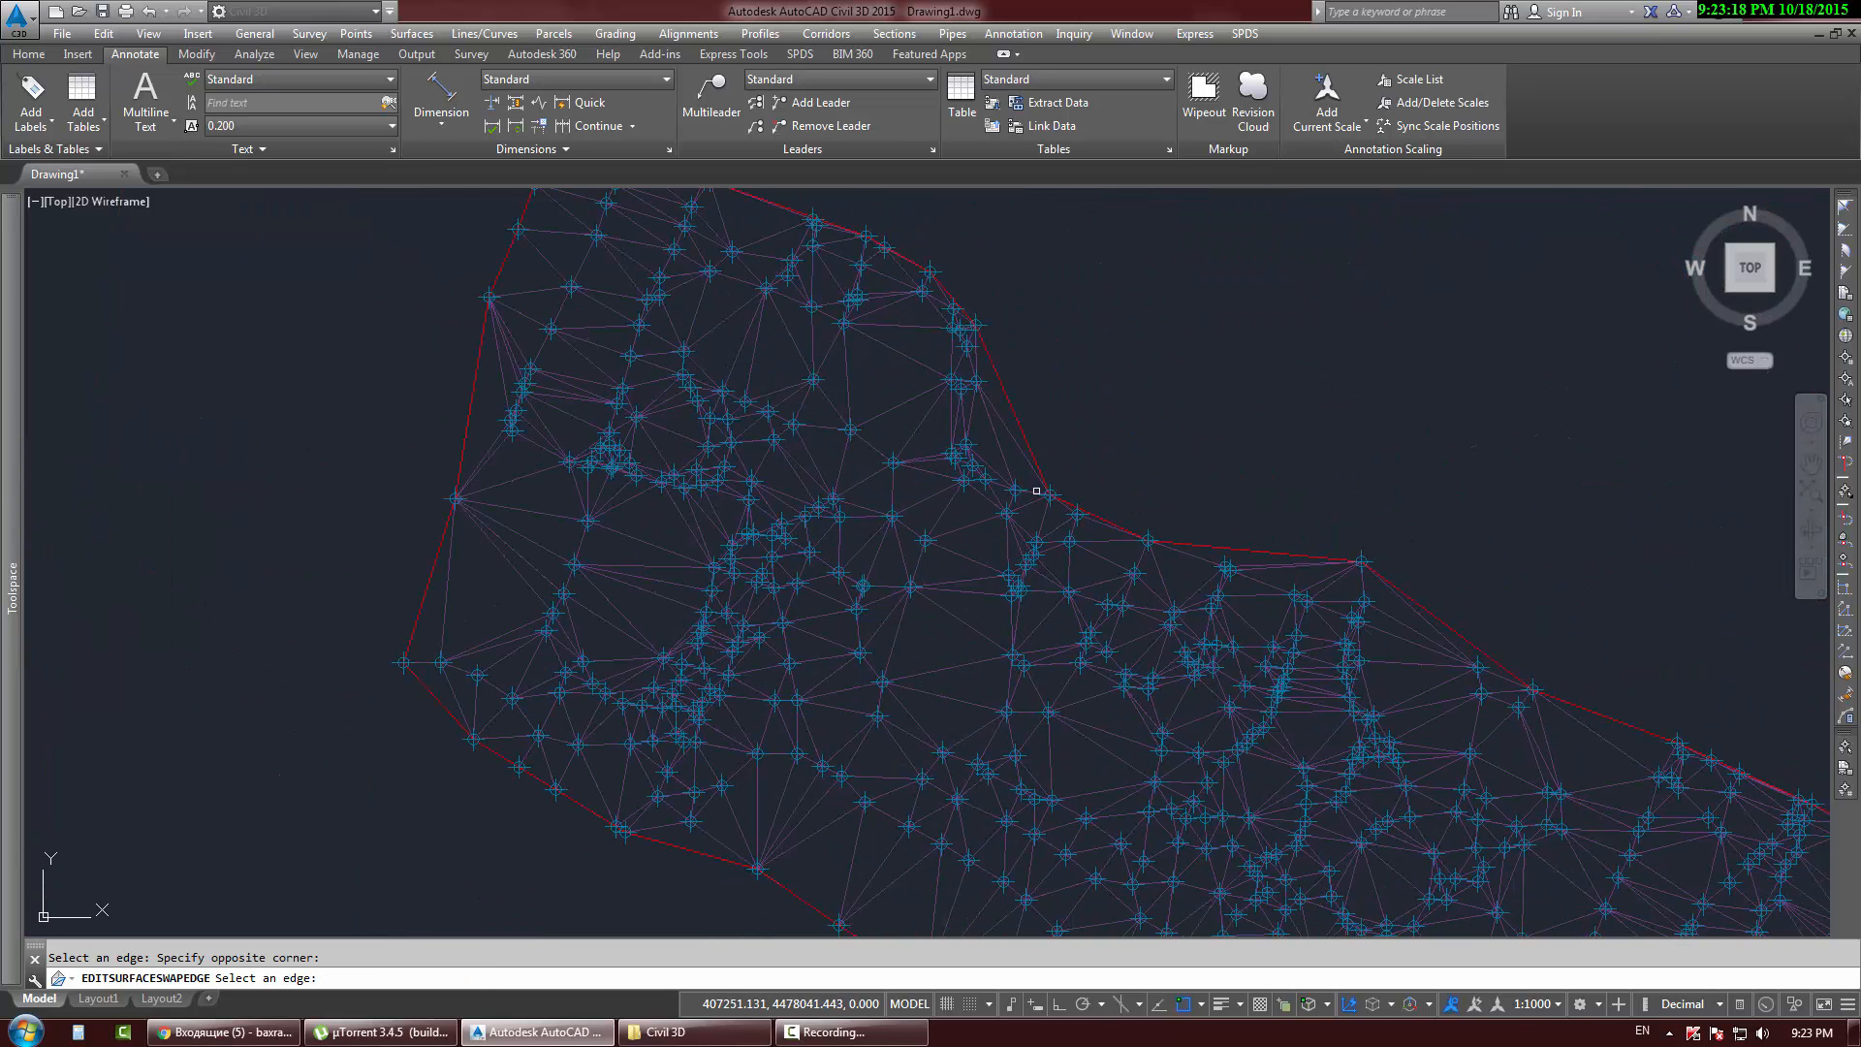
middle_click_drag(1183, 741, 940, 577)
middle_click_drag(1173, 805, 1006, 703)
scroll(1138, 580, "up", 2)
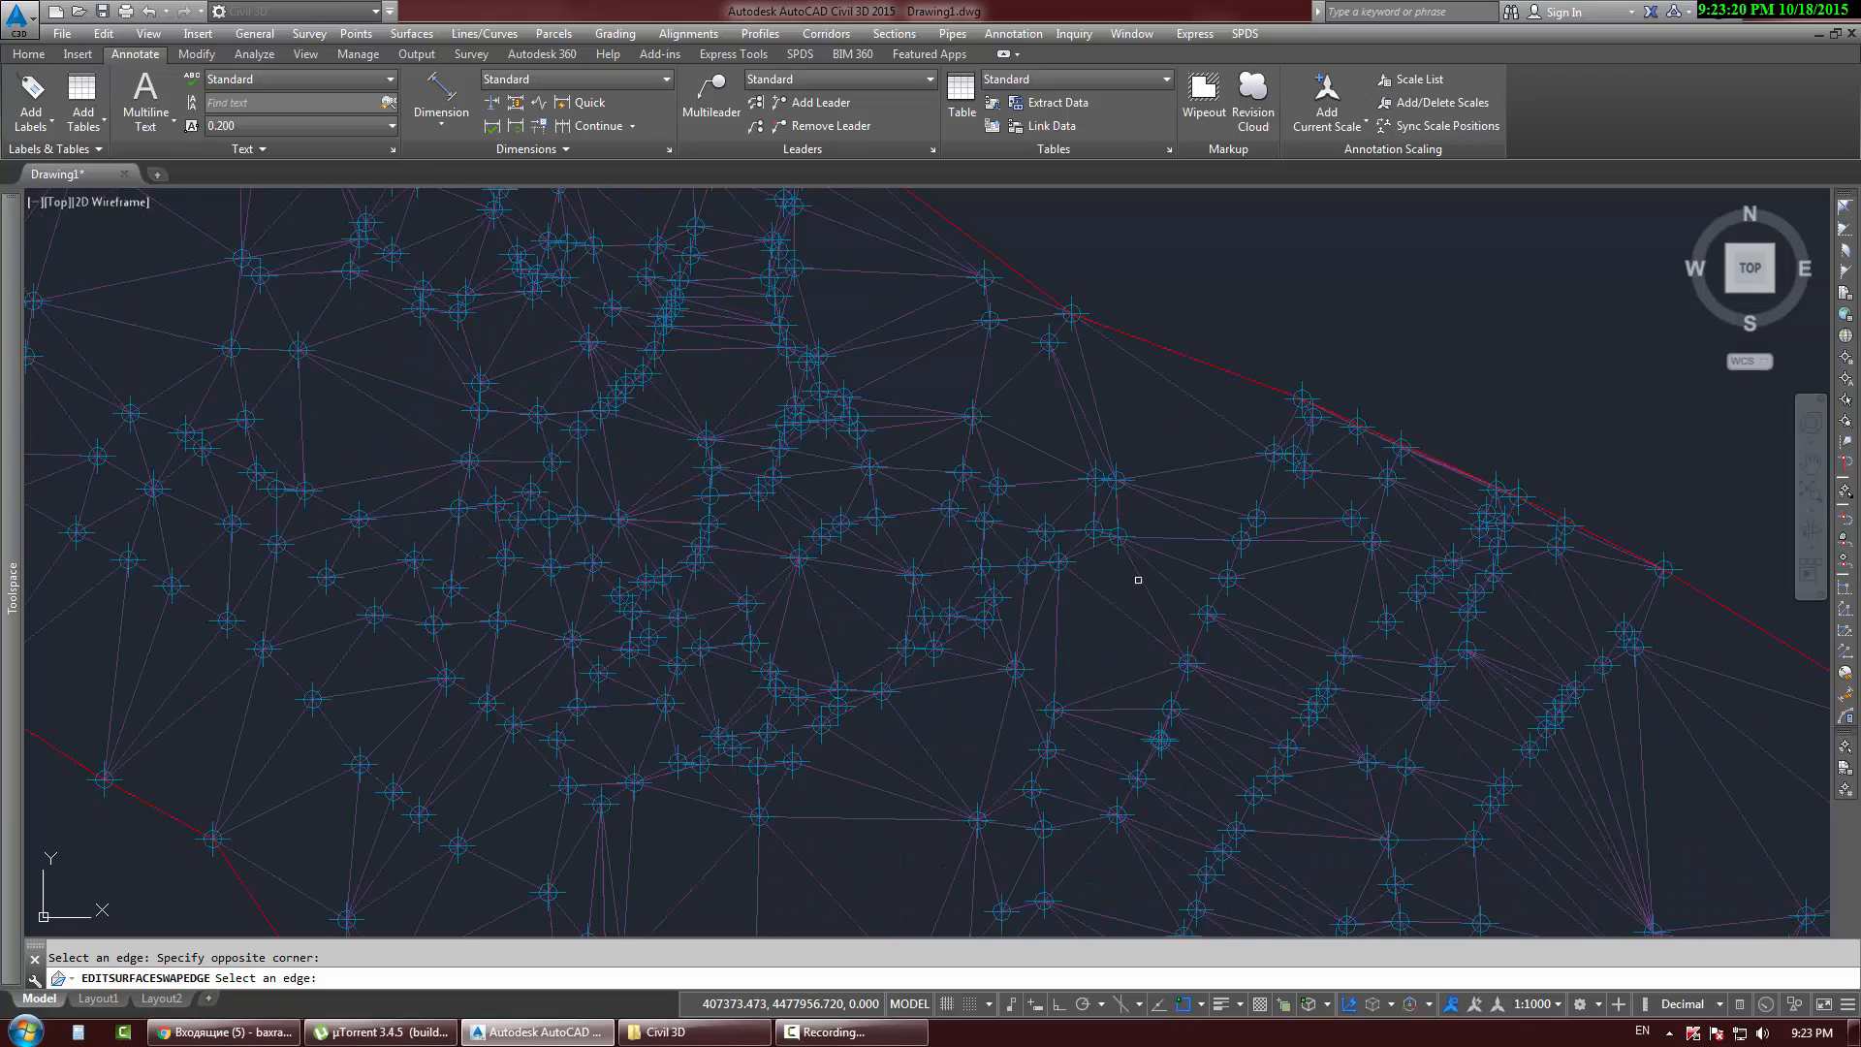
left_click(1053, 620)
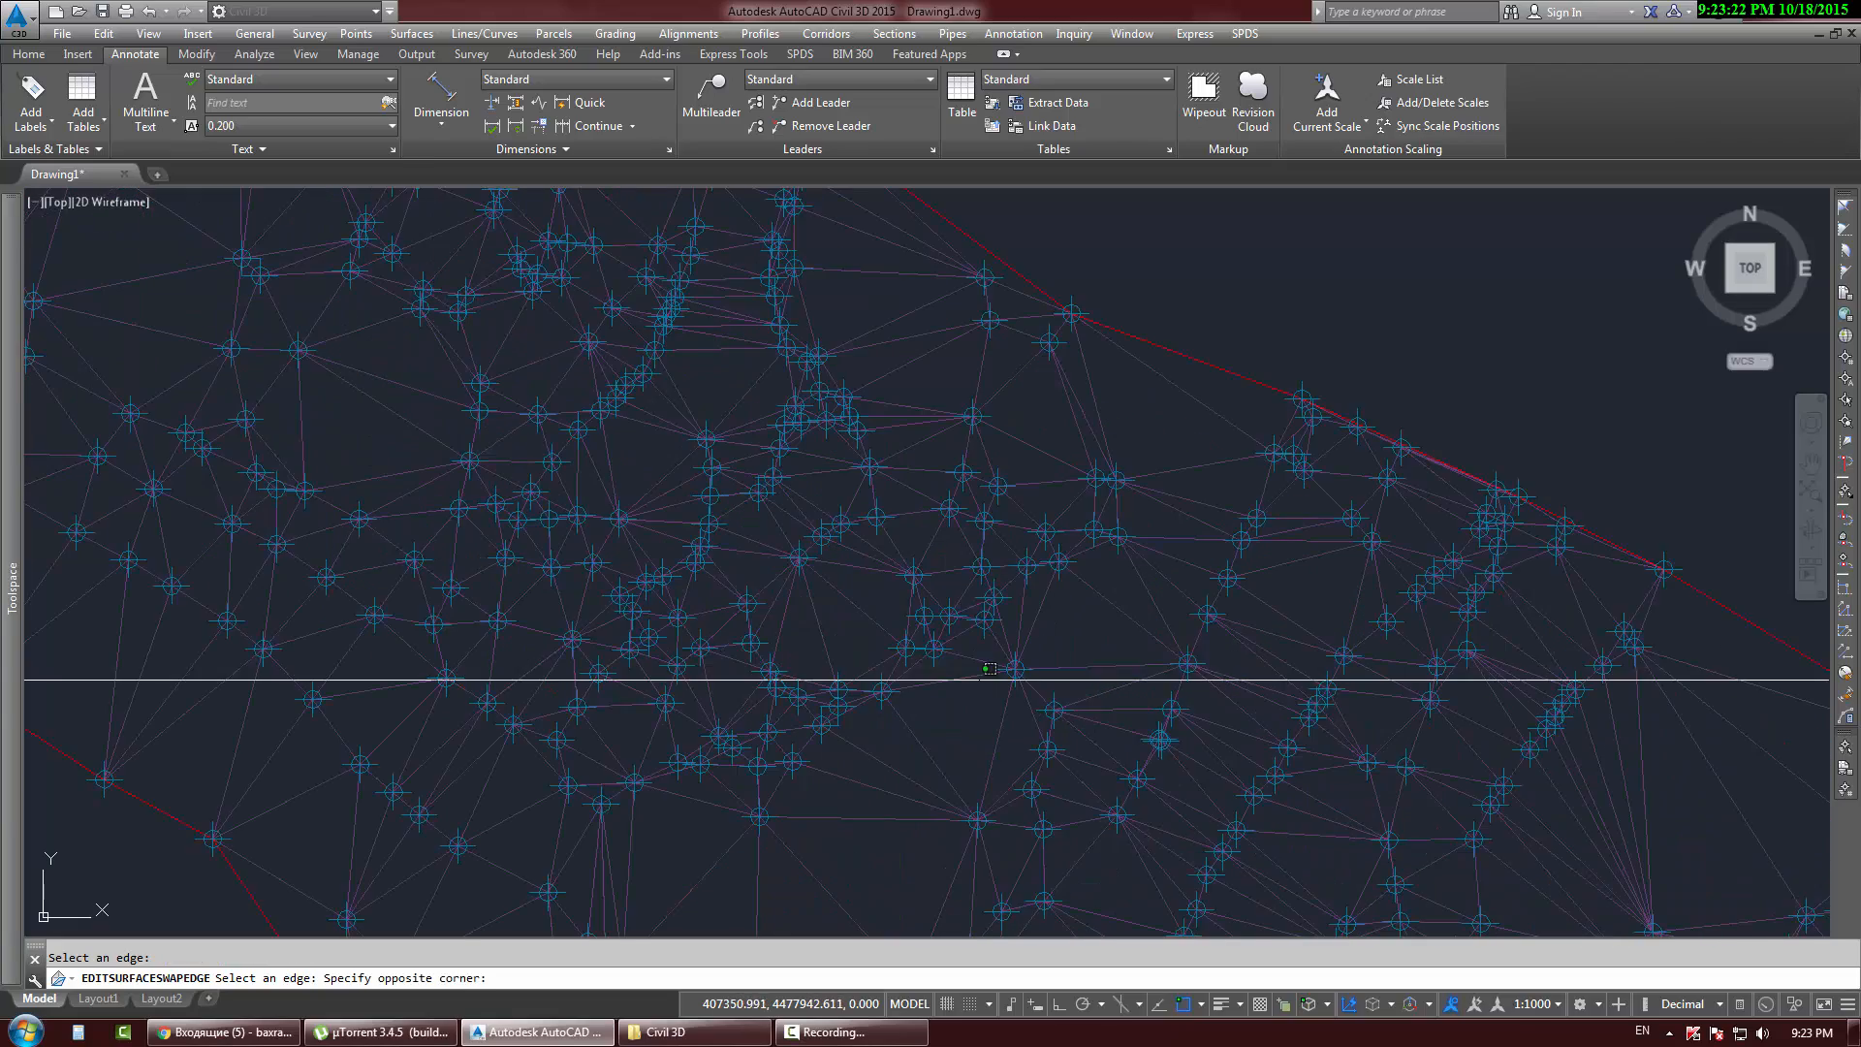
middle_click_drag(949, 822, 916, 411)
mouse_move(971, 653)
middle_mouse_down()
mouse_move(590, 556)
mouse_move(994, 766)
middle_mouse_up()
left_click(747, 583)
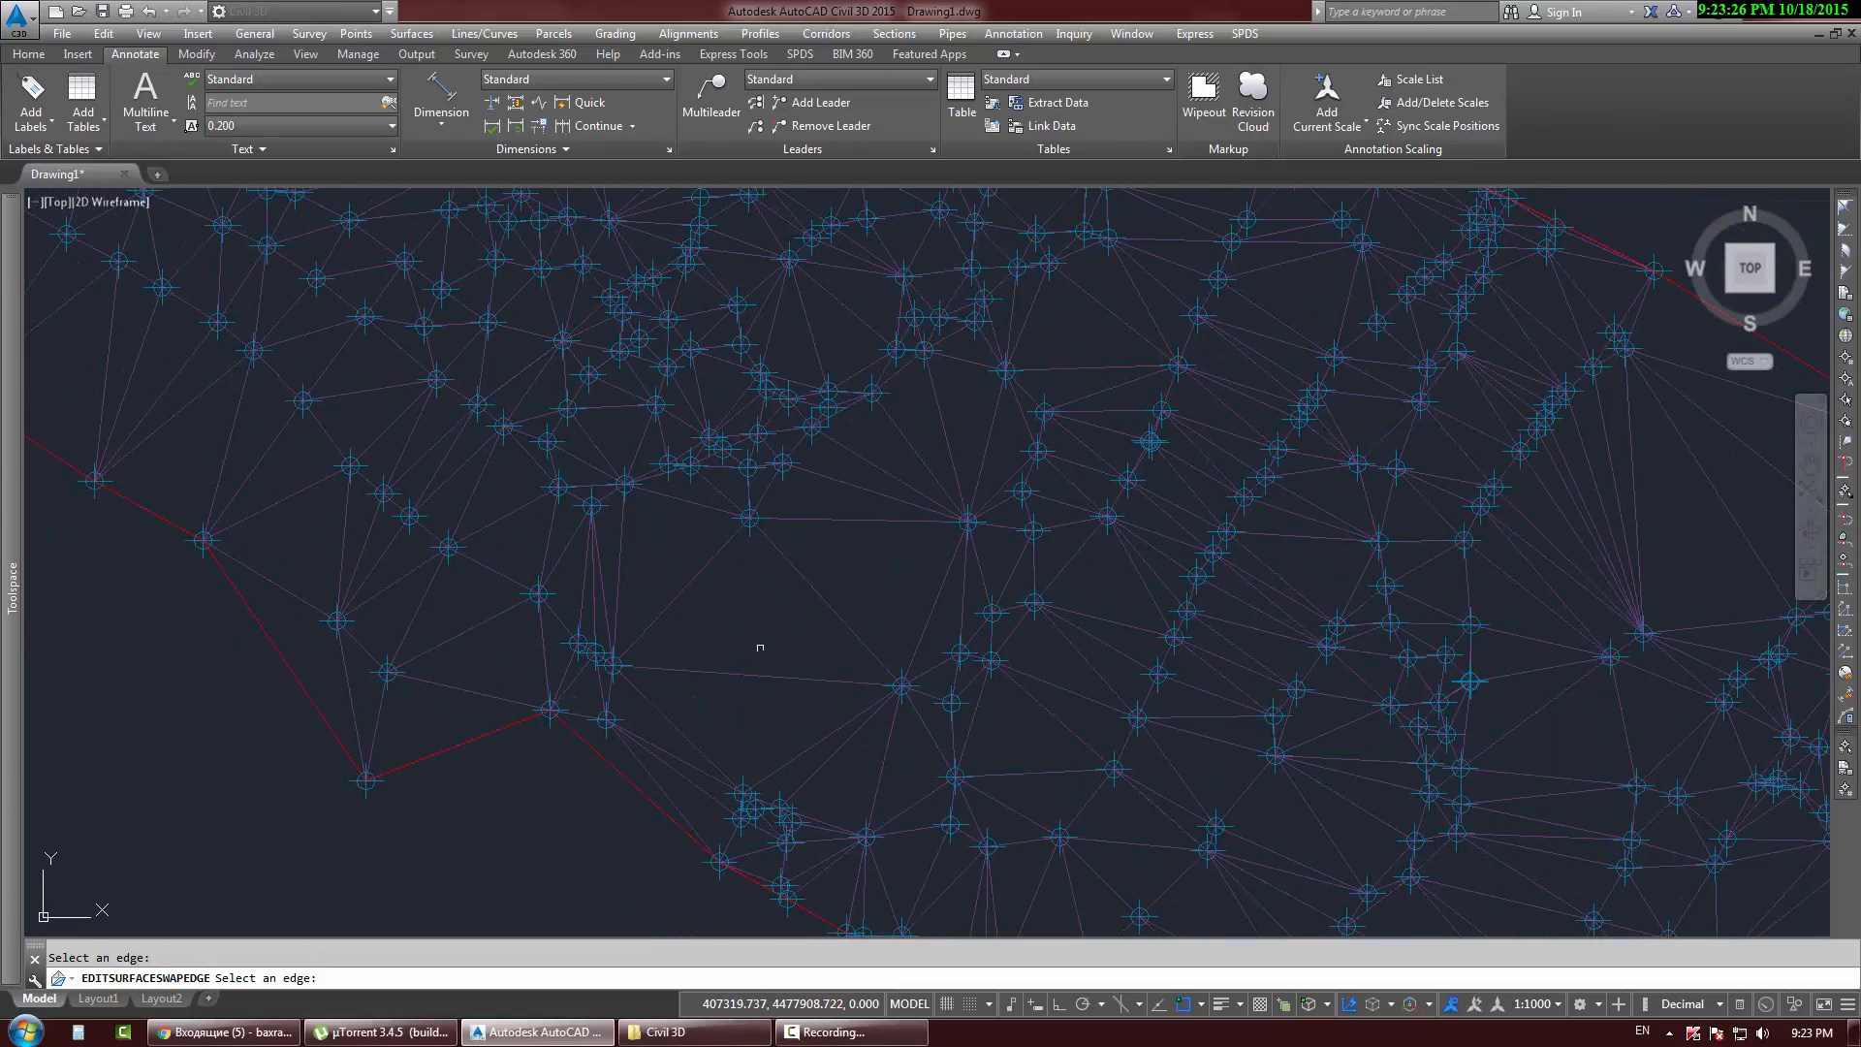
Step: Examine the long parallel triangles between the point rows along the strip and end the edge swapping
mouse_move(1489, 643)
middle_mouse_down()
mouse_move(1154, 582)
mouse_move(953, 659)
middle_mouse_up()
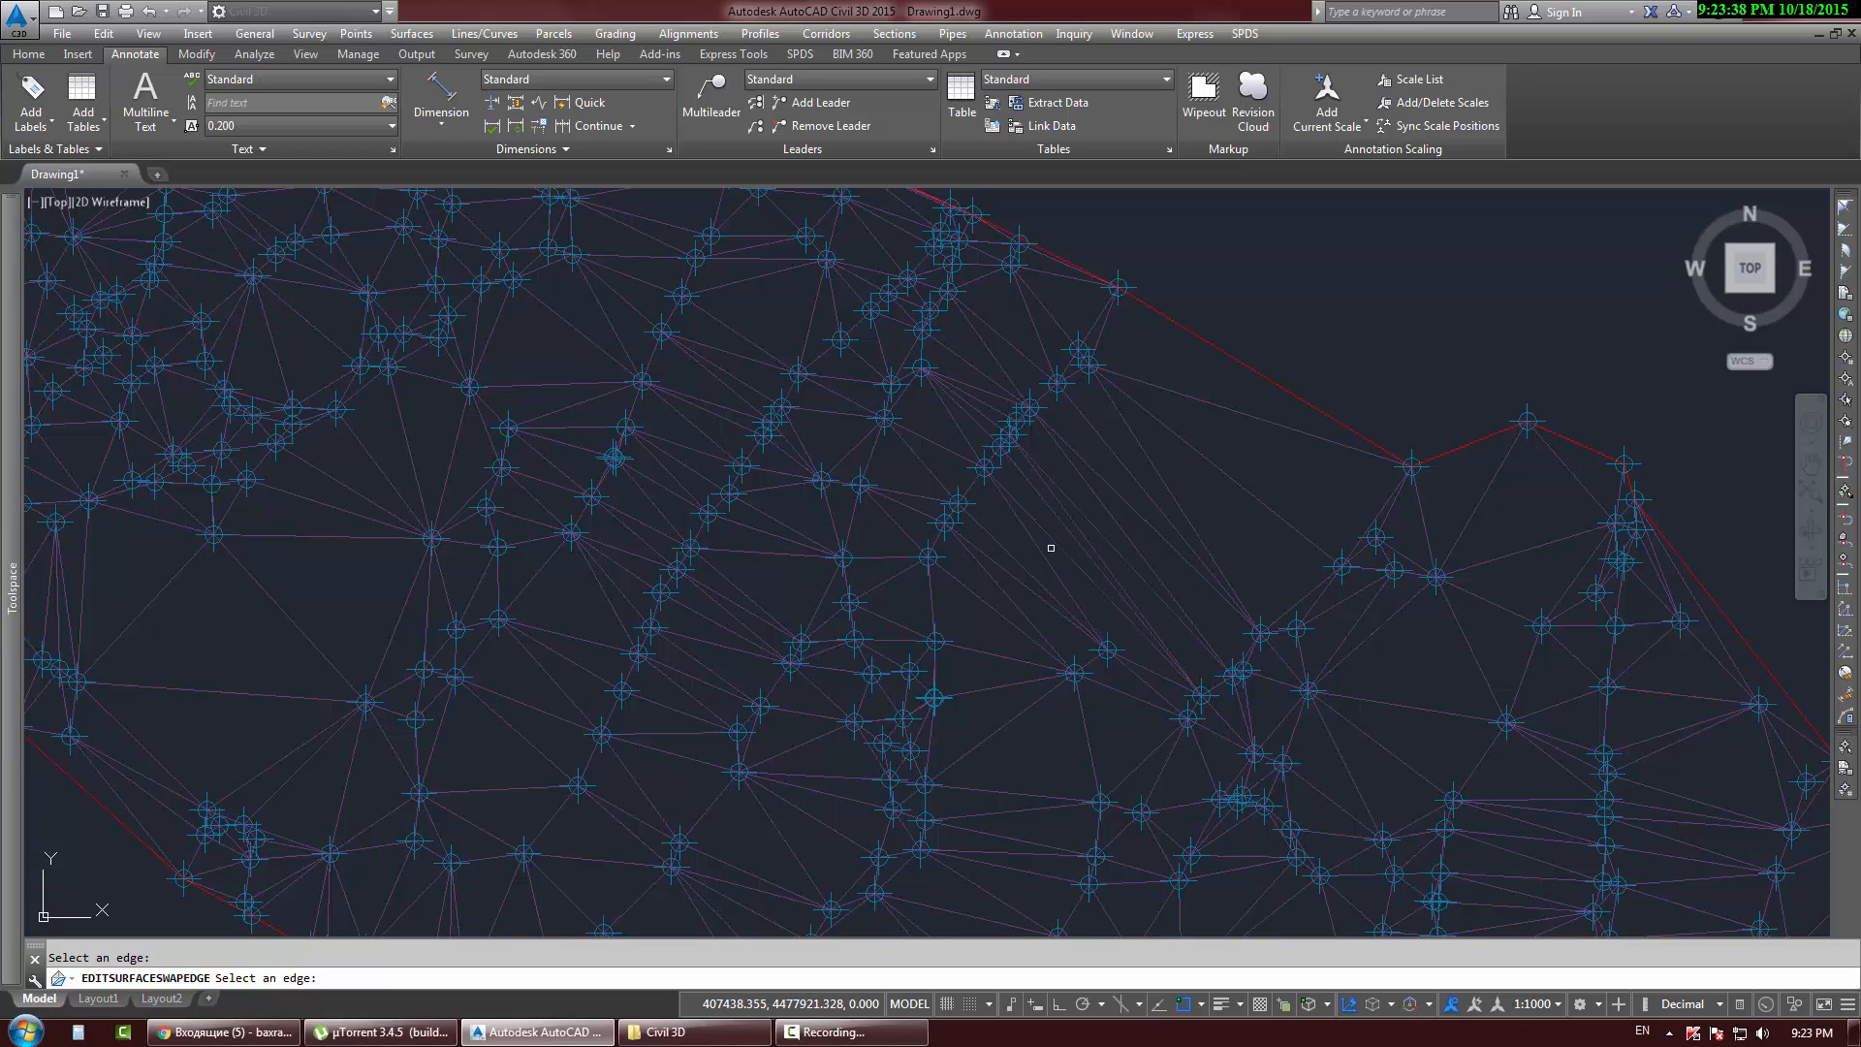
middle_click_drag(1263, 433, 1067, 536)
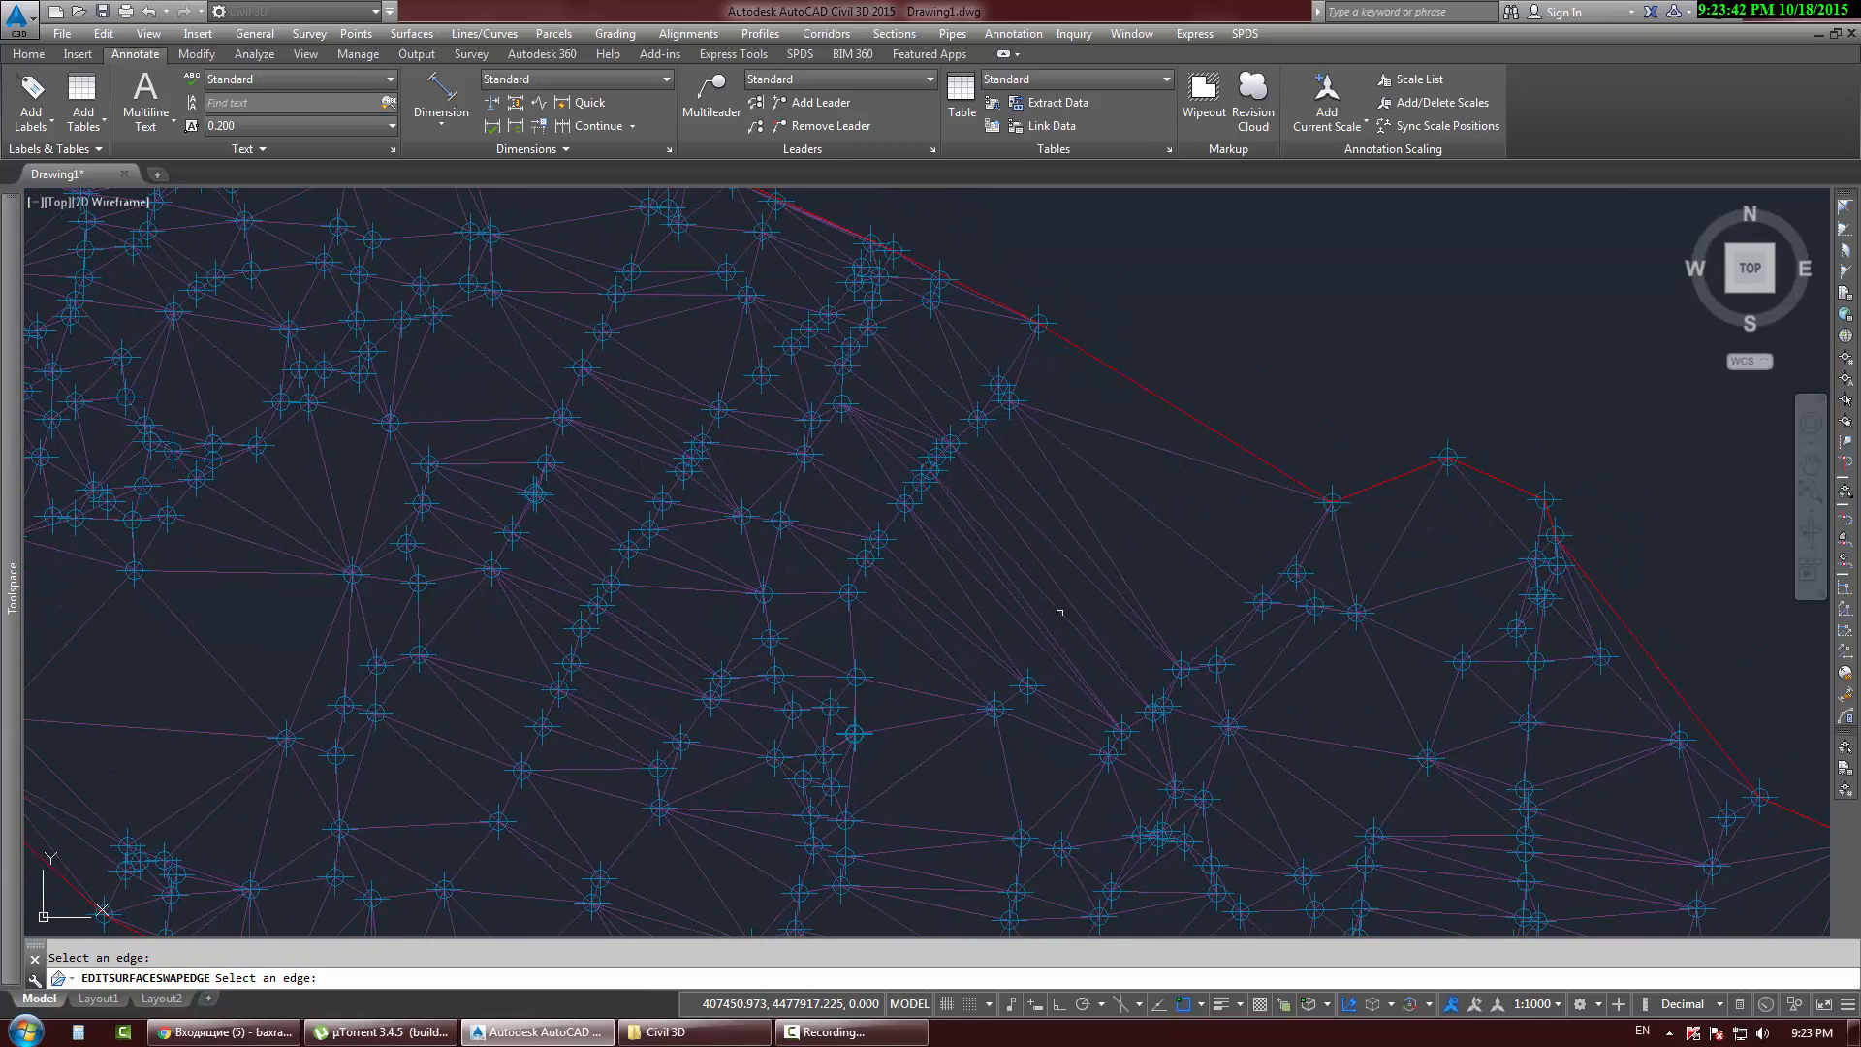
mouse_move(1036, 756)
middle_mouse_down()
mouse_move(956, 739)
mouse_move(1024, 683)
middle_mouse_up()
middle_click_drag(1554, 896, 1300, 544)
mouse_move(1119, 770)
middle_mouse_down()
mouse_move(1241, 782)
mouse_move(1132, 554)
middle_mouse_up()
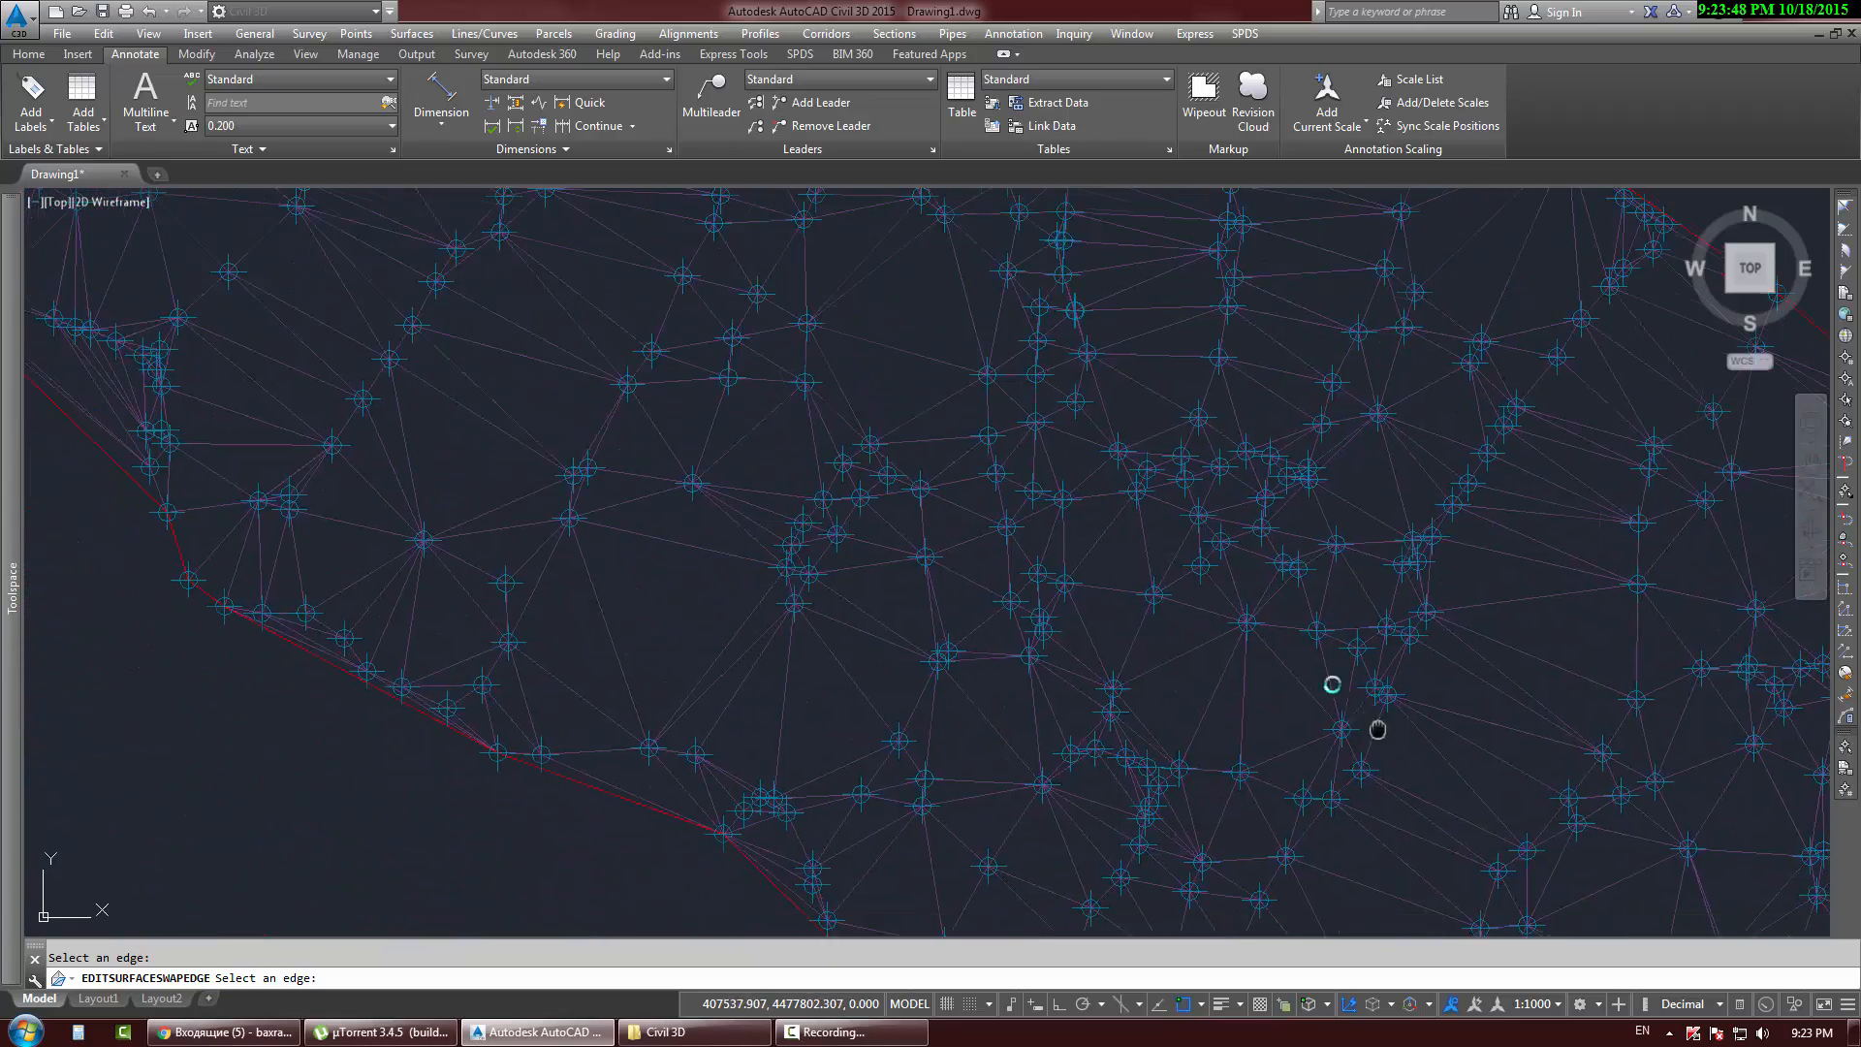
middle_click_drag(1380, 731, 1108, 603)
middle_click_drag(1337, 611, 838, 706)
middle_click_drag(1136, 608, 1204, 762)
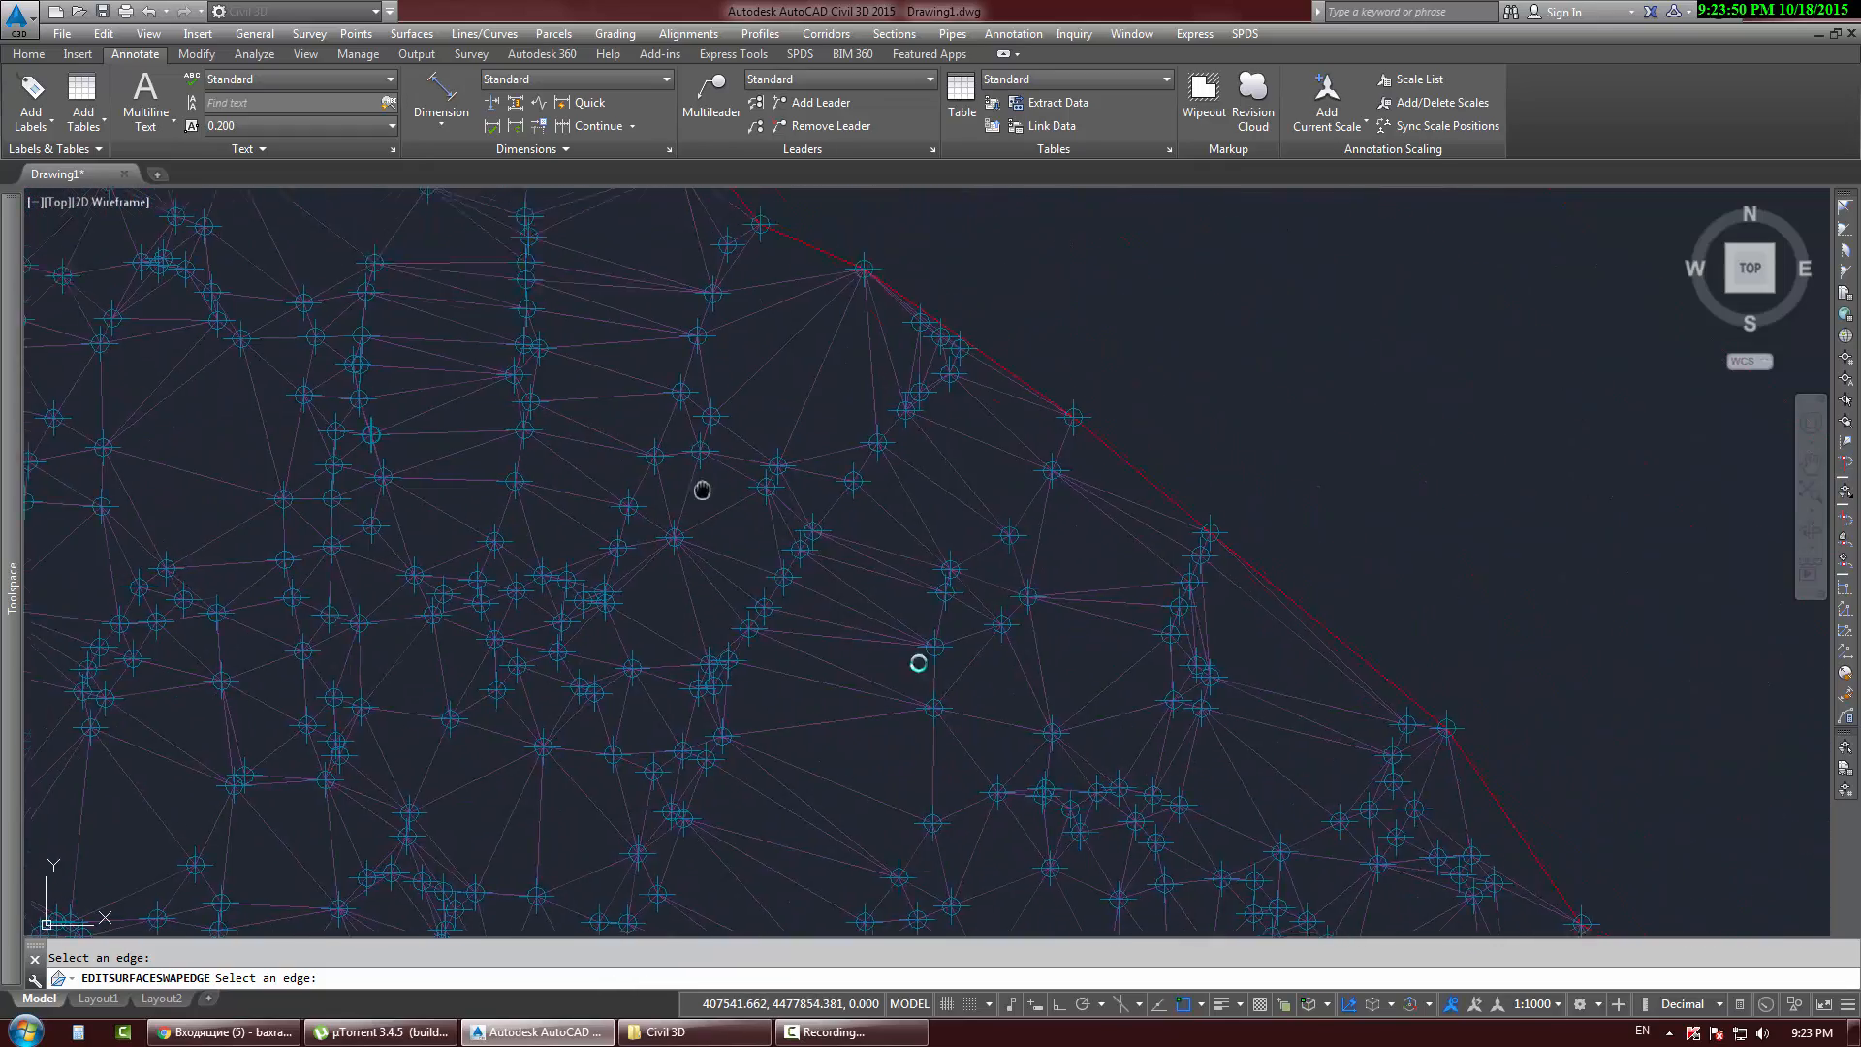
middle_click_drag(702, 491, 1145, 736)
middle_click_drag(854, 415, 1025, 652)
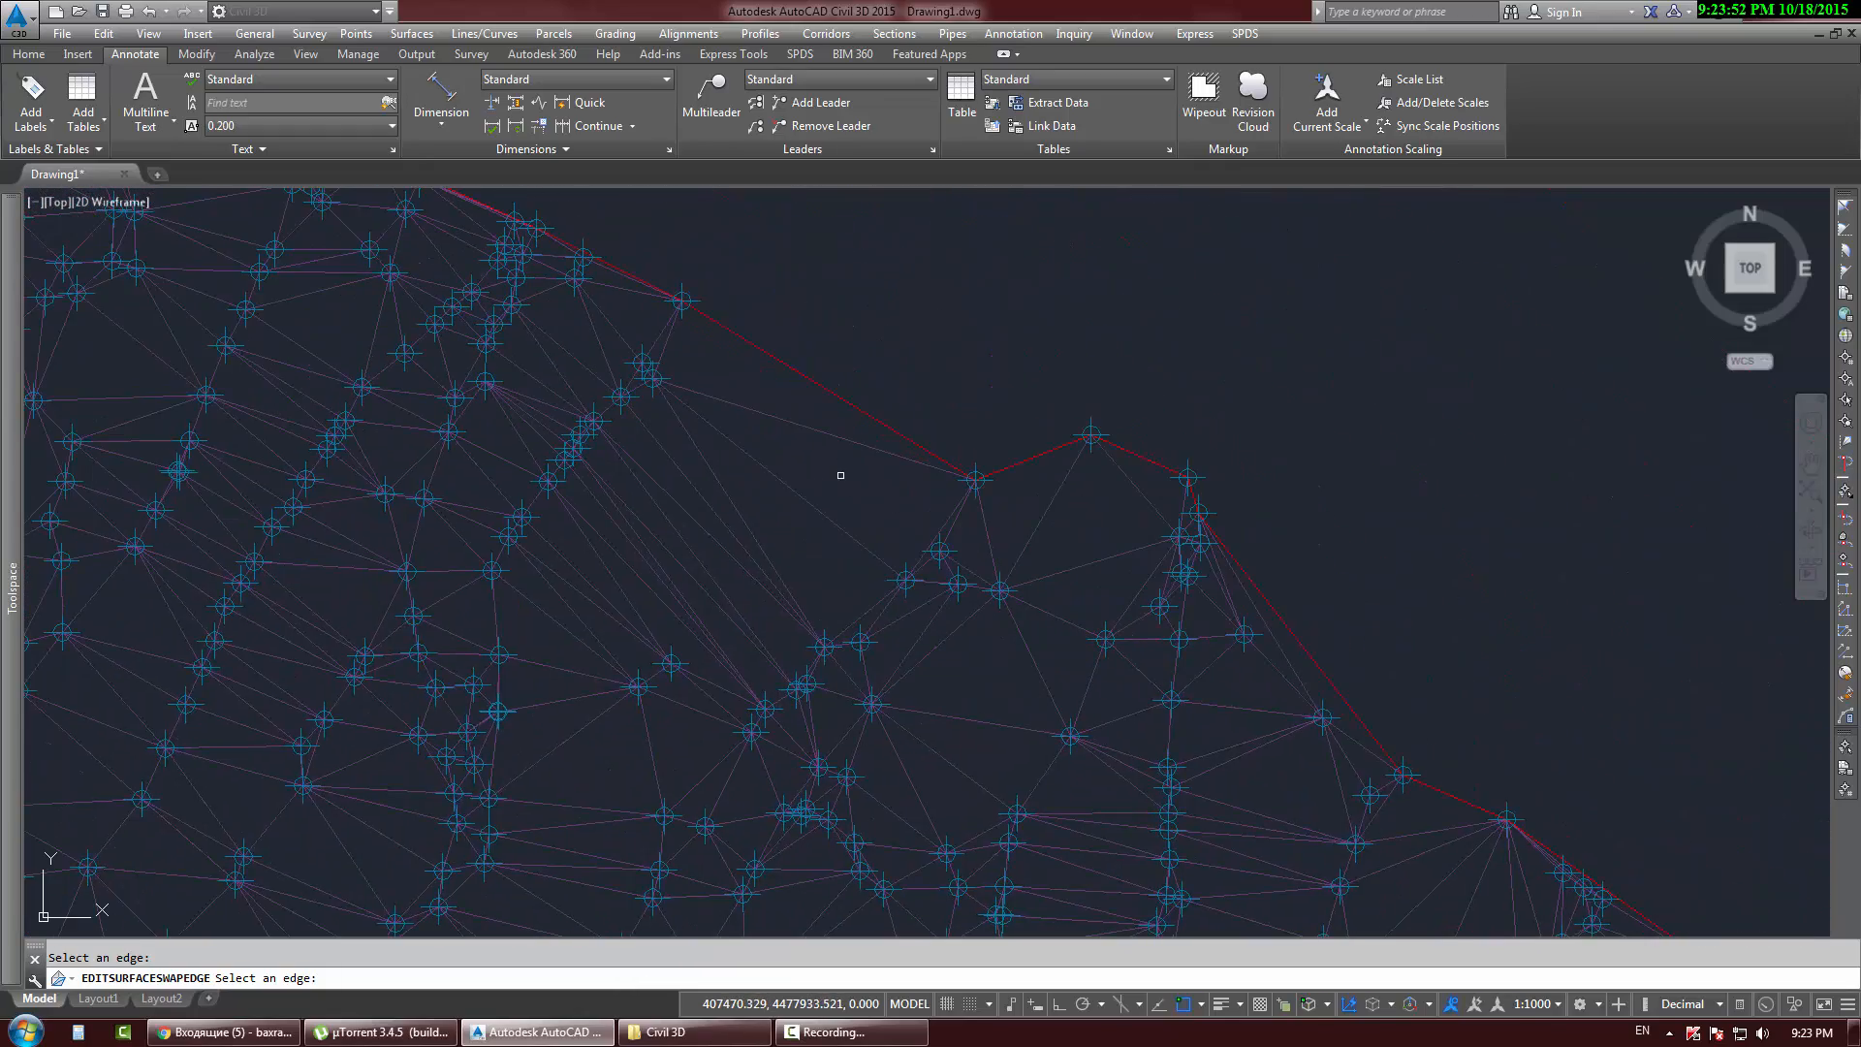
key("Return")
left_click(843, 403)
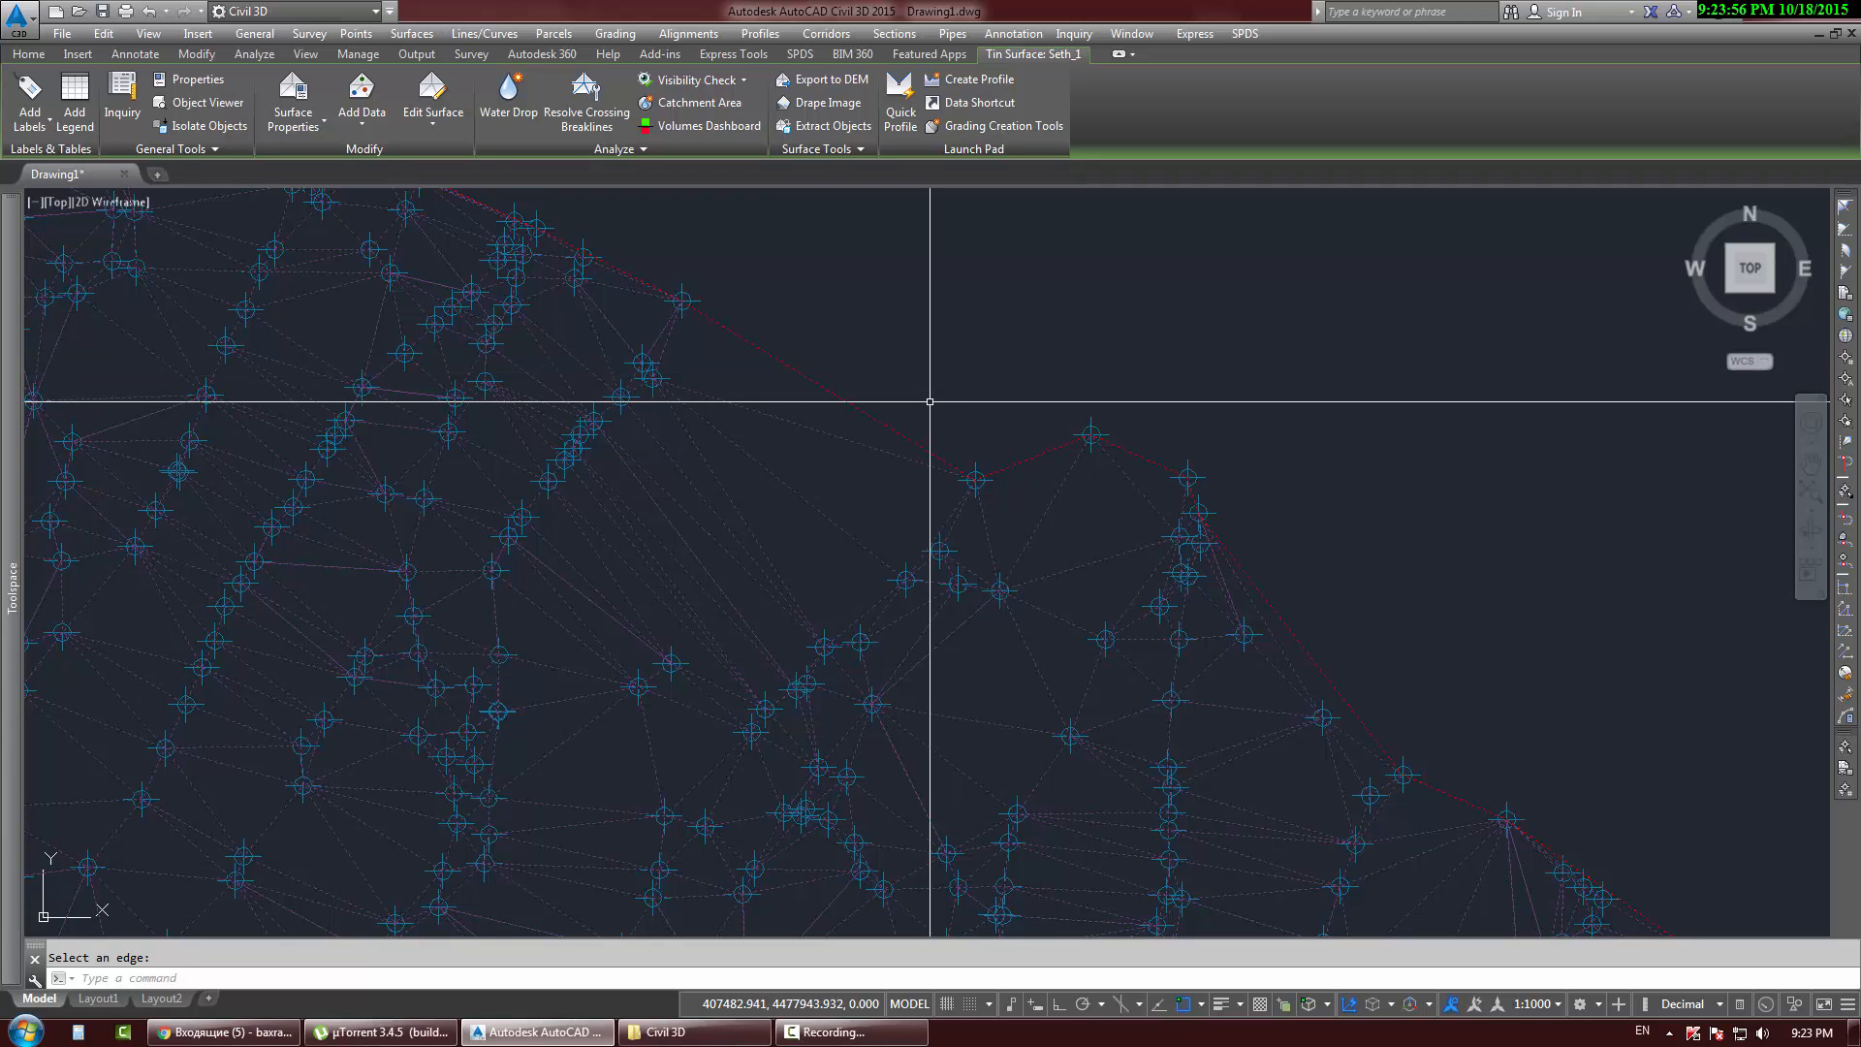
mouse_move(940, 387)
middle_mouse_down()
mouse_move(856, 532)
mouse_move(869, 560)
middle_mouse_up()
key("Escape")
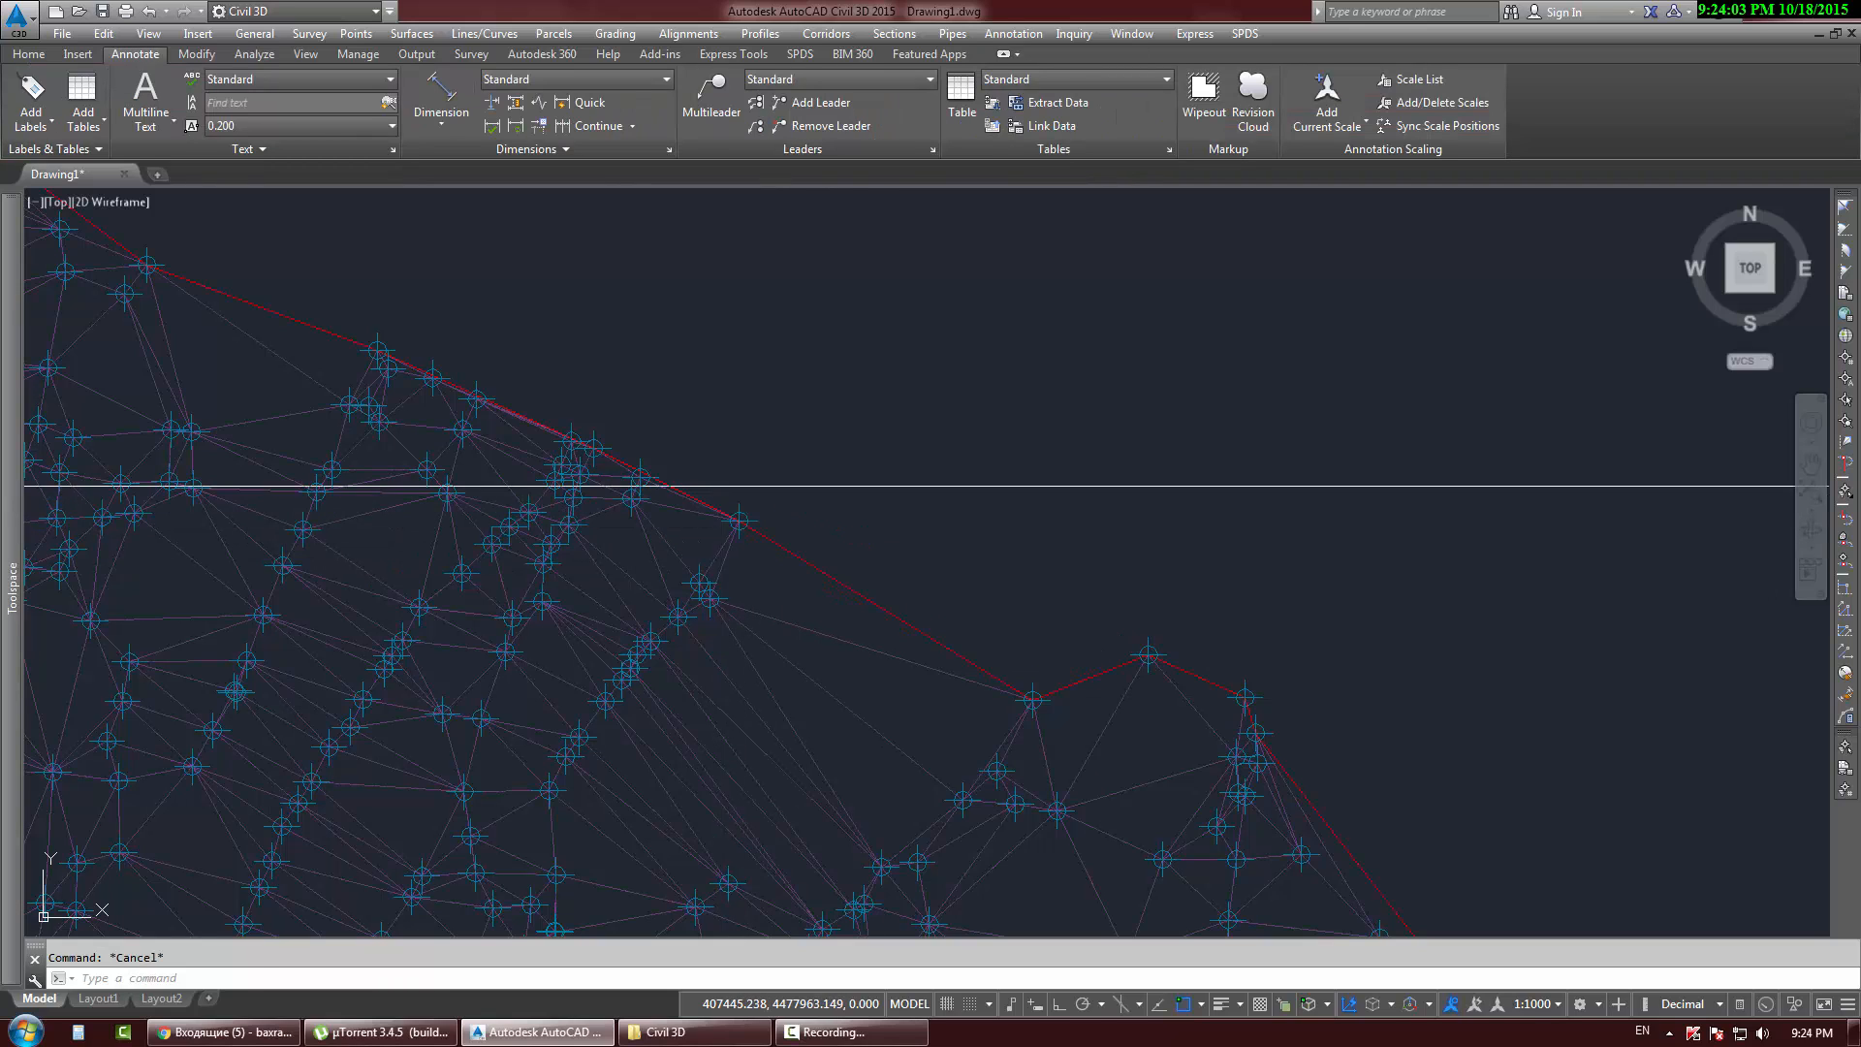
left_click(722, 486)
left_click(791, 551)
left_click(1073, 577)
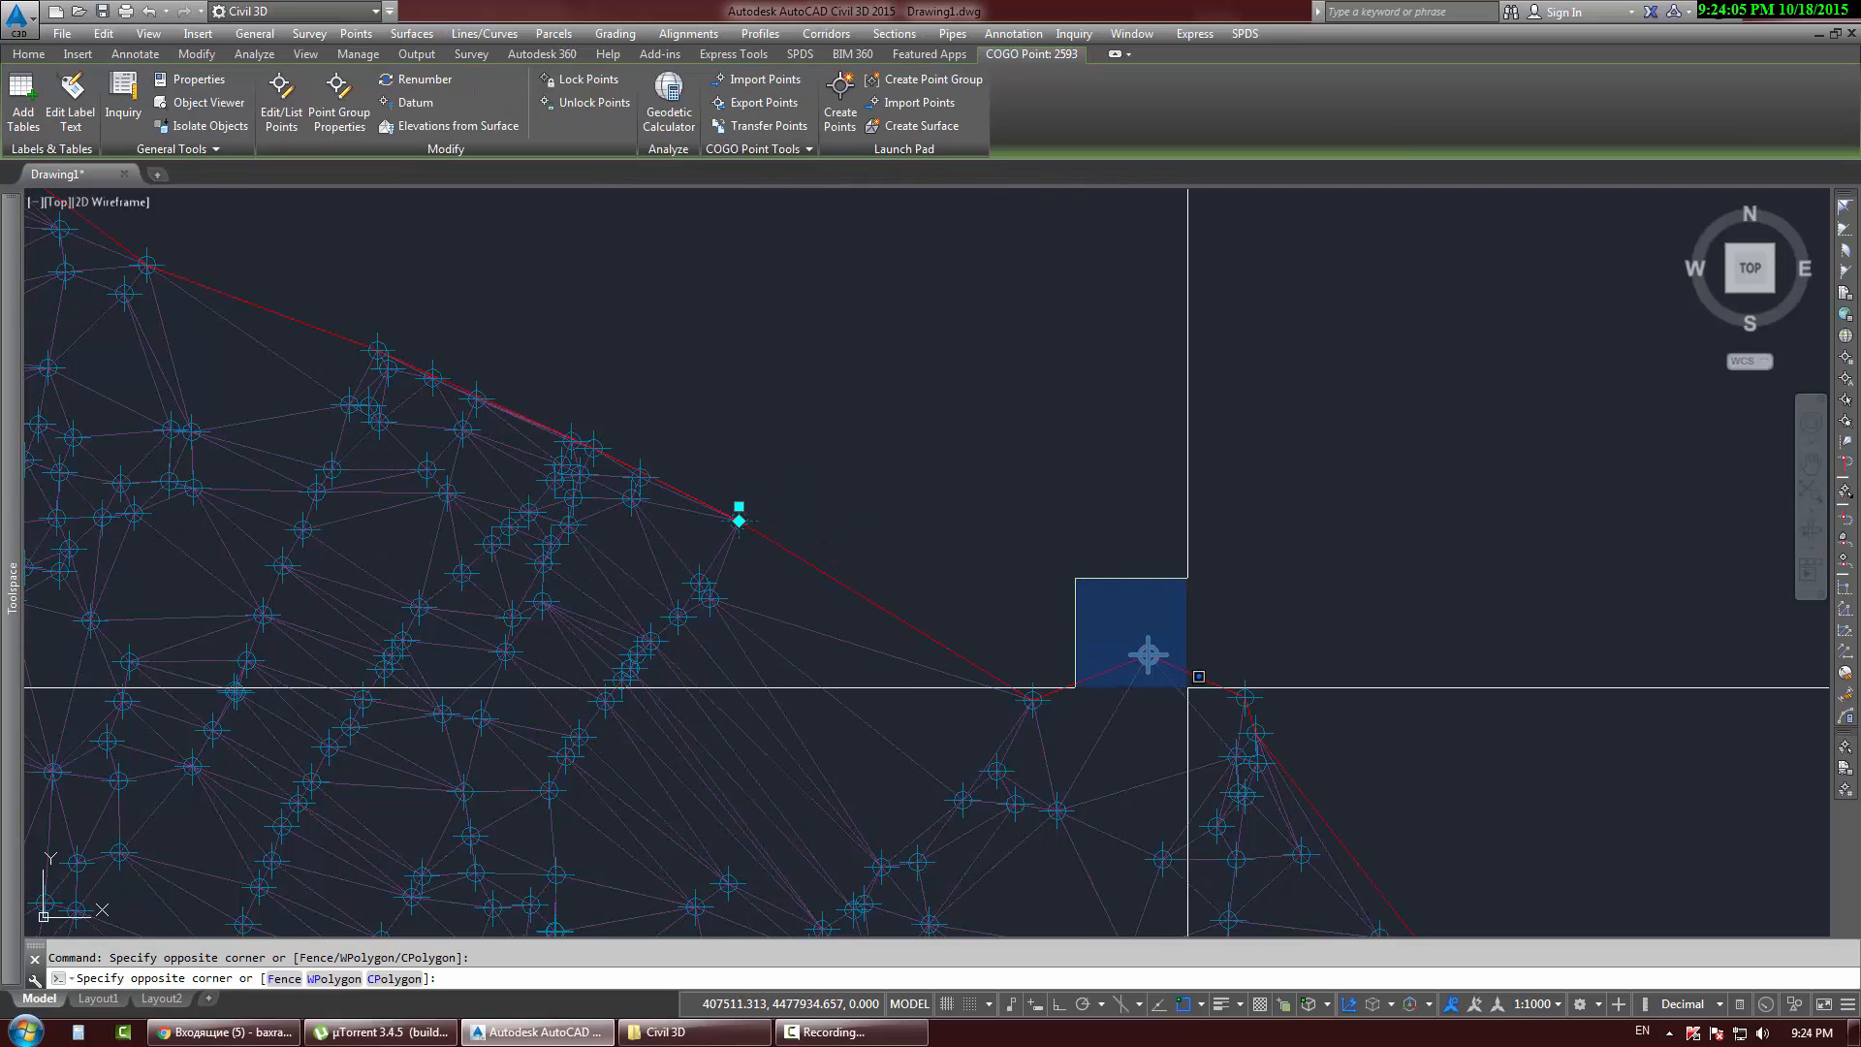
left_click(1204, 690)
key("Escape")
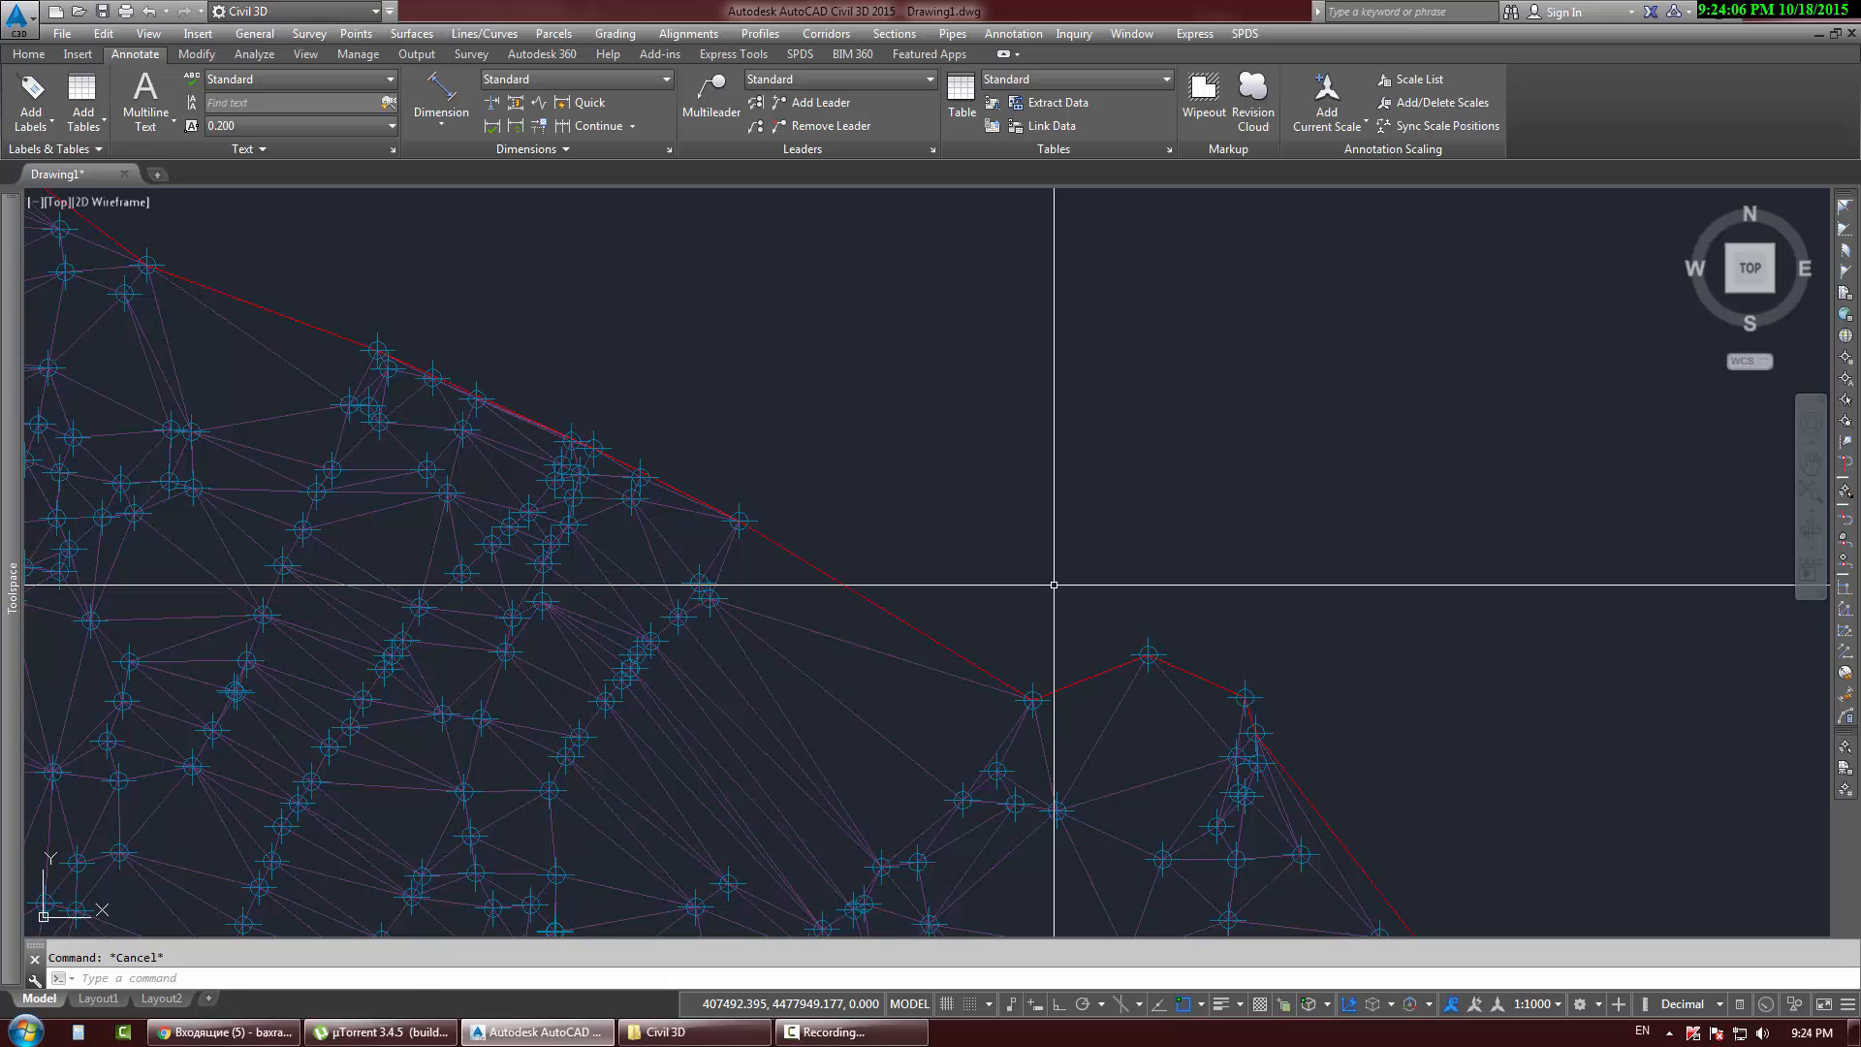
Step: Add a surface line to Seth_1 across the northeastern border notch, joining the survey points at its western side and its eastern peak
left_click(967, 642)
left_click(938, 644)
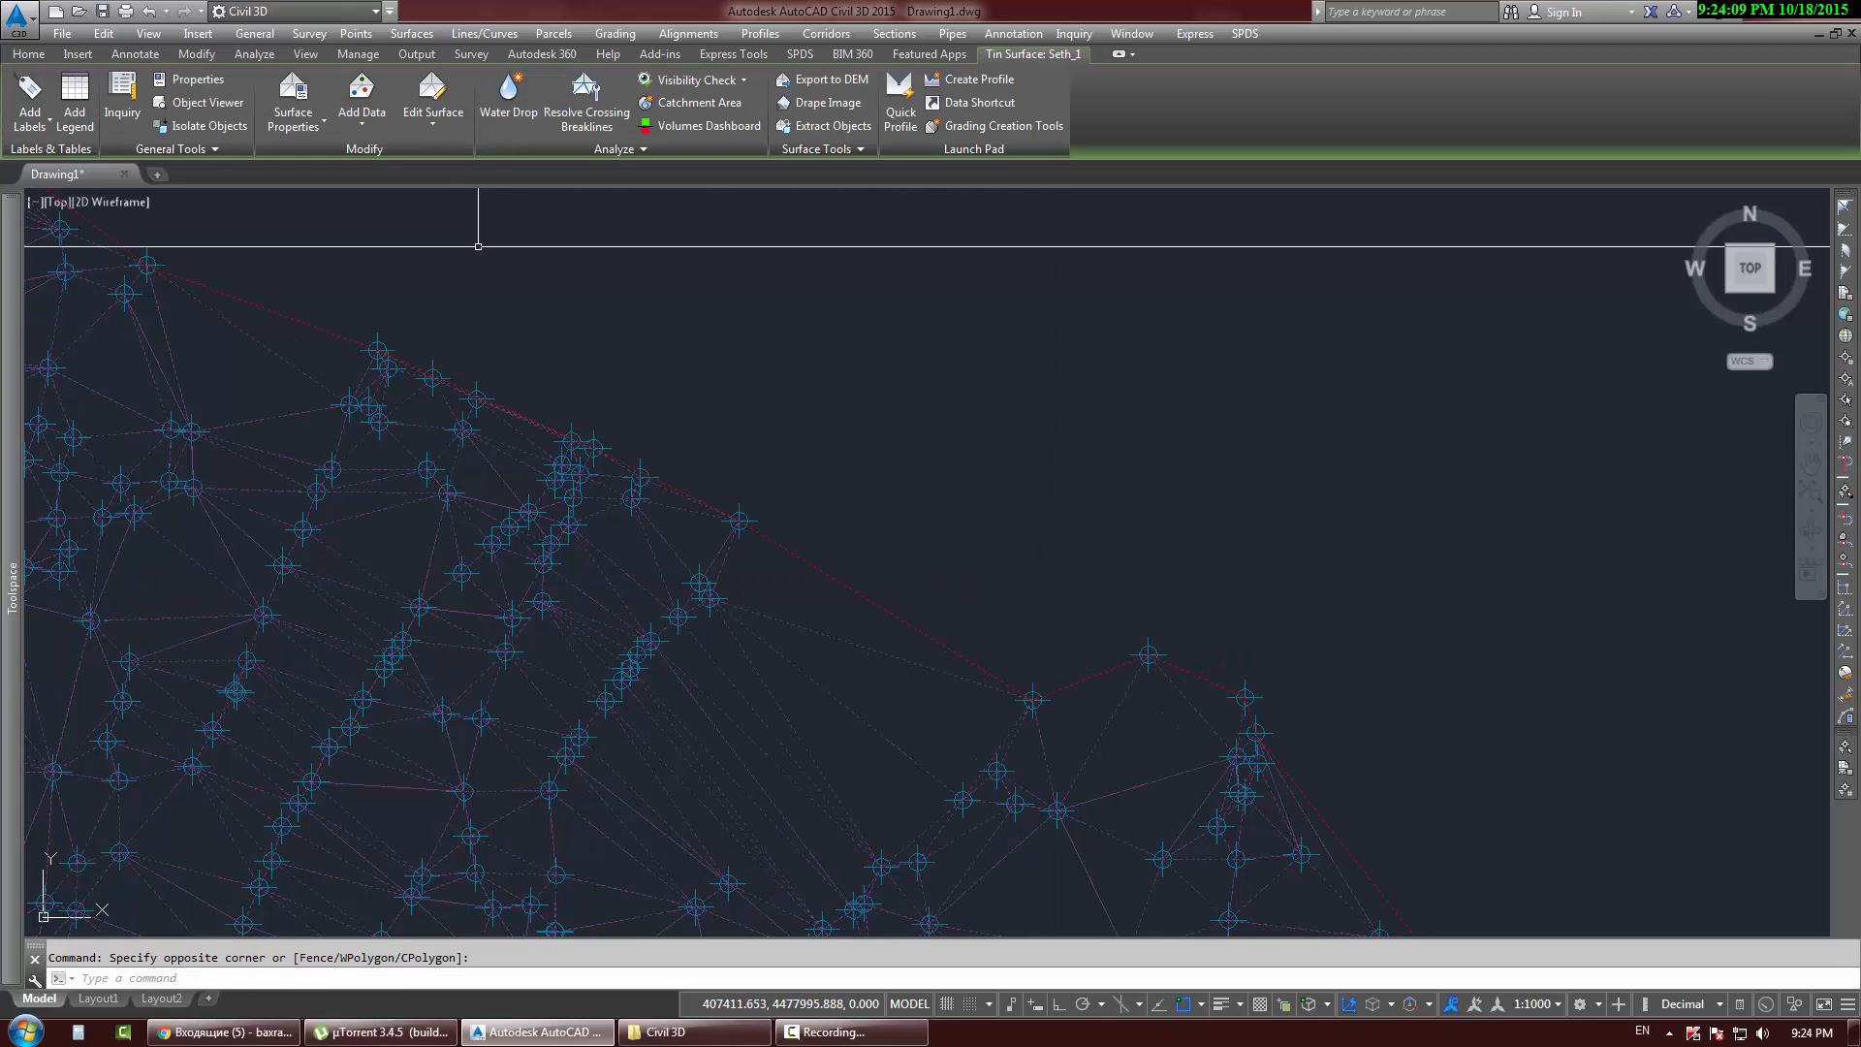
left_click(442, 136)
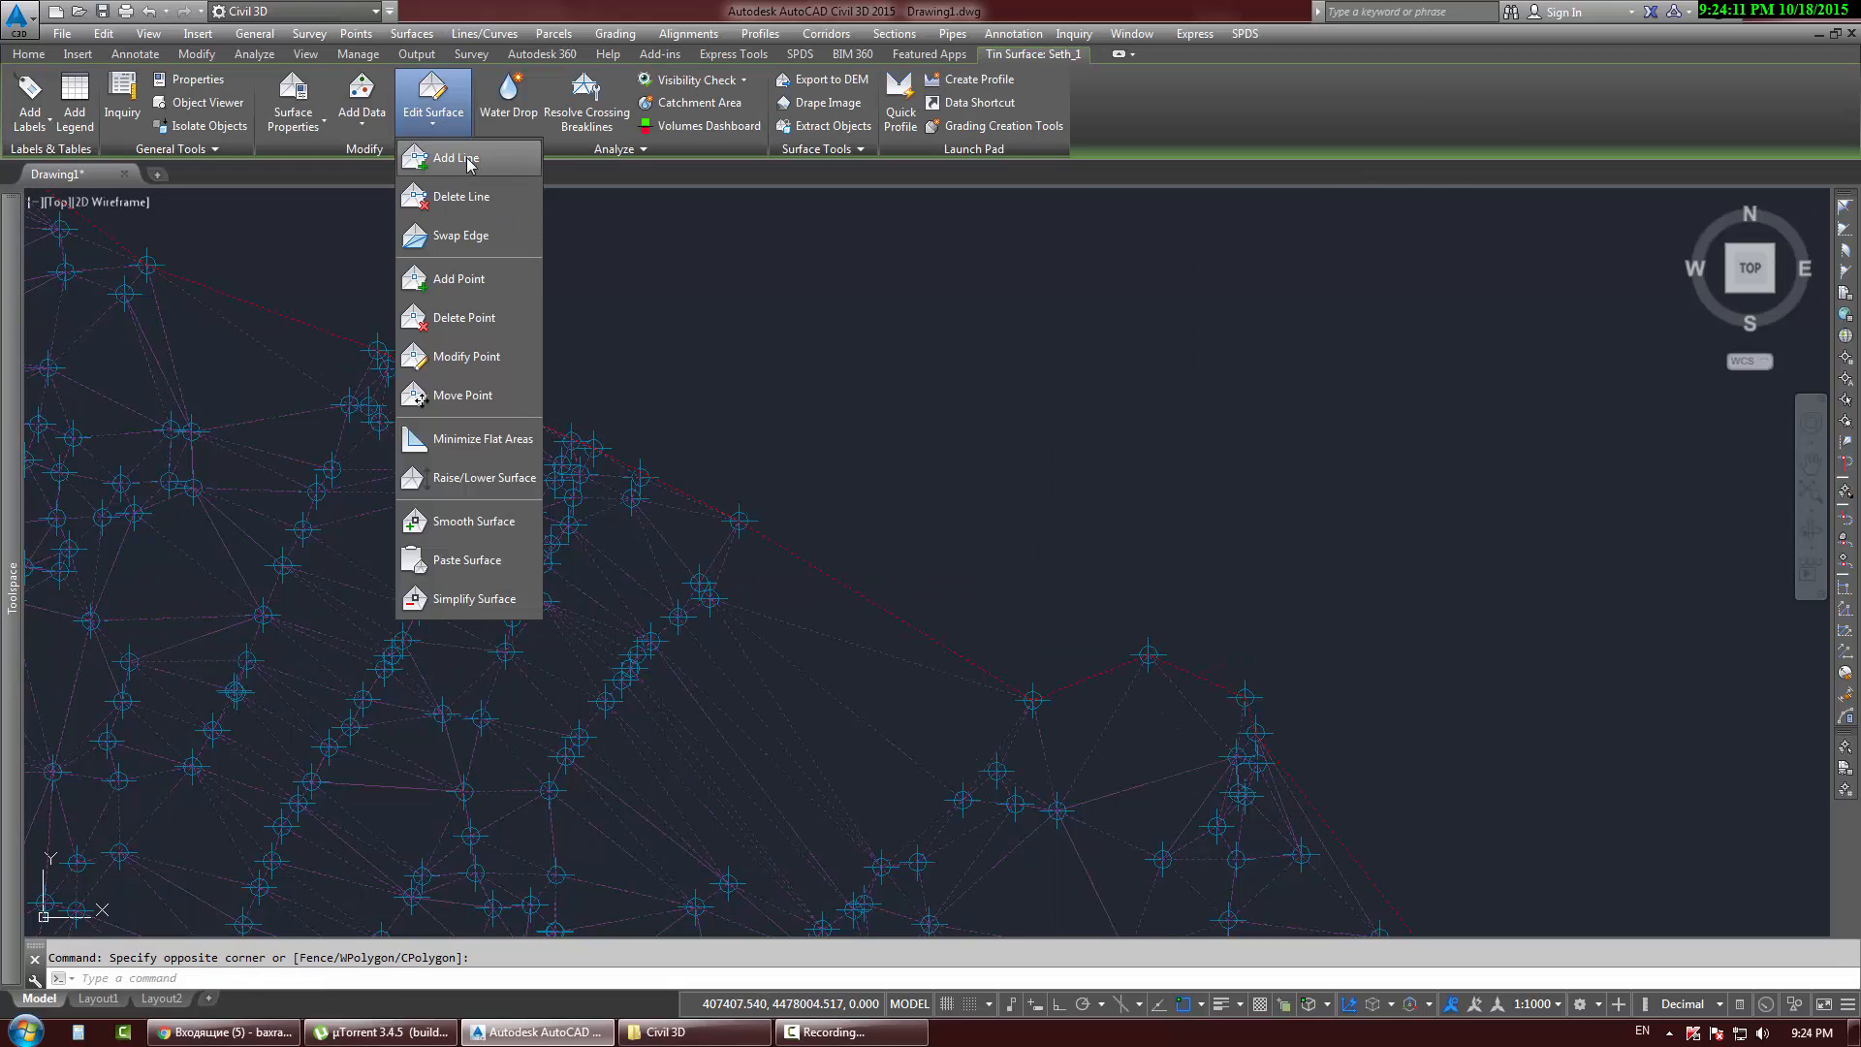
left_click(454, 157)
left_click(738, 520)
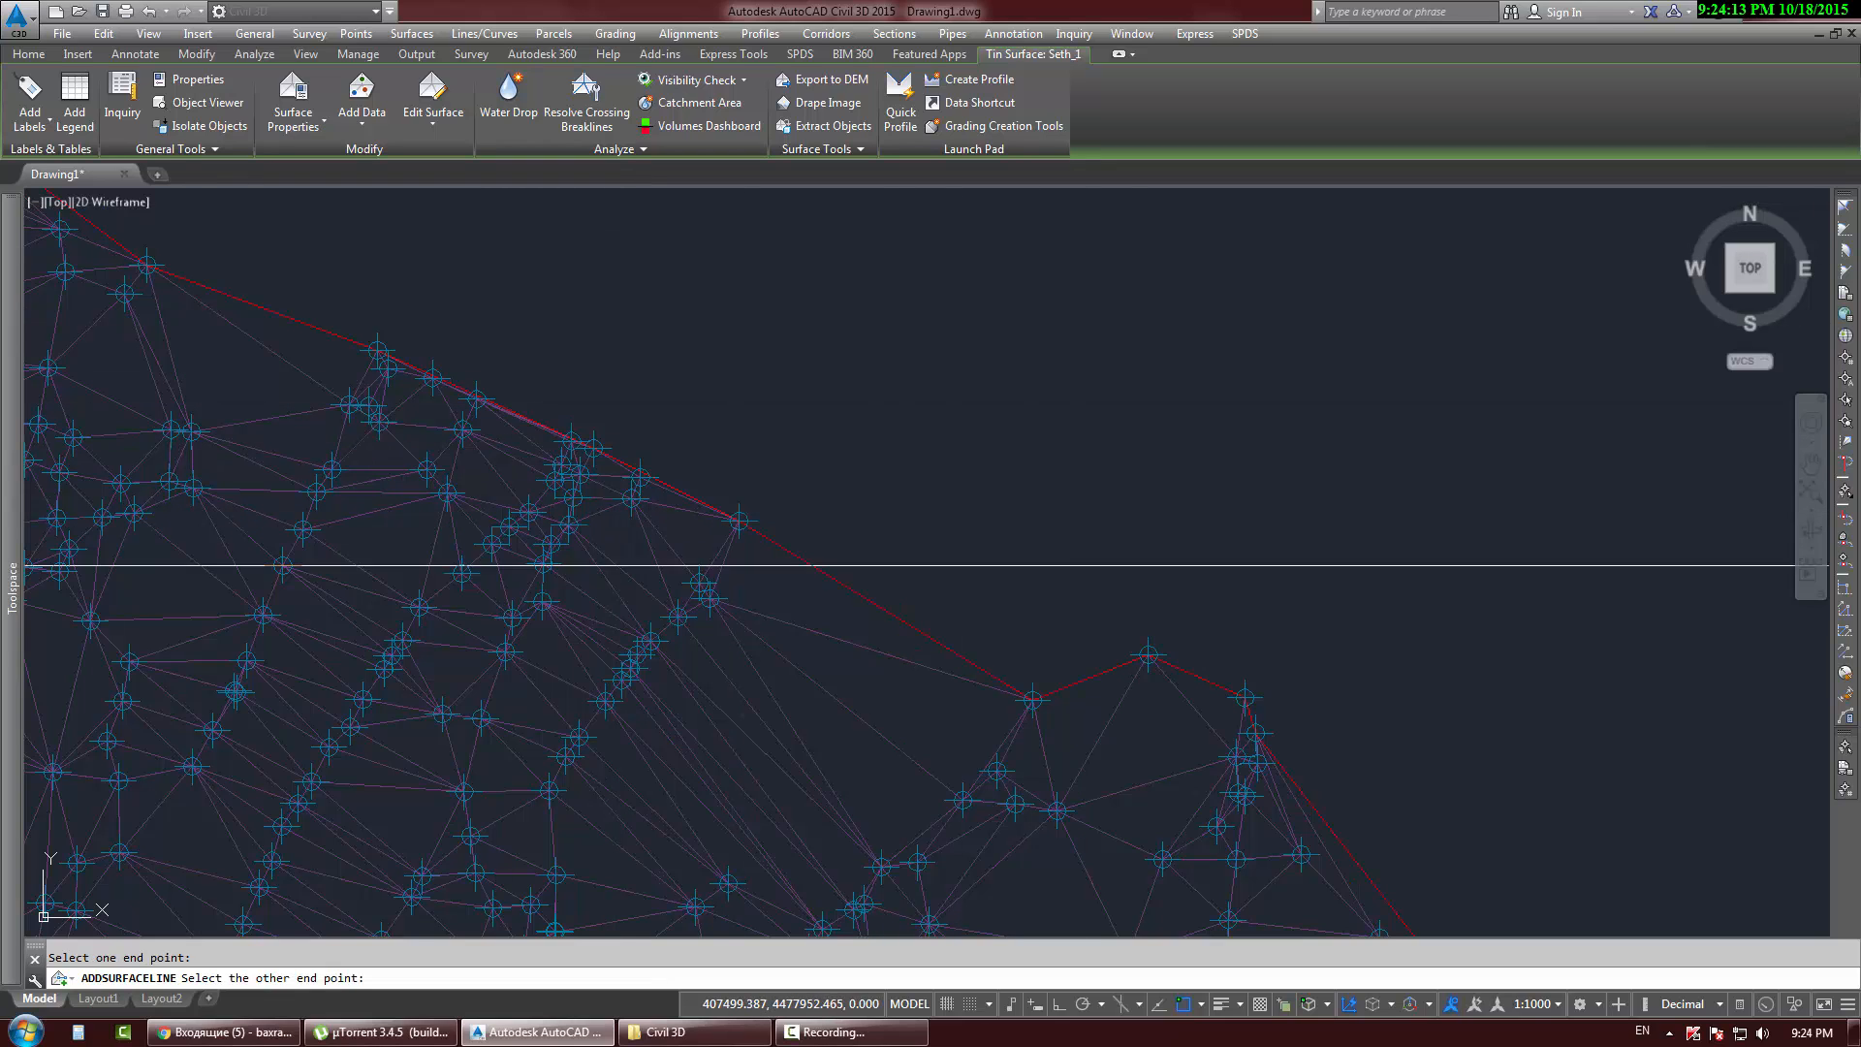
left_click(1149, 655)
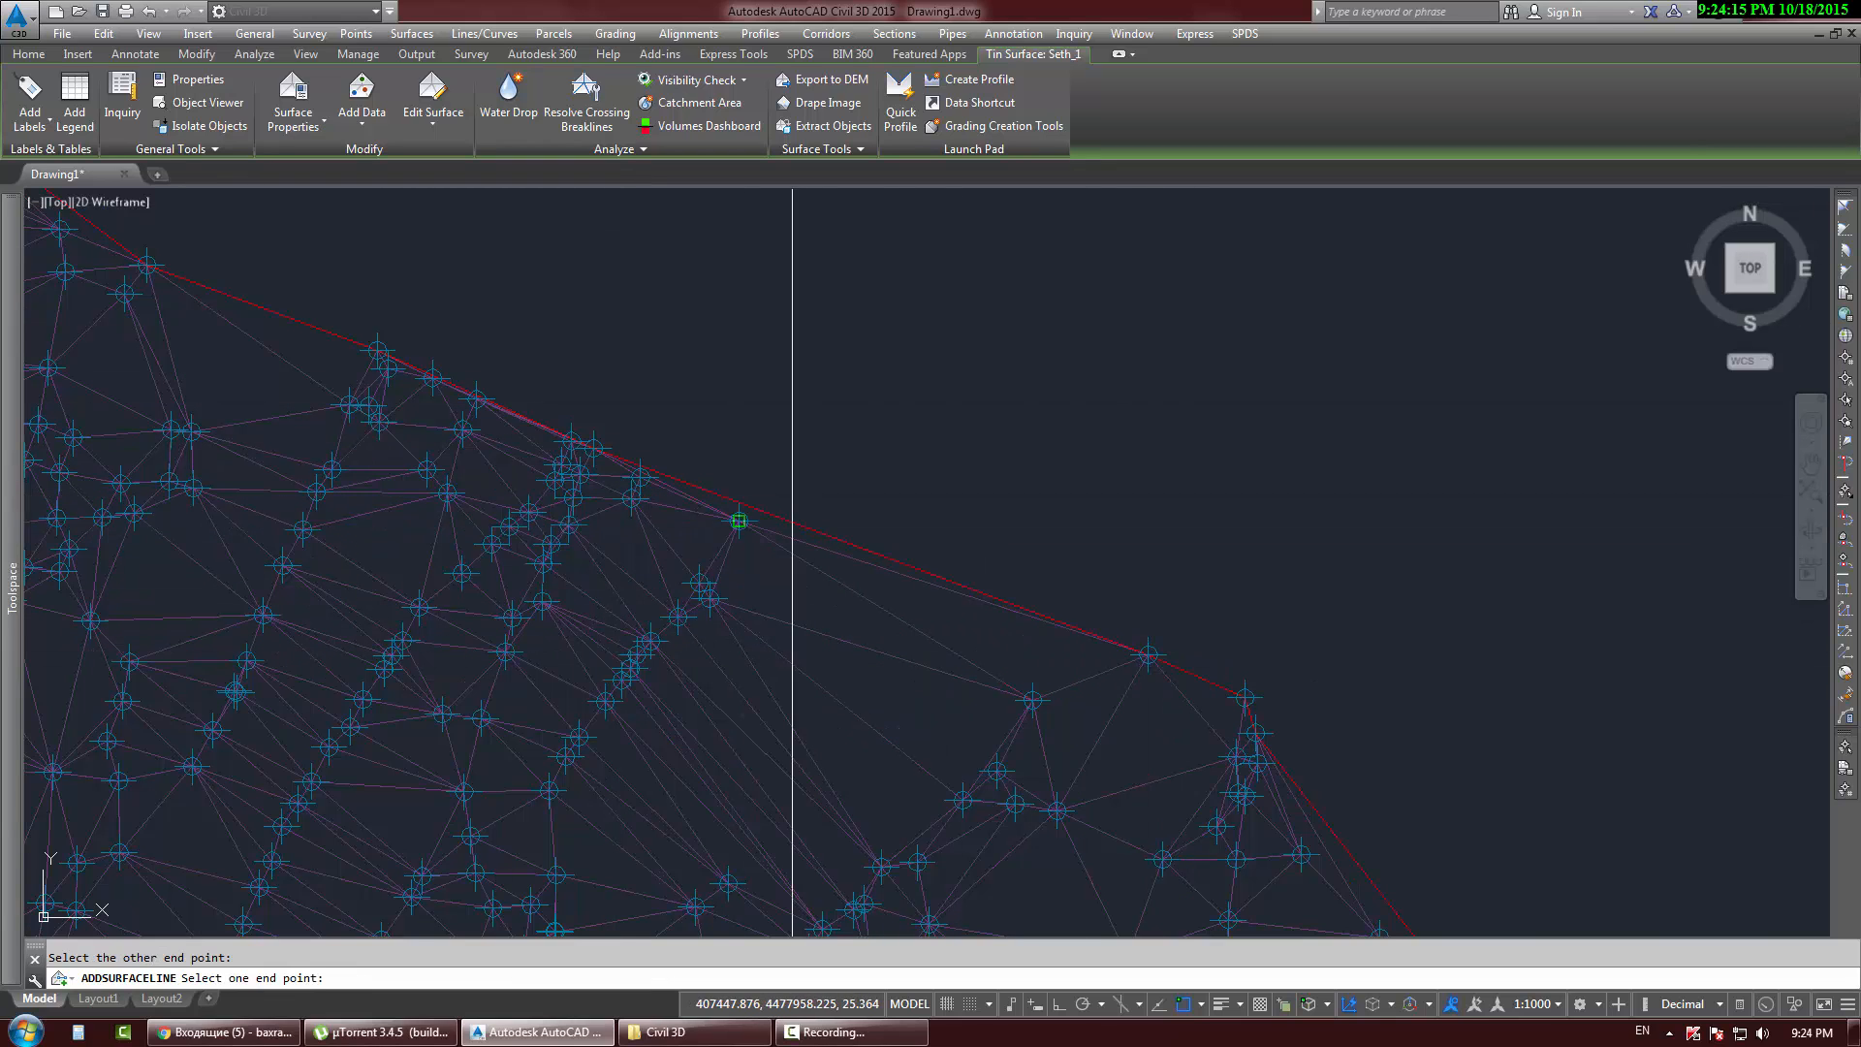
key("Escape")
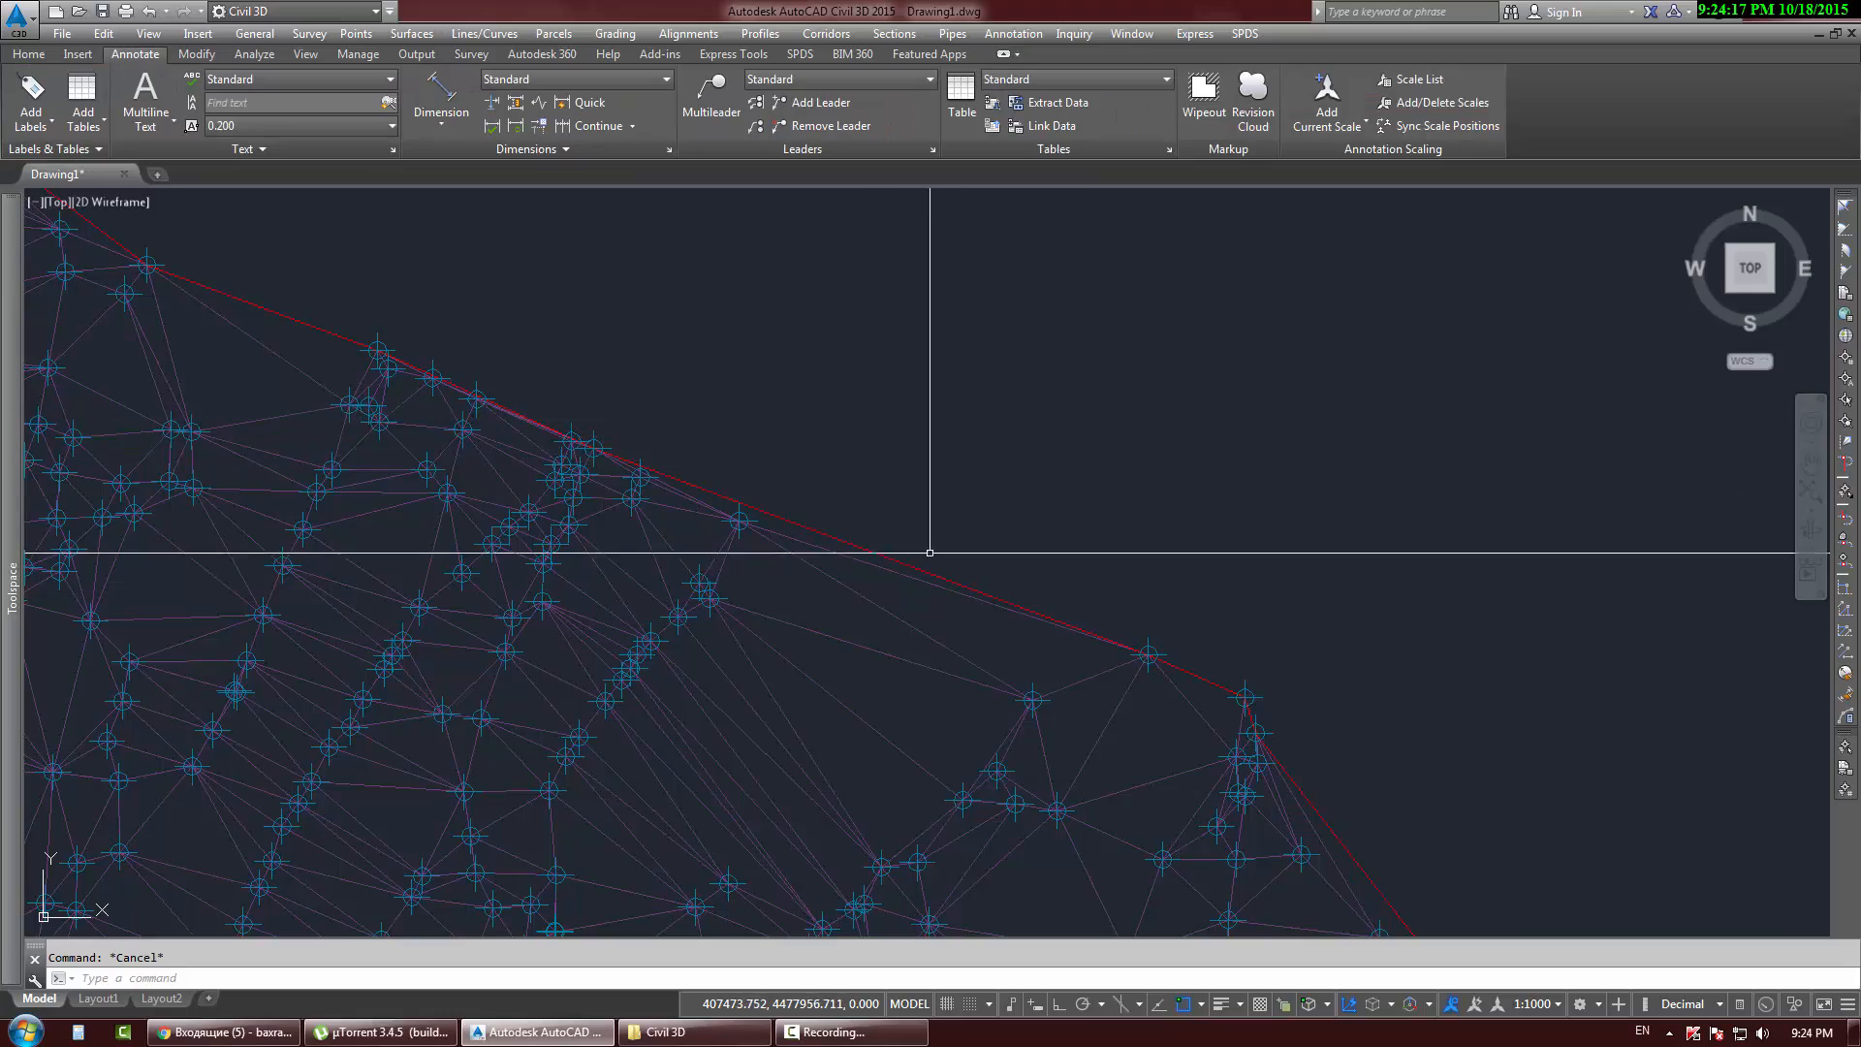
Step: Examine the triangulation and border of Seth_1 along the strip to its southeastern end and back at the northwestern end
scroll(912, 315, "down", 5)
middle_click_drag(1161, 706, 948, 530)
scroll(948, 530, "up", 4)
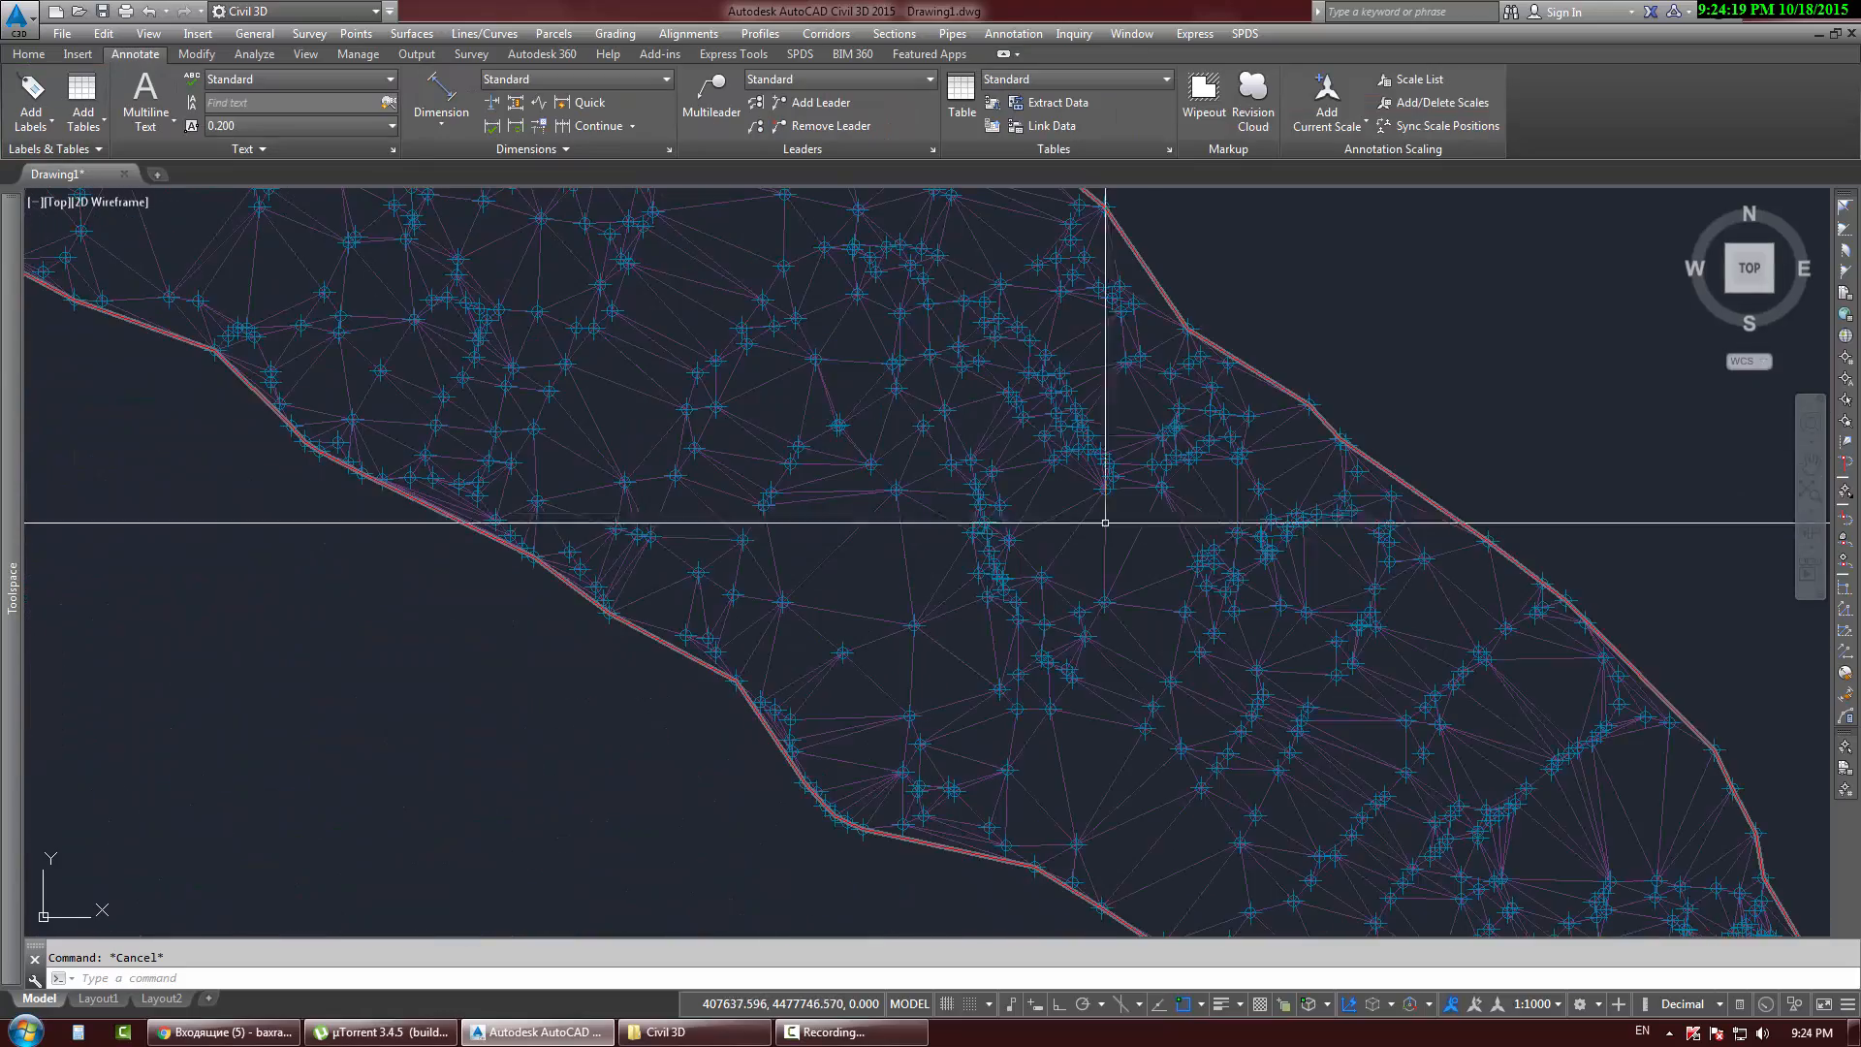
middle_click_drag(1685, 712, 1085, 328)
scroll(1076, 332, "down", 4)
middle_click_drag(1272, 532, 671, 282)
scroll(1030, 533, "down", 5)
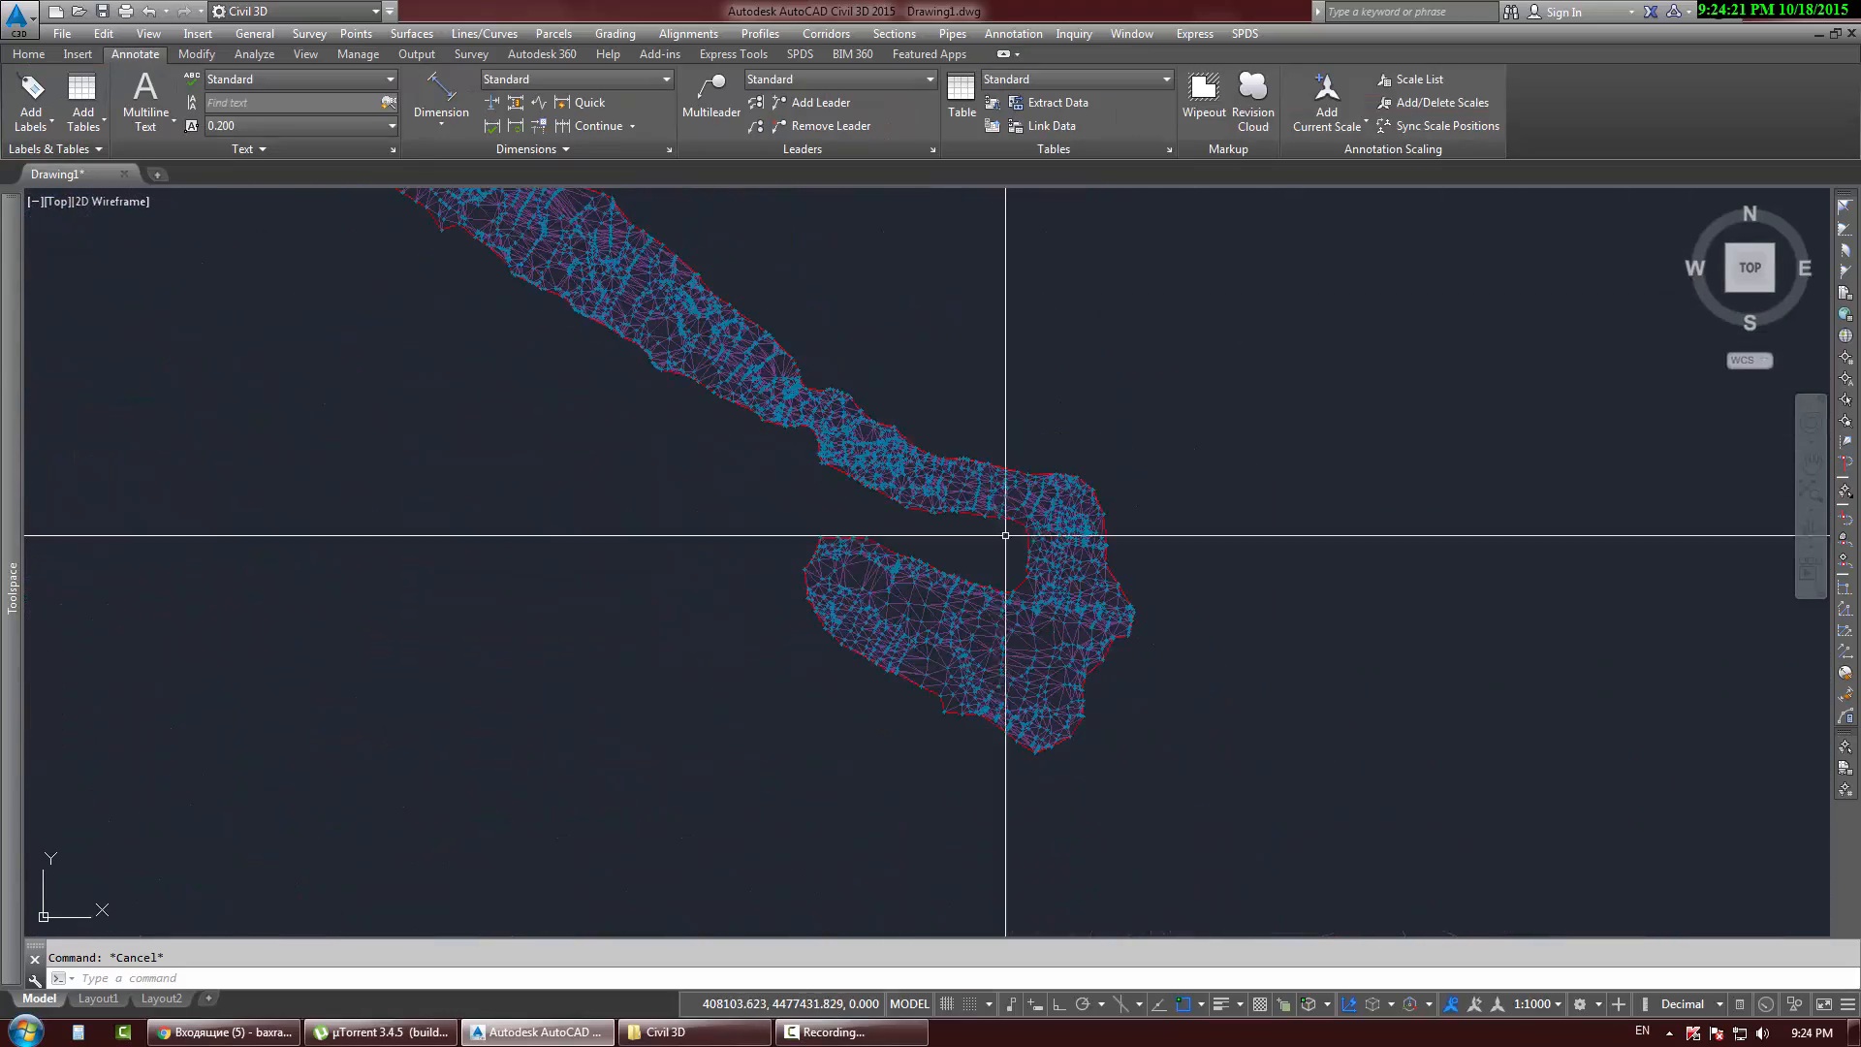
scroll(782, 336, "up", 6)
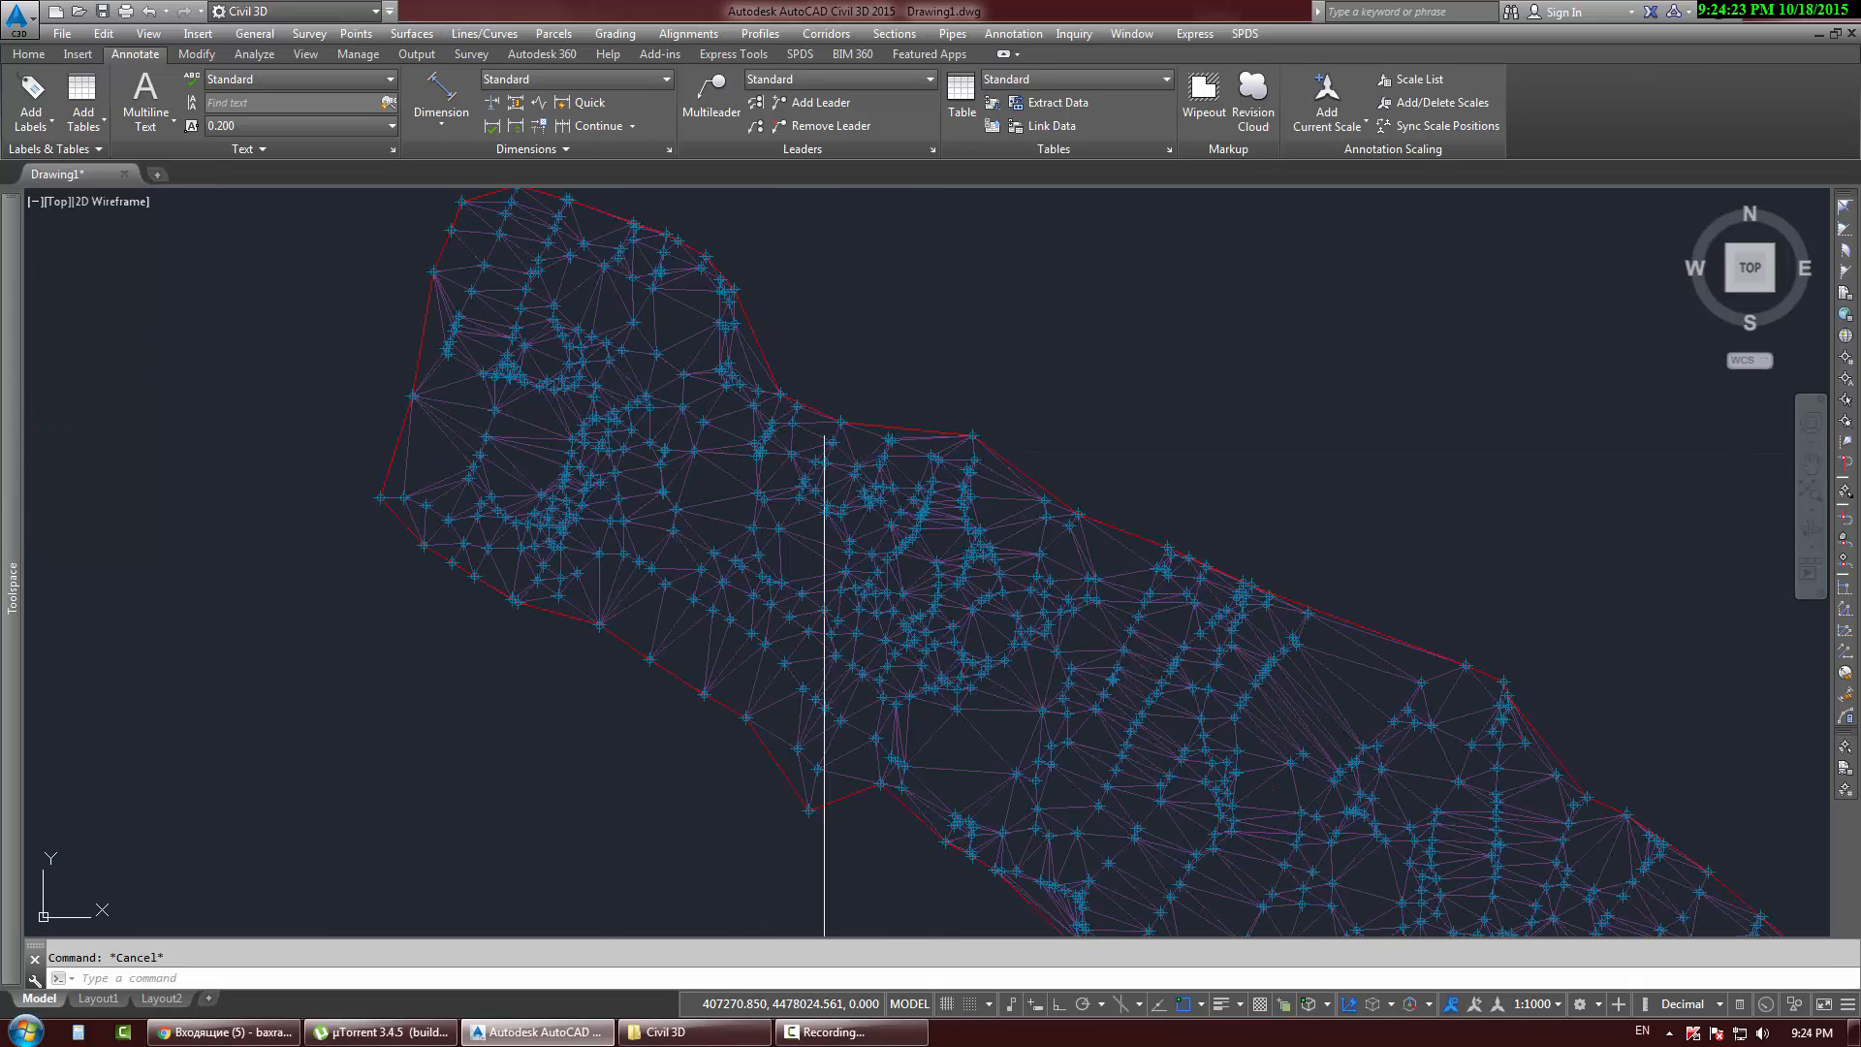
mouse_move(832, 431)
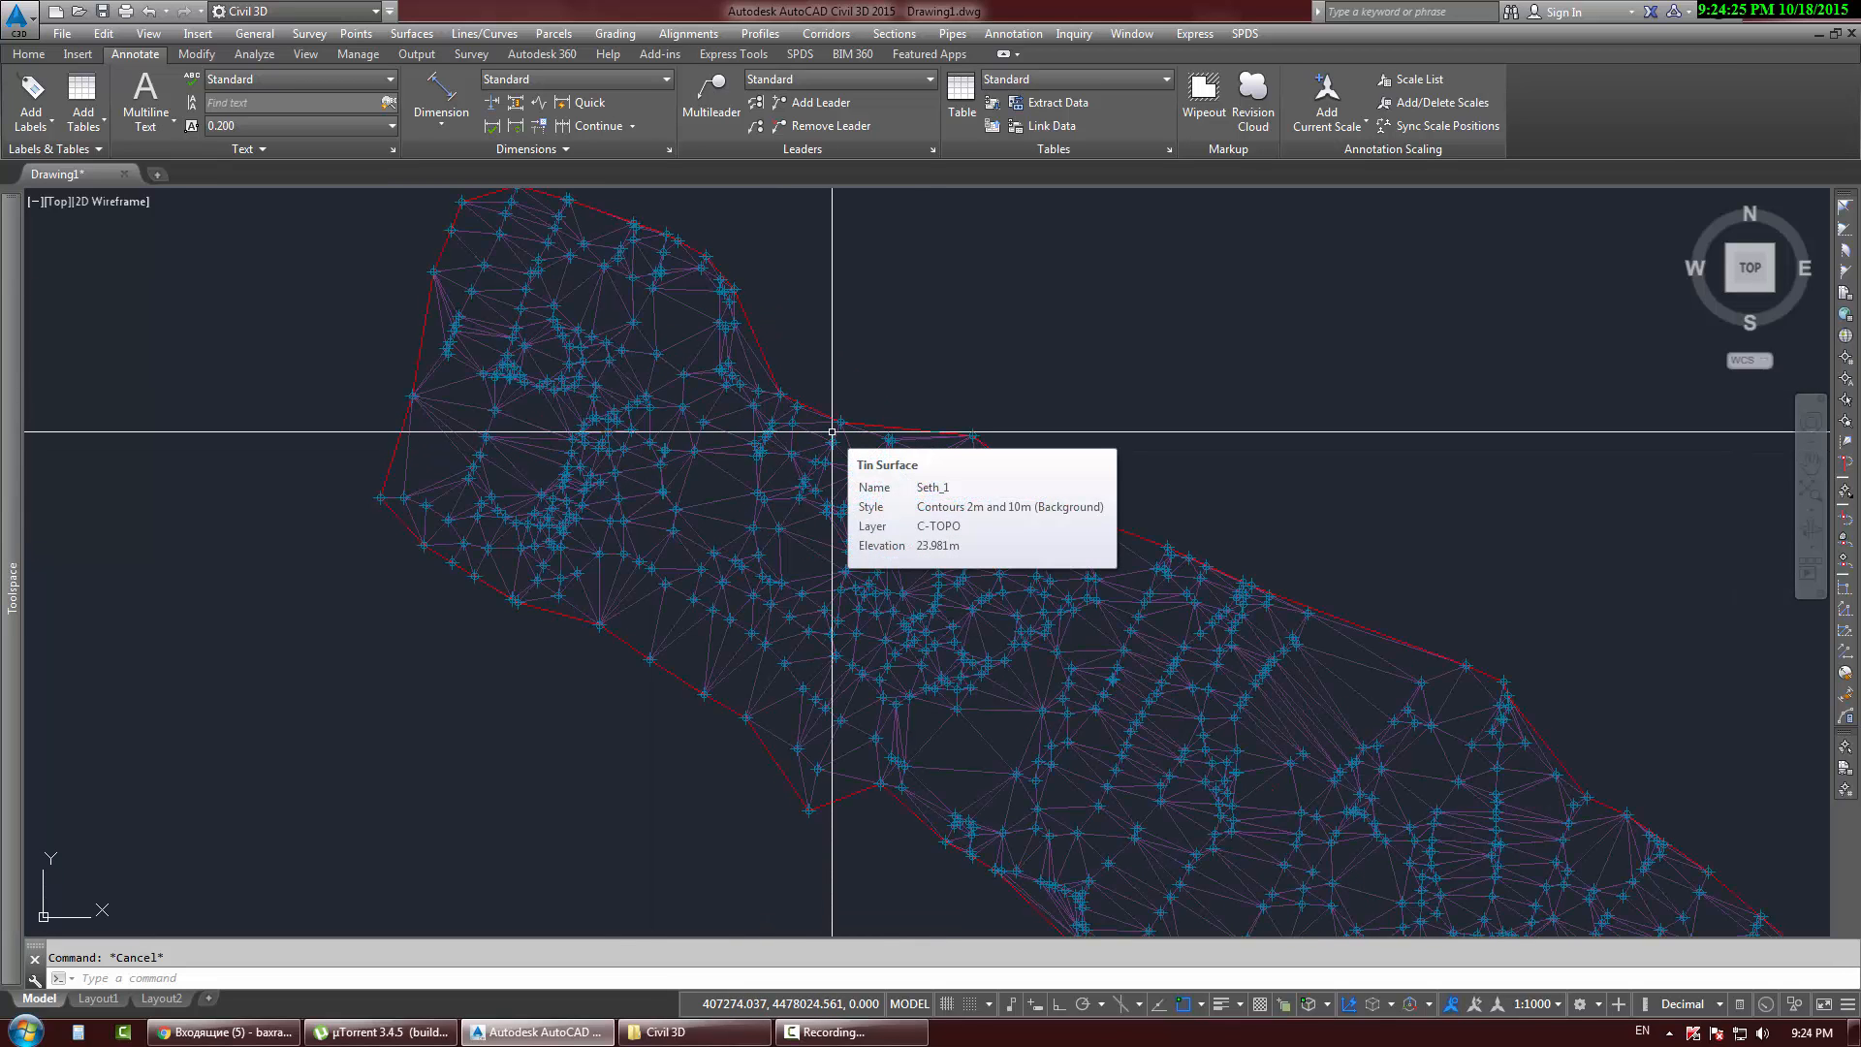